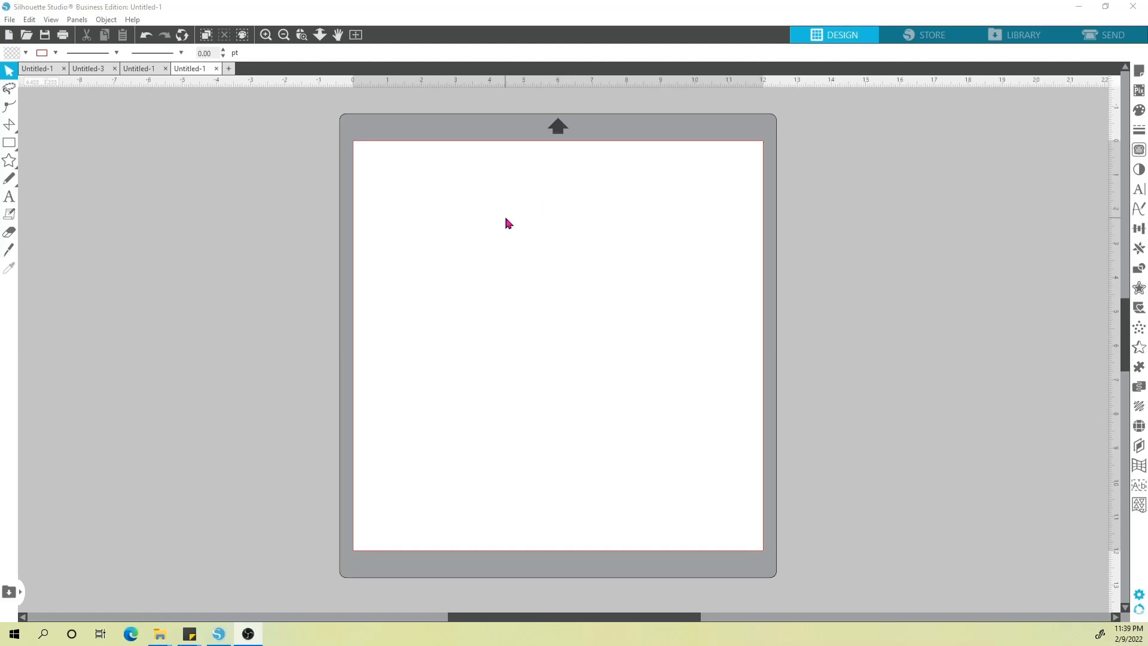
Add the text "This is text" in the upper middle of the page
{"action": "left_click", "coordinate": [11, 197]}
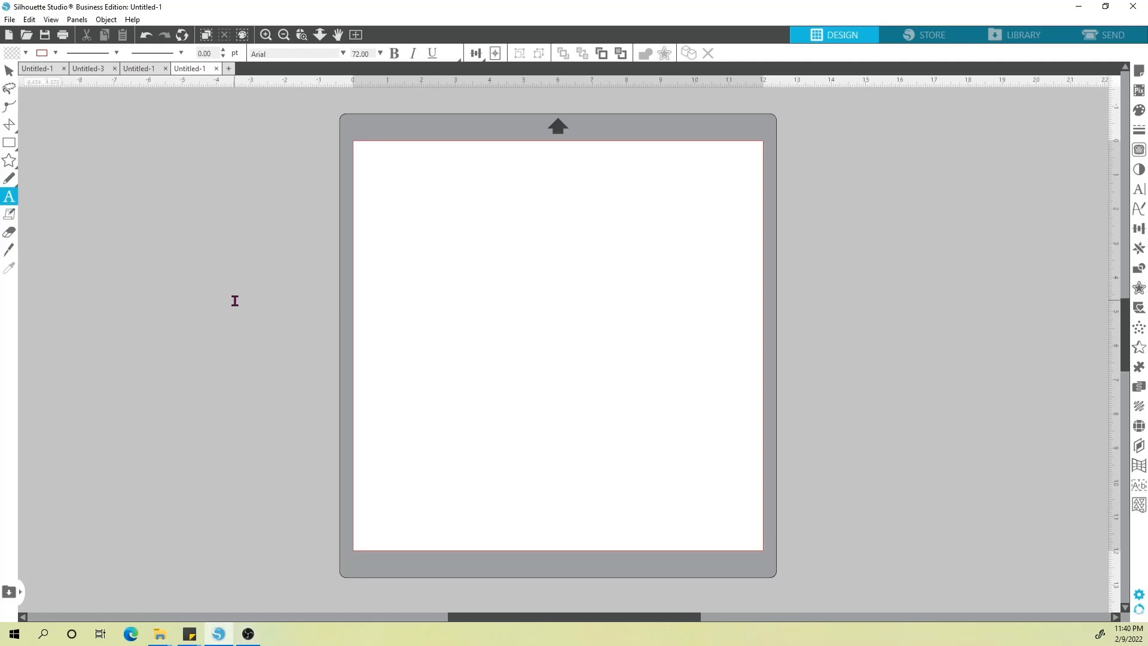
{"action": "left_click", "coordinate": [9, 71]}
{"action": "key", "text": "t"}
{"action": "left_click", "coordinate": [461, 295]}
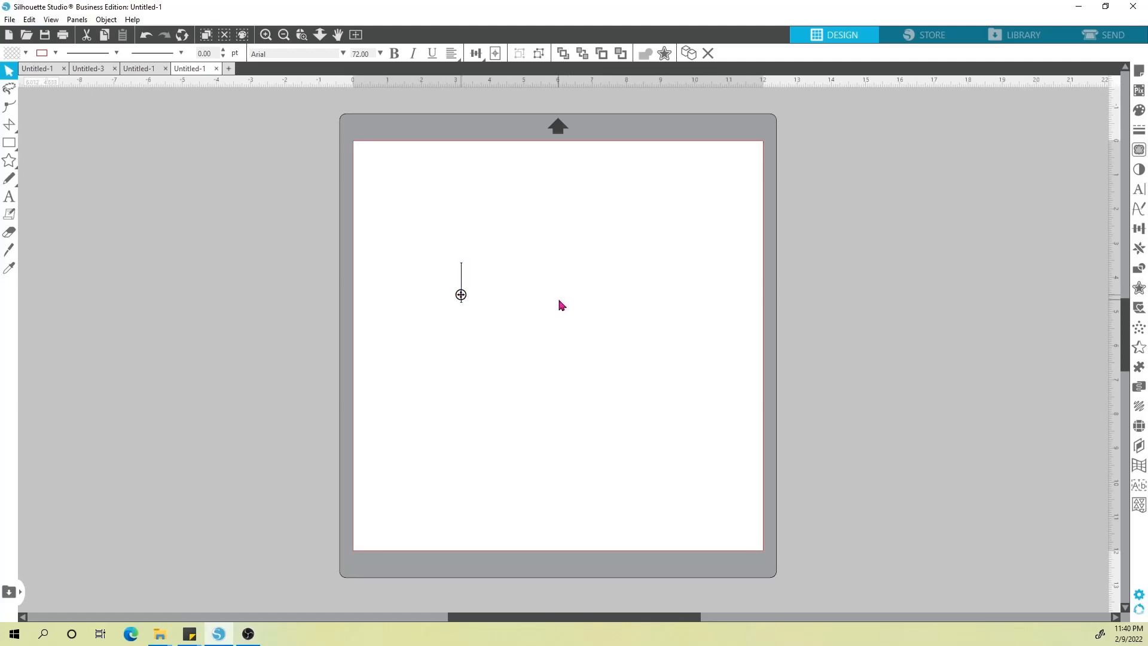
{"action": "type", "text": "This is text"}
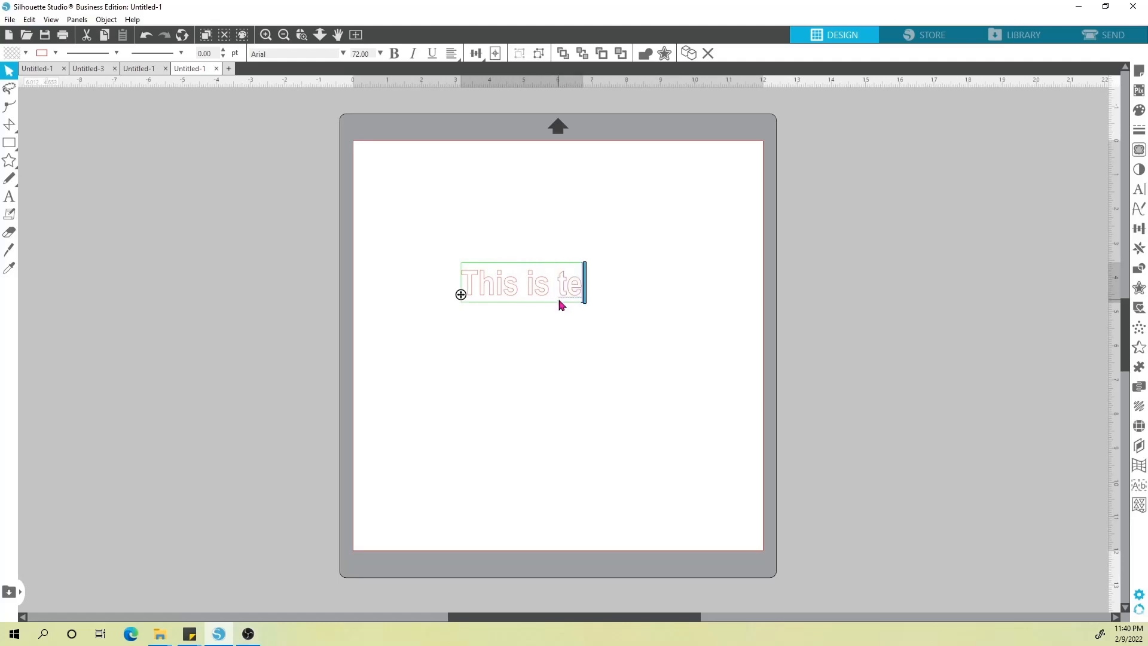
{"action": "left_click", "coordinate": [659, 315]}
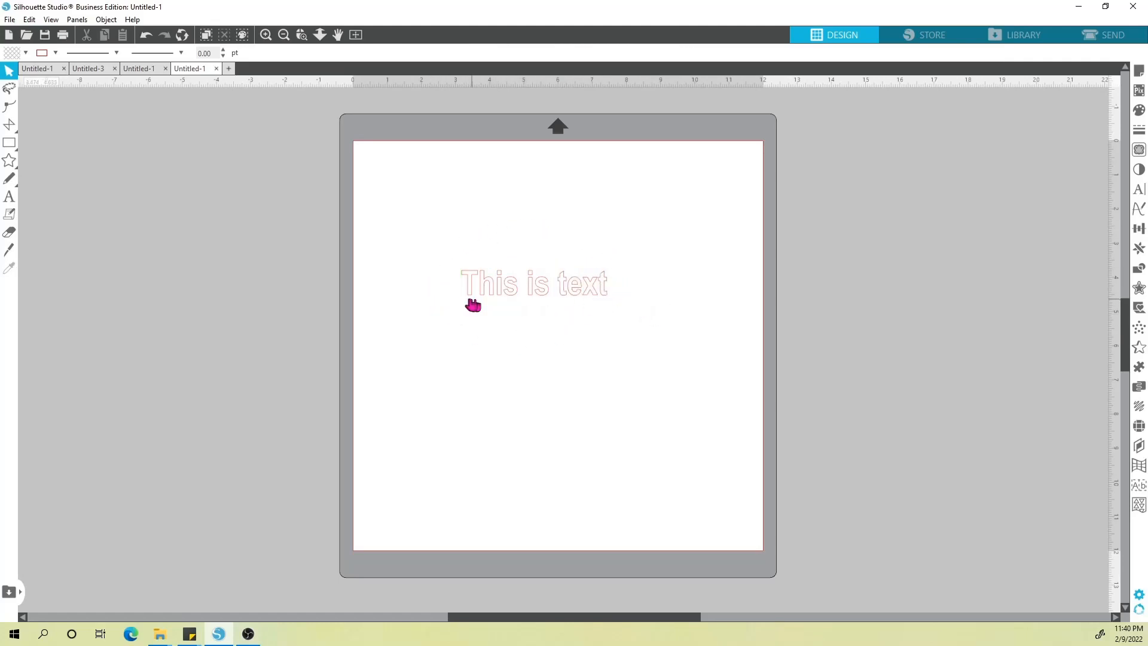
Preview the text's cut lines up close in the send view and return to the design view
{"action": "left_click", "coordinate": [1097, 35]}
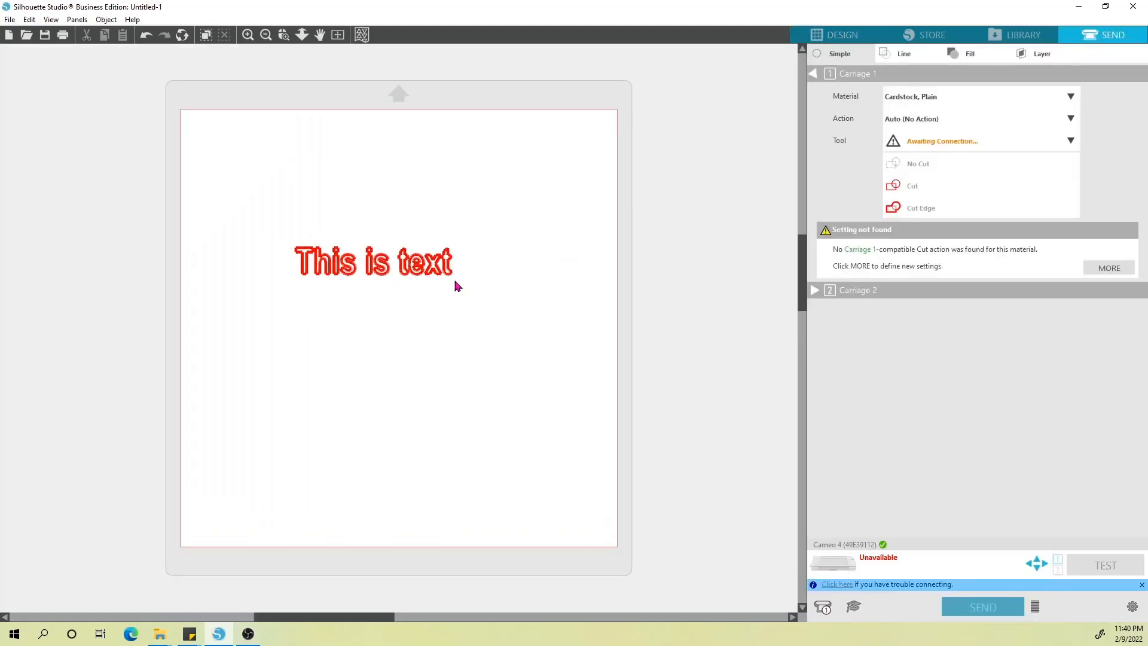
{"action": "scroll", "coordinate": [396, 287], "scroll_direction": "up", "scroll_amount": 2}
{"action": "scroll", "coordinate": [400, 292], "scroll_direction": "up", "scroll_amount": 6}
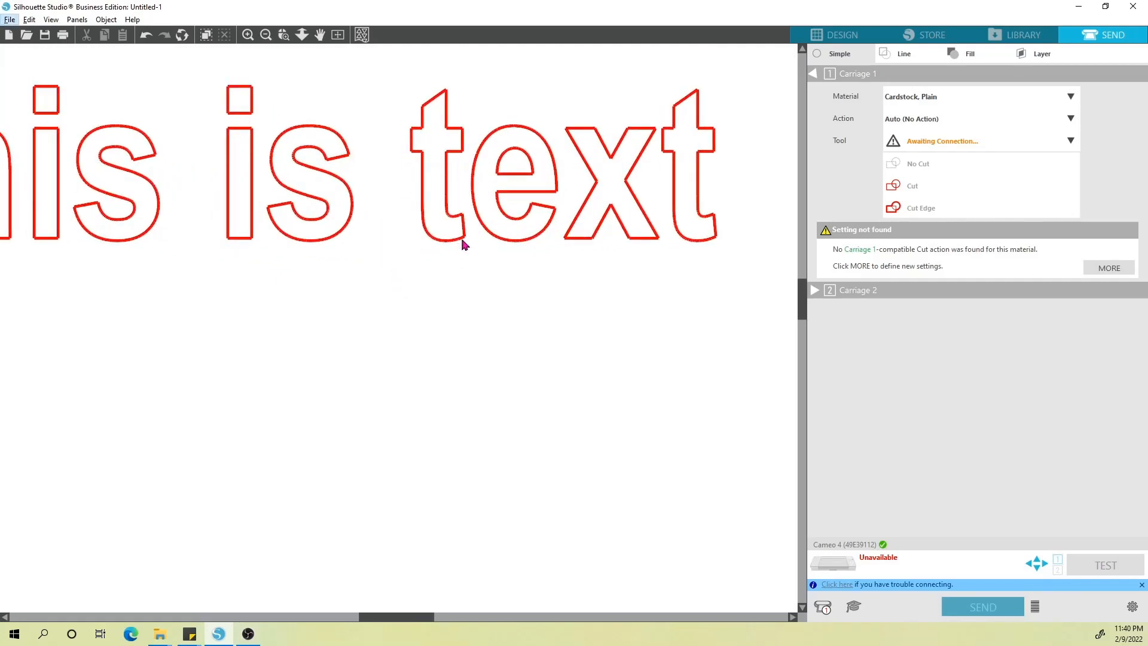
{"action": "left_click", "coordinate": [844, 37]}
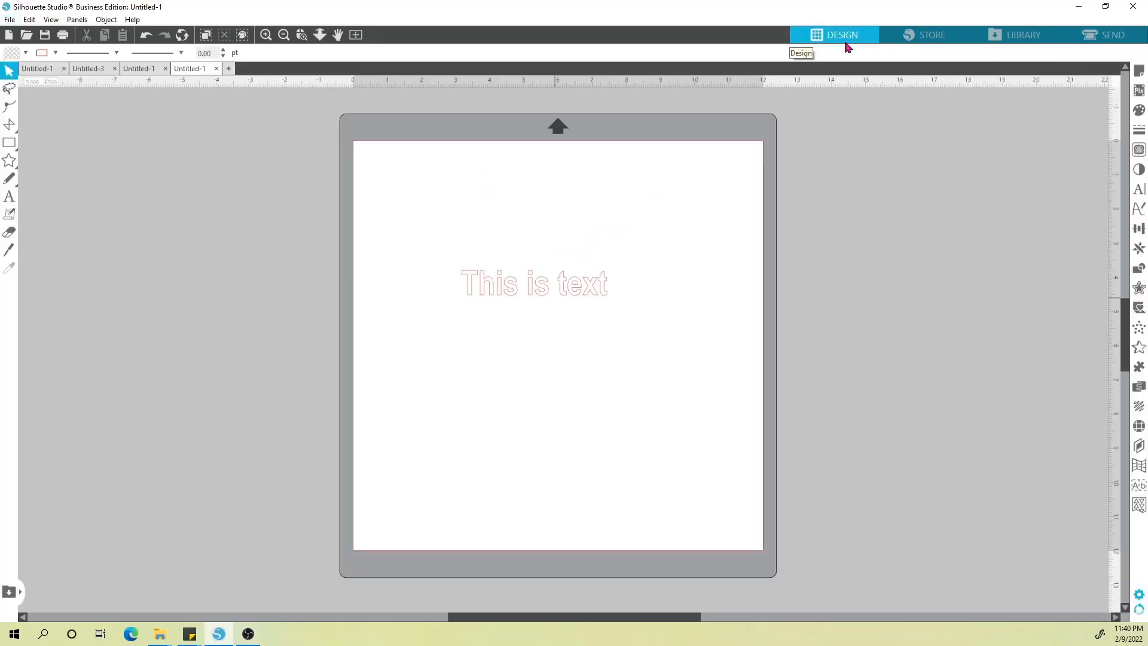
Fill the text "This is text" with black
{"action": "left_click", "coordinate": [545, 290]}
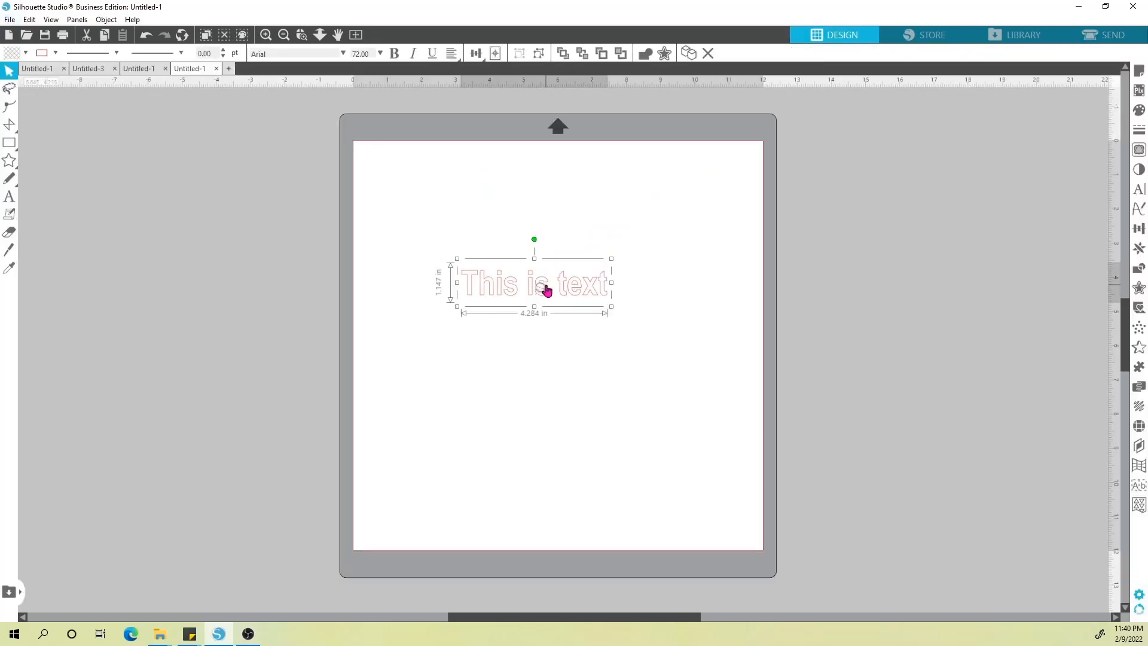
{"action": "left_click", "coordinate": [26, 52]}
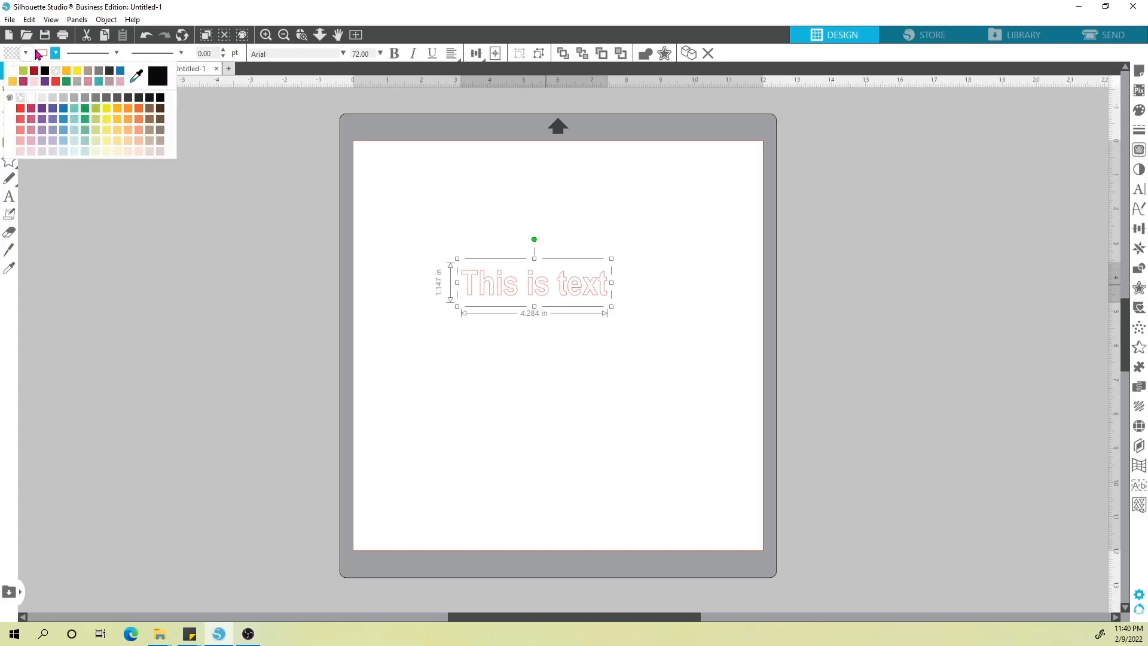
{"action": "left_click", "coordinate": [47, 72]}
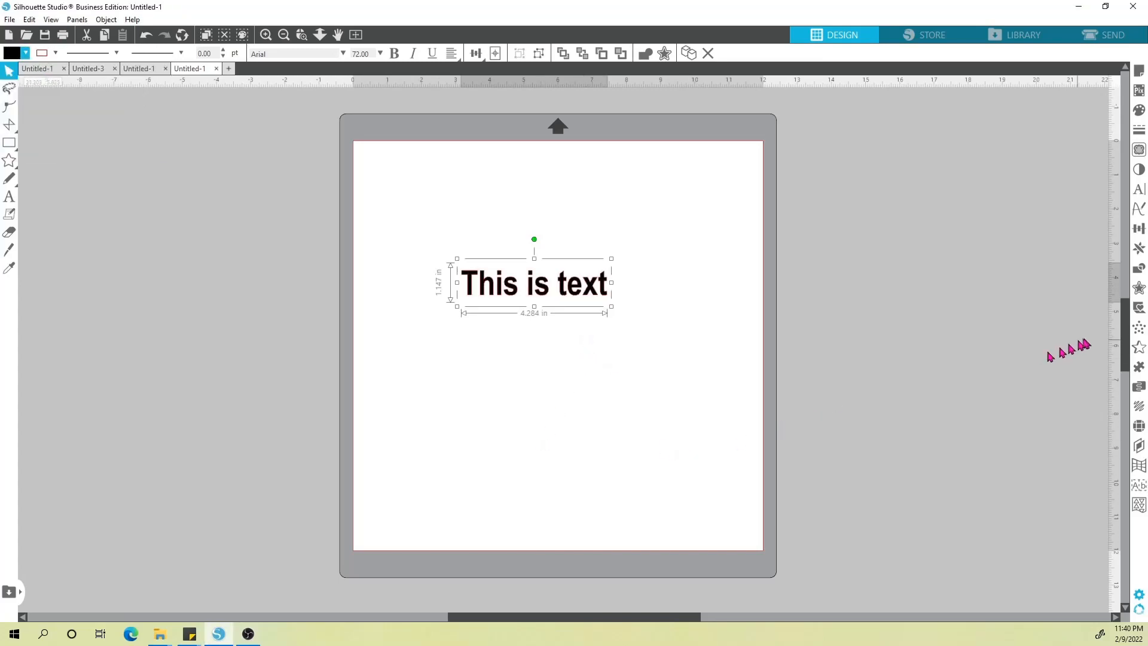
Open the text style settings and examine the available fonts, comparing the frequently used, recently used and full font lists
{"action": "left_click", "coordinate": [1139, 190]}
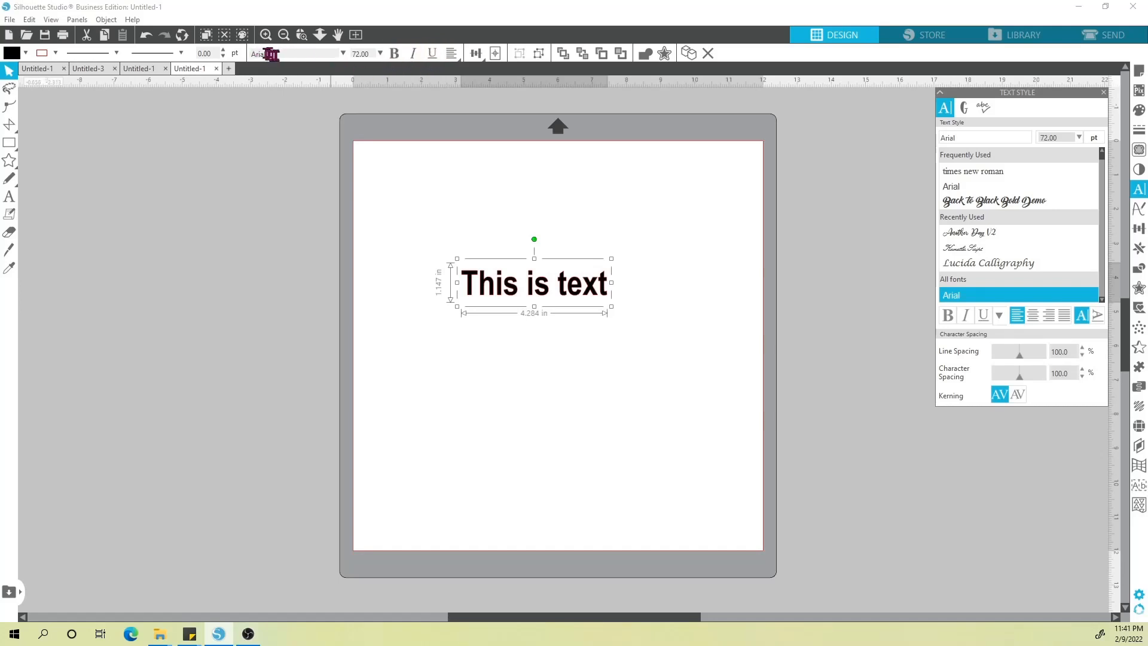
{"action": "left_click", "coordinate": [344, 54]}
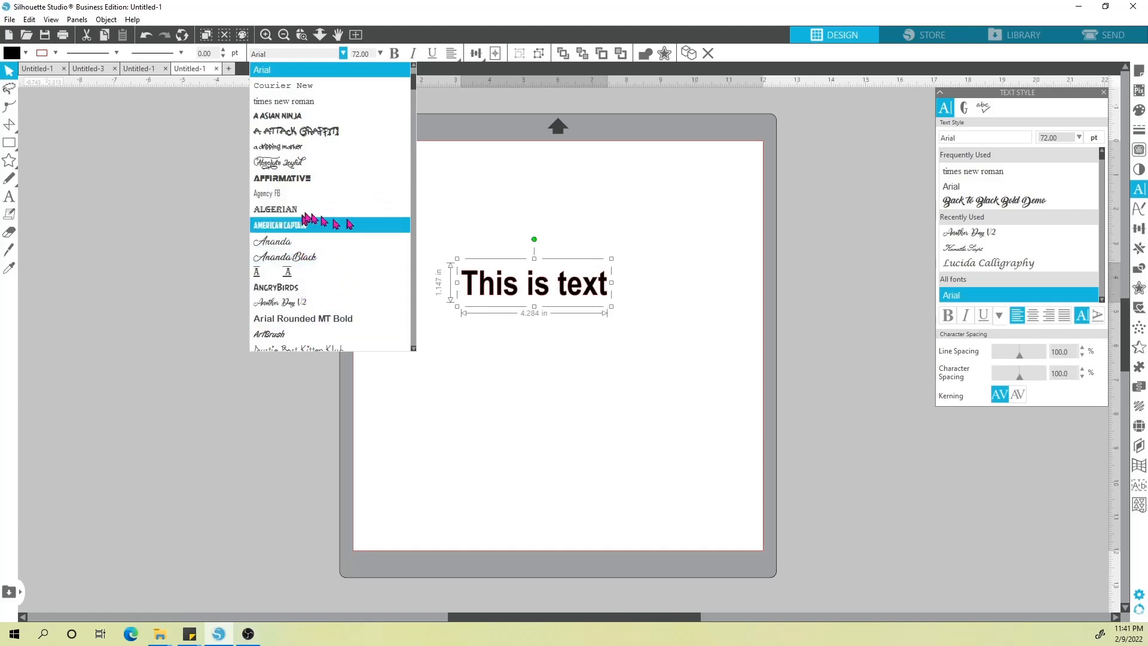
{"action": "left_click", "coordinate": [959, 143]}
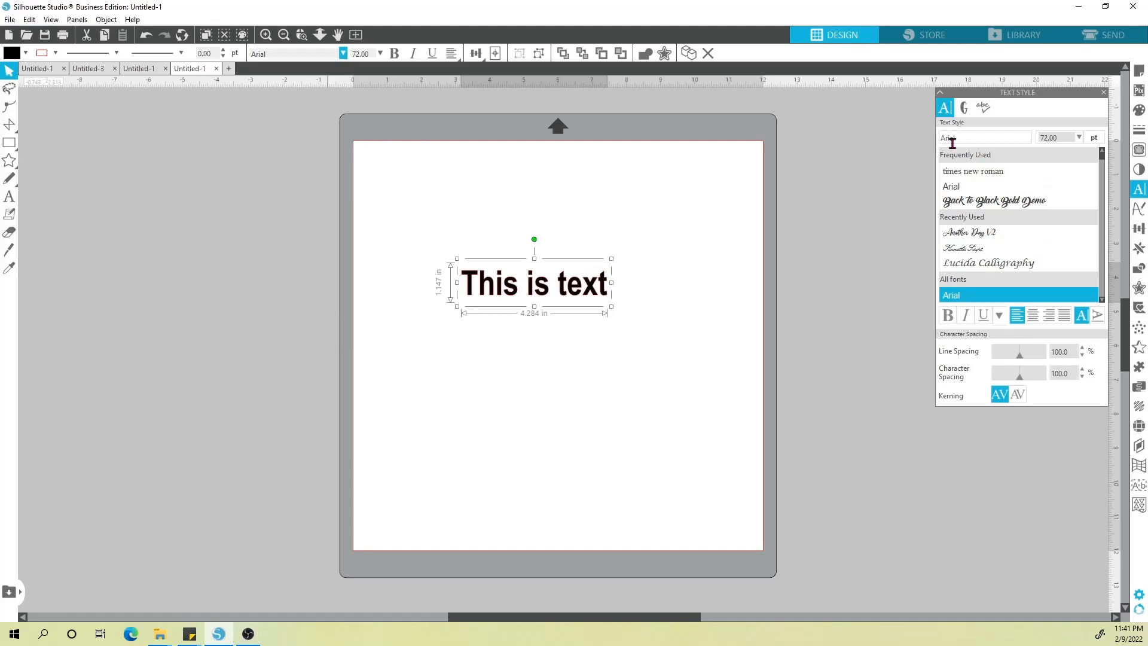
{"action": "left_click", "coordinate": [342, 53]}
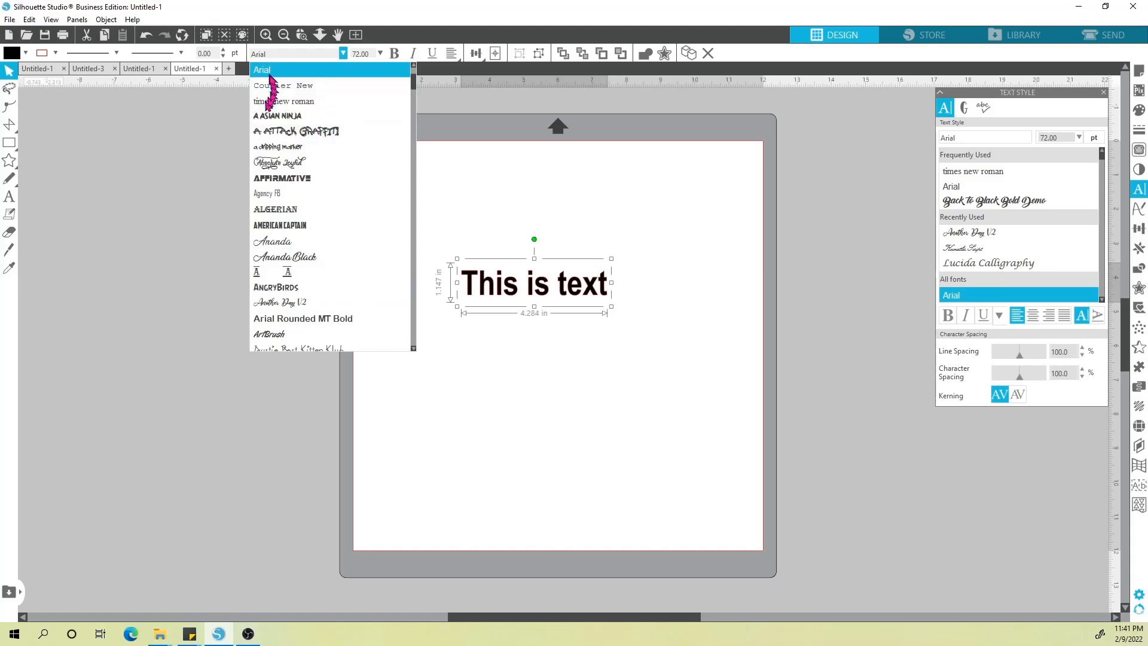
{"action": "left_click", "coordinate": [981, 185]}
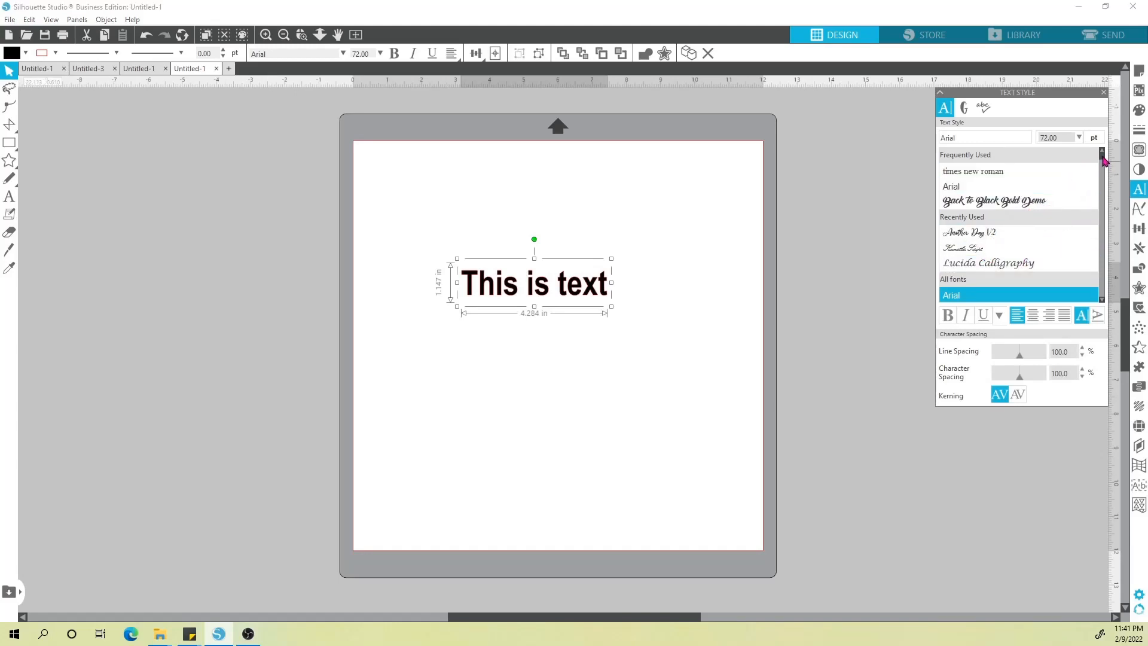
{"action": "scroll", "coordinate": [1104, 163], "scroll_direction": "down", "scroll_amount": 3}
{"action": "scroll", "coordinate": [1105, 163], "scroll_direction": "up", "scroll_amount": 2}
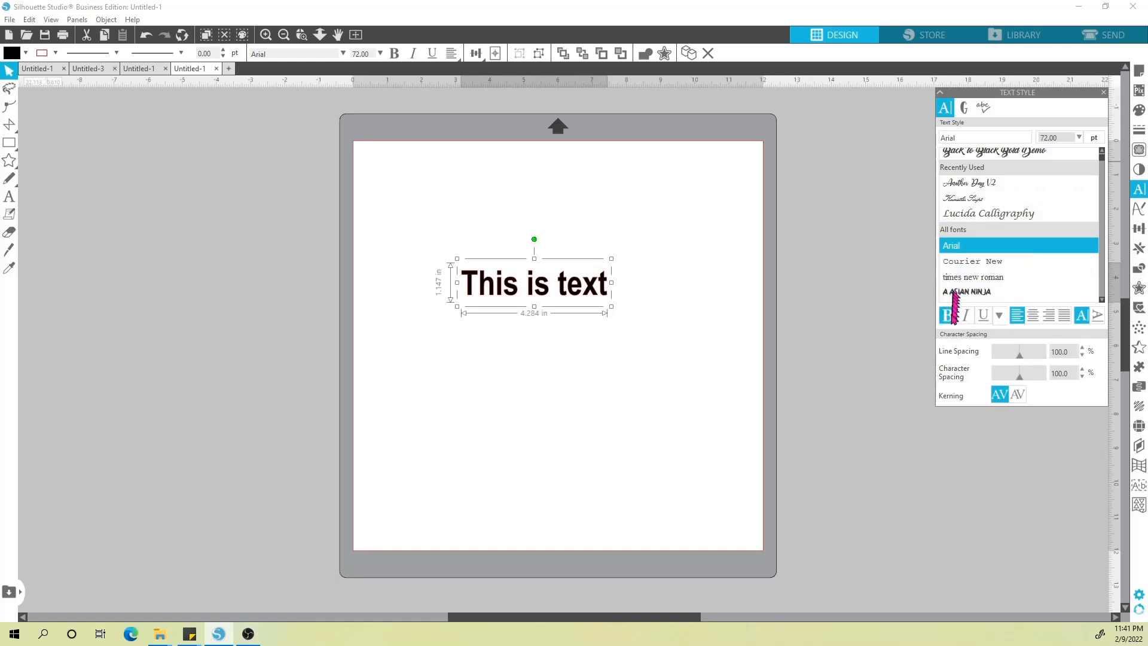
{"action": "left_click", "coordinate": [1102, 299]}
{"action": "left_click", "coordinate": [1101, 300]}
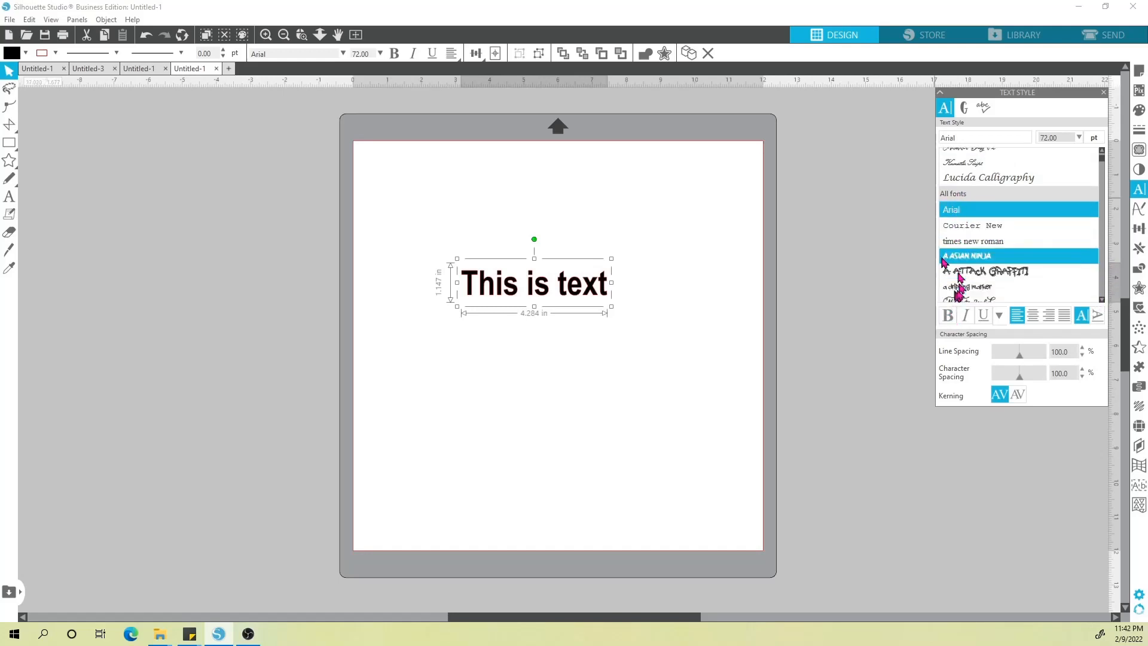
{"action": "left_click", "coordinate": [344, 54]}
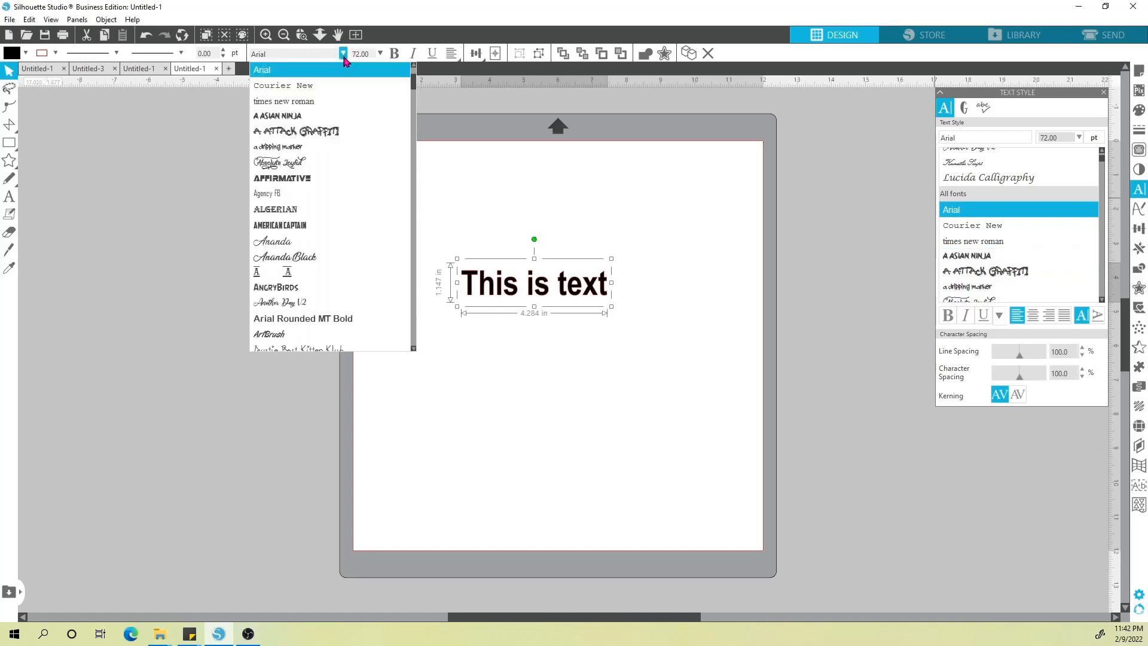
{"action": "left_click", "coordinate": [291, 71]}
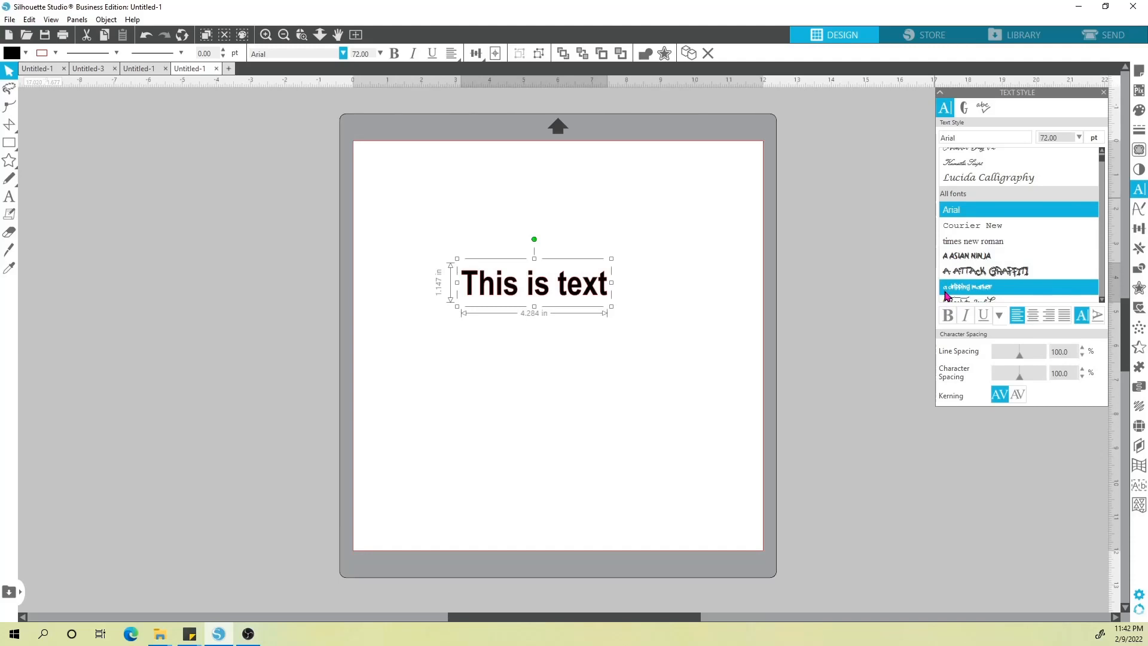
{"action": "left_click", "coordinate": [343, 54]}
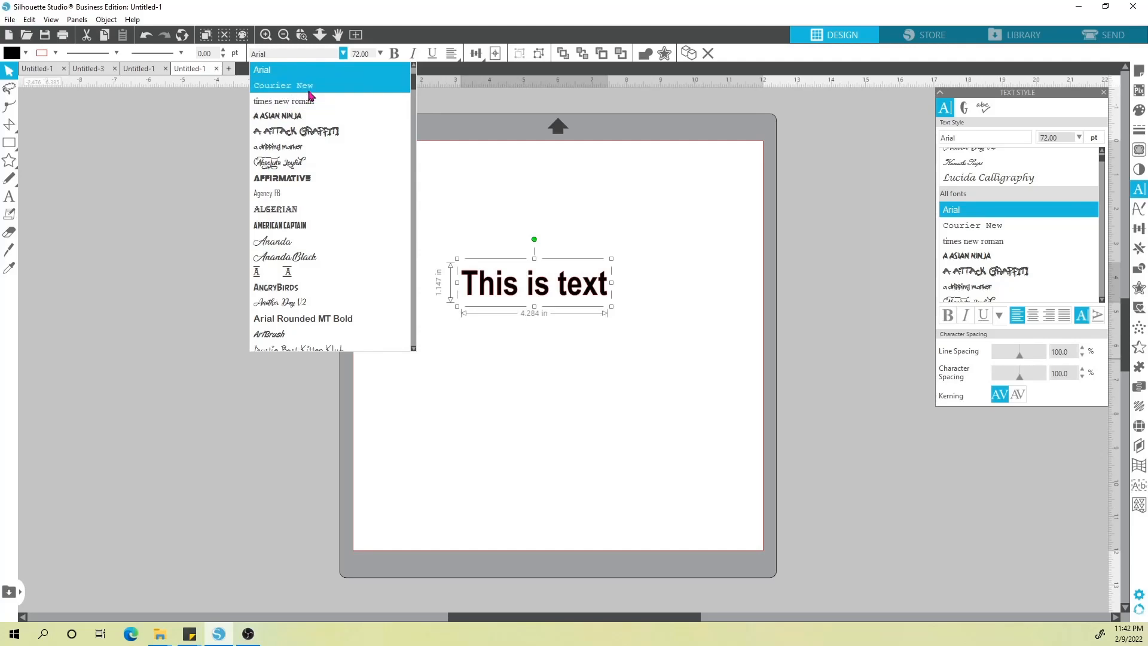
{"action": "left_click", "coordinate": [818, 251]}
{"action": "left_click", "coordinate": [825, 247]}
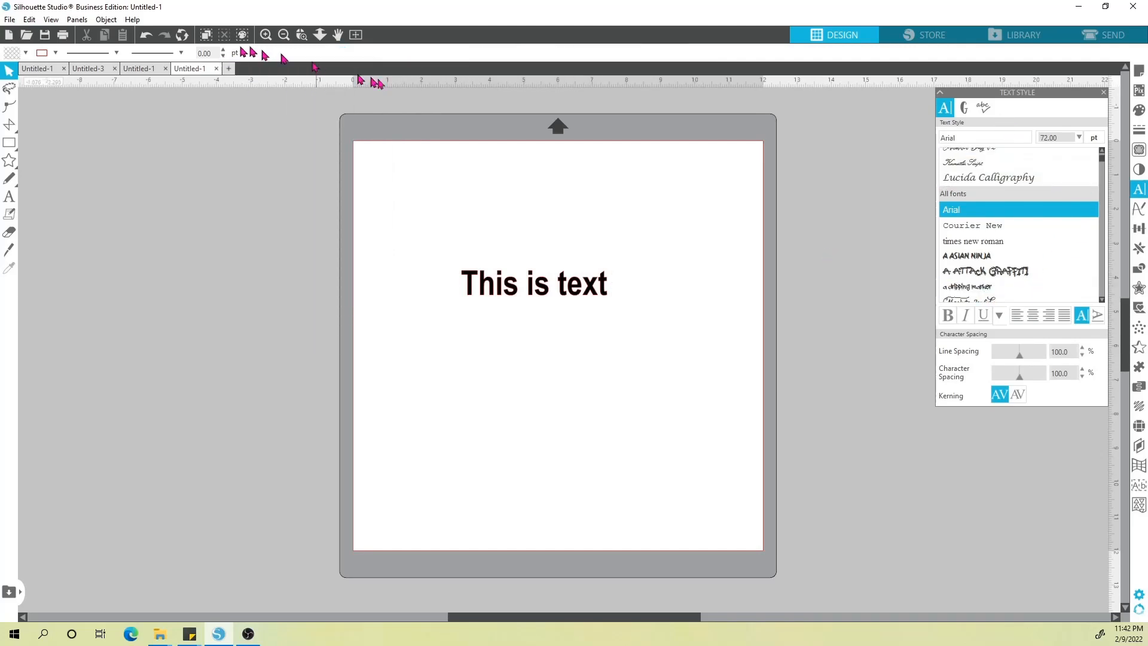
Try bold, italic and underline on the Arial text, remove all three, and check the font's additional style variants
{"action": "left_click", "coordinate": [571, 291]}
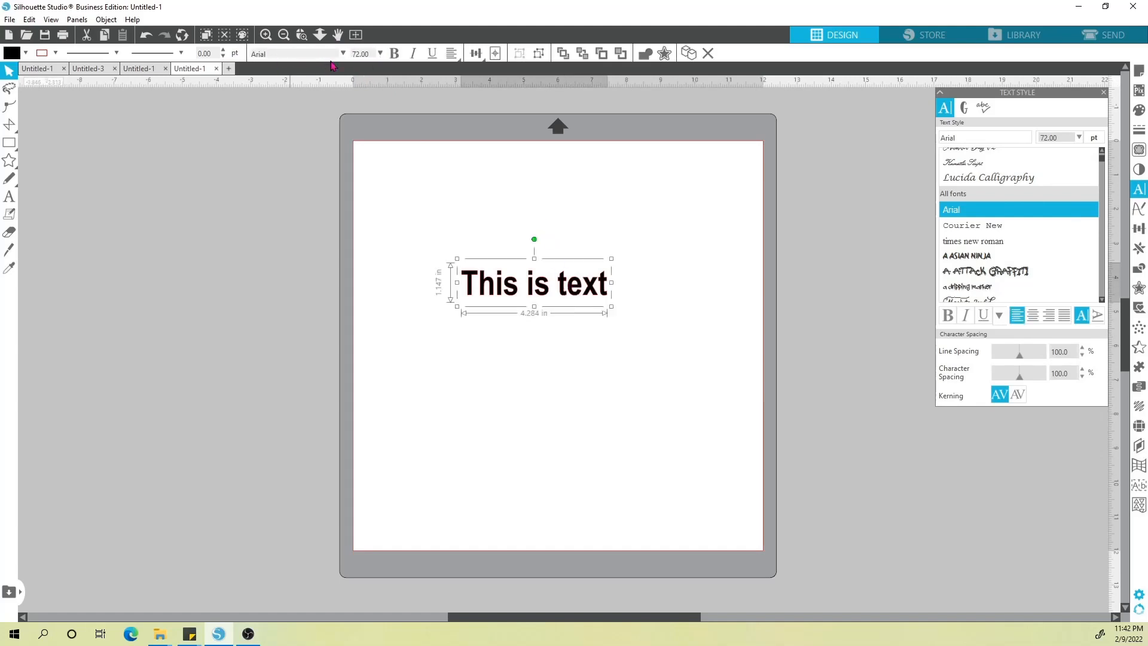
{"action": "left_click", "coordinate": [394, 53]}
{"action": "left_click", "coordinate": [413, 53]}
{"action": "left_click", "coordinate": [432, 54]}
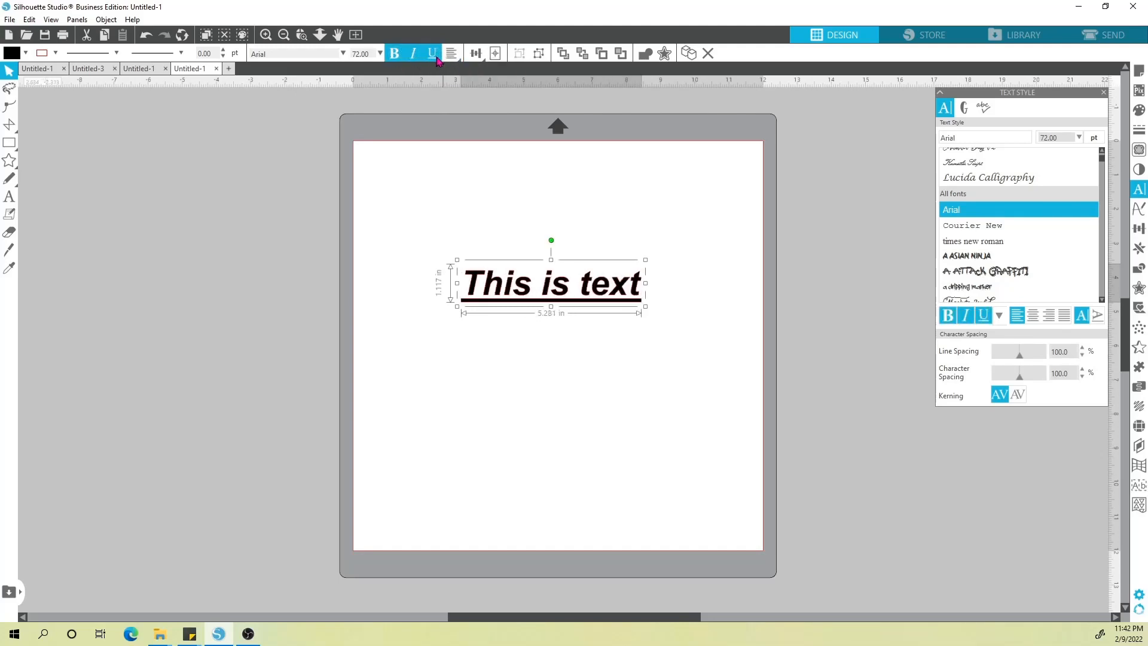
{"action": "left_click", "coordinate": [433, 54]}
{"action": "left_click", "coordinate": [413, 54]}
{"action": "left_click", "coordinate": [395, 54]}
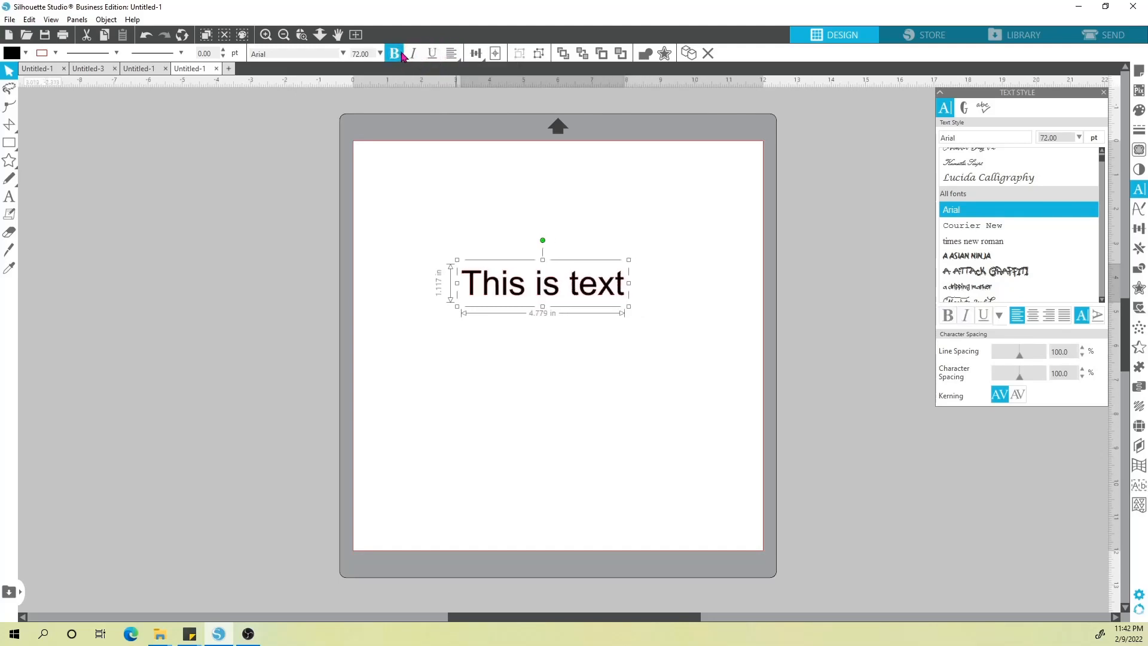
{"action": "left_click", "coordinate": [1002, 319]}
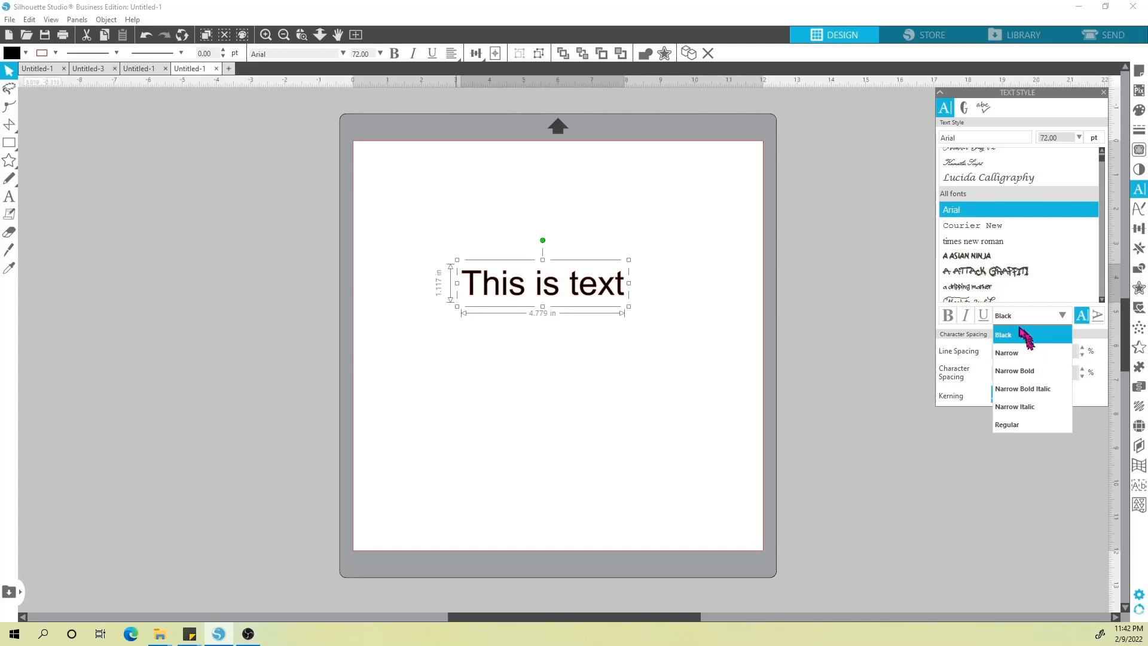
{"action": "left_click", "coordinate": [1000, 226]}
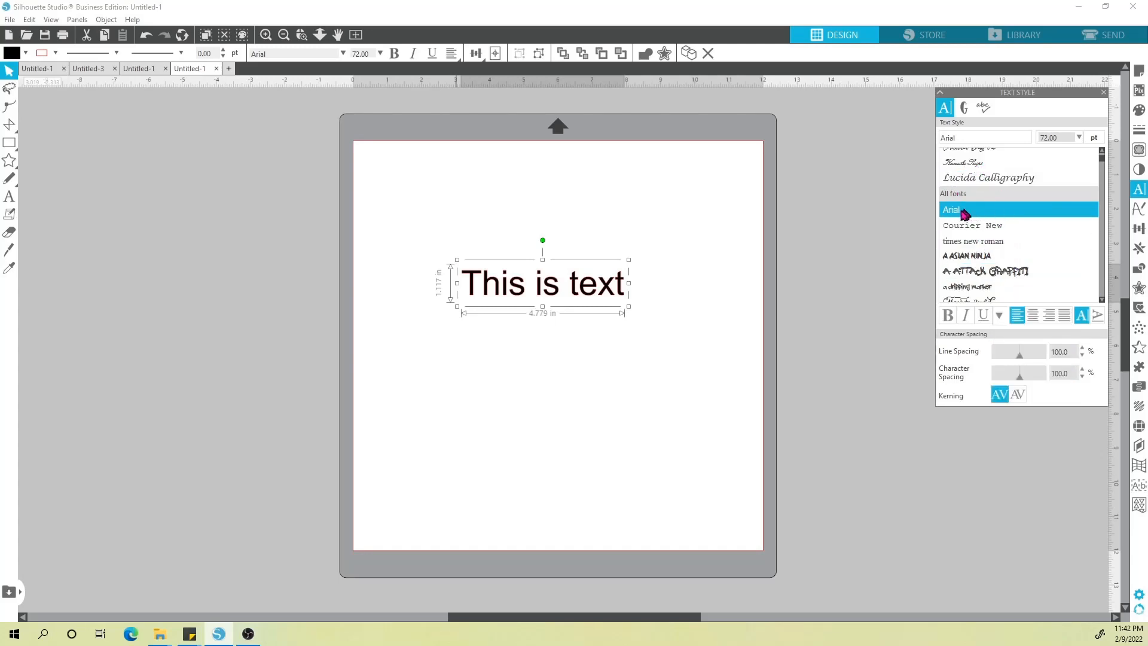
Switch the text to Times New Roman and toggle bold, italic and underline on and off
{"action": "left_click", "coordinate": [988, 241]}
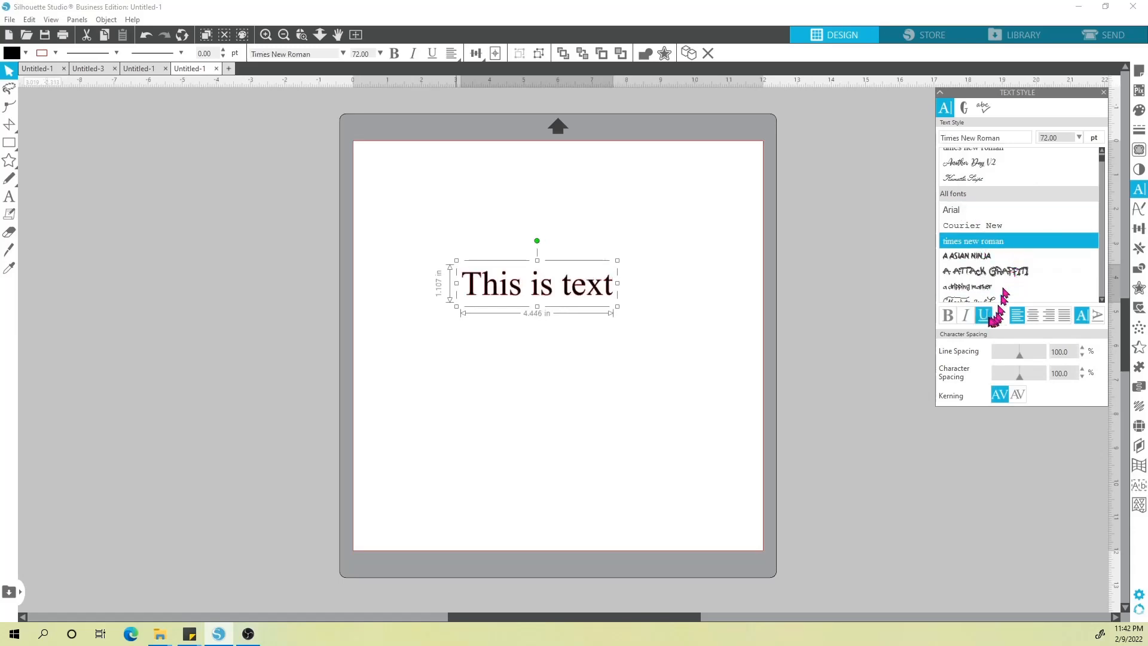
{"action": "left_click", "coordinate": [947, 315]}
{"action": "left_click", "coordinate": [965, 315]}
{"action": "left_click", "coordinate": [981, 315]}
{"action": "left_click", "coordinate": [965, 316]}
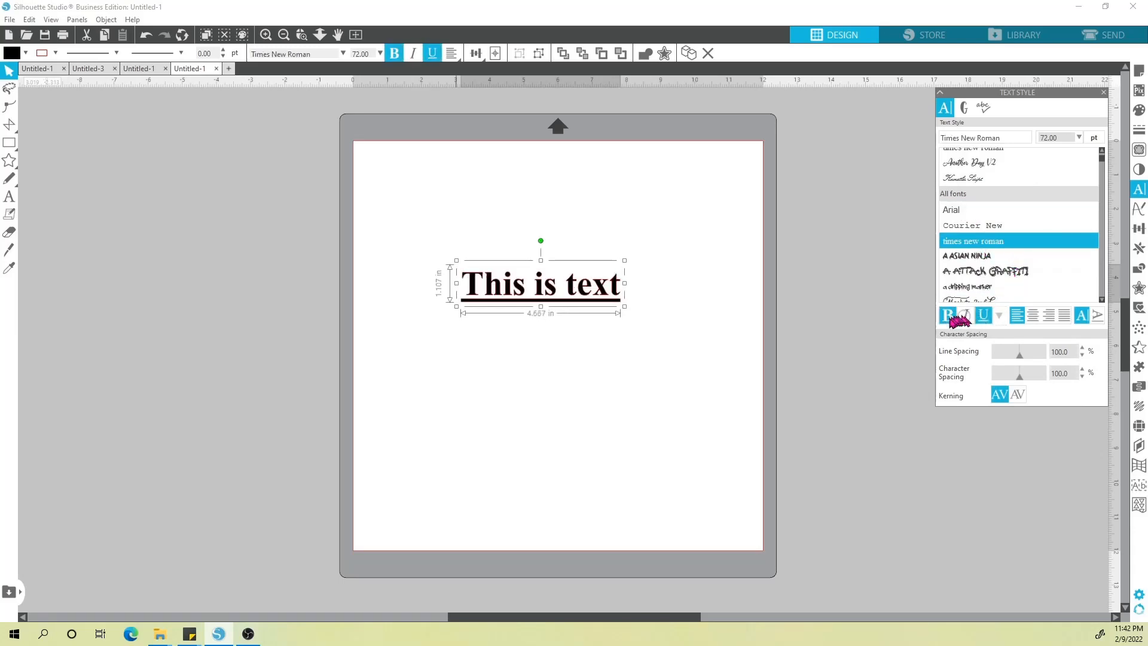
{"action": "left_click", "coordinate": [947, 315]}
{"action": "left_click", "coordinate": [981, 315]}
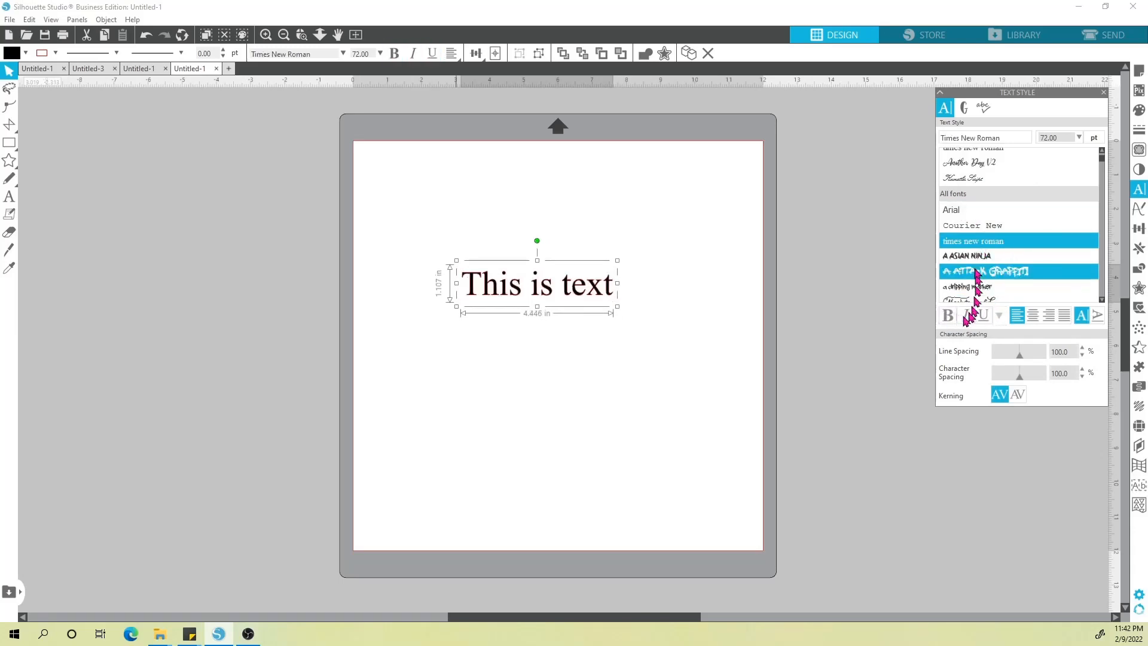
Set the text's font to Absolute Joyful
{"action": "left_click", "coordinate": [968, 209]}
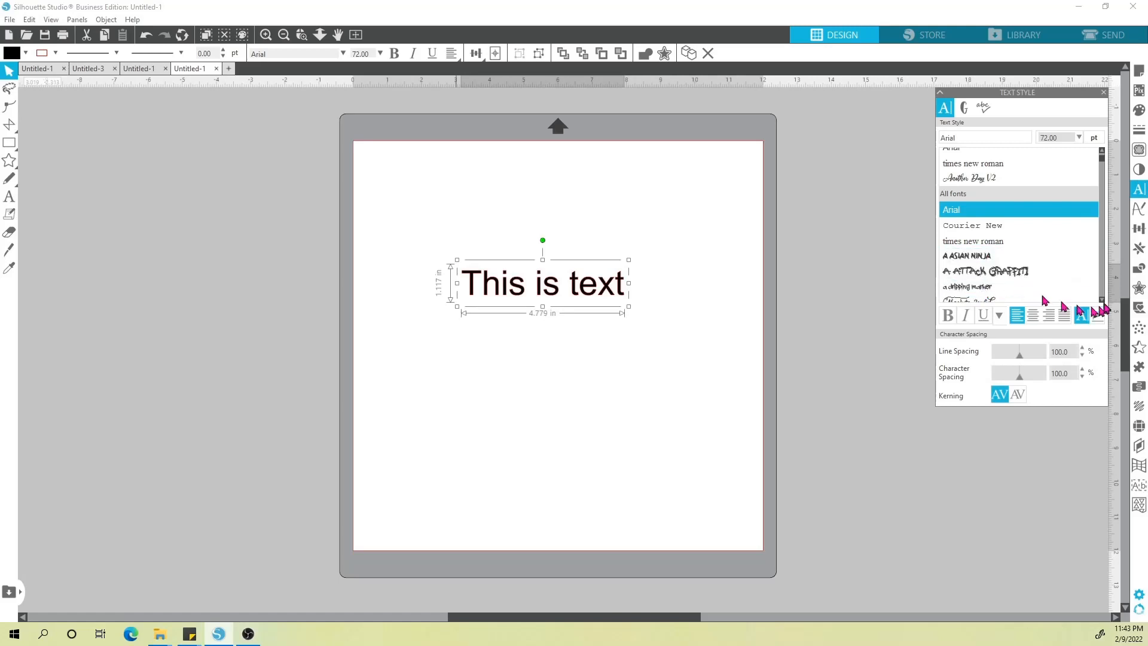
{"action": "scroll", "coordinate": [1088, 281], "scroll_direction": "down", "scroll_amount": 4}
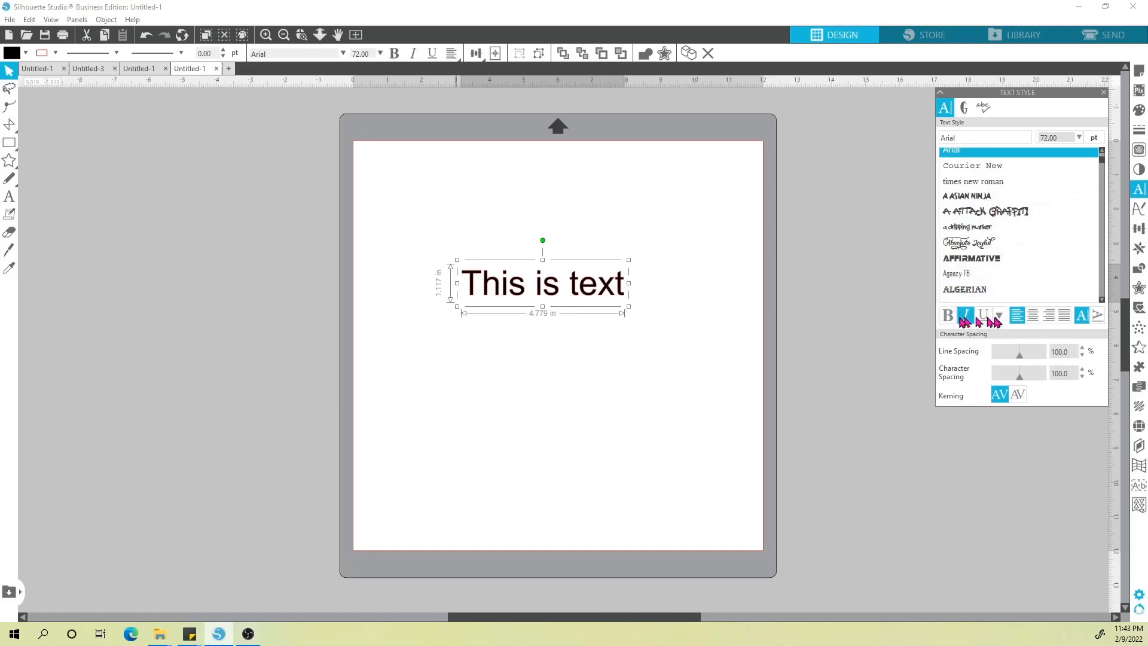
{"action": "left_click", "coordinate": [986, 242]}
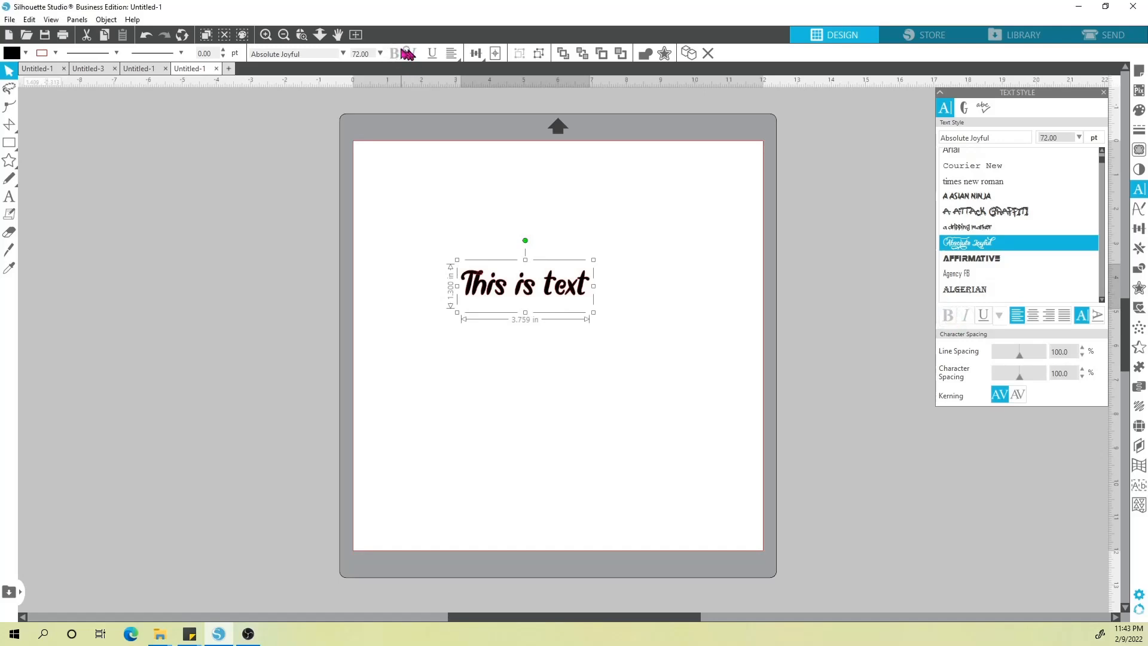
Try the built-in underline on the script text, leaving it turned off
{"action": "left_click", "coordinate": [983, 315]}
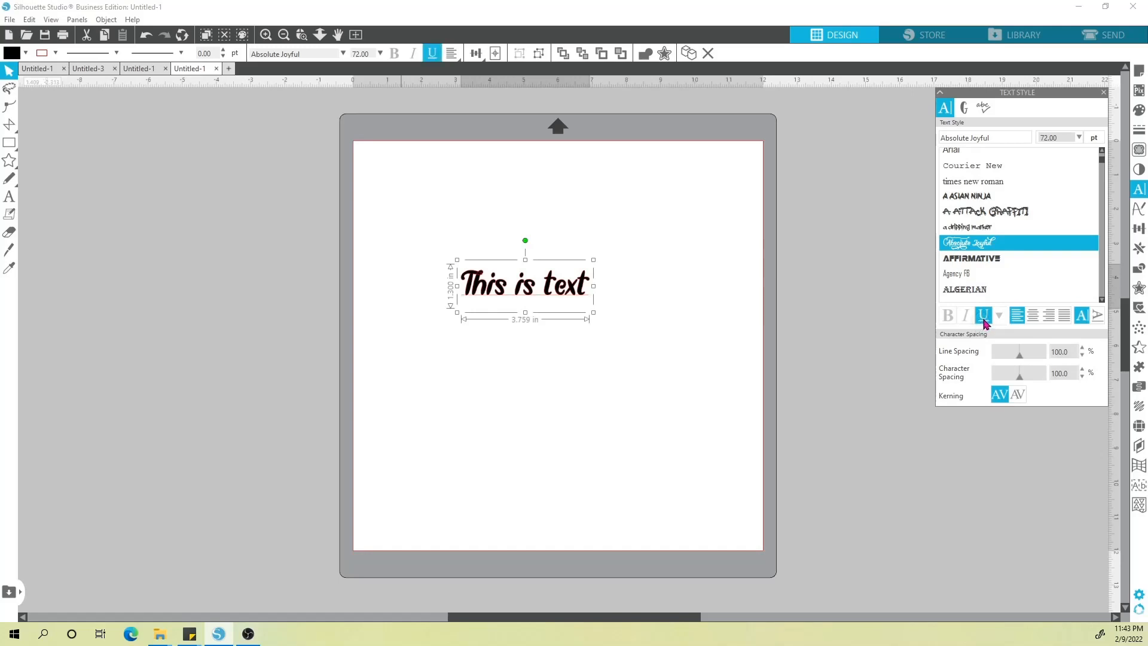
{"action": "left_click", "coordinate": [983, 320]}
{"action": "left_click", "coordinate": [984, 320]}
{"action": "left_click", "coordinate": [983, 315]}
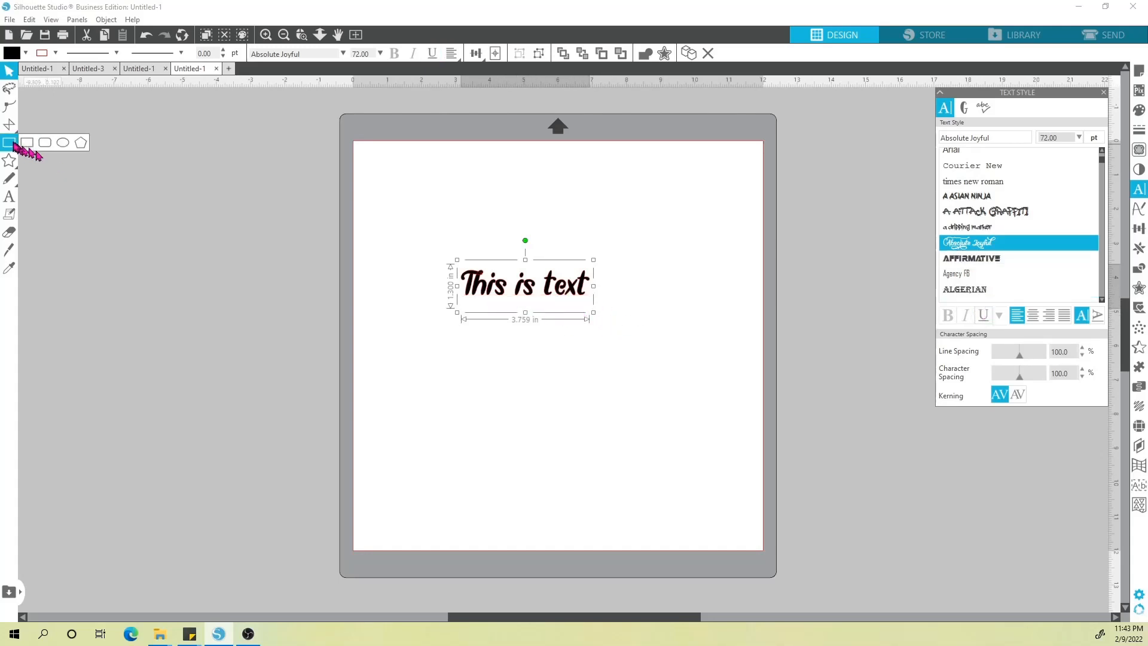
Draw a thin rectangle about 3.6 in wide and 0.2 in high beneath the text as an underline
{"action": "left_click", "coordinate": [27, 144]}
{"action": "left_click_drag", "start_coordinate": [462, 301], "coordinate": [584, 303]}
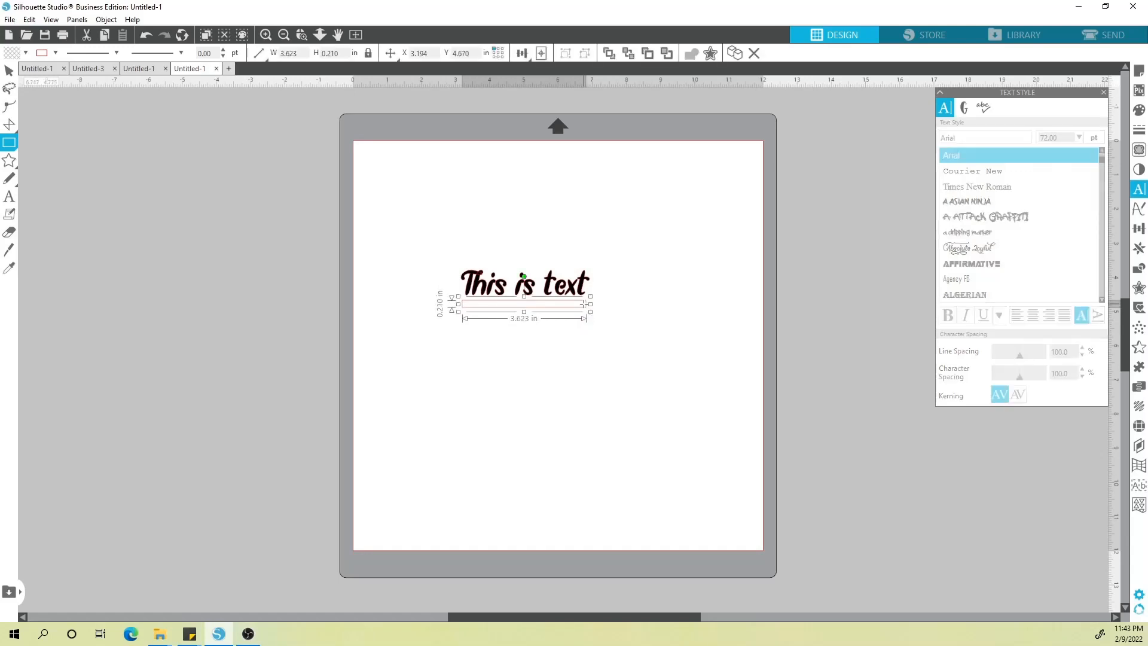
Fill the thin underline rectangle beneath the script text with black and deselect it
{"action": "left_click", "coordinate": [25, 54]}
{"action": "left_click", "coordinate": [14, 70]}
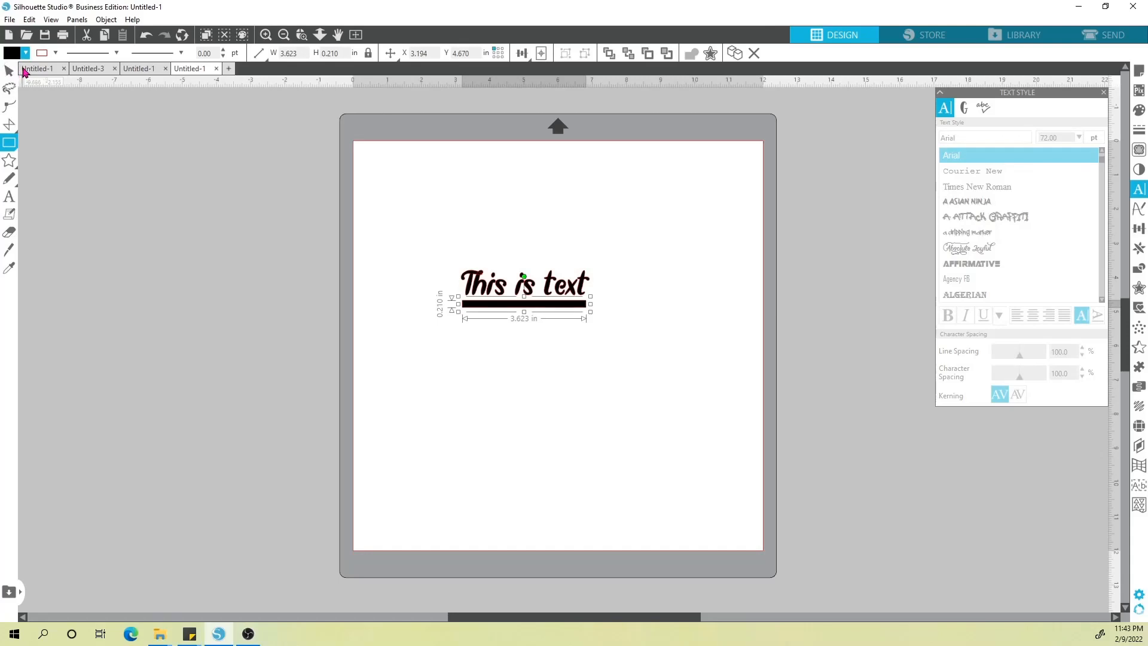
{"action": "left_click", "coordinate": [9, 71]}
{"action": "left_click", "coordinate": [831, 373]}
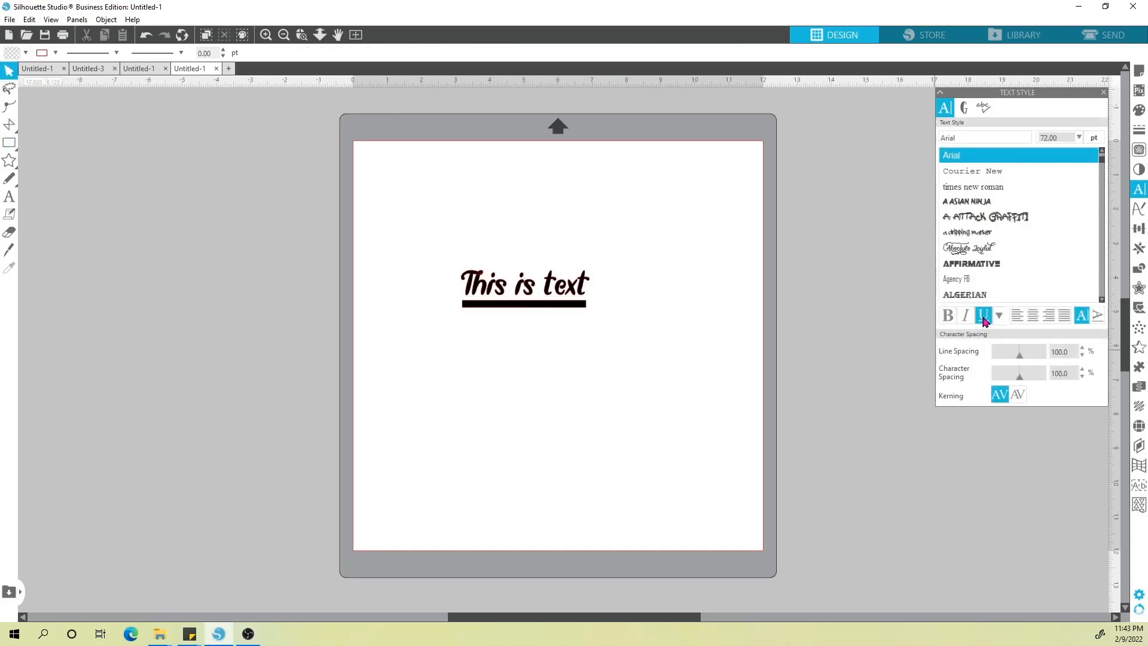
Move the black underline rectangle down away from the text and delete it
{"action": "left_click", "coordinate": [574, 281]}
{"action": "left_click", "coordinate": [565, 306]}
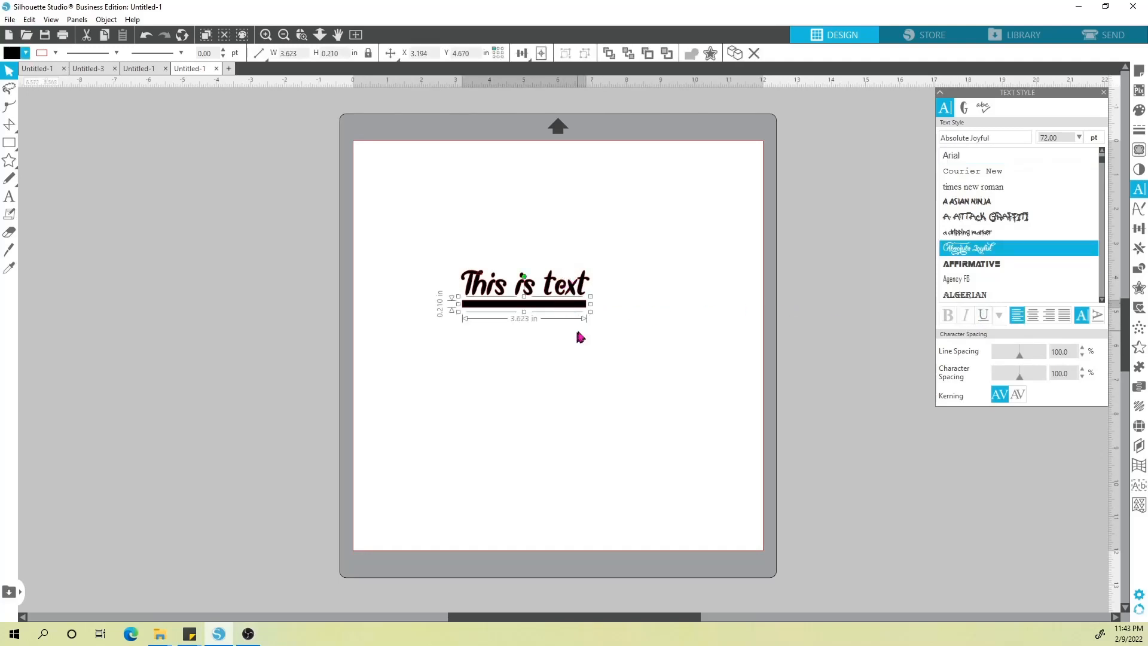
{"action": "left_click_drag", "start_coordinate": [575, 306], "coordinate": [562, 356]}
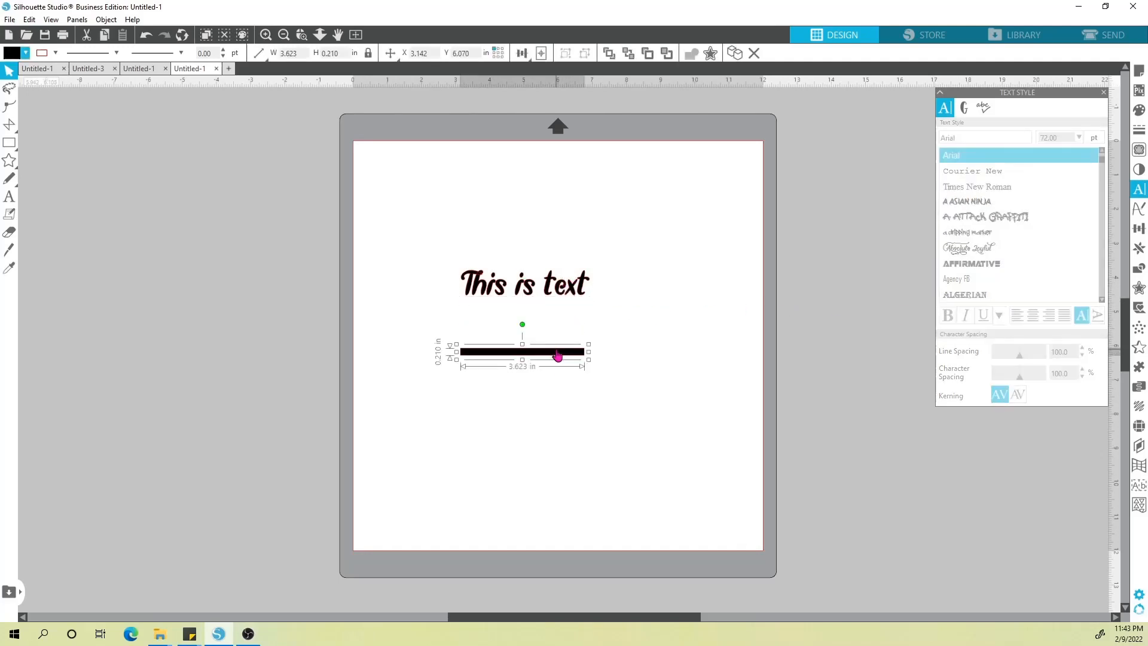
{"action": "key", "text": "Delete"}
Set the text's font to Arial and turn on its built-in underline
{"action": "left_click", "coordinate": [550, 299]}
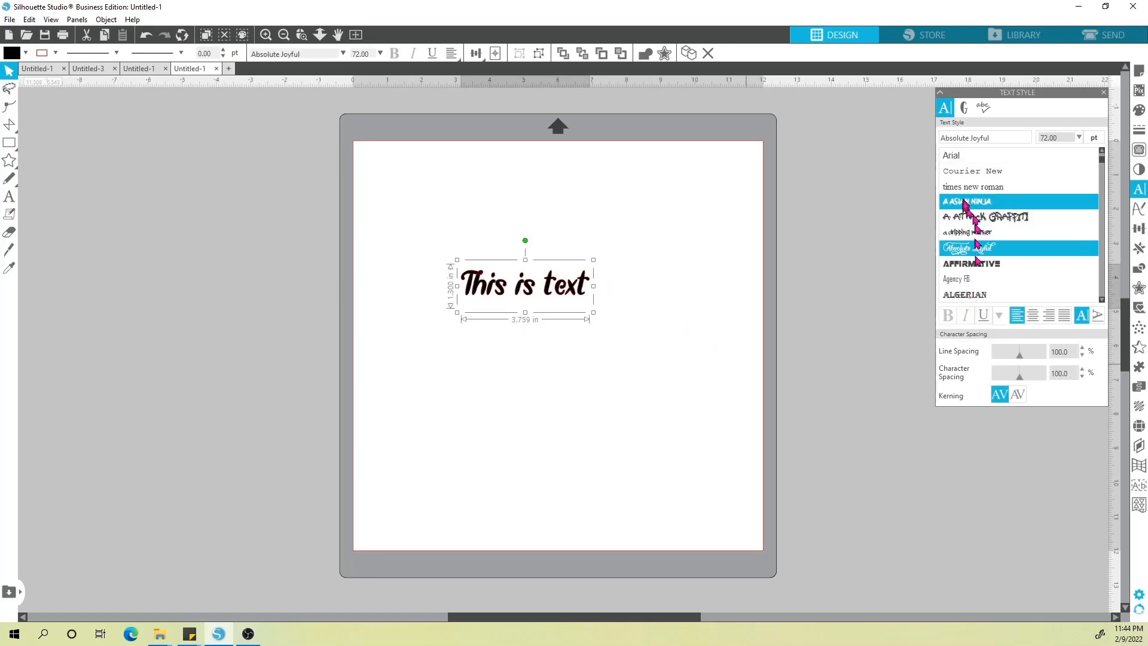
{"action": "left_click", "coordinate": [976, 157]}
{"action": "left_click", "coordinate": [984, 315]}
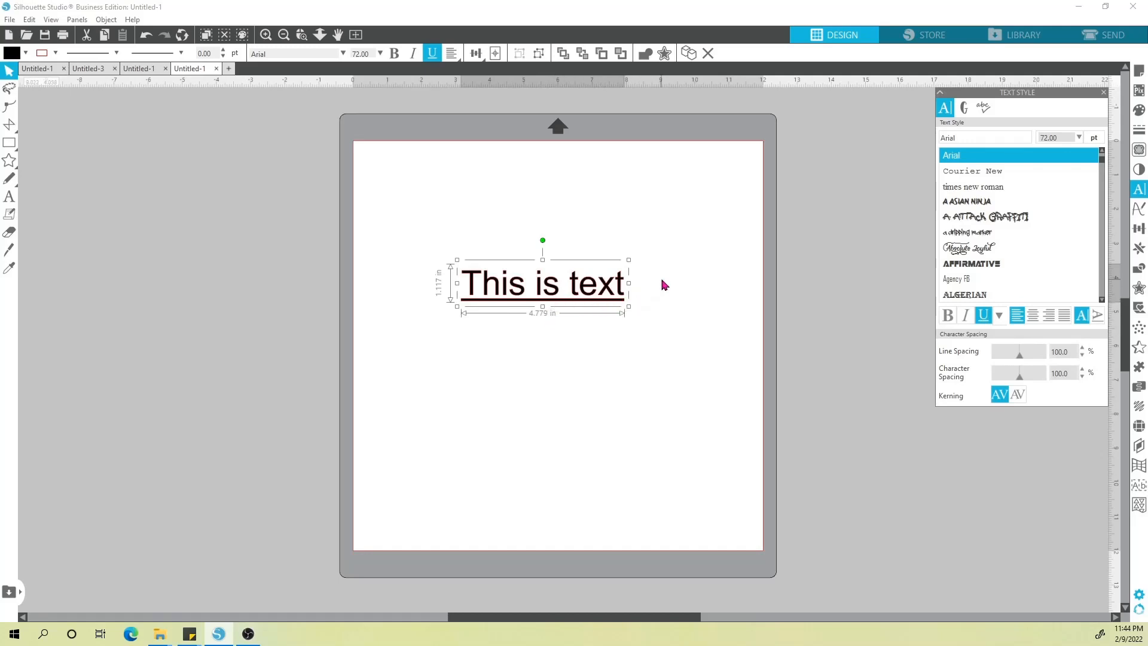
Draw a thin rectangle about 4.9 in wide and 0.2 in high beneath the underlined text
{"action": "left_click", "coordinate": [18, 143]}
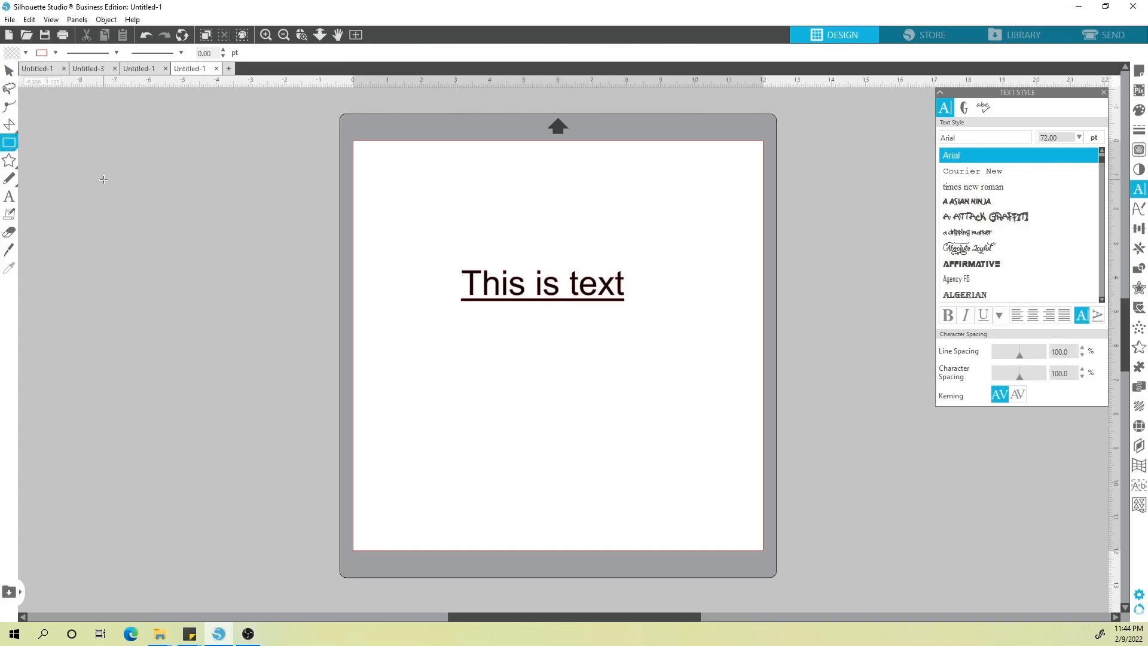
{"action": "left_click_drag", "start_coordinate": [458, 311], "coordinate": [625, 315]}
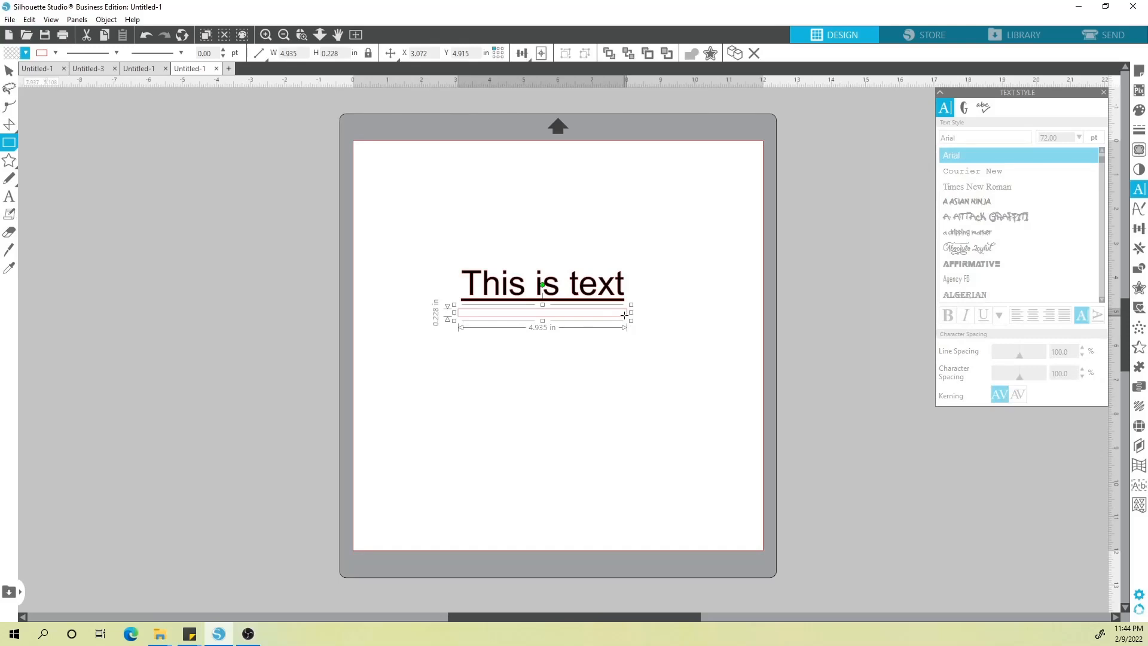
{"action": "left_click", "coordinate": [9, 71]}
Fill the new rectangle with black and move it up over the text's built-in underline
{"action": "left_click", "coordinate": [25, 53]}
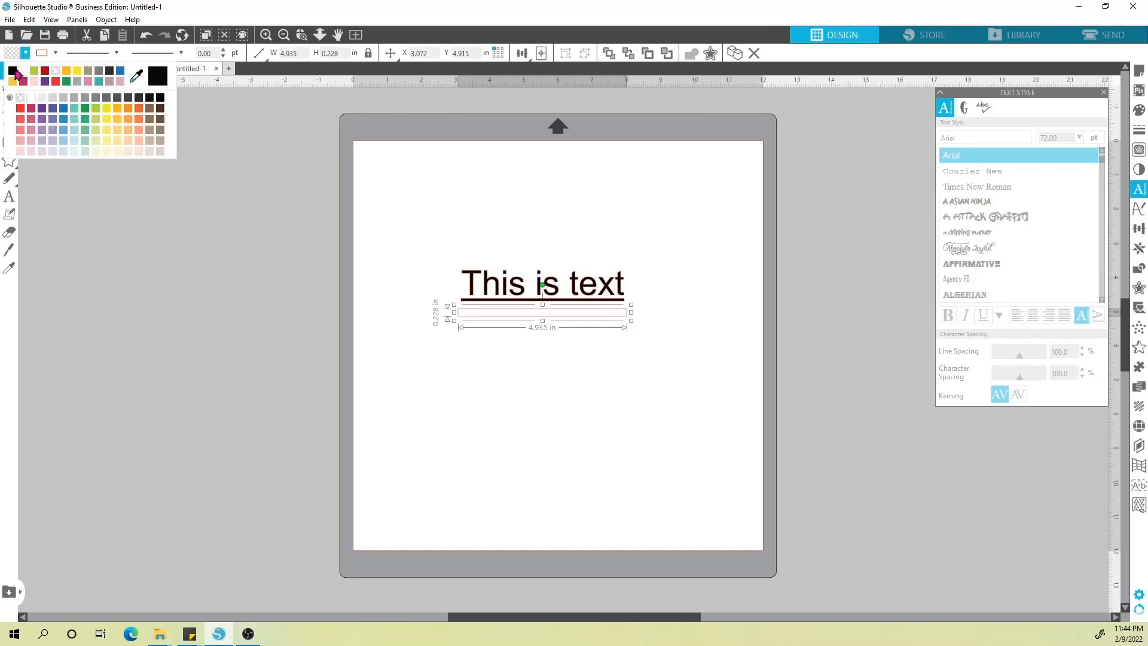
{"action": "left_click", "coordinate": [18, 73]}
{"action": "left_click_drag", "start_coordinate": [604, 315], "coordinate": [607, 305]}
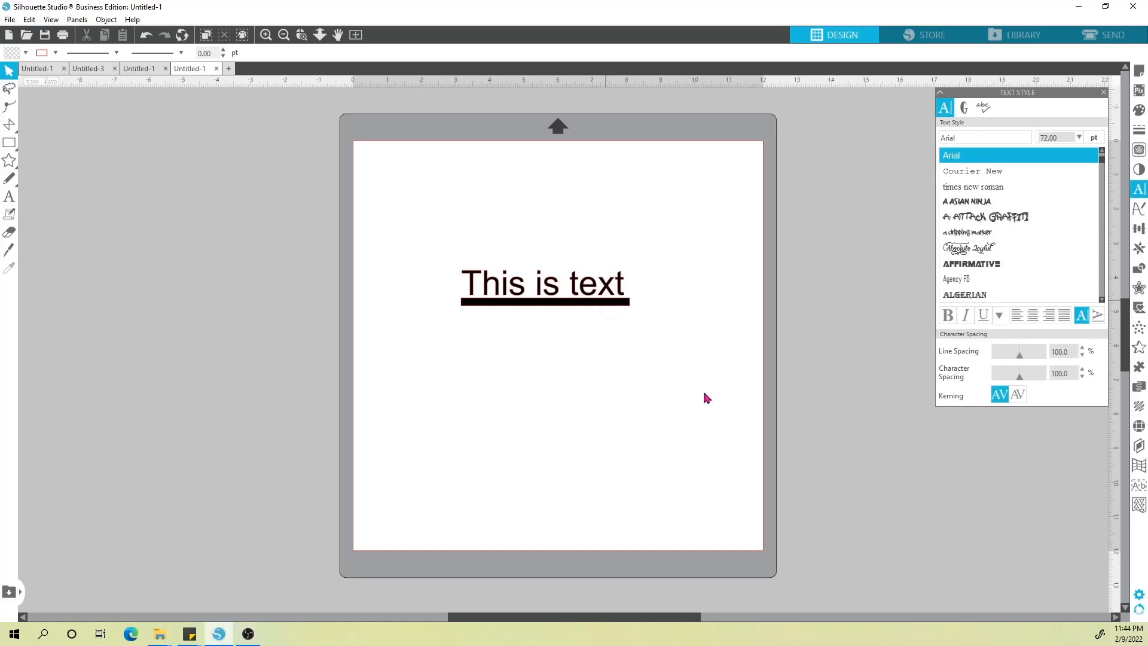
Delete the black rectangle and turn off the text's built-in underline
{"action": "left_click", "coordinate": [626, 303]}
{"action": "key", "text": "Delete"}
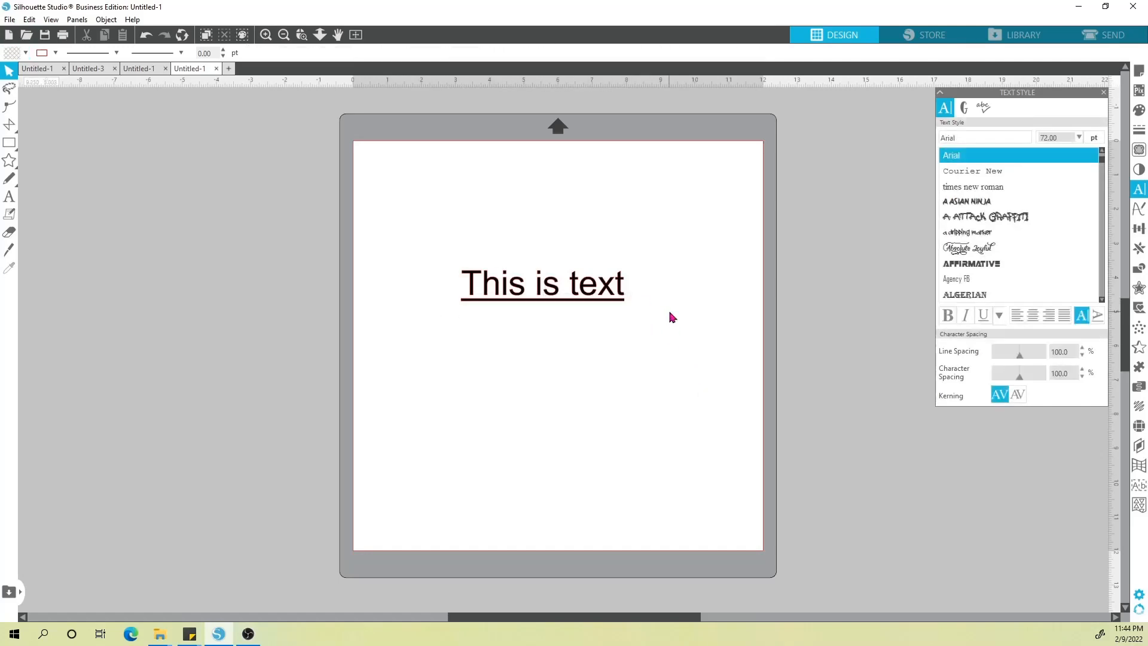
{"action": "left_click", "coordinate": [603, 293]}
{"action": "left_click", "coordinate": [985, 319]}
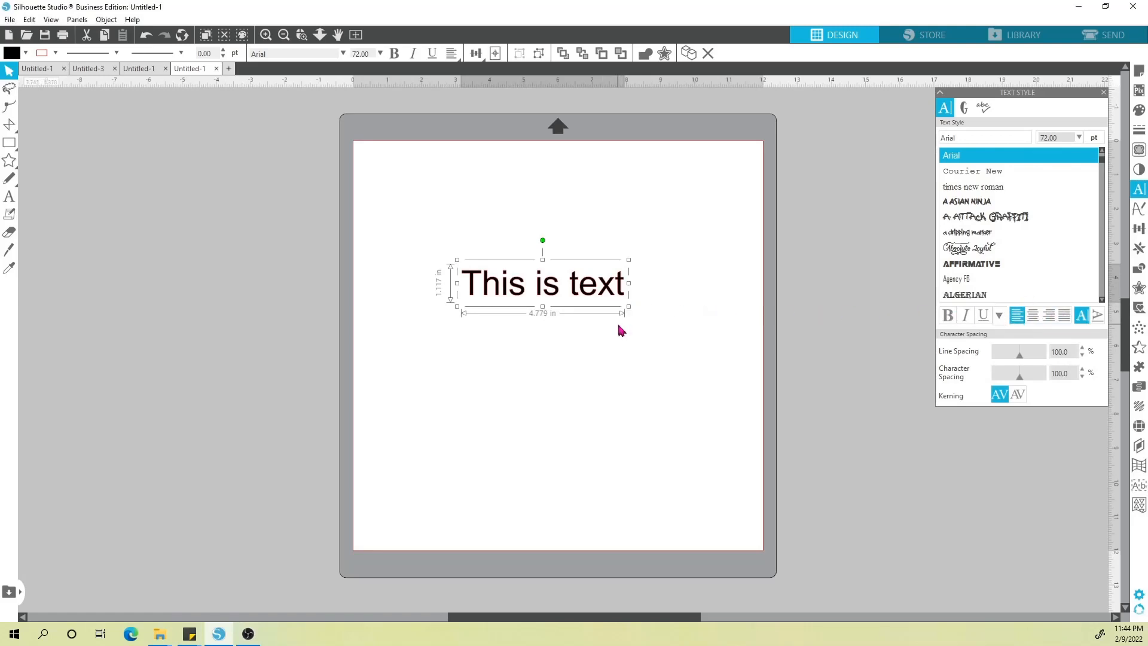
Try center, left and right alignment on the single-line text
{"action": "left_click", "coordinate": [618, 323]}
{"action": "left_click", "coordinate": [601, 283]}
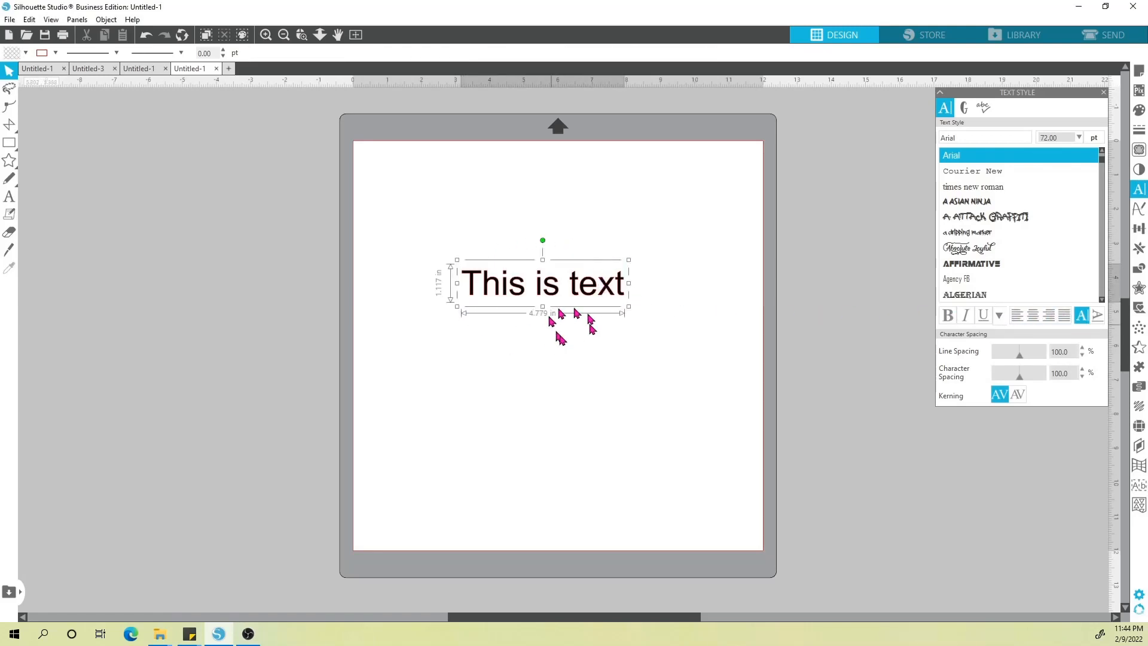
{"action": "left_click", "coordinate": [1034, 319]}
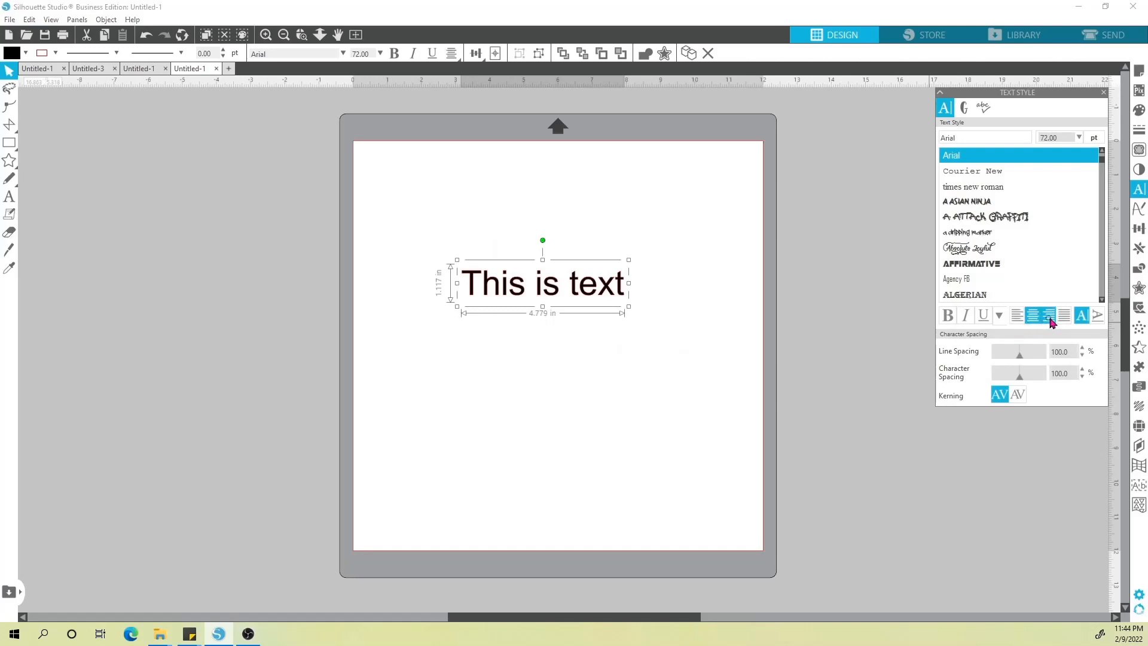
{"action": "left_click", "coordinate": [1018, 319]}
{"action": "left_click", "coordinate": [1034, 319]}
{"action": "left_click", "coordinate": [1049, 319]}
{"action": "left_click", "coordinate": [1032, 319]}
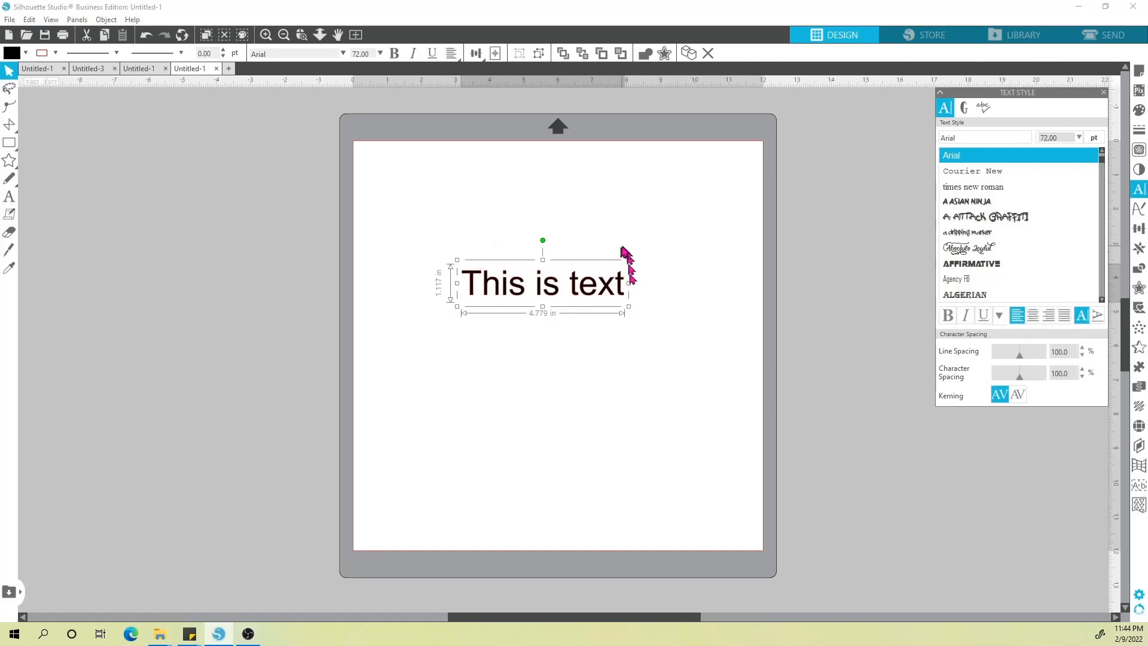
{"action": "left_click", "coordinate": [450, 54]}
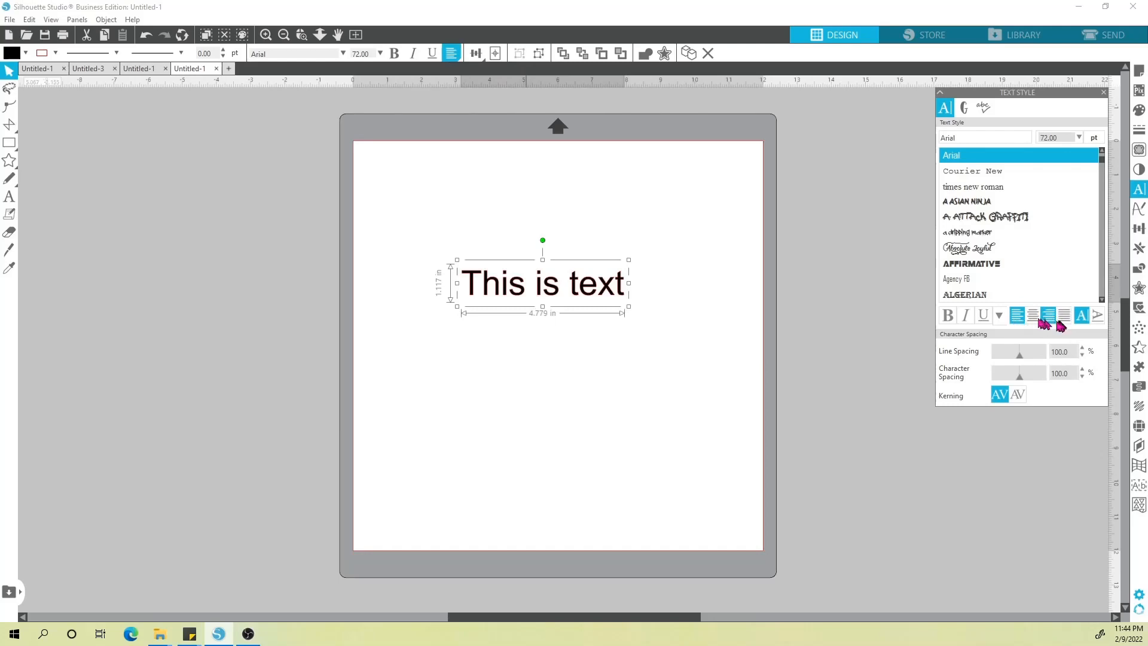
Insert a line break before "is" so the text is split over two lines
{"action": "left_click", "coordinate": [590, 326]}
{"action": "double_click", "coordinate": [553, 296]}
{"action": "left_click", "coordinate": [544, 286]}
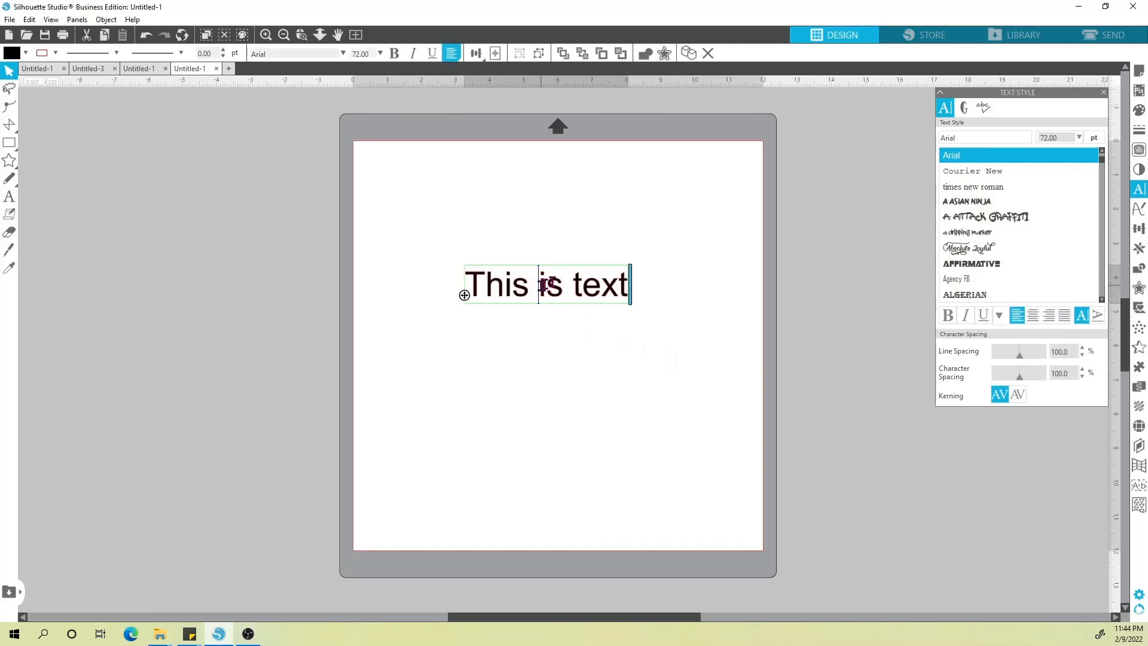
{"action": "key", "text": "Return"}
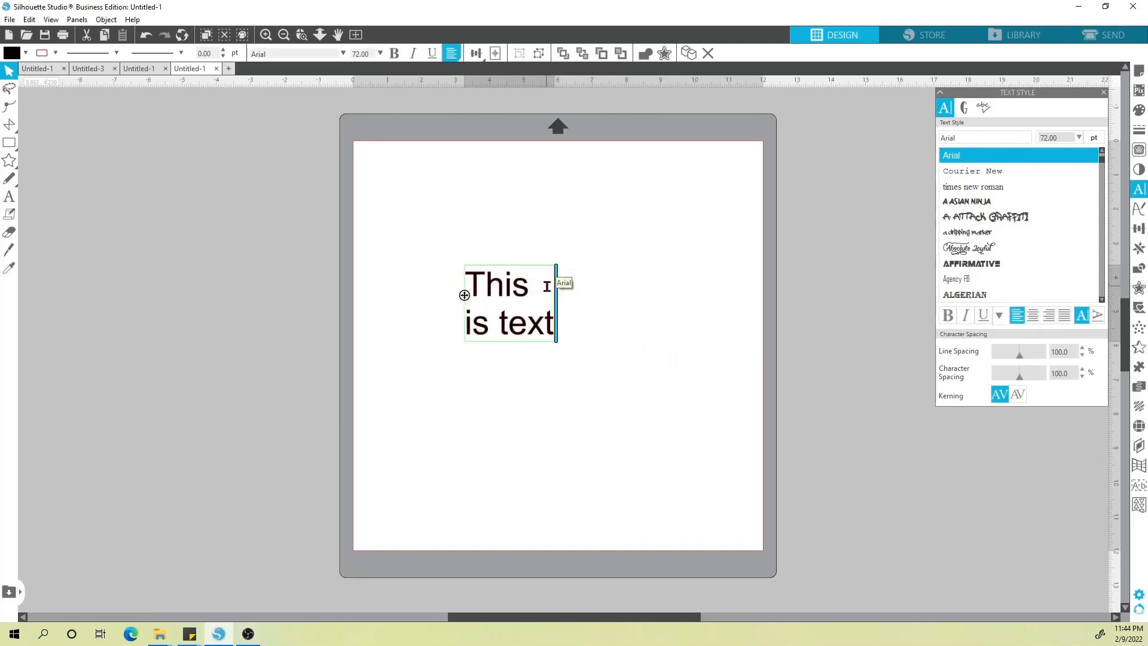
{"action": "left_click", "coordinate": [568, 343]}
Try right and justified alignment on the two-line text, ending with center alignment
{"action": "left_click", "coordinate": [520, 290]}
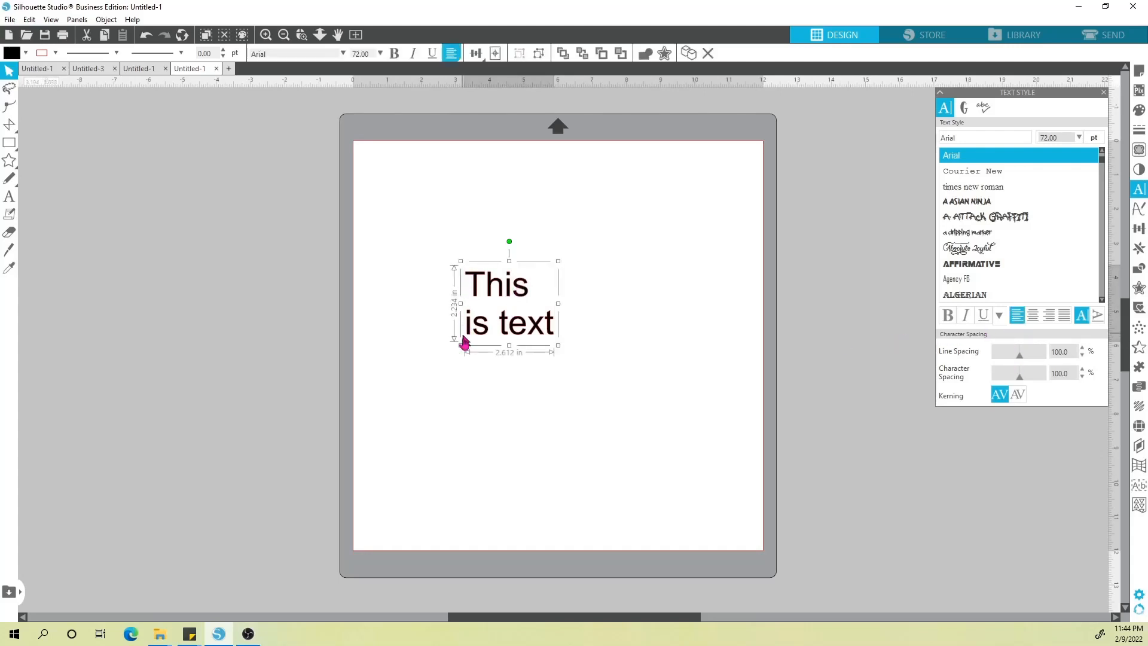
{"action": "left_click", "coordinate": [1049, 315]}
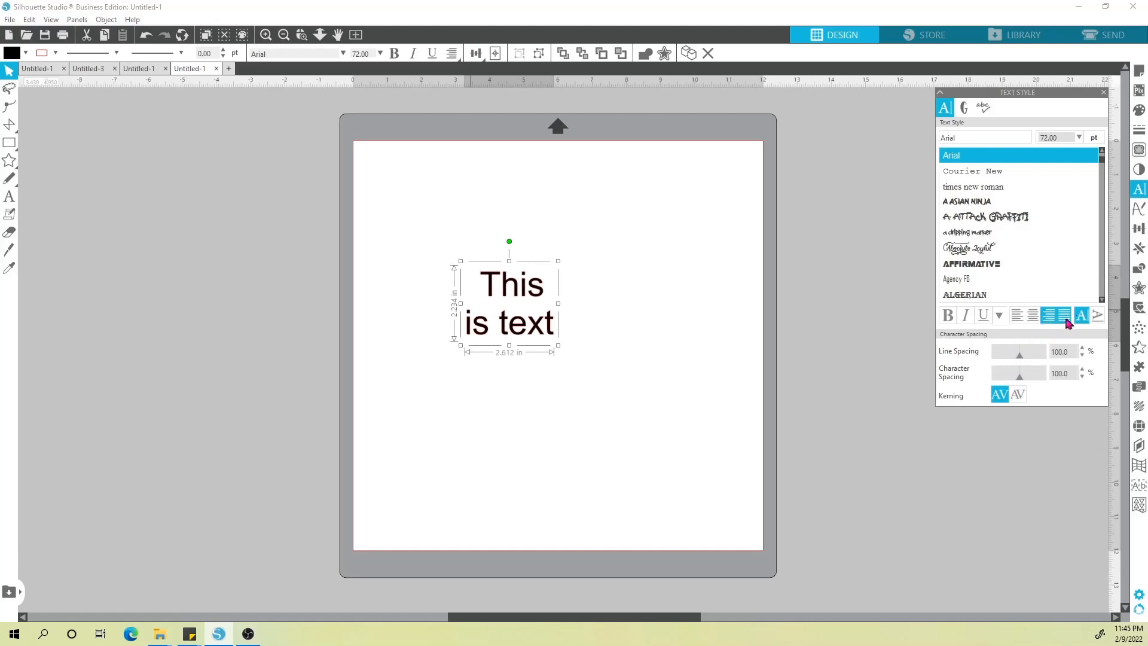
{"action": "left_click", "coordinate": [1068, 321]}
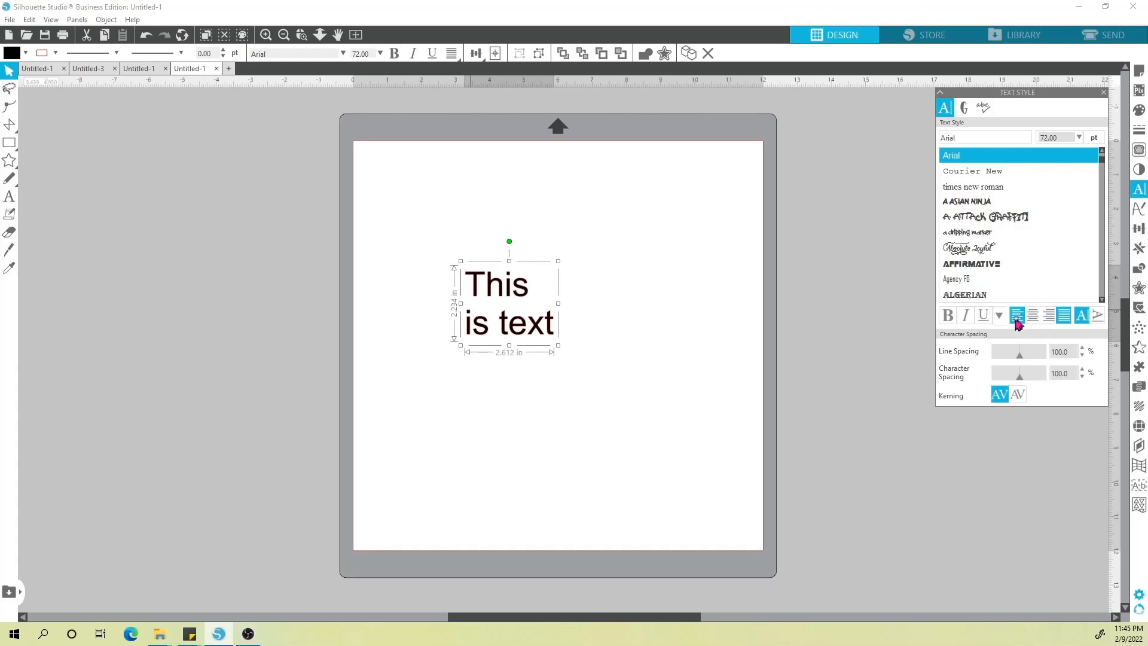
{"action": "left_click", "coordinate": [1033, 316]}
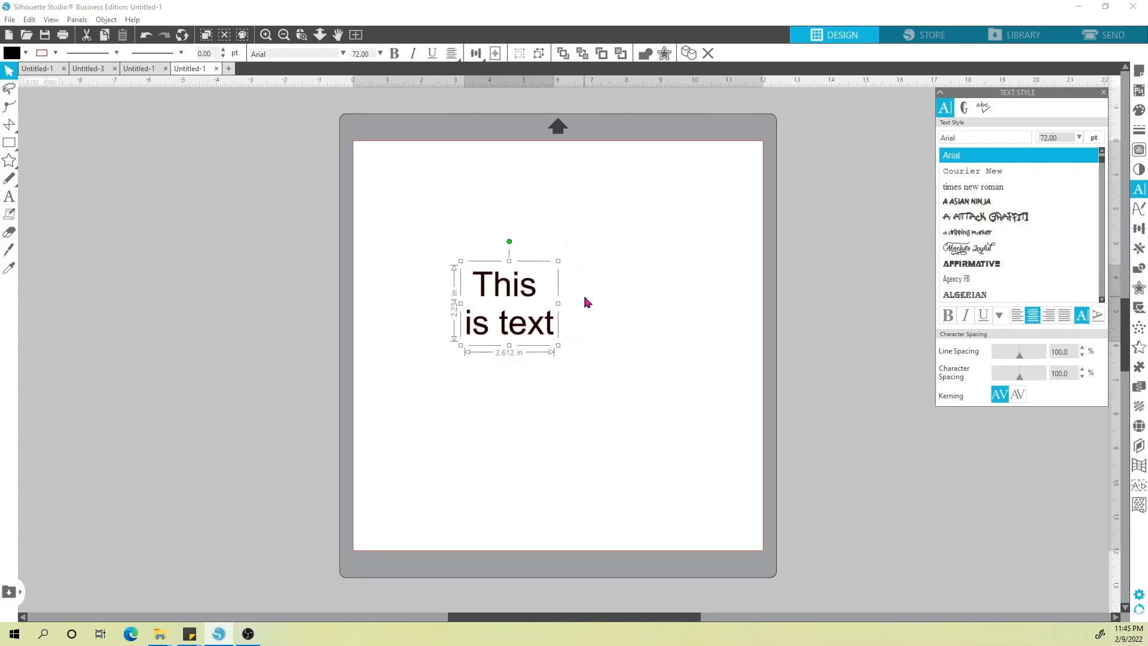
Move the text to the page's upper-left corner and insert a line break before the word "text"
{"action": "left_click_drag", "start_coordinate": [512, 291], "coordinate": [412, 175]}
{"action": "left_click", "coordinate": [484, 254]}
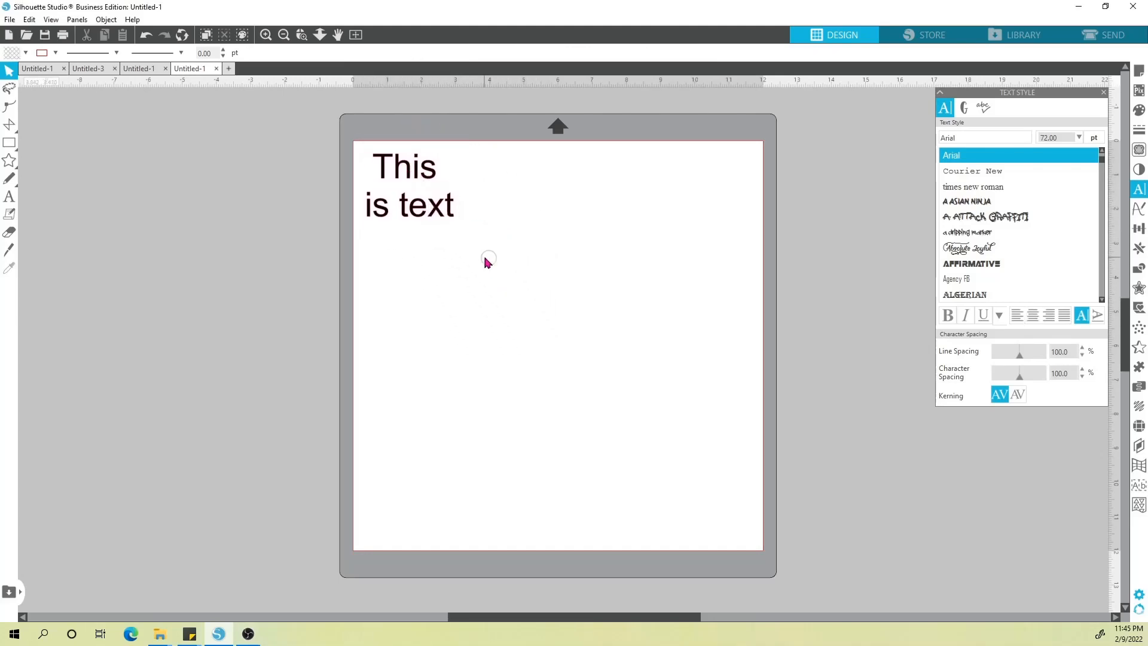
{"action": "double_click", "coordinate": [409, 193]}
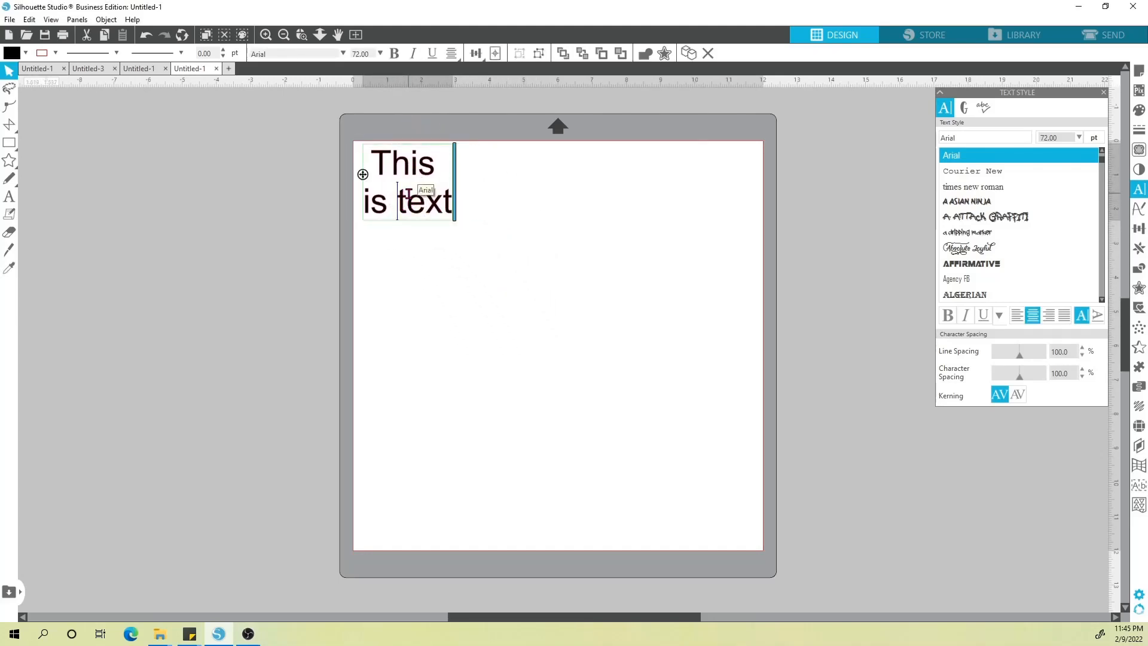
{"action": "left_click", "coordinate": [409, 194]}
{"action": "key", "text": "Return"}
{"action": "left_click", "coordinate": [436, 302]}
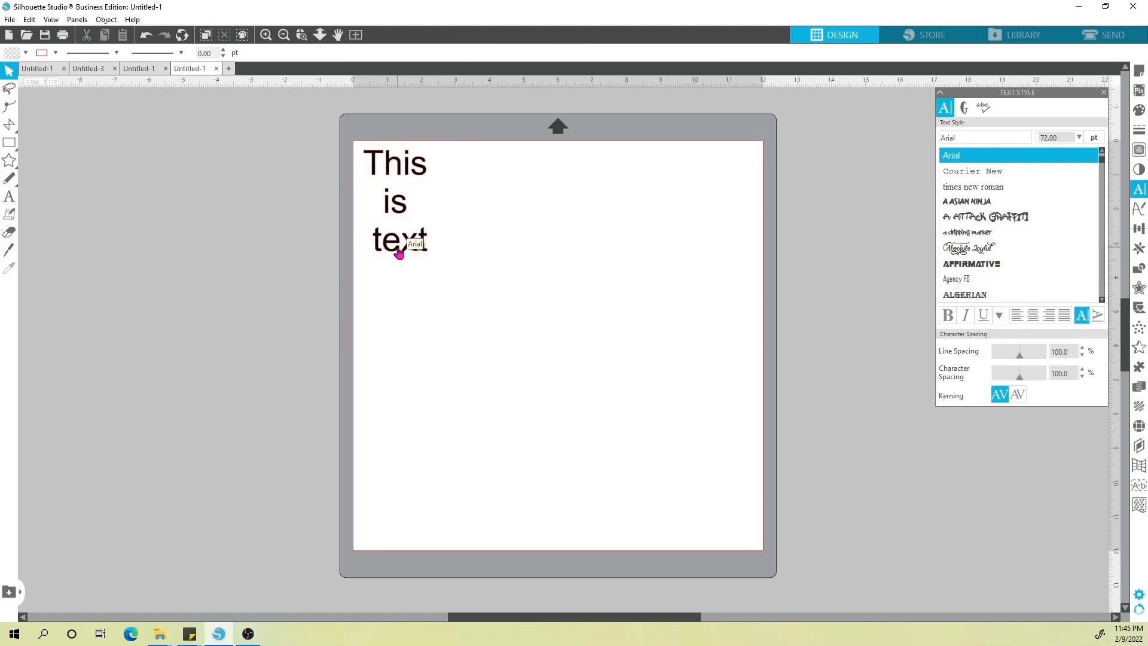
Try left alignment on the three-line text and switch it back to center alignment
{"action": "left_click", "coordinate": [418, 203]}
{"action": "left_click", "coordinate": [1016, 316]}
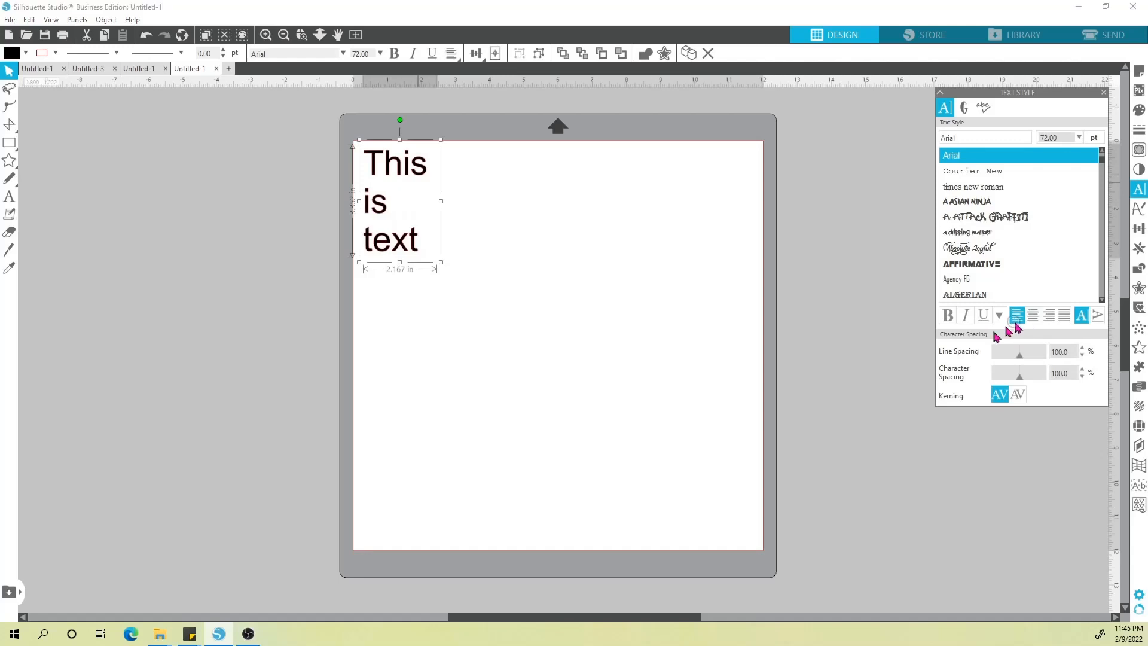
{"action": "left_click", "coordinate": [563, 355]}
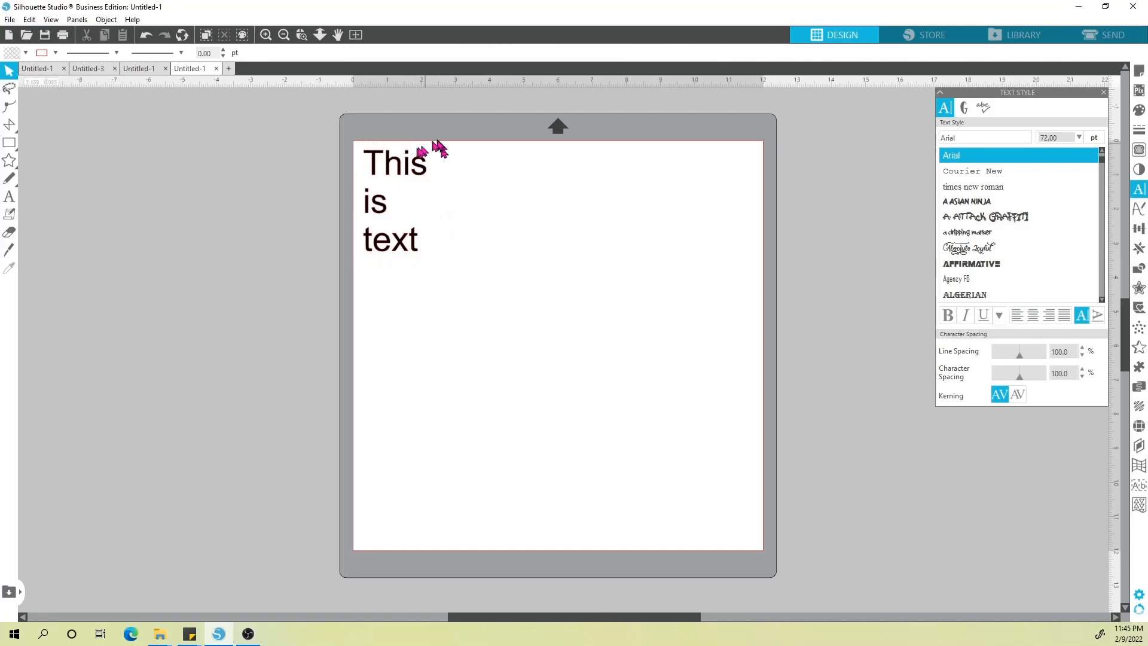
{"action": "left_click", "coordinate": [397, 173]}
{"action": "left_click", "coordinate": [1033, 316]}
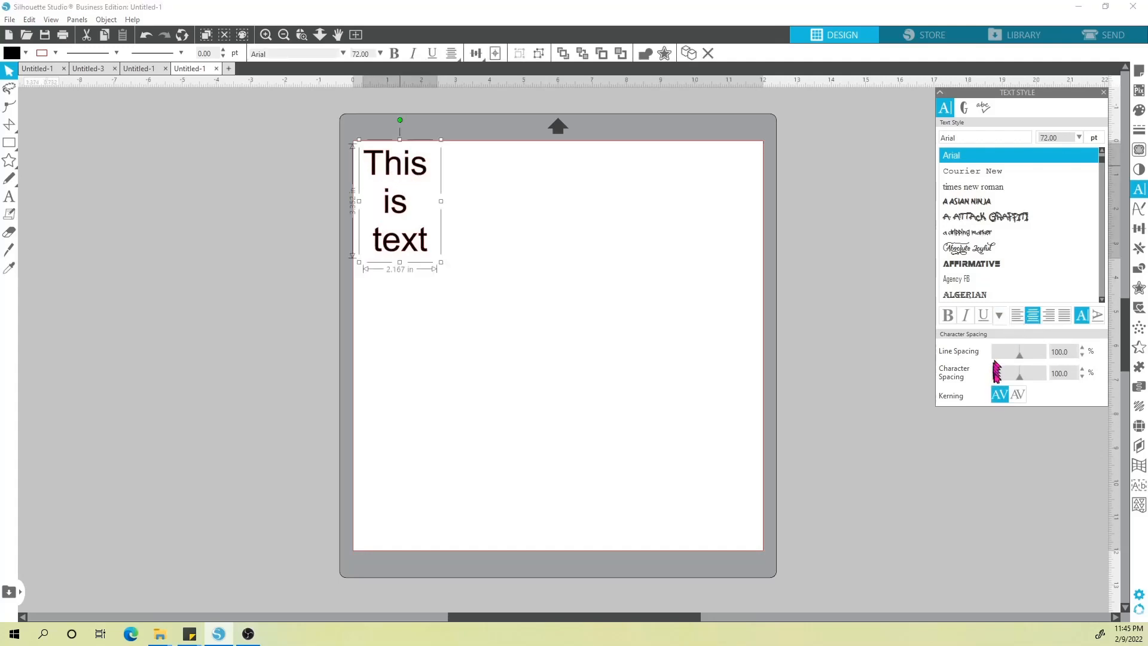
{"action": "left_click", "coordinate": [451, 55]}
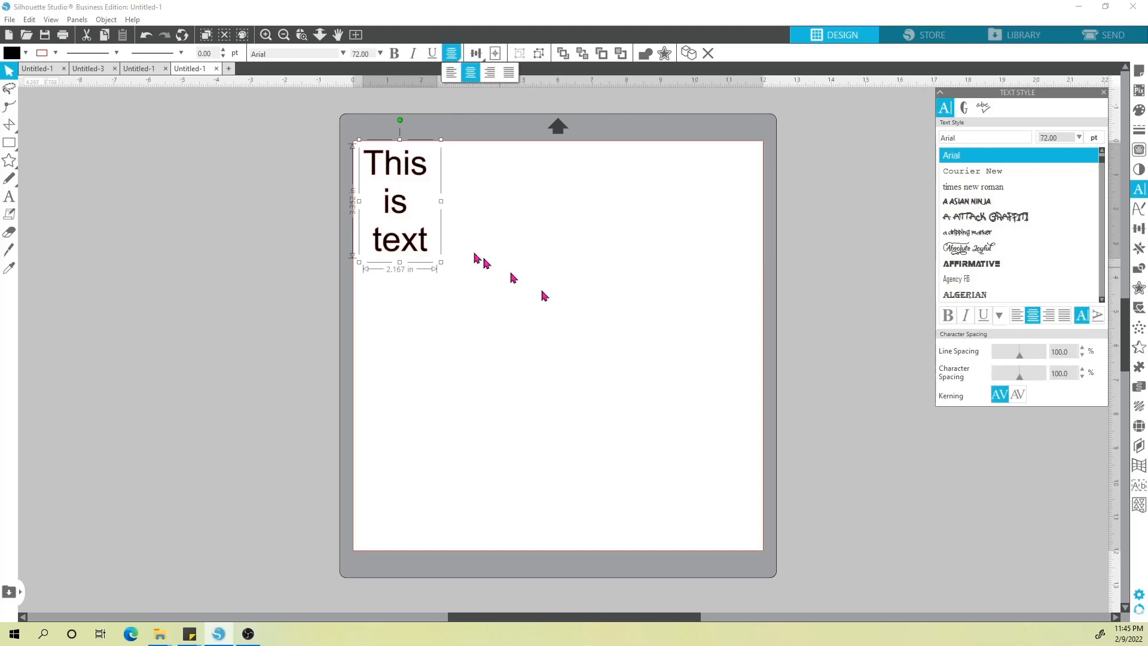
Move the text to the middle of the page and try line spacings of 145% and 102%
{"action": "left_click_drag", "start_coordinate": [428, 191], "coordinate": [598, 324]}
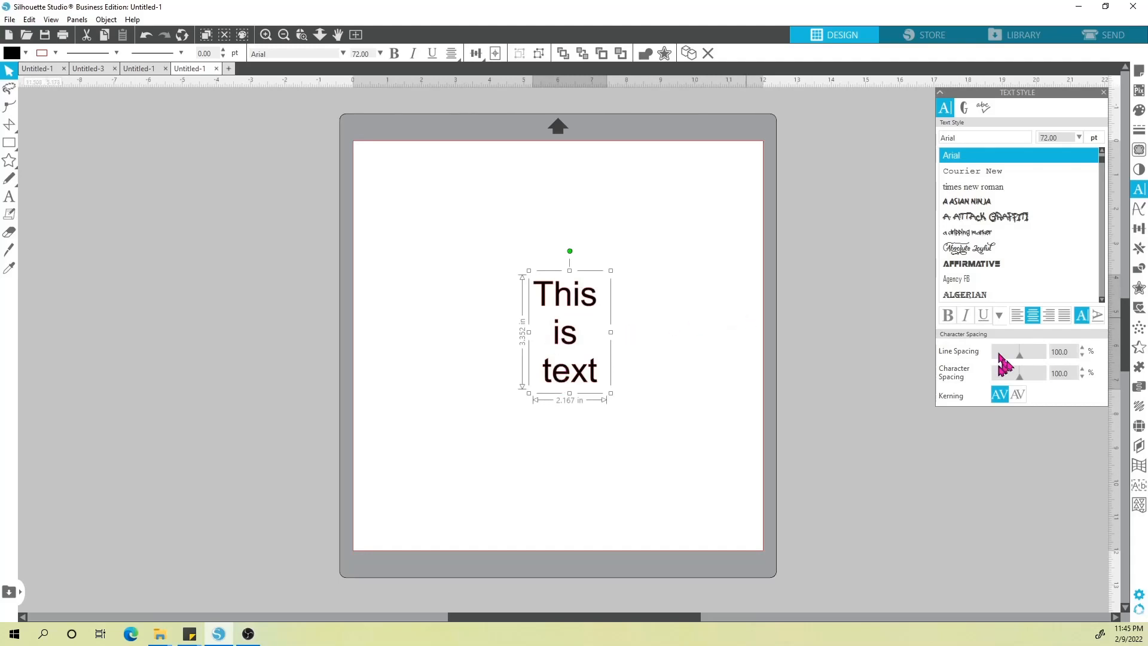
{"action": "mouse_move", "coordinate": [1021, 361]}
{"action": "left_mouse_down"}
{"action": "mouse_move", "coordinate": [1043, 362]}
{"action": "mouse_move", "coordinate": [1032, 359]}
{"action": "left_mouse_up"}
{"action": "left_click", "coordinate": [1083, 350]}
{"action": "left_click", "coordinate": [1082, 358]}
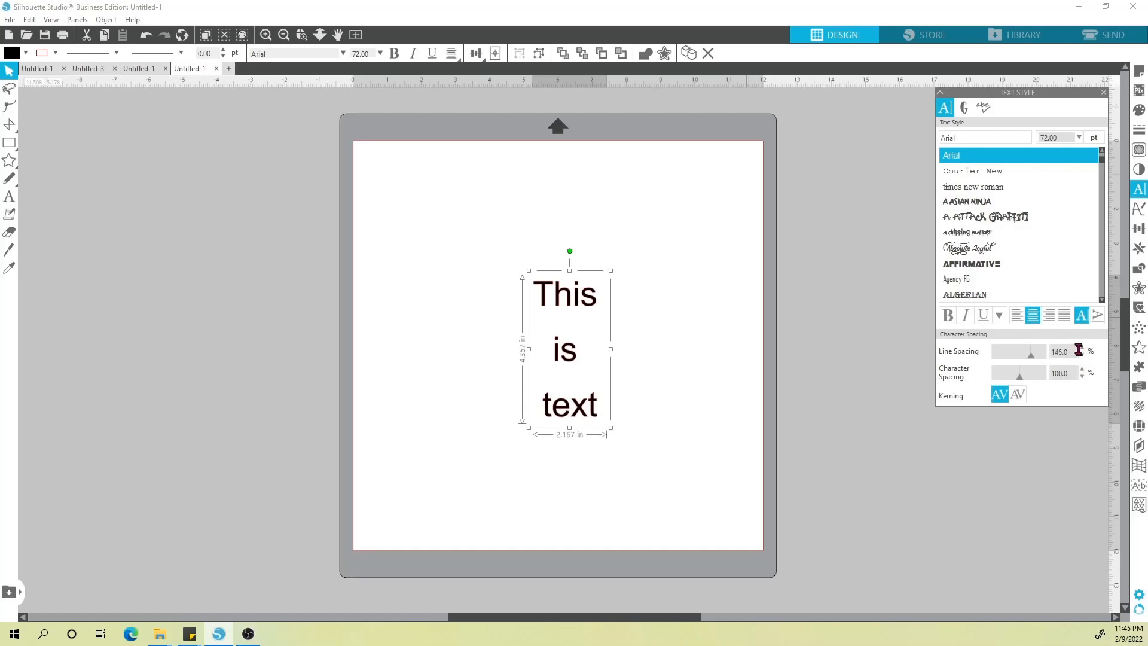
{"action": "mouse_move", "coordinate": [1028, 356]}
{"action": "left_mouse_down"}
{"action": "mouse_move", "coordinate": [995, 367]}
{"action": "mouse_move", "coordinate": [1040, 365]}
{"action": "mouse_move", "coordinate": [987, 372]}
{"action": "mouse_move", "coordinate": [1021, 371]}
{"action": "left_mouse_up"}
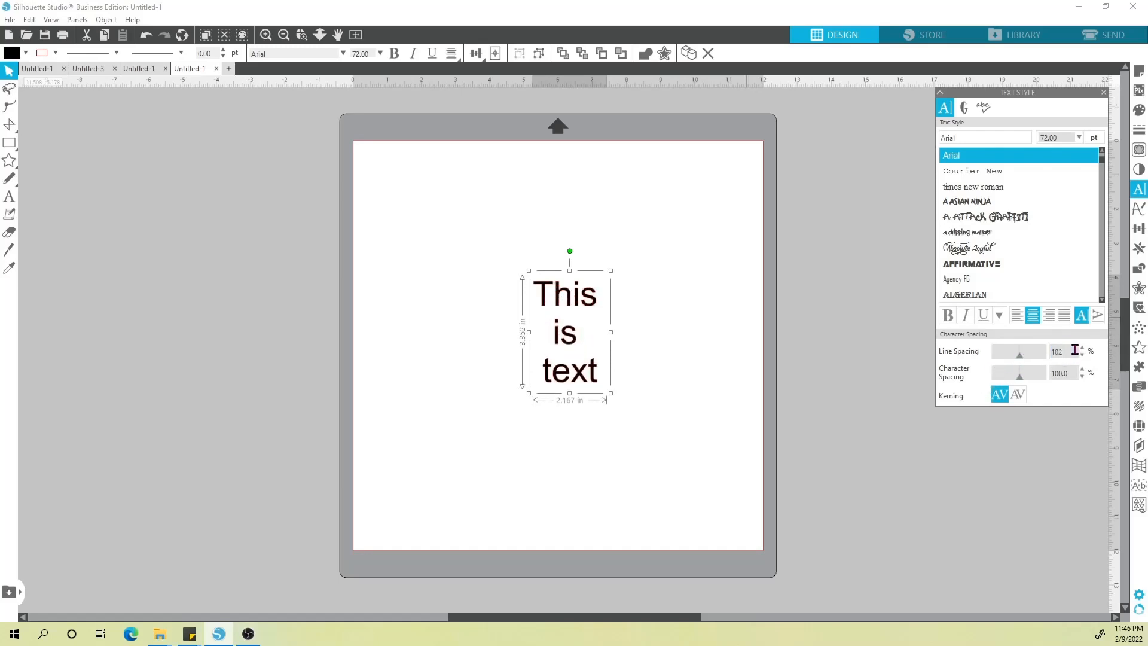
{"action": "key", "text": "Return"}
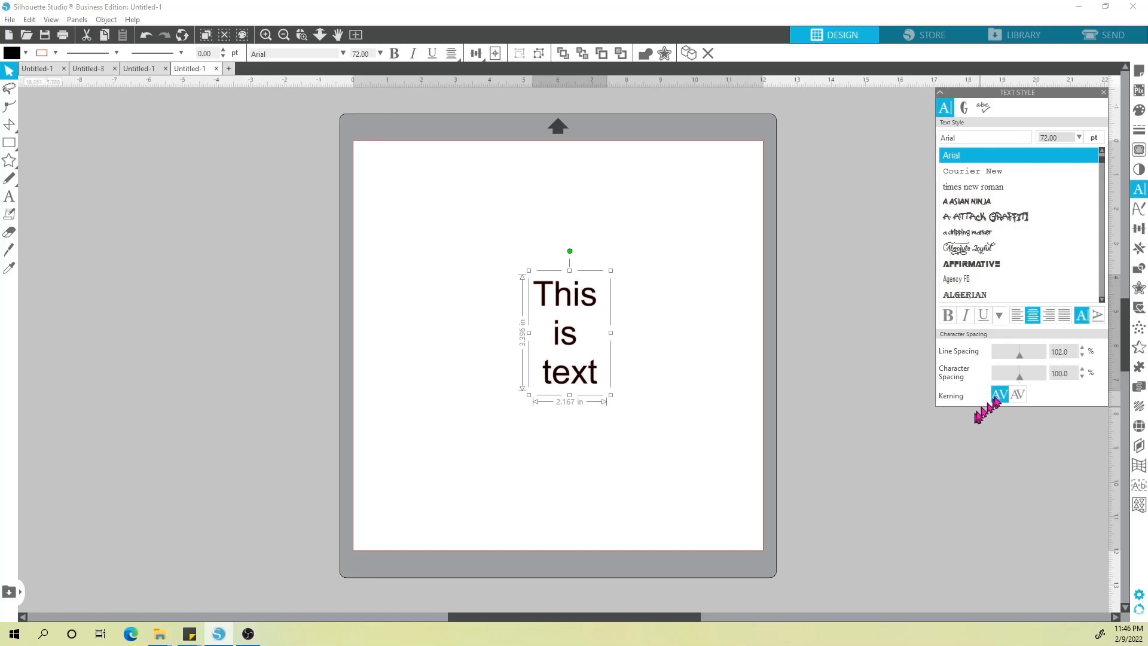
Step the text's line spacing down and back up, ending at 95%
{"action": "left_click", "coordinate": [1082, 356]}
{"action": "left_click", "coordinate": [1082, 356]}
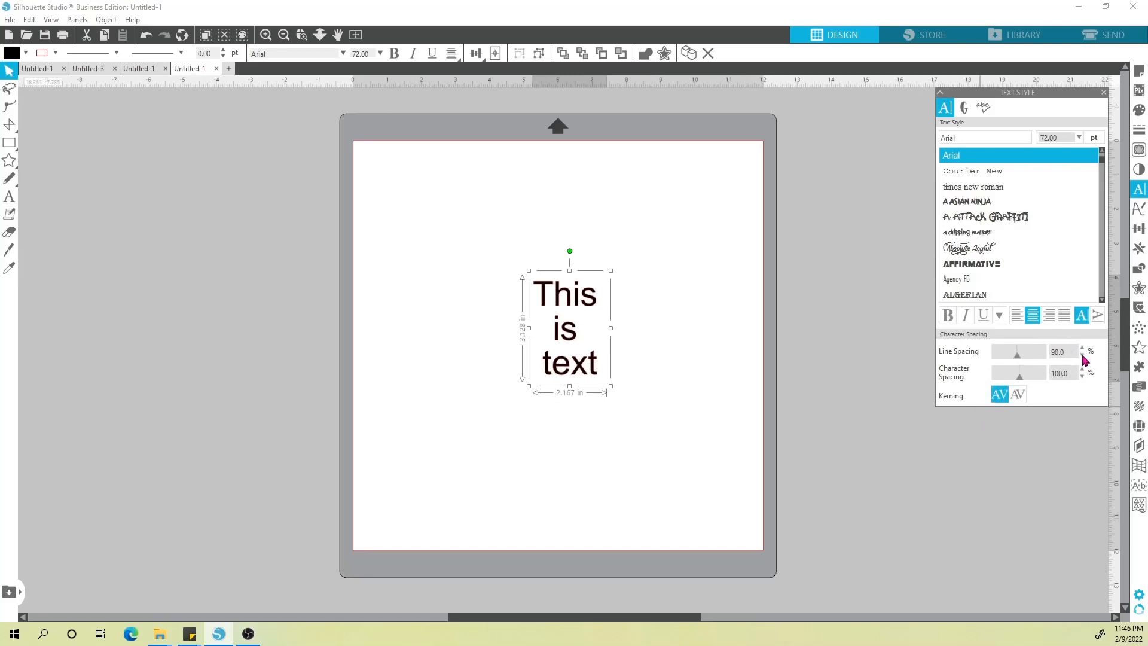
{"action": "left_click", "coordinate": [1082, 355]}
{"action": "left_click", "coordinate": [1082, 356]}
{"action": "left_click", "coordinate": [1082, 356]}
{"action": "left_click", "coordinate": [1081, 348]}
{"action": "left_click", "coordinate": [1080, 349]}
{"action": "left_click", "coordinate": [1080, 349]}
{"action": "left_click", "coordinate": [1081, 349]}
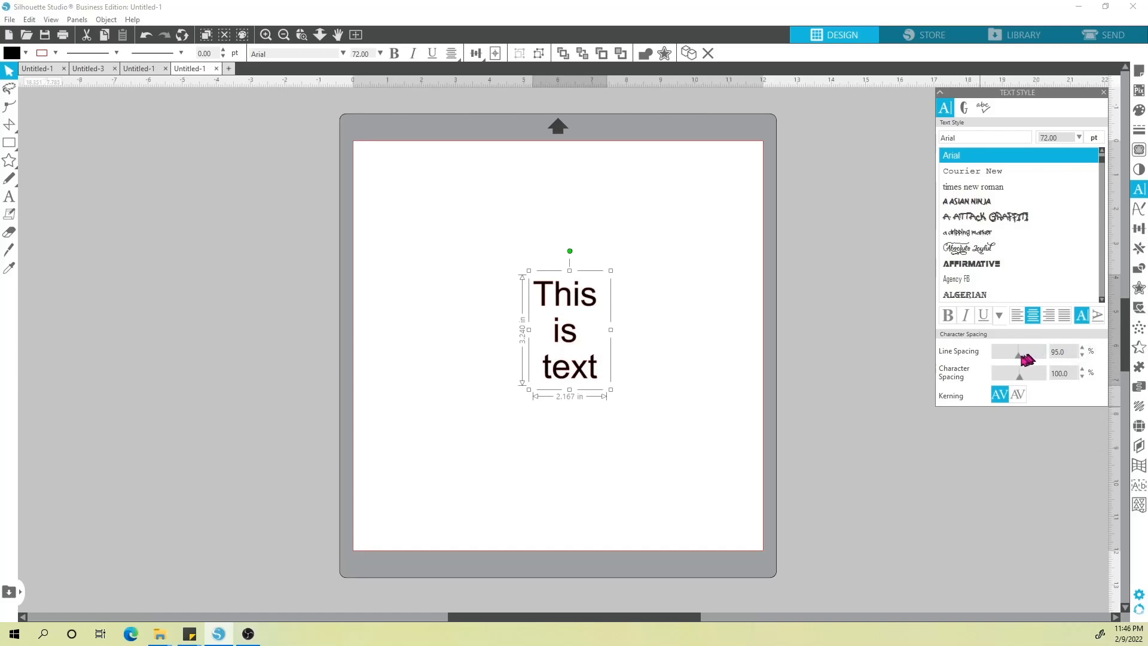
Try a line spacing of 105% on the three-line text and reduce it to 100%
{"action": "left_click_drag", "start_coordinate": [1021, 361], "coordinate": [1023, 366]}
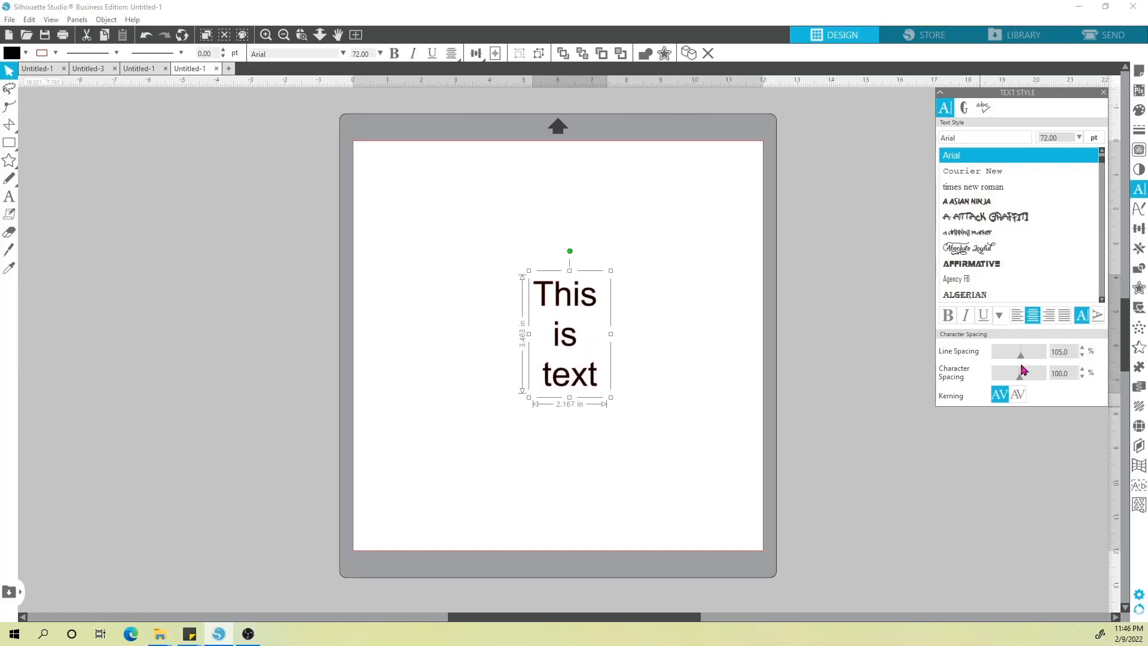
{"action": "left_click", "coordinate": [1082, 356]}
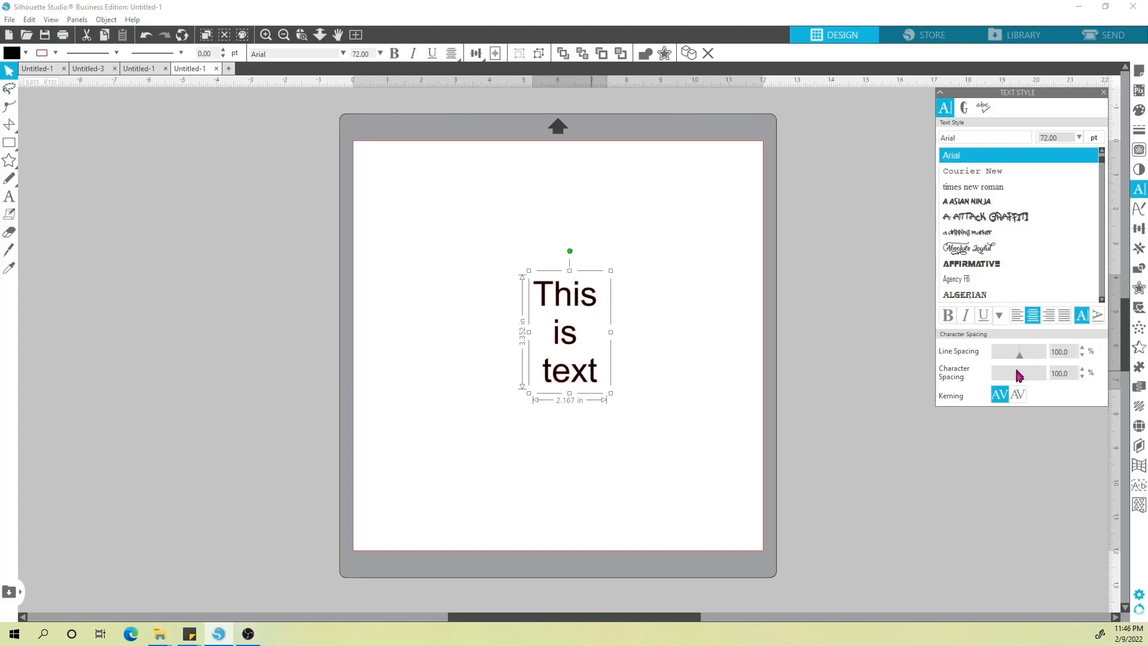
{"action": "mouse_move", "coordinate": [1018, 381]}
{"action": "left_mouse_down"}
{"action": "mouse_move", "coordinate": [996, 378]}
{"action": "mouse_move", "coordinate": [1044, 383]}
{"action": "mouse_move", "coordinate": [1020, 388]}
{"action": "left_mouse_up"}
Change the font of the three-line text to Another Day V2
{"action": "left_click", "coordinate": [965, 109]}
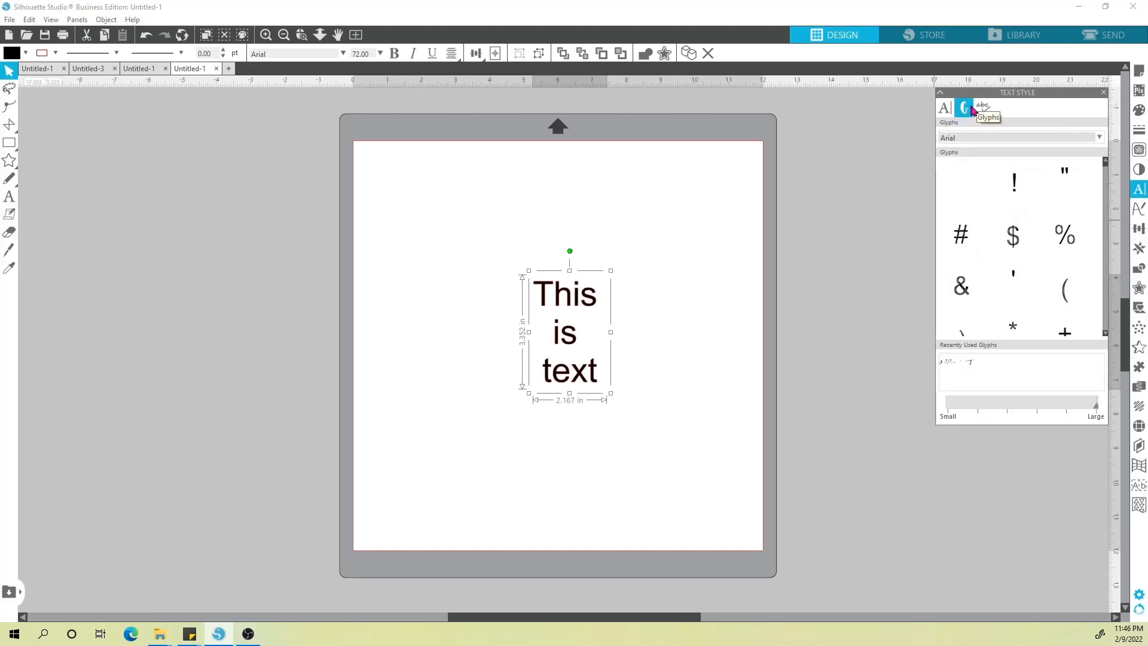
{"action": "left_click", "coordinate": [944, 108]}
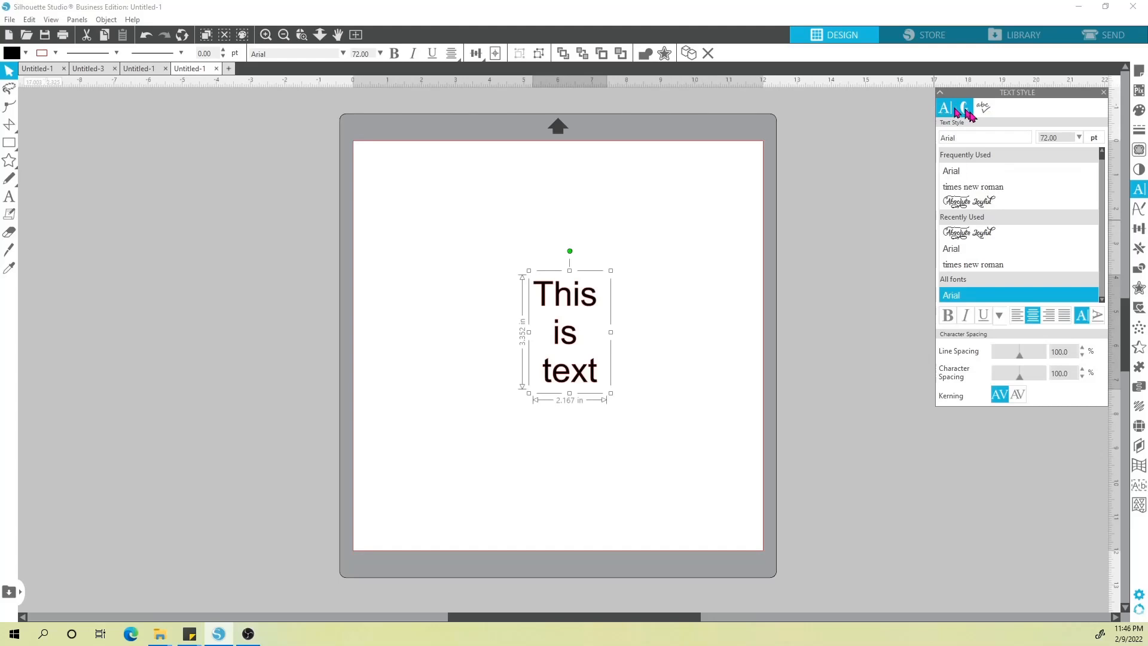
{"action": "left_click", "coordinate": [1001, 317]}
{"action": "left_click", "coordinate": [1004, 319]}
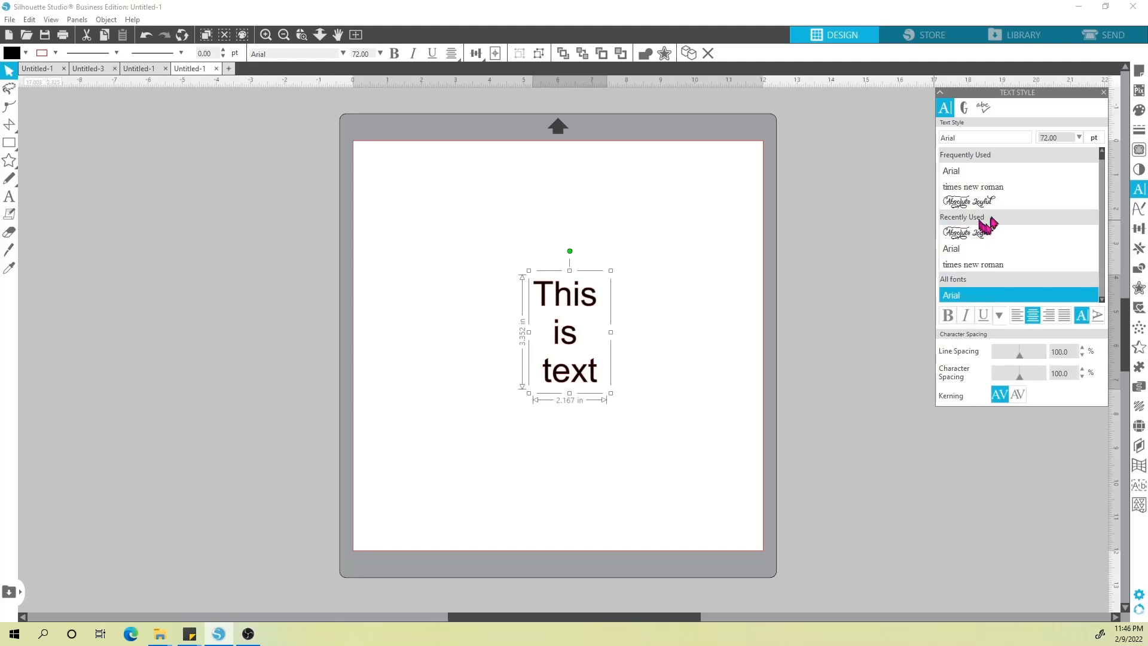
{"action": "left_click", "coordinate": [1102, 299]}
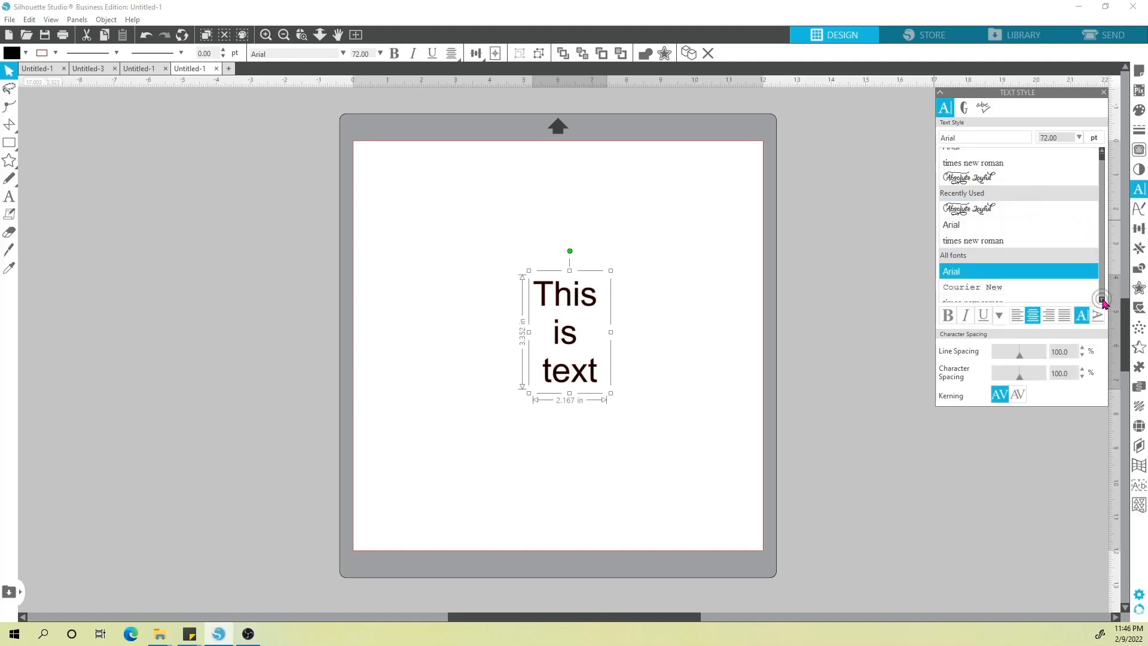
{"action": "scroll", "coordinate": [1102, 301], "scroll_direction": "down", "scroll_amount": 5}
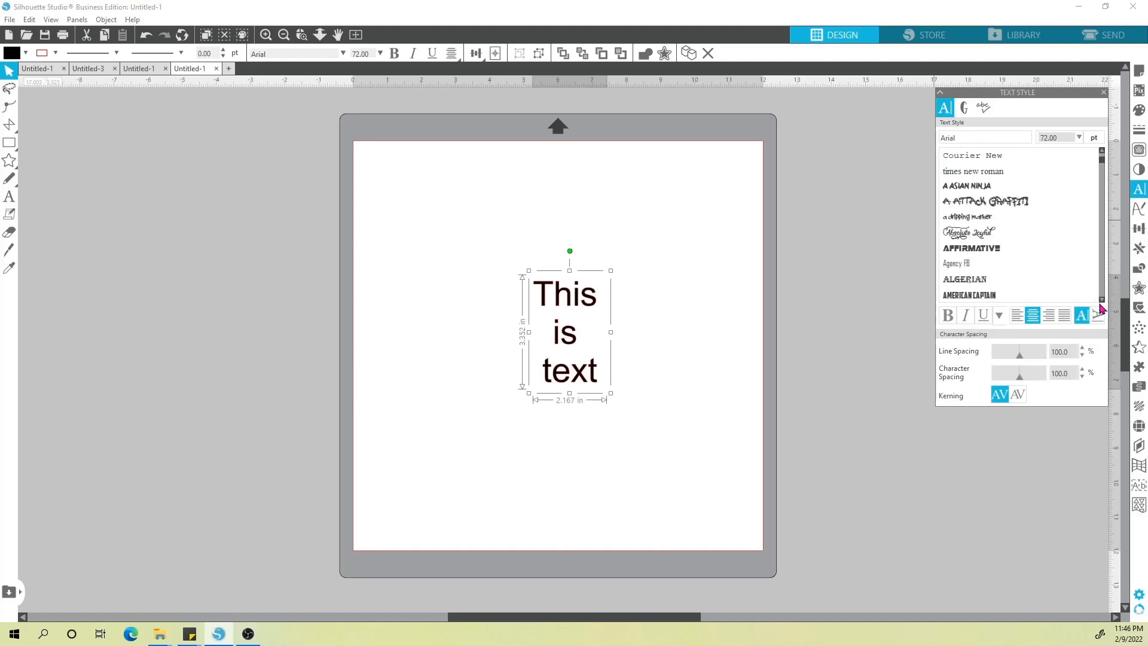
{"action": "scroll", "coordinate": [1102, 302], "scroll_direction": "down", "scroll_amount": 4}
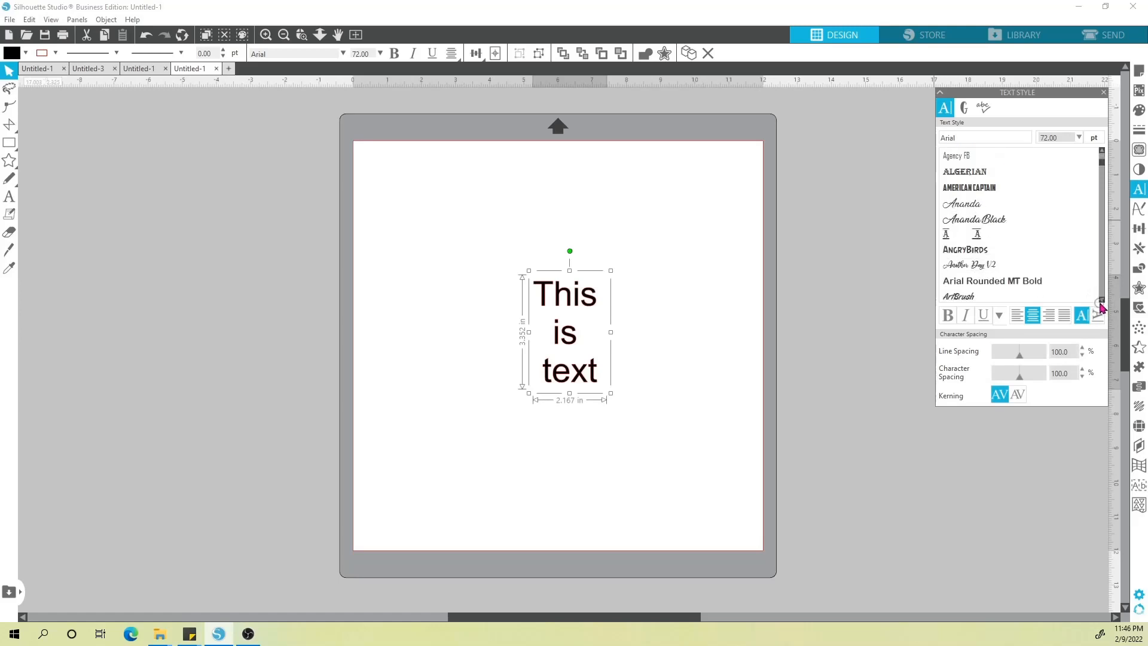
{"action": "left_click", "coordinate": [990, 256]}
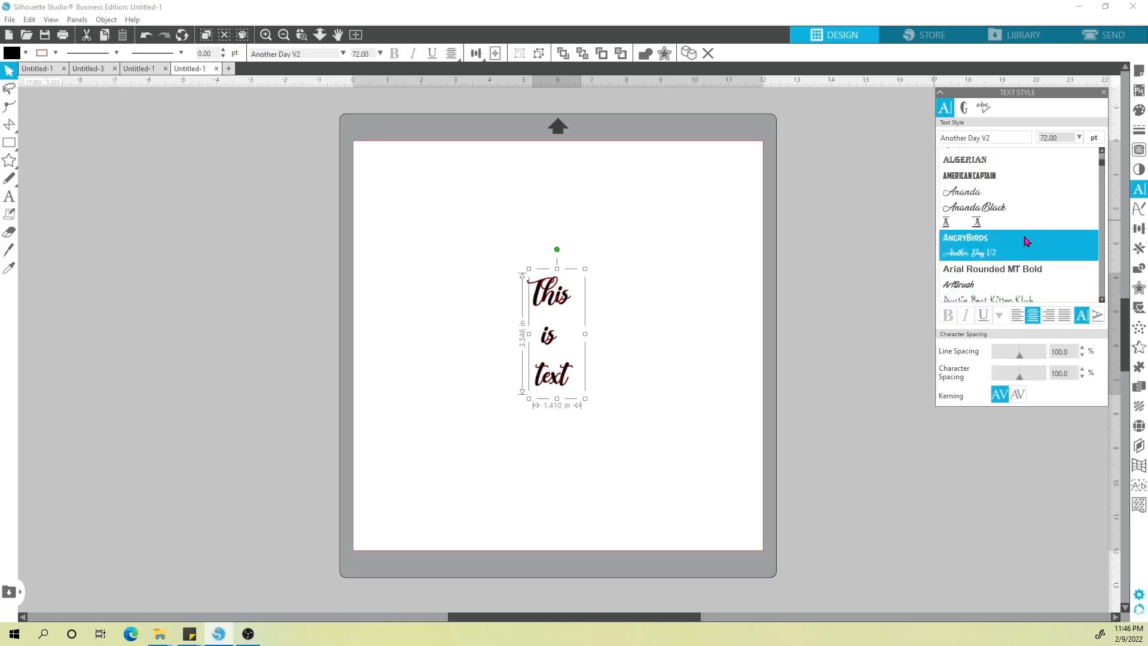
Replace the capital "T" of "This" with the Another Day V2 glyph that has a long leading swash
{"action": "left_click", "coordinate": [964, 109]}
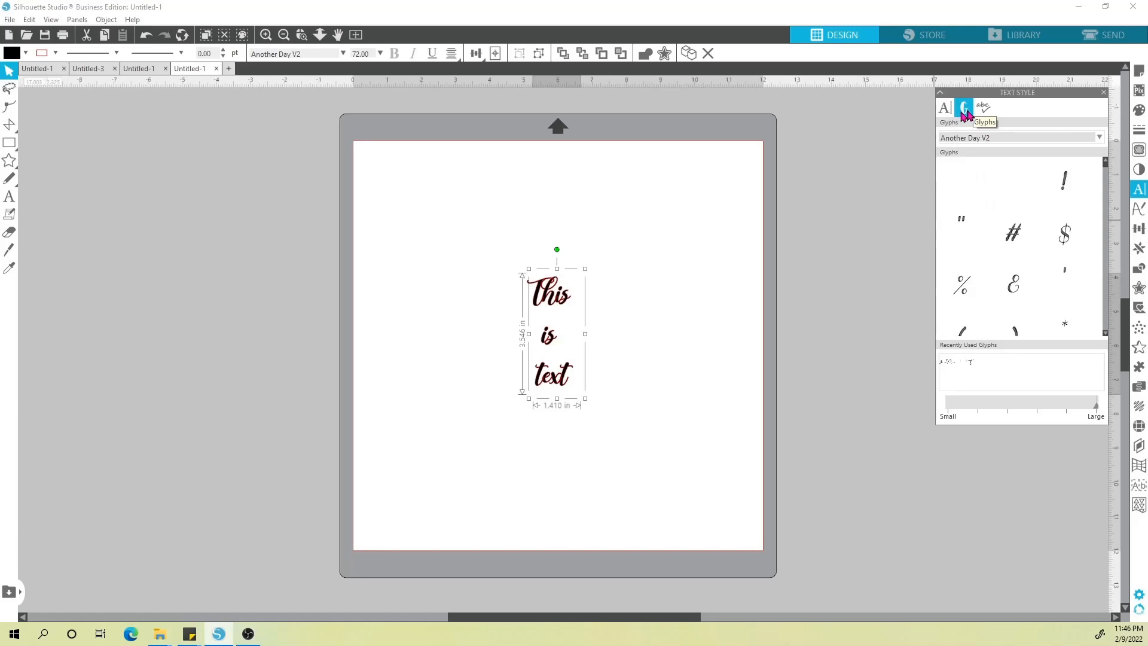
{"action": "left_click_drag", "start_coordinate": [1105, 170], "coordinate": [1105, 188]}
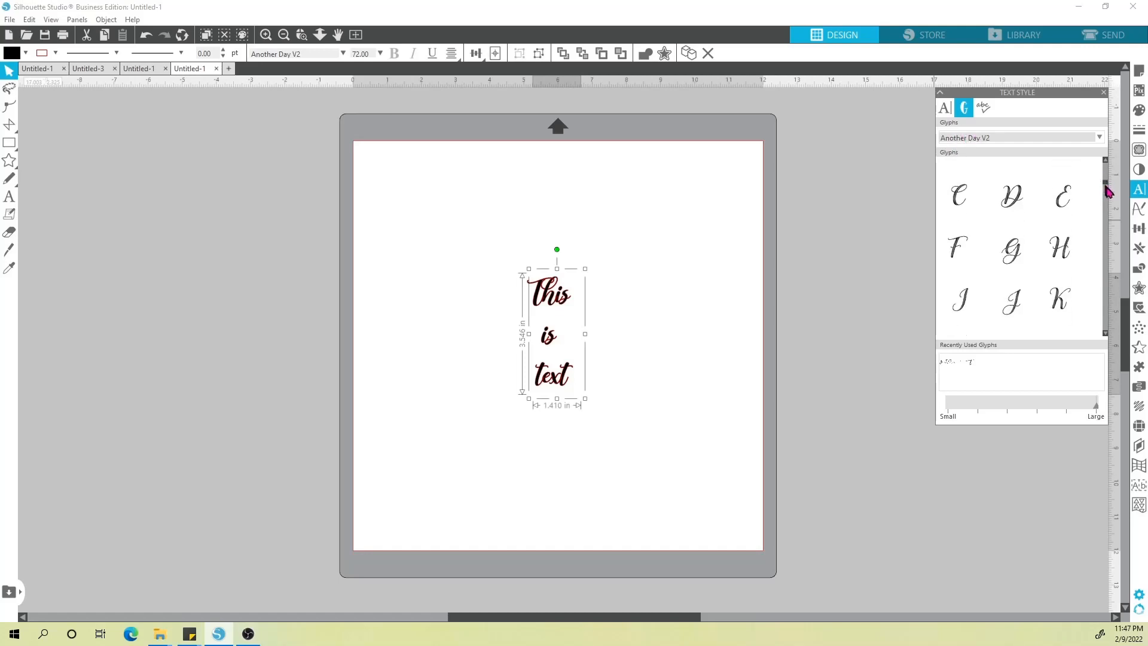
{"action": "left_click_drag", "start_coordinate": [1105, 187], "coordinate": [1105, 193]}
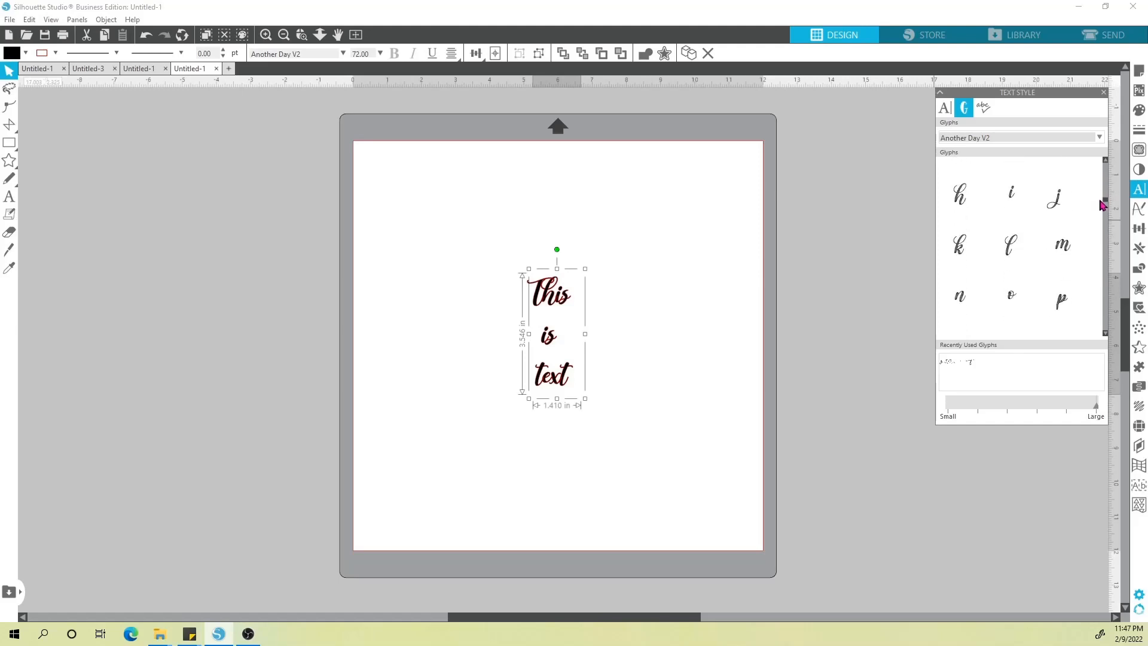
{"action": "left_click_drag", "start_coordinate": [1103, 203], "coordinate": [1103, 205]}
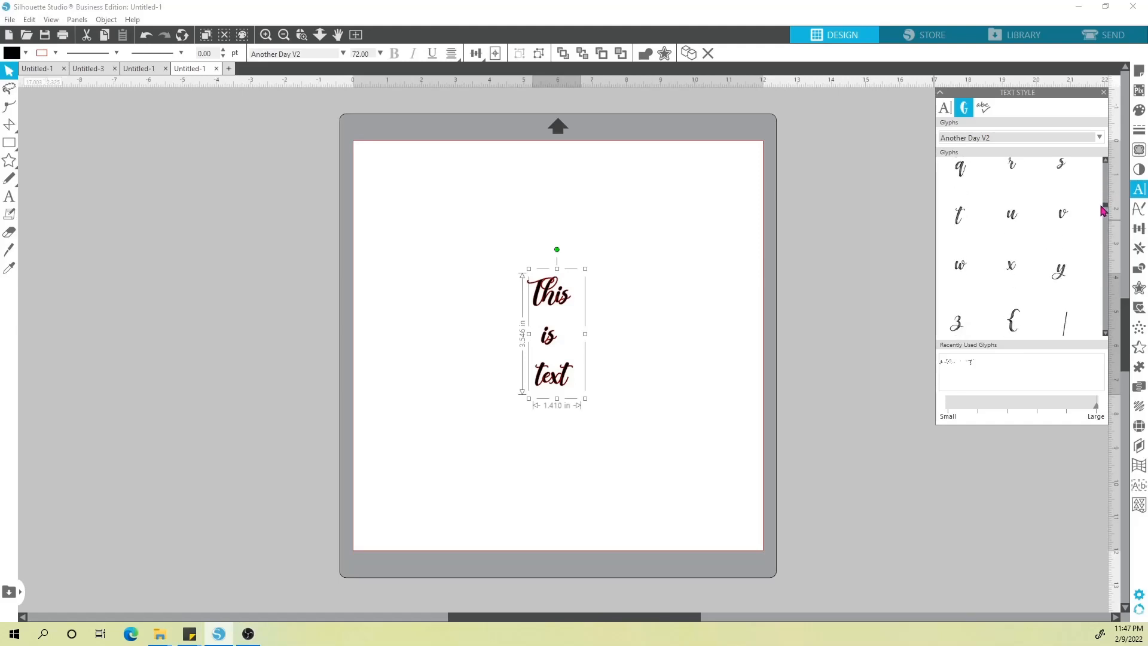
{"action": "left_click_drag", "start_coordinate": [1102, 217], "coordinate": [1097, 249]}
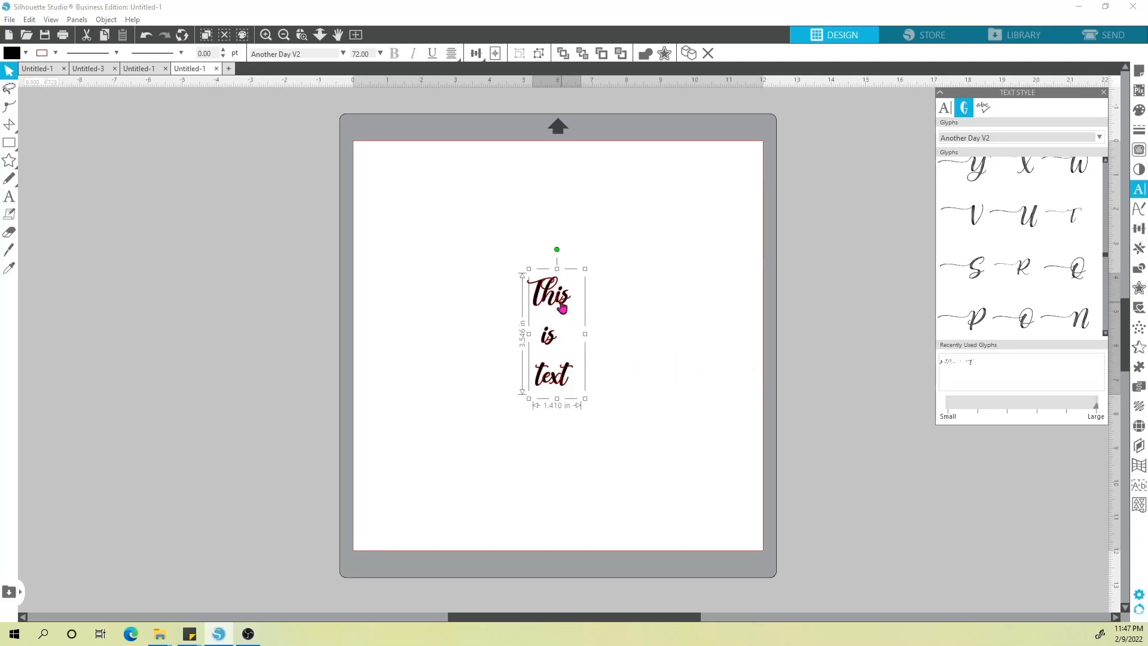
{"action": "scroll", "coordinate": [562, 302], "scroll_direction": "up", "scroll_amount": 3}
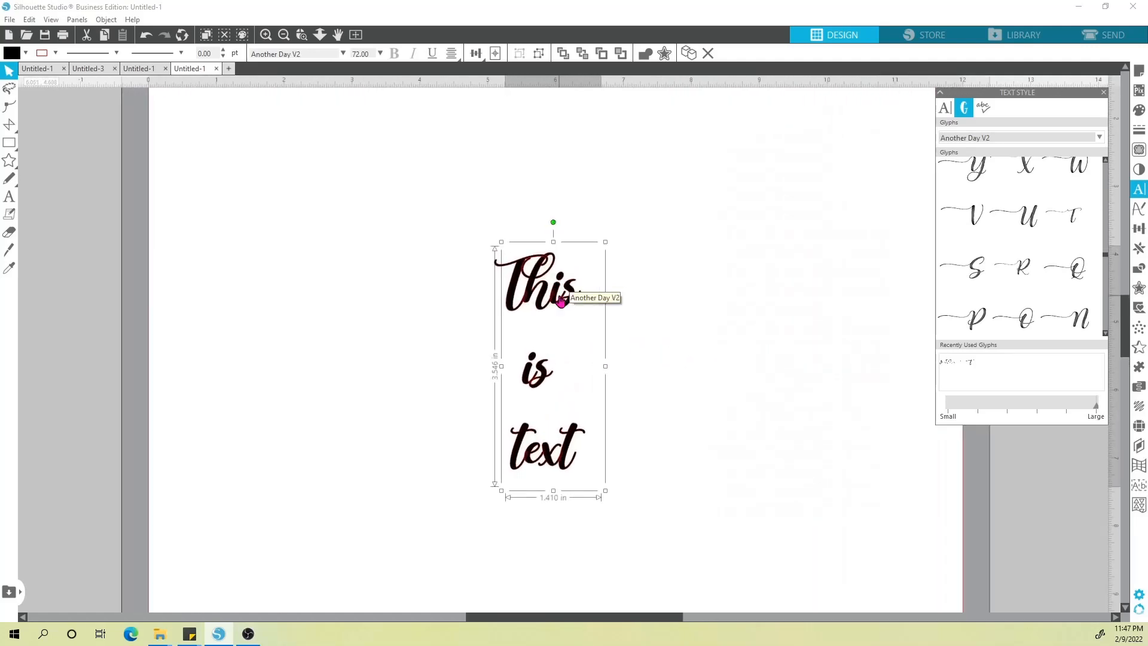
{"action": "double_click", "coordinate": [524, 296]}
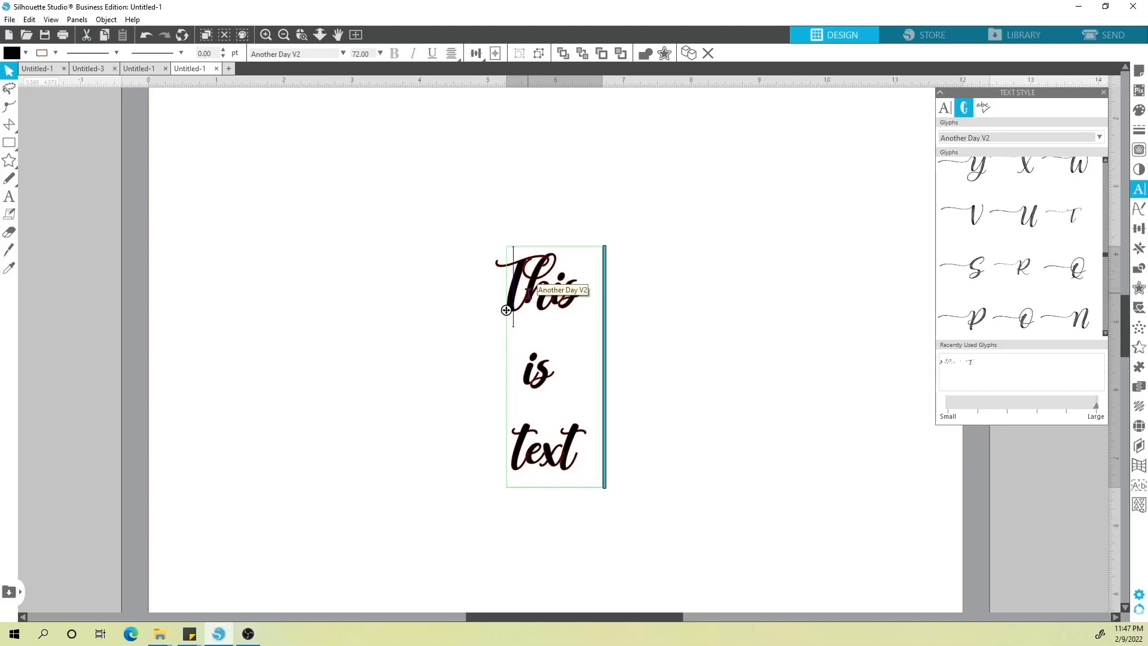
{"action": "key", "text": "BackSpace"}
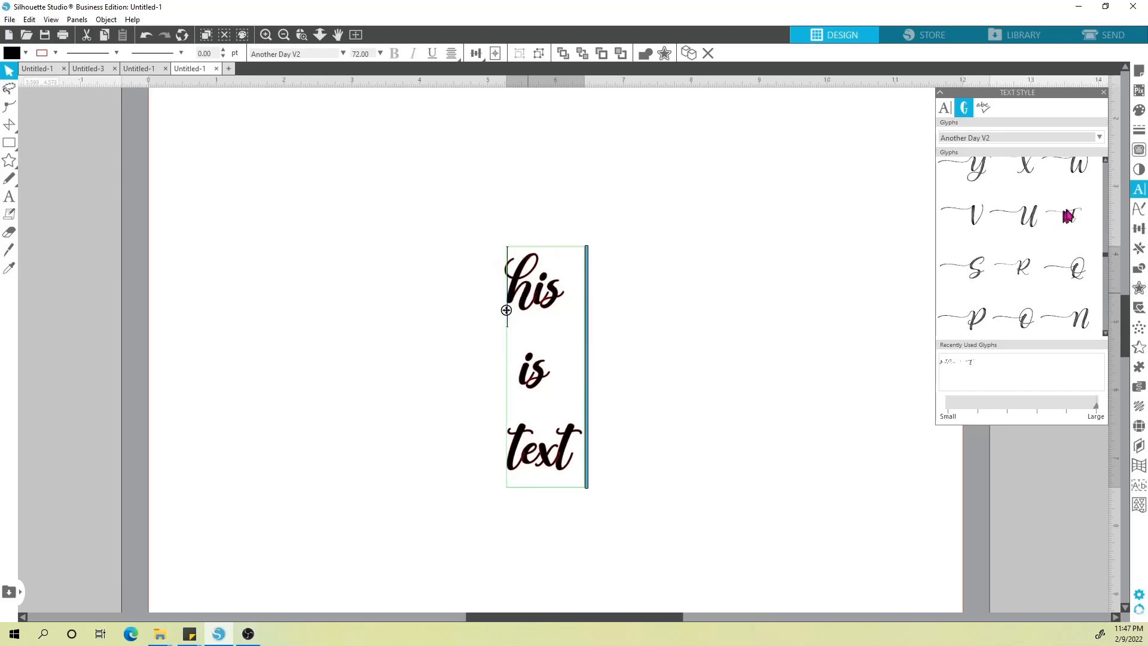
{"action": "mouse_move", "coordinate": [1074, 223]}
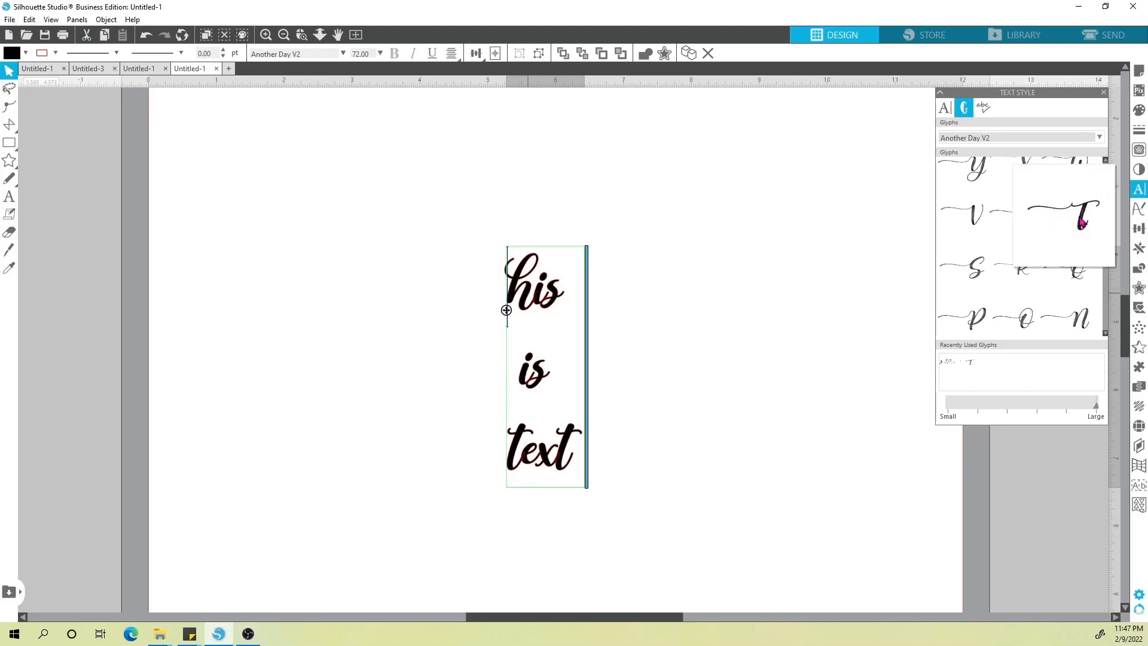
{"action": "left_click", "coordinate": [1081, 222]}
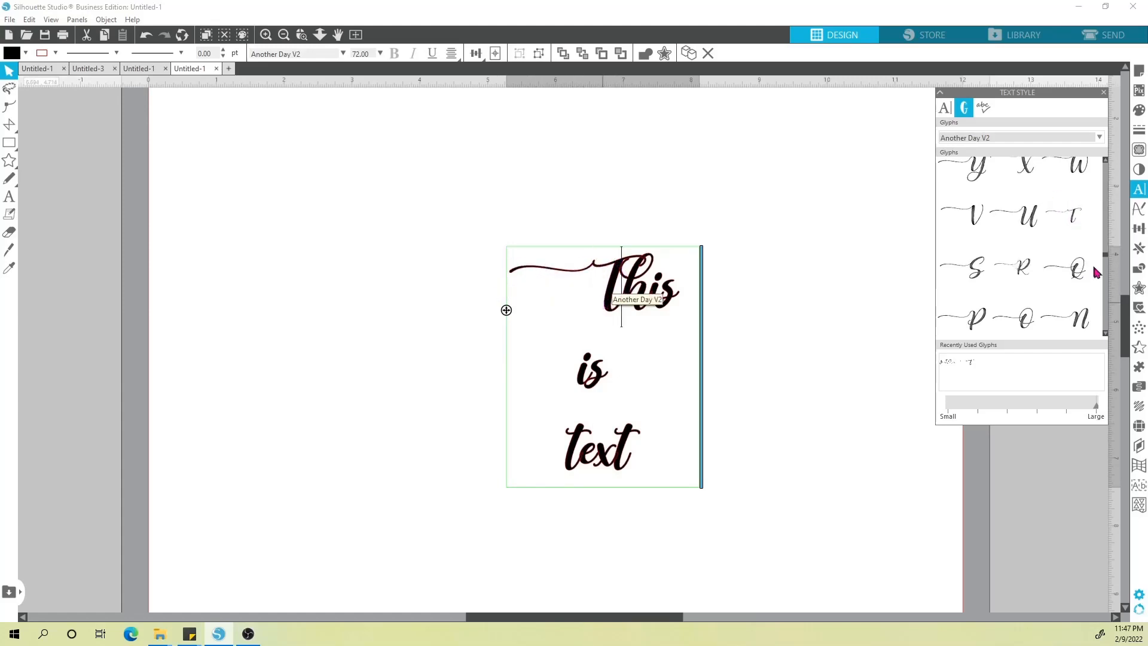
Try replacing the "i" in "This" with the "i" glyph that has a long trailing swash
{"action": "left_click_drag", "start_coordinate": [1106, 258], "coordinate": [1099, 274]}
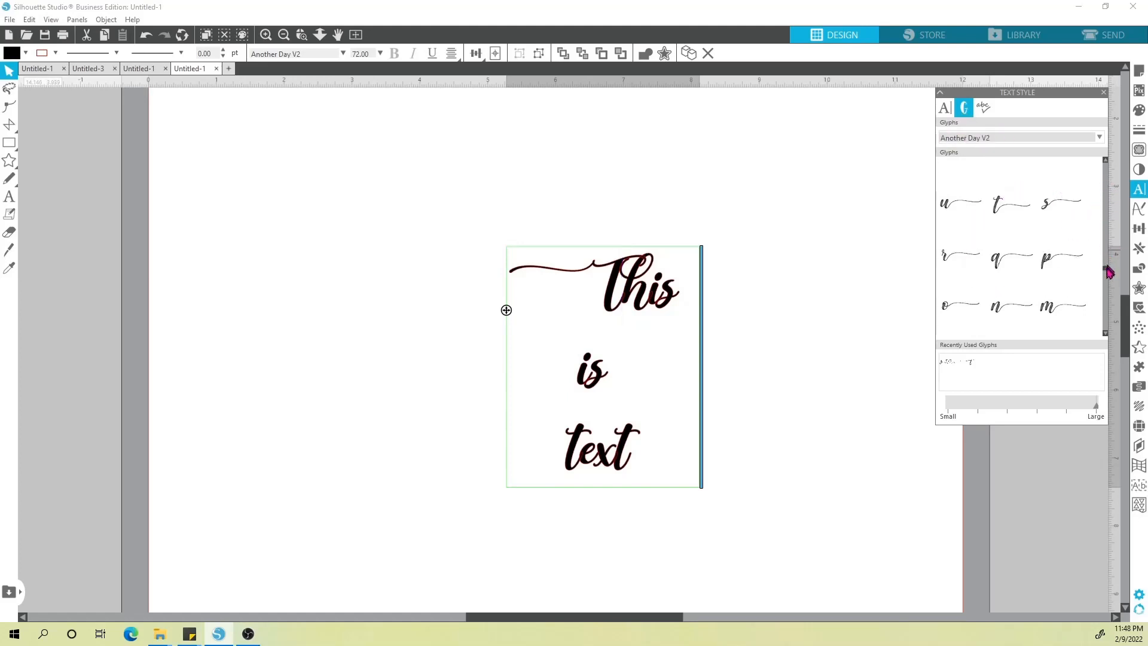
{"action": "scroll", "coordinate": [1106, 275], "scroll_direction": "down", "scroll_amount": 3}
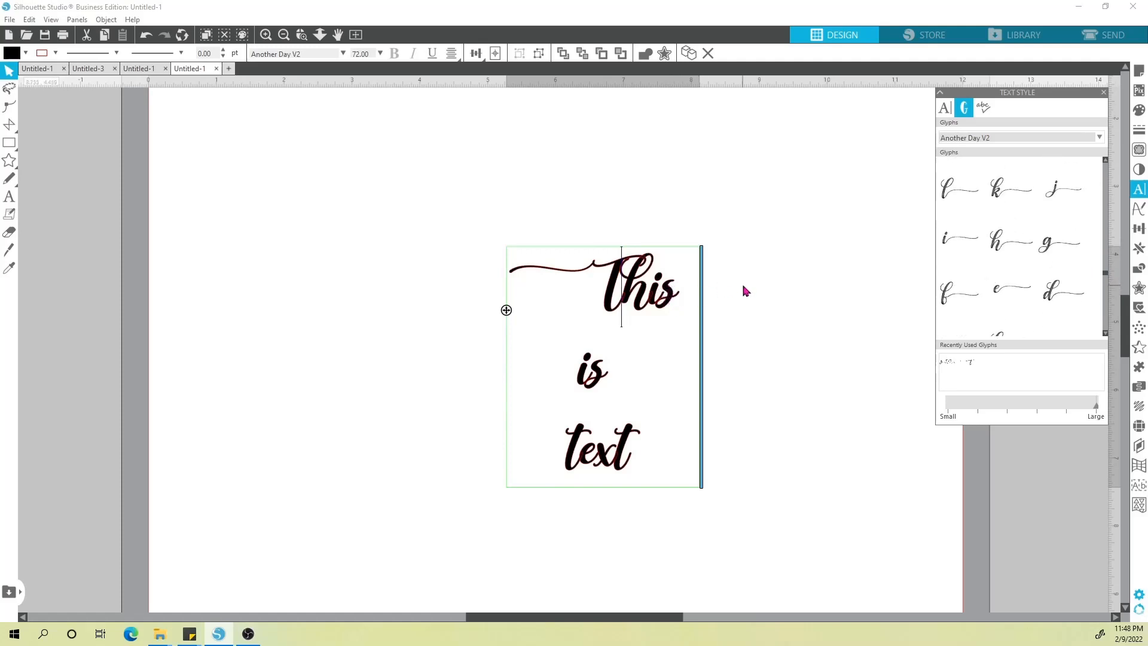
{"action": "mouse_move", "coordinate": [974, 248]}
{"action": "left_click", "coordinate": [660, 301]}
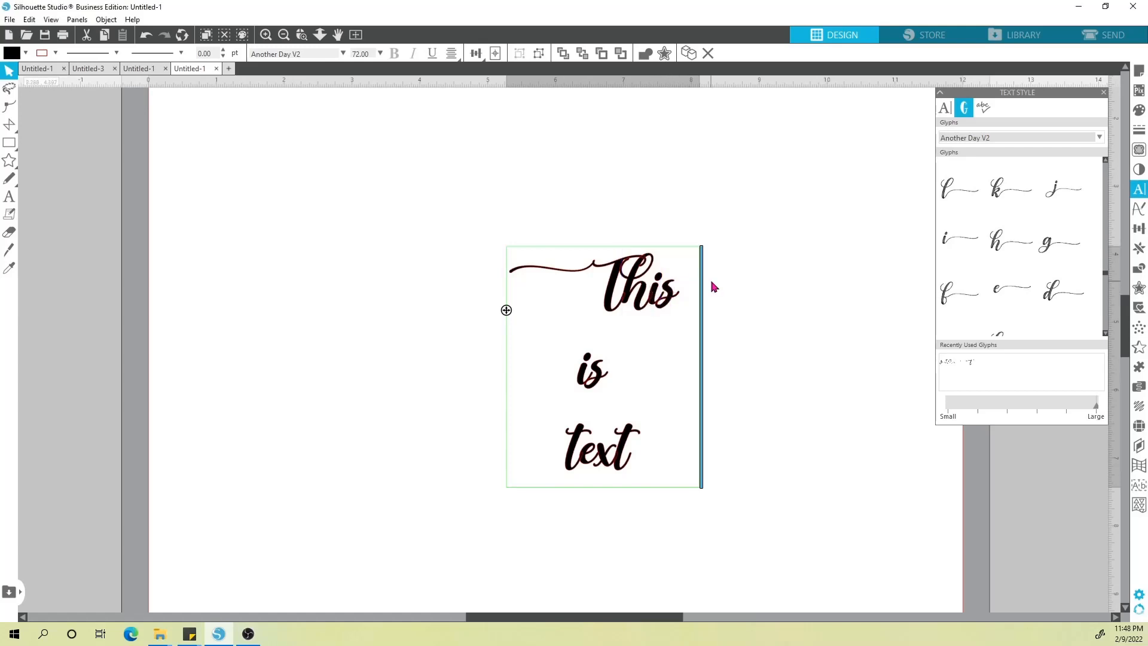
{"action": "key", "text": "Right"}
{"action": "key", "text": "BackSpace"}
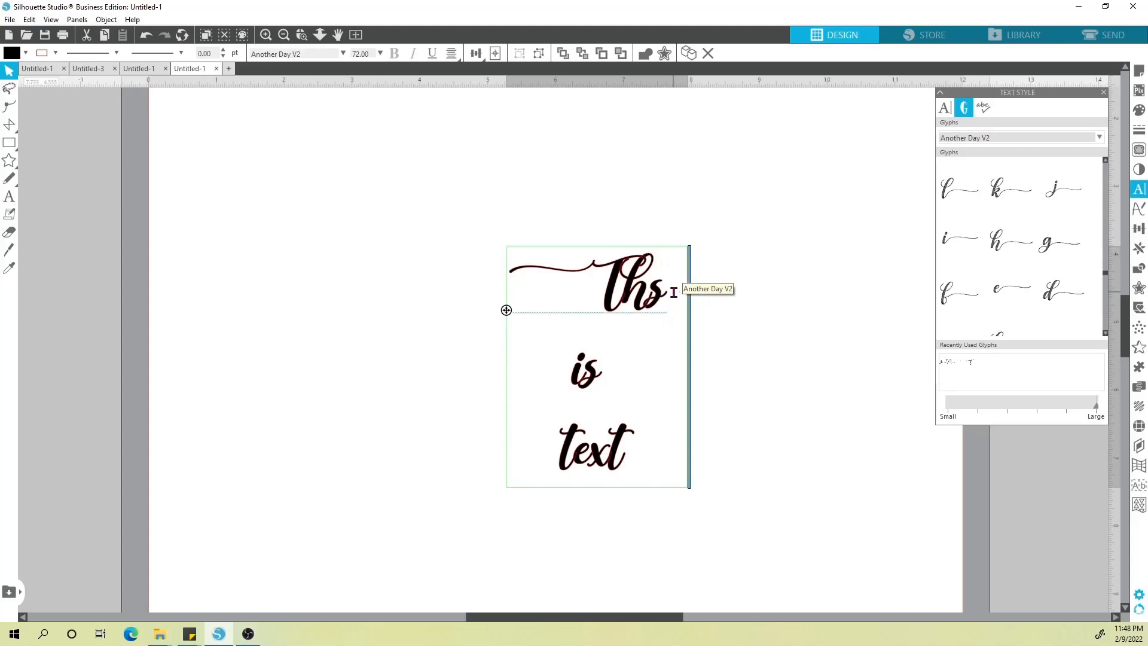
{"action": "left_click", "coordinate": [955, 240]}
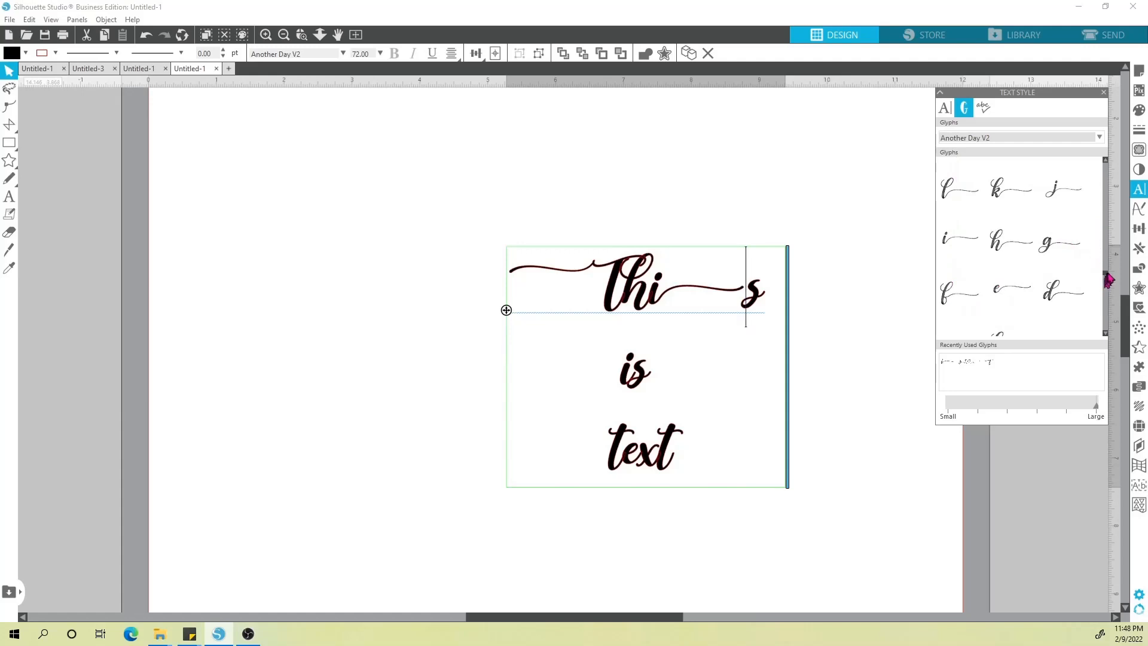
Restore the plain "i" in "This" and replace its final "s" with the "s" glyph that has a heart-shaped tail
{"action": "left_click_drag", "start_coordinate": [1105, 275], "coordinate": [1099, 254]}
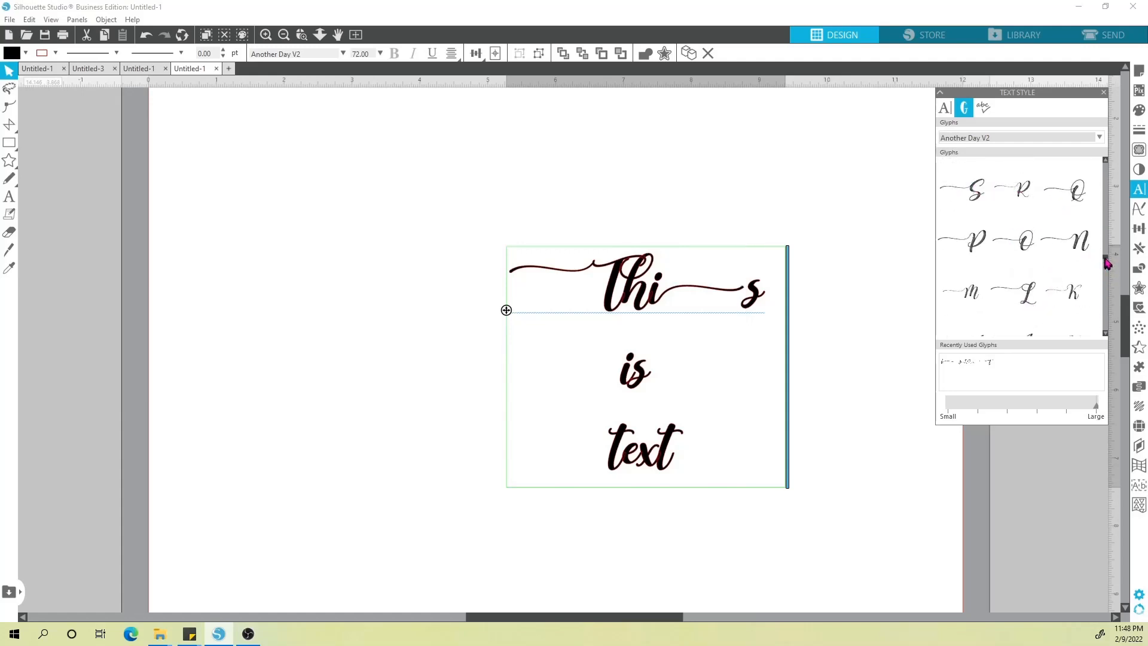
{"action": "scroll", "coordinate": [1106, 259], "scroll_direction": "down", "scroll_amount": 5}
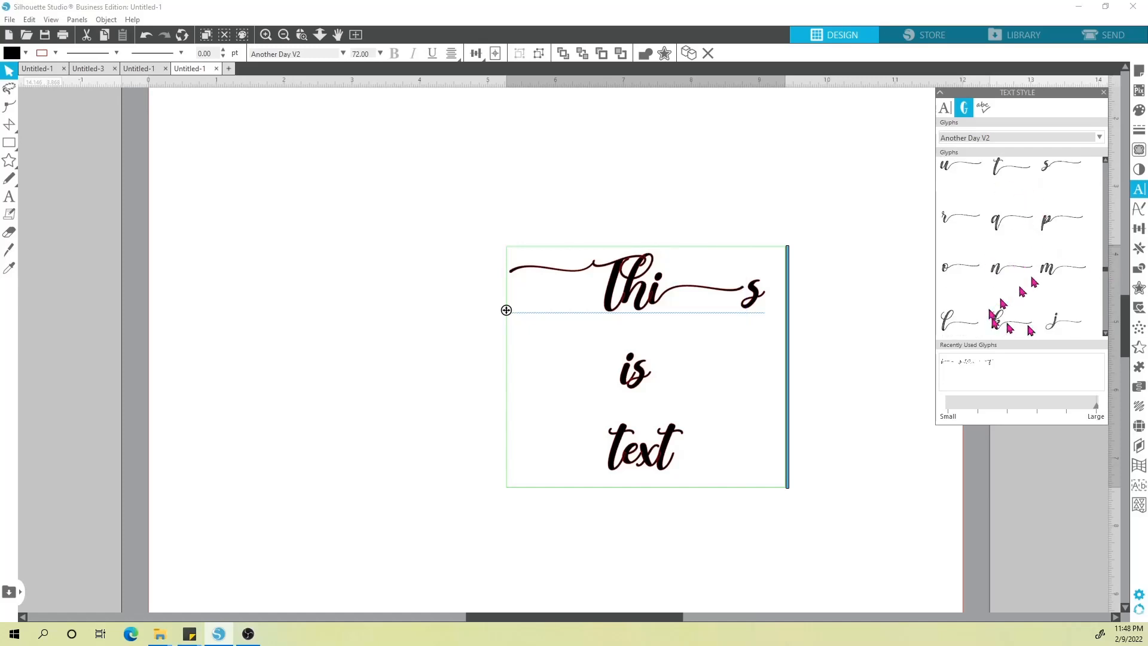
{"action": "scroll", "coordinate": [1107, 275], "scroll_direction": "down", "scroll_amount": 6}
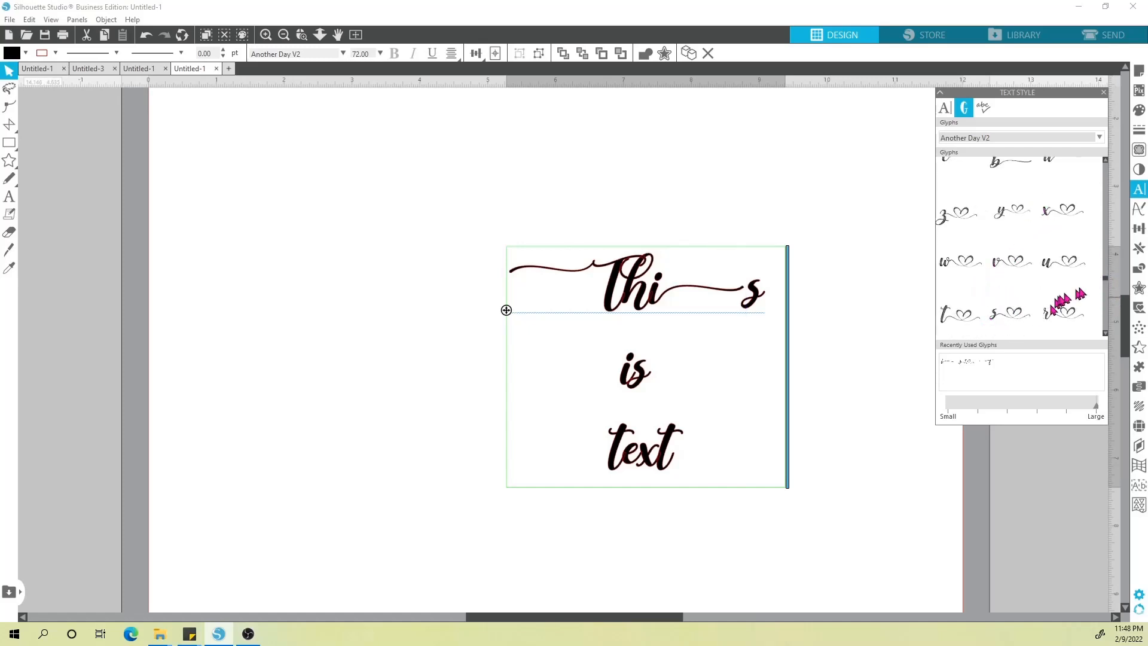
{"action": "scroll", "coordinate": [1106, 281], "scroll_direction": "up", "scroll_amount": 1}
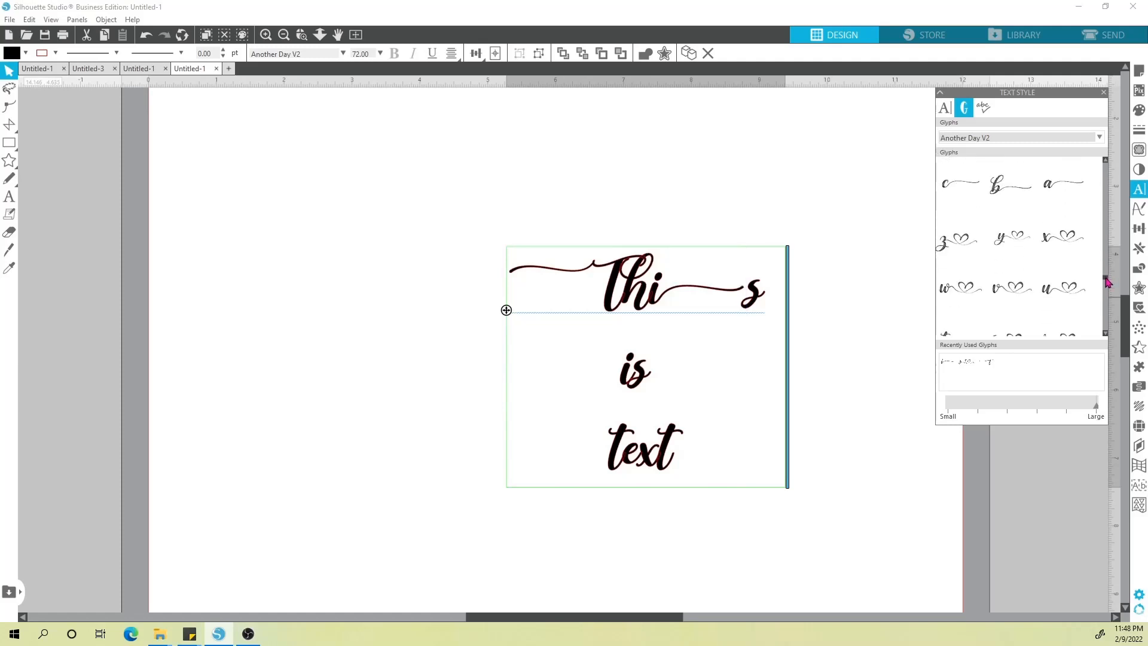
{"action": "scroll", "coordinate": [1107, 281], "scroll_direction": "up", "scroll_amount": 3}
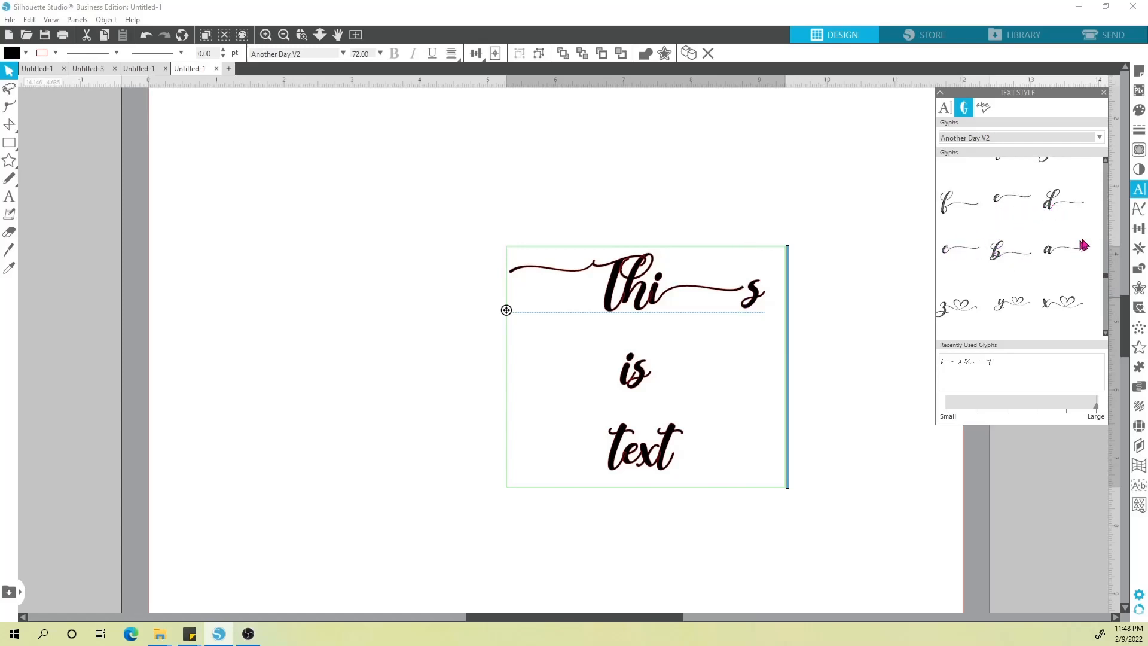
{"action": "left_click_drag", "start_coordinate": [1107, 281], "coordinate": [1106, 291]}
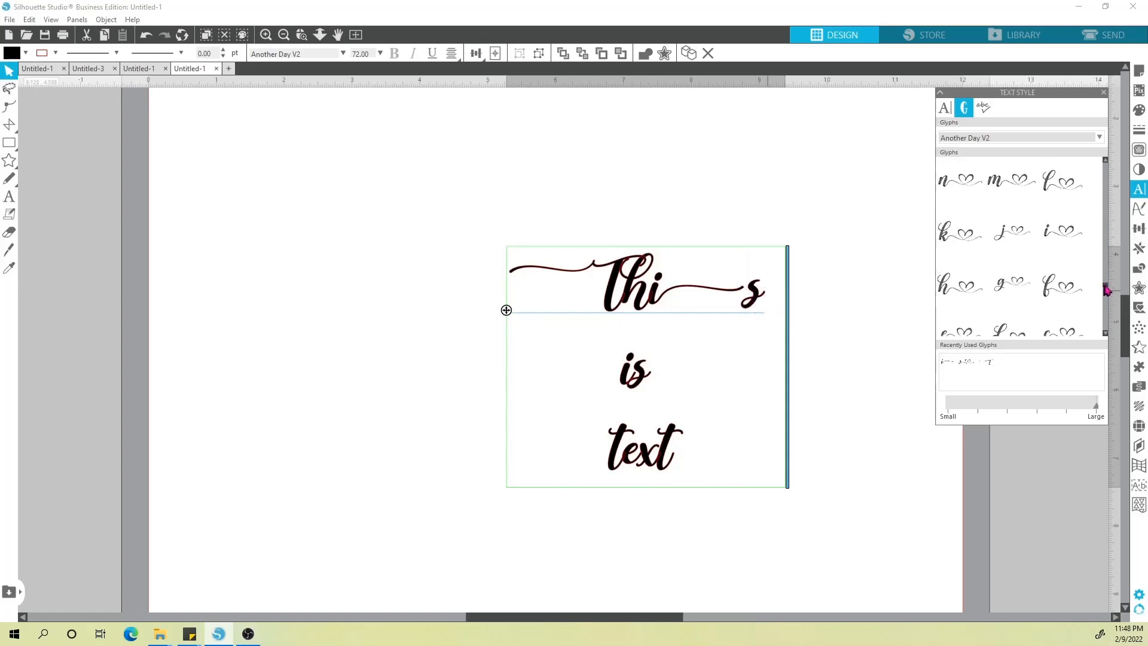
{"action": "left_click_drag", "start_coordinate": [1107, 291], "coordinate": [1106, 288]}
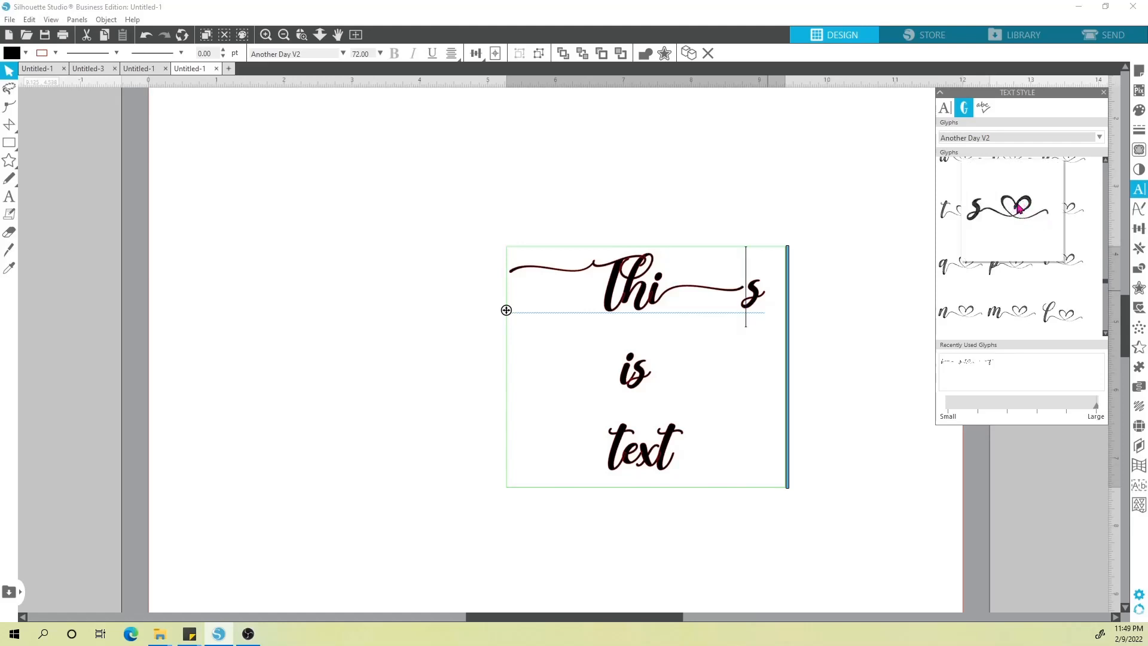
{"action": "key", "text": "BackSpace"}
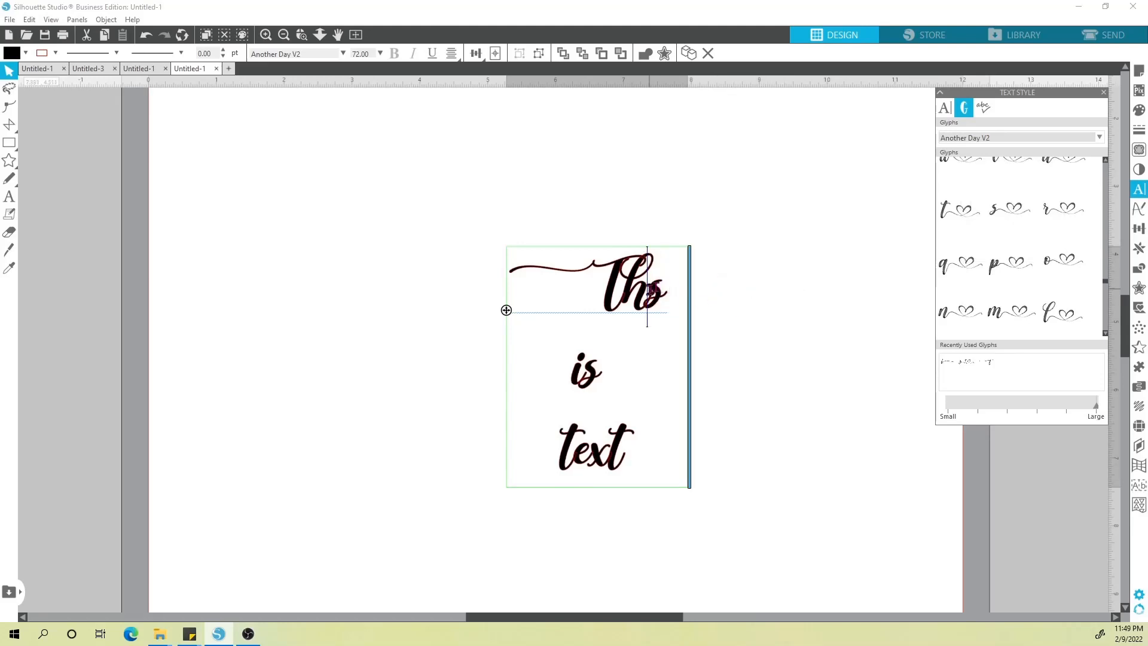
{"action": "type", "text": "i"}
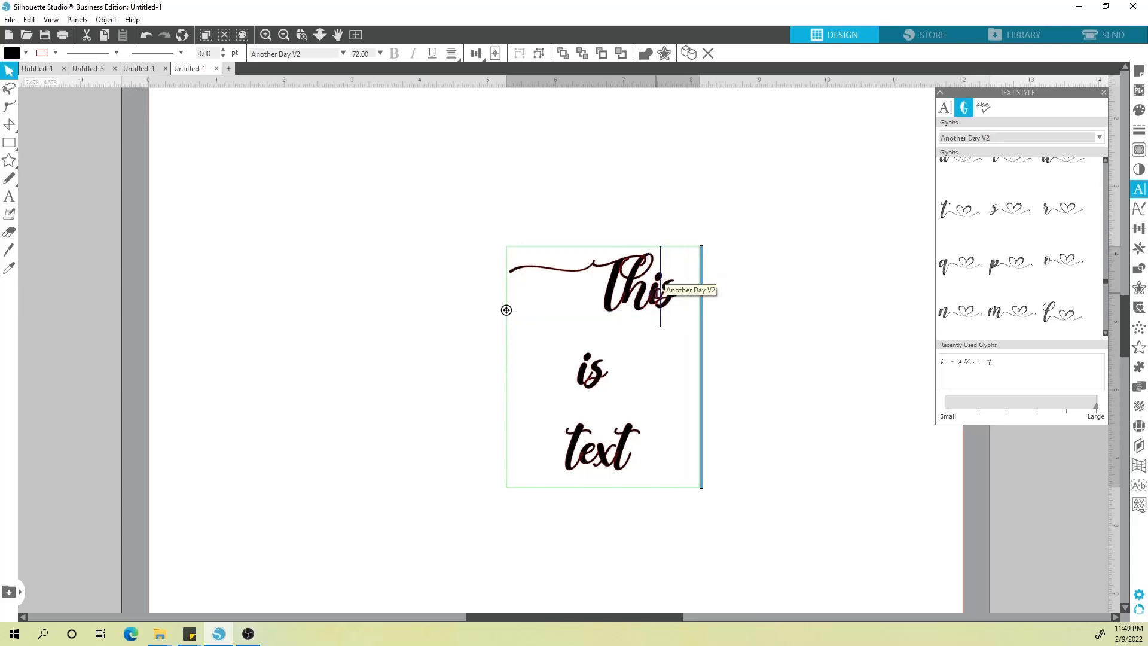
{"action": "key", "text": "Delete"}
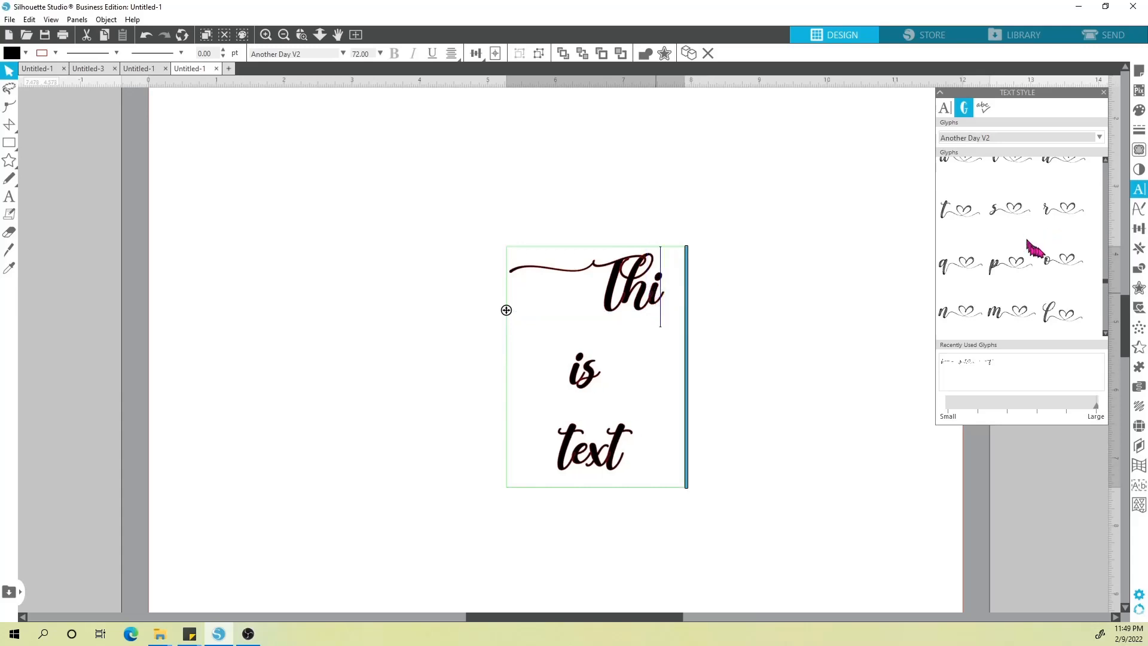
{"action": "left_click", "coordinate": [1018, 208]}
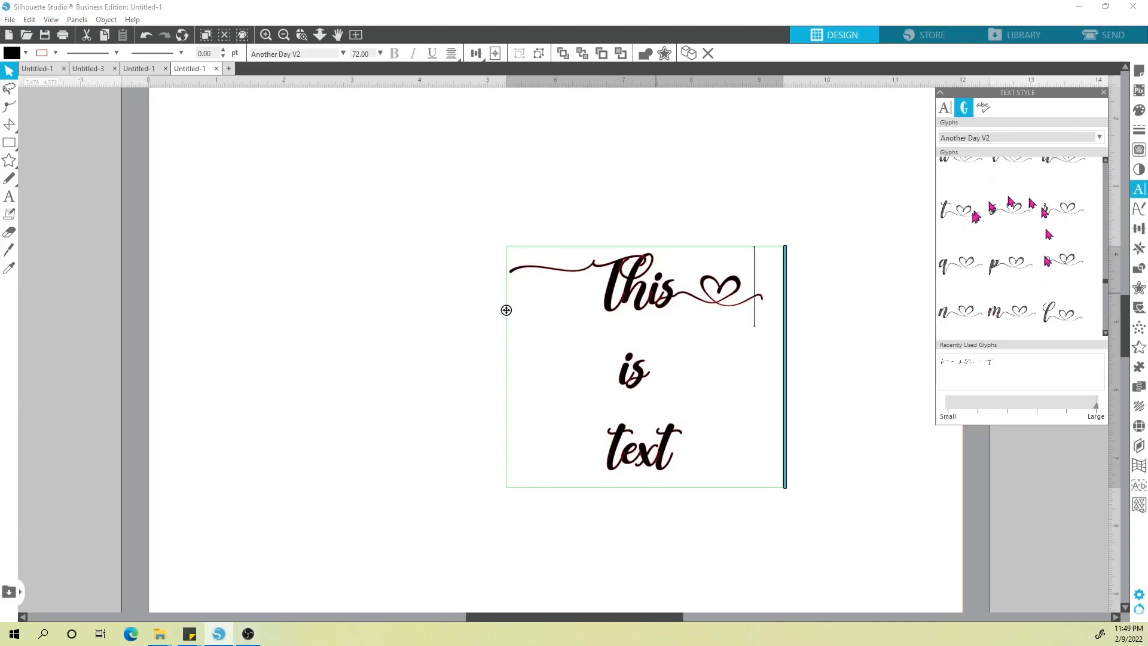
Look through the text style, glyph and spell-check options for the text
{"action": "left_click", "coordinate": [947, 108]}
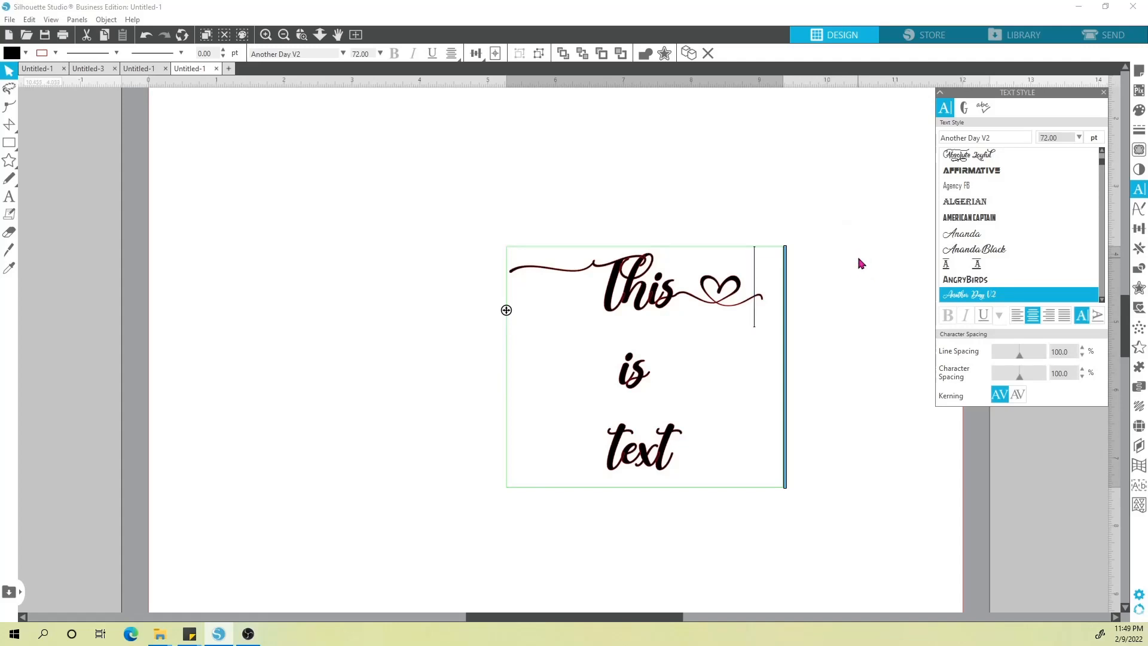
{"action": "left_click", "coordinate": [964, 109]}
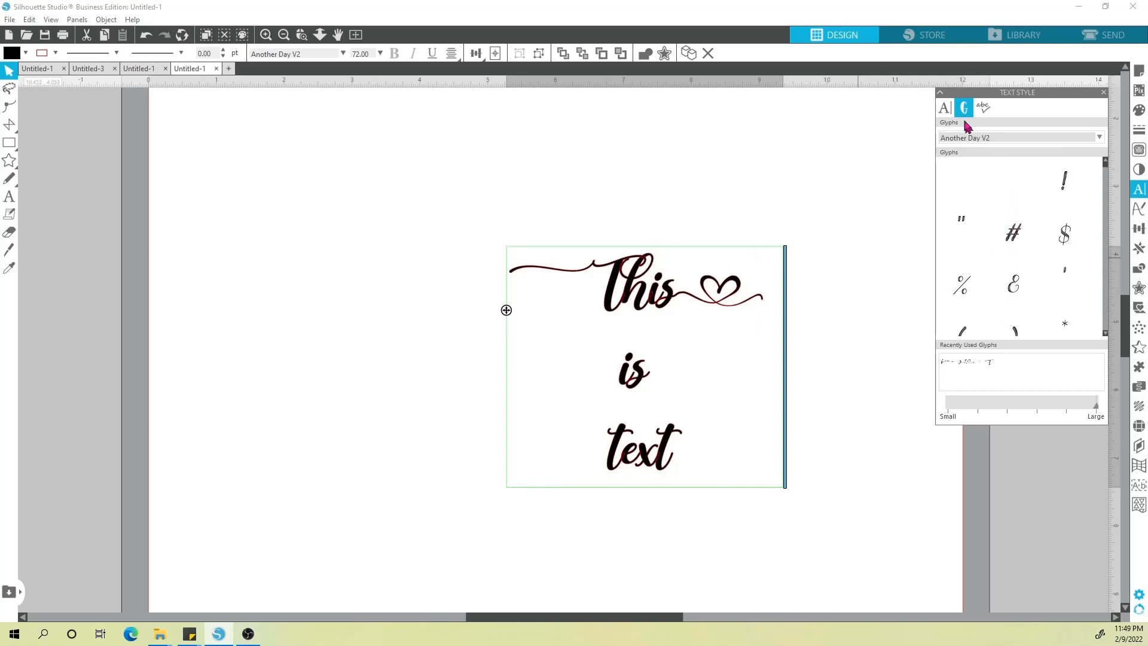
{"action": "left_click", "coordinate": [945, 107]}
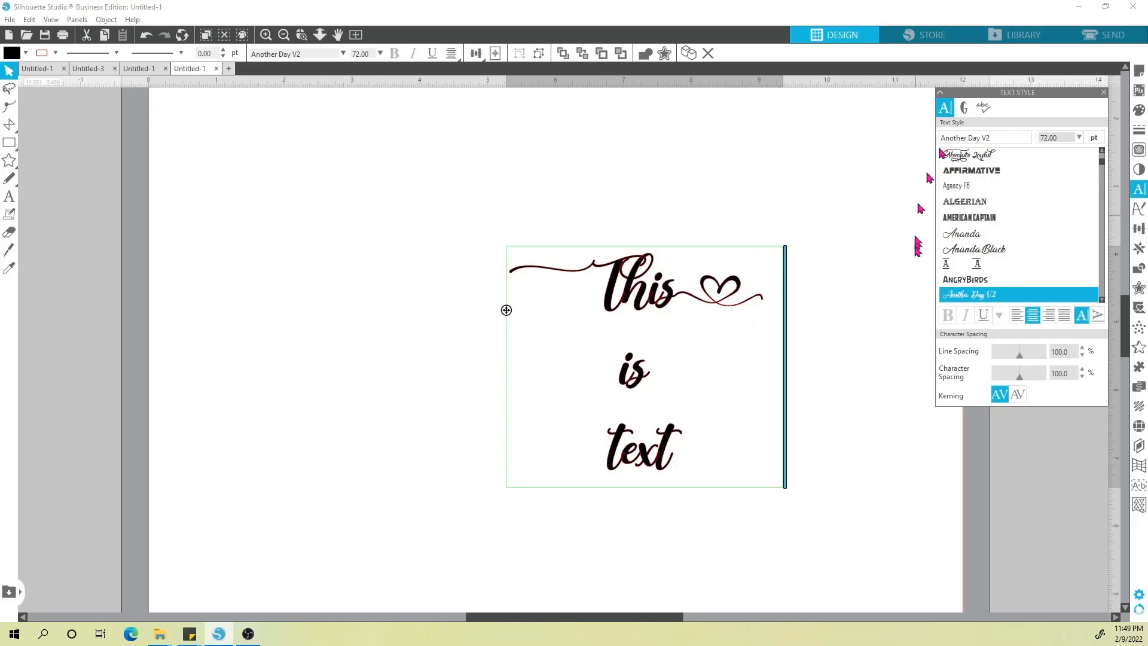
{"action": "left_click", "coordinate": [964, 108]}
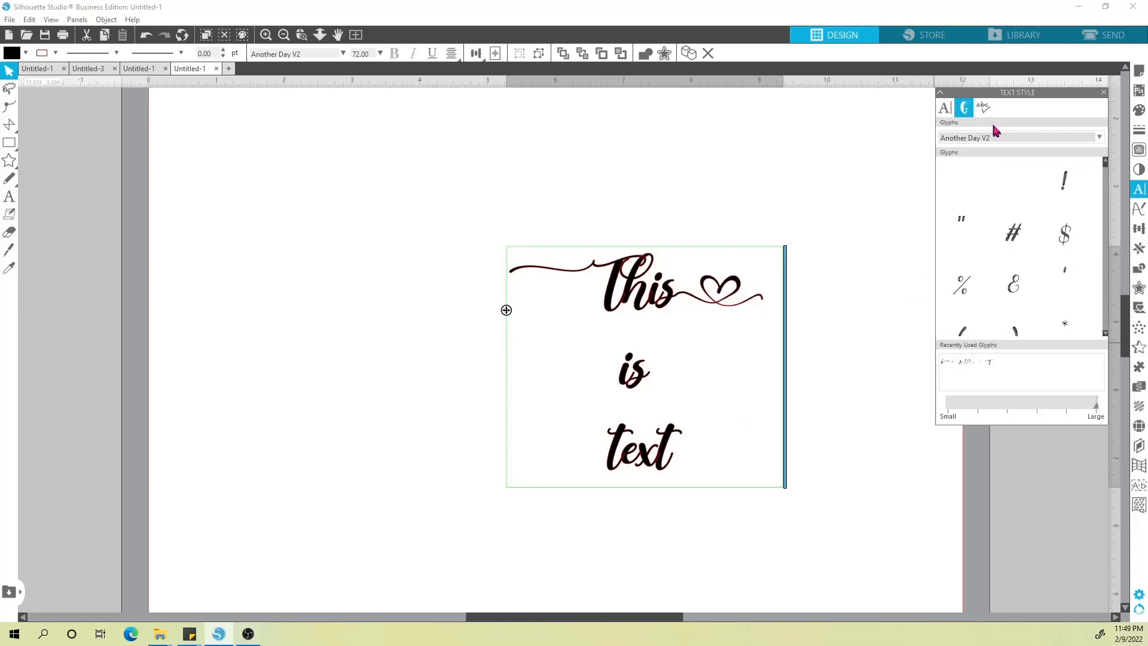
{"action": "left_click", "coordinate": [984, 108]}
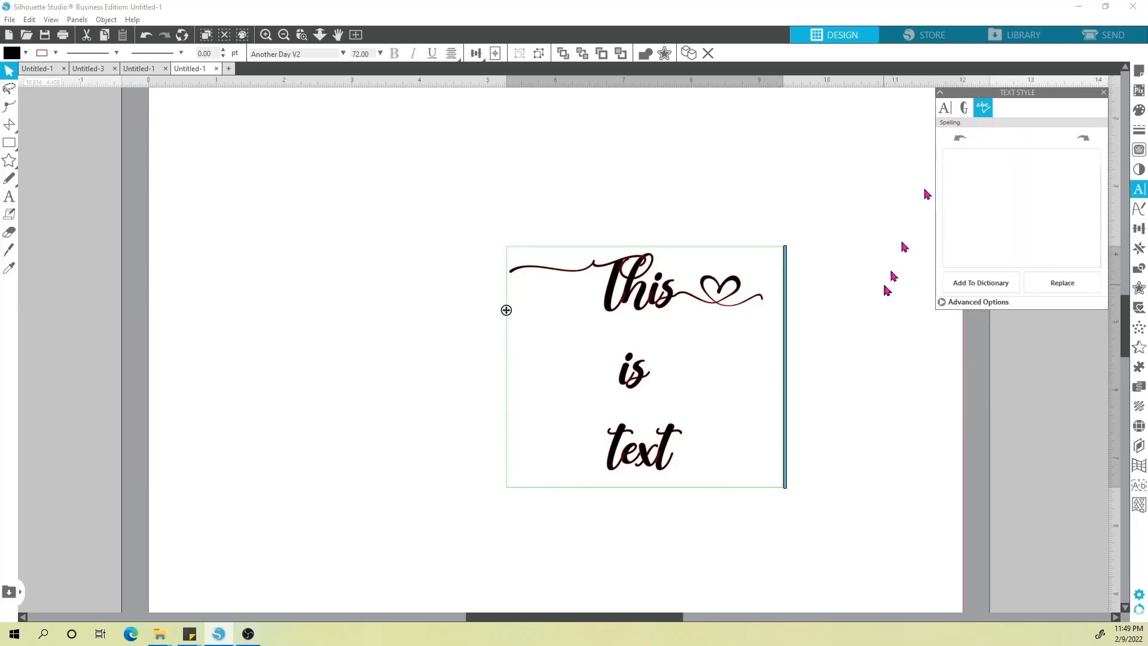
{"action": "left_click", "coordinate": [945, 109]}
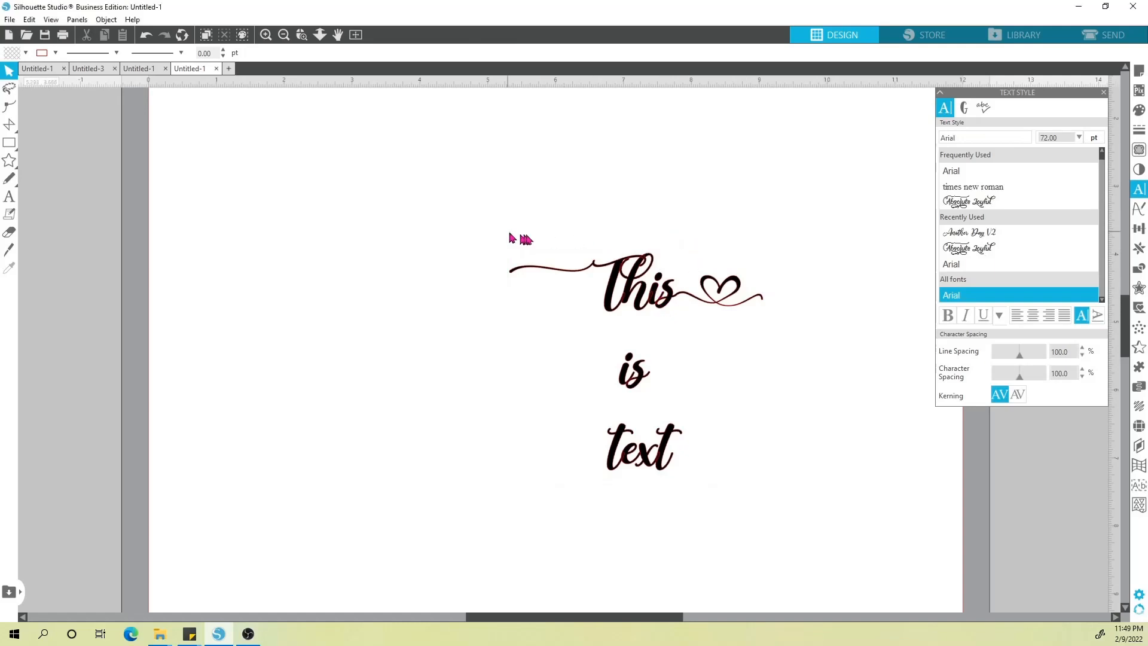
Move the three-line text about 2 in toward the page's left side and set its character spacing to 150%
{"action": "left_click_drag", "start_coordinate": [520, 238], "coordinate": [764, 513]}
{"action": "left_click_drag", "start_coordinate": [654, 302], "coordinate": [512, 298]}
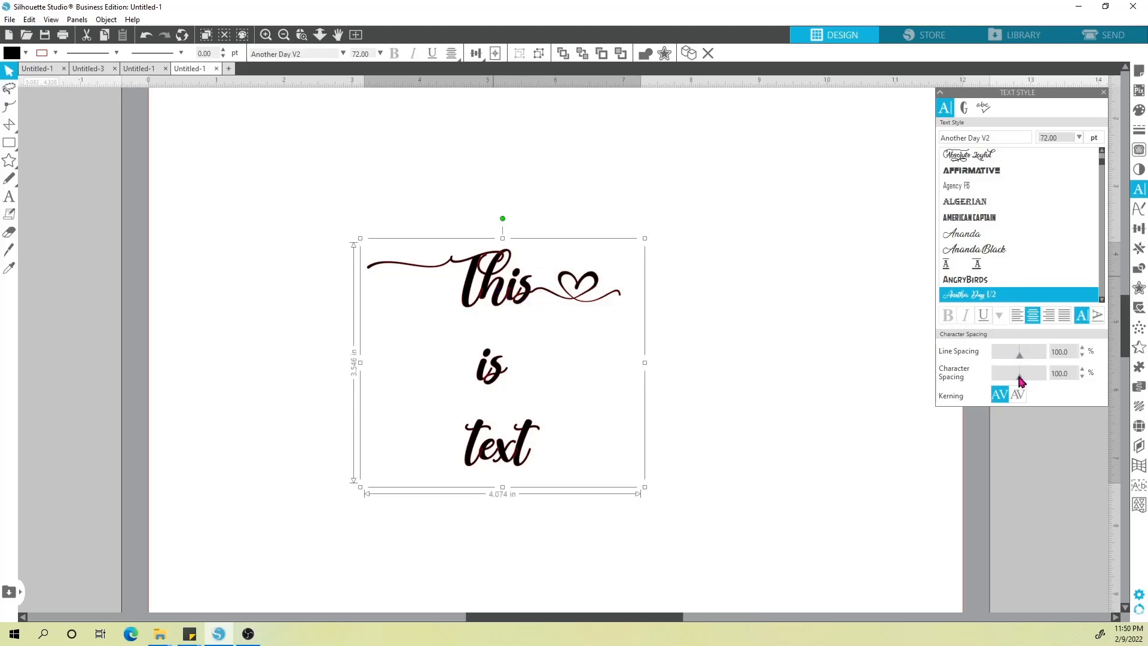
{"action": "left_click_drag", "start_coordinate": [1020, 381], "coordinate": [1032, 383]}
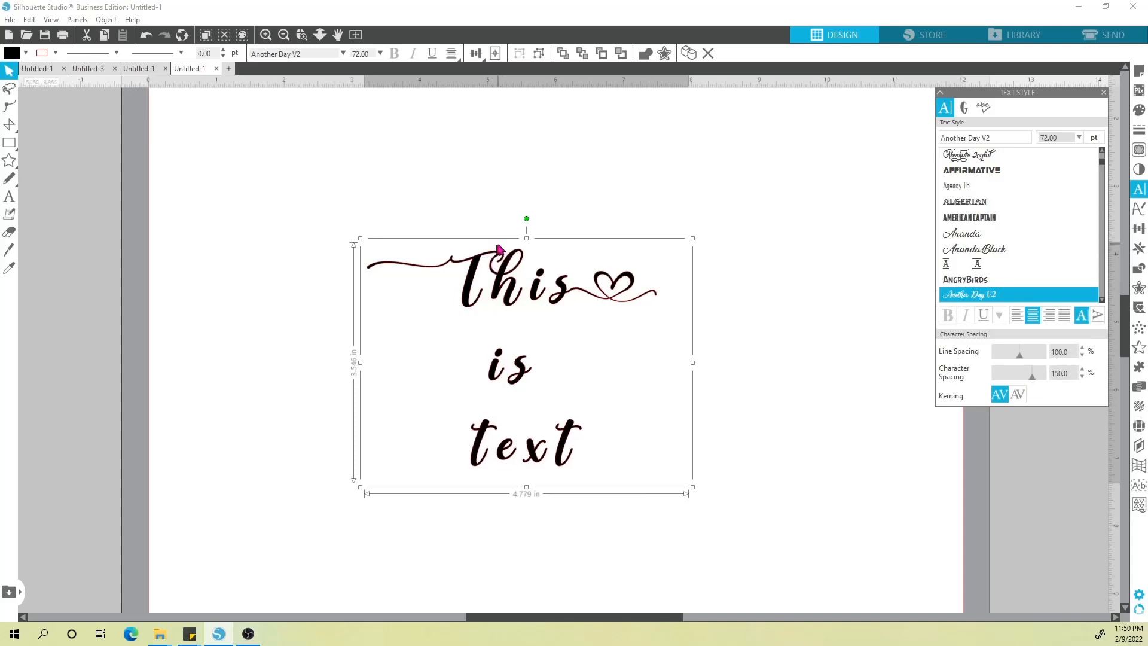
{"action": "left_click", "coordinate": [724, 300]}
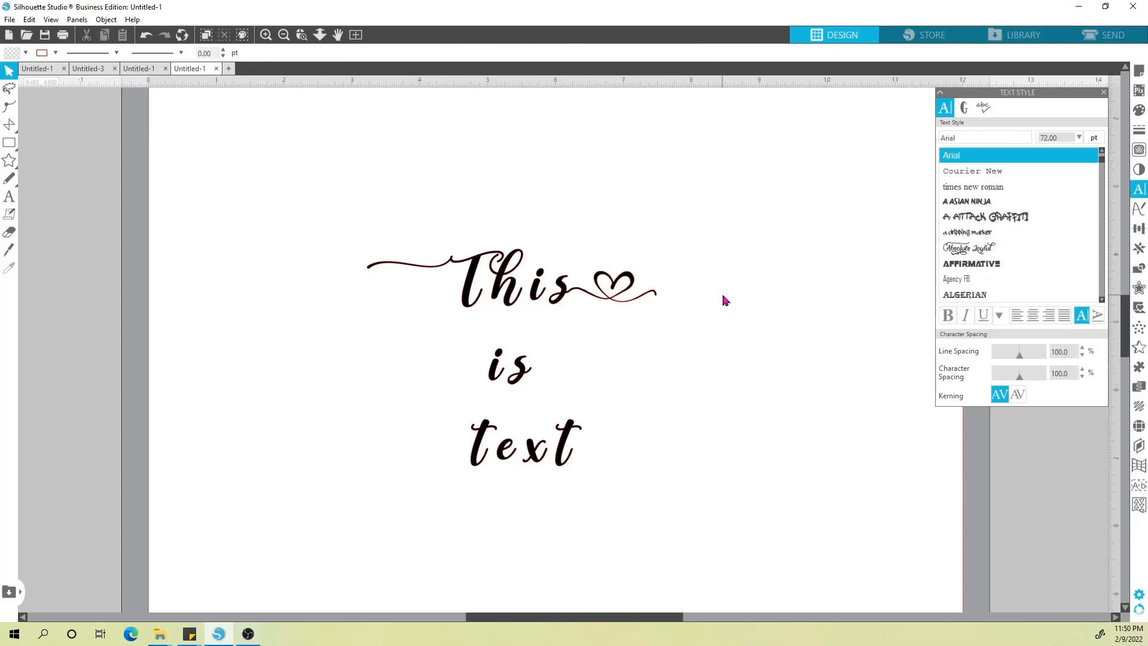
Rotate the text block 90 degrees counterclockwise, and rotate it back to horizontal
{"action": "left_click", "coordinate": [562, 309]}
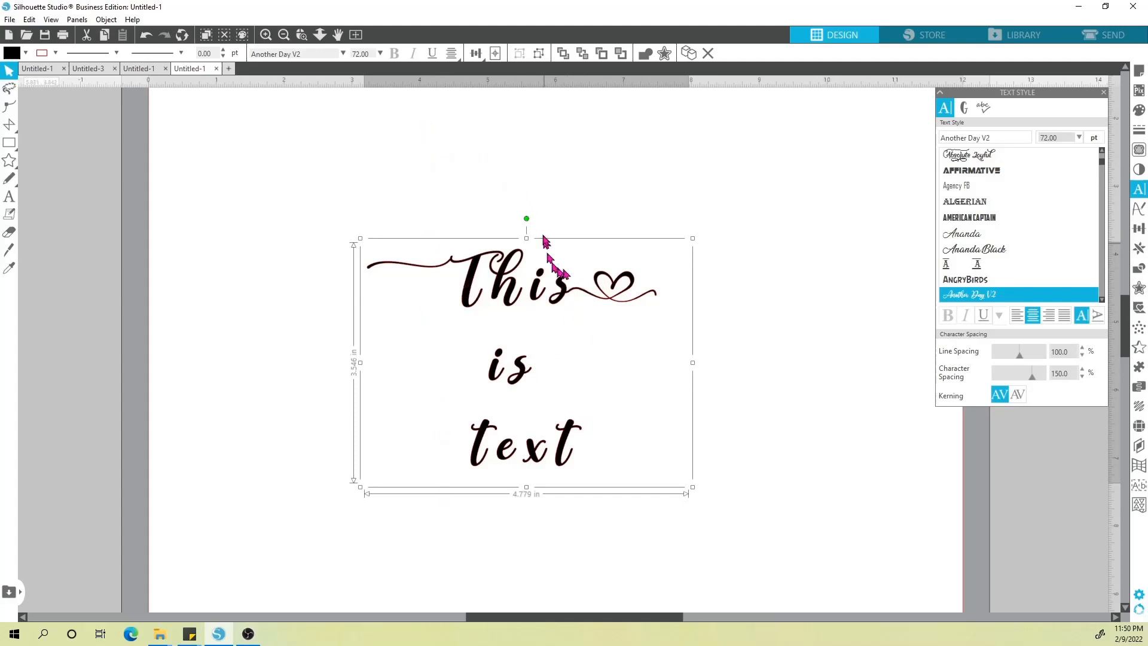
{"action": "left_click_drag", "start_coordinate": [528, 218], "coordinate": [411, 355]}
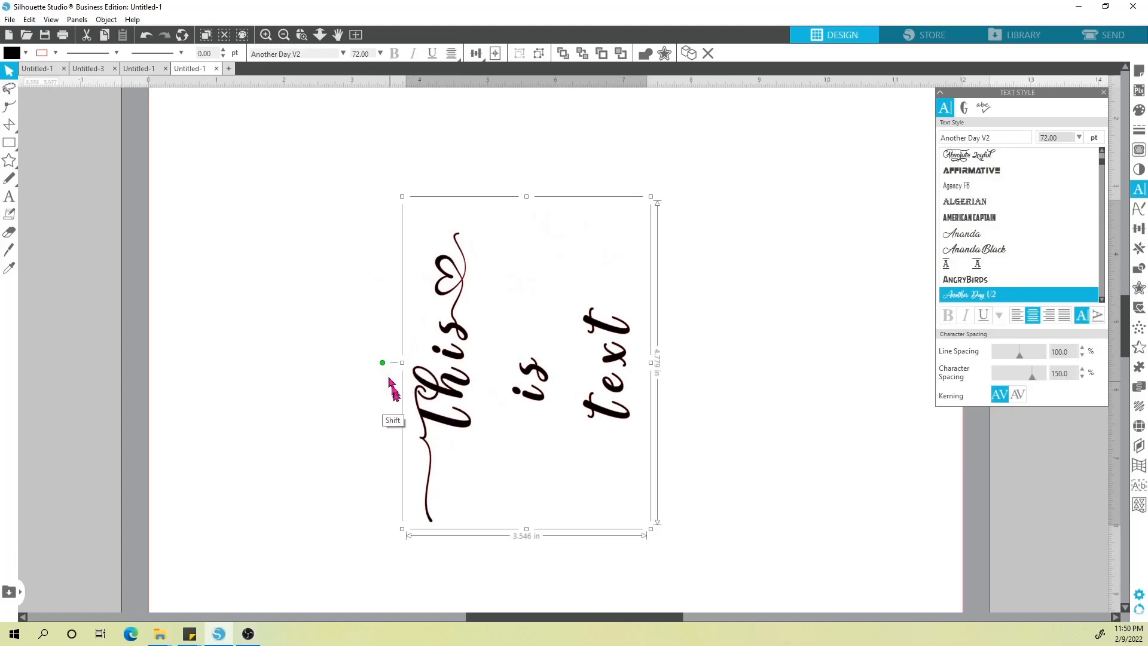
{"action": "left_click_drag", "start_coordinate": [382, 364], "coordinate": [532, 263]}
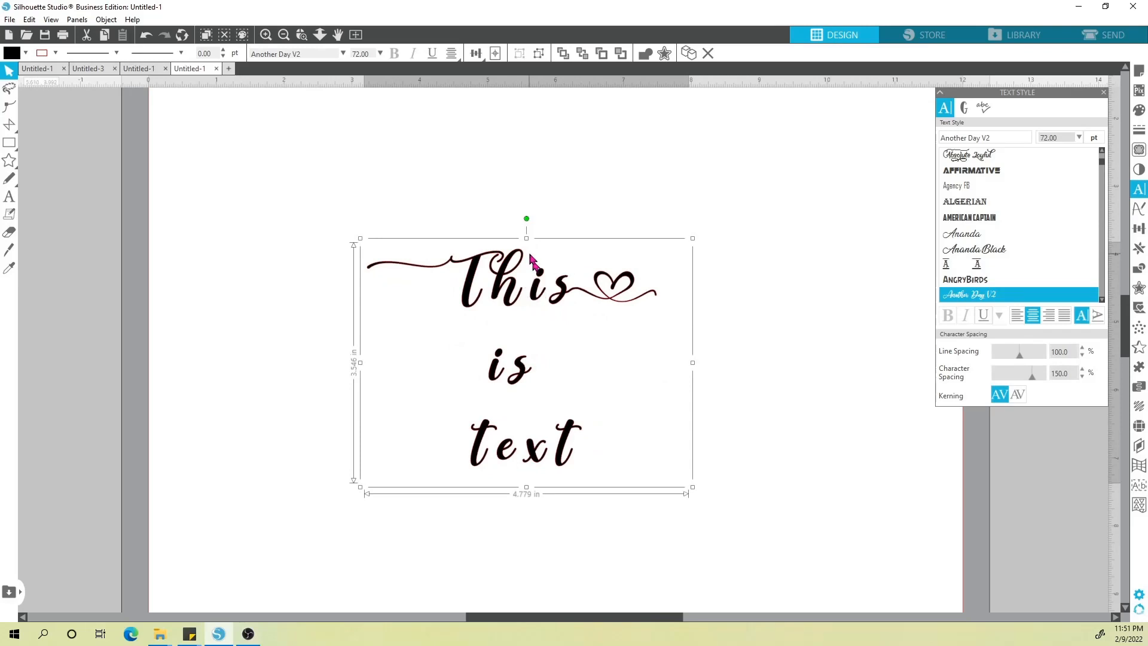
Try the vertical text direction on the text block, and restore the horizontal direction
{"action": "left_click", "coordinate": [1097, 317]}
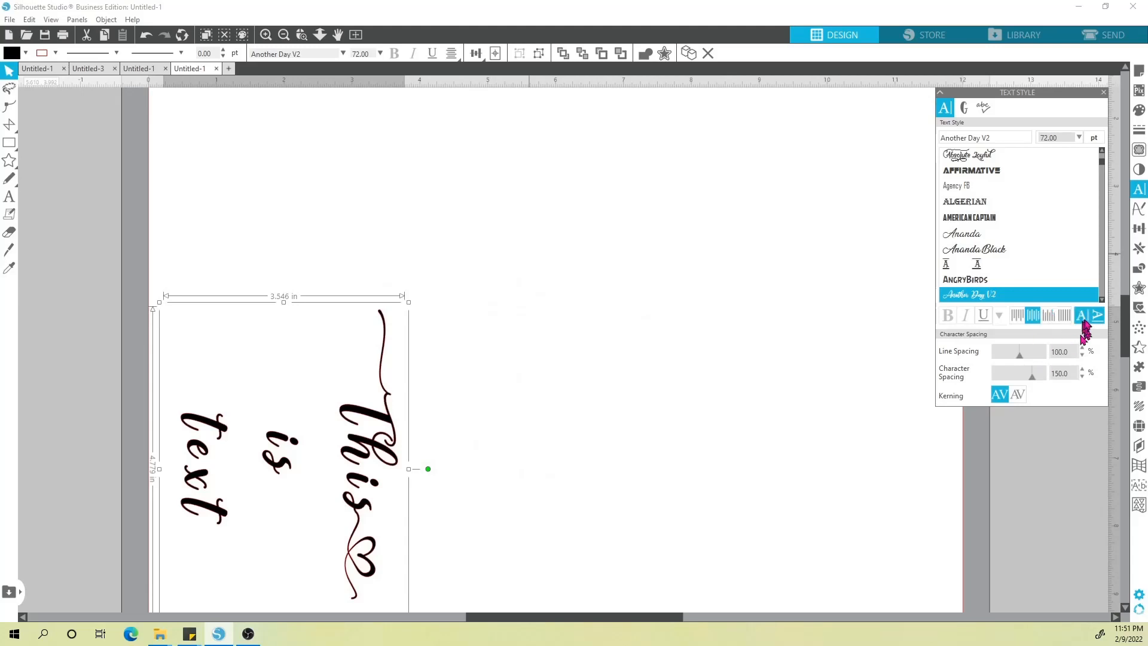
{"action": "left_click", "coordinate": [1082, 315]}
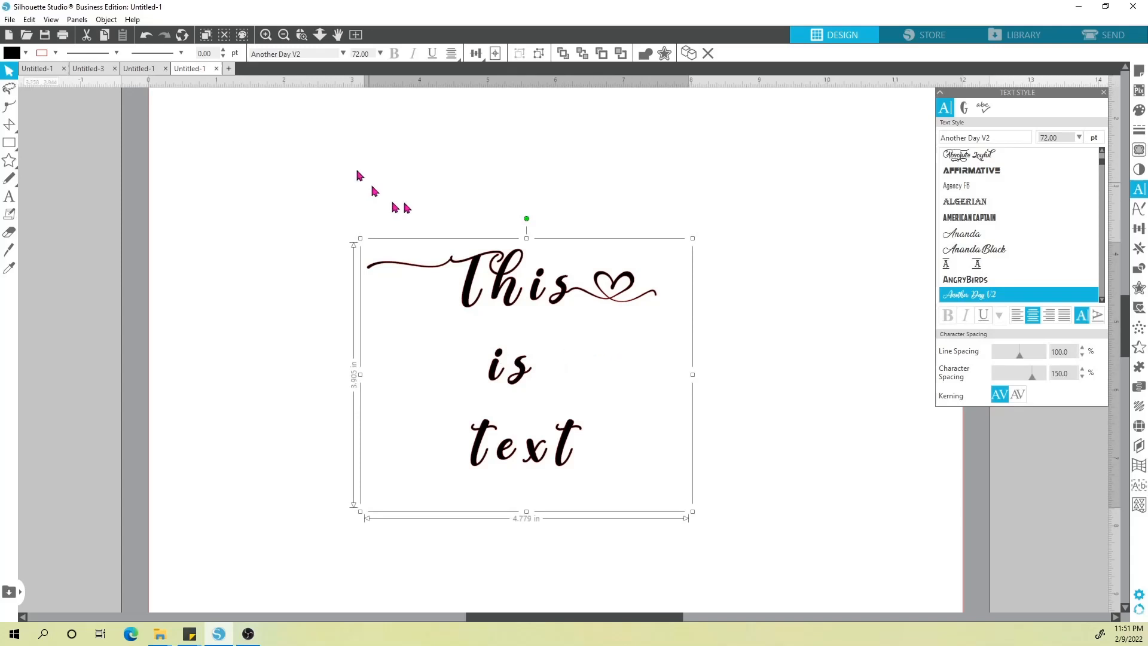
{"action": "left_click", "coordinate": [257, 180]}
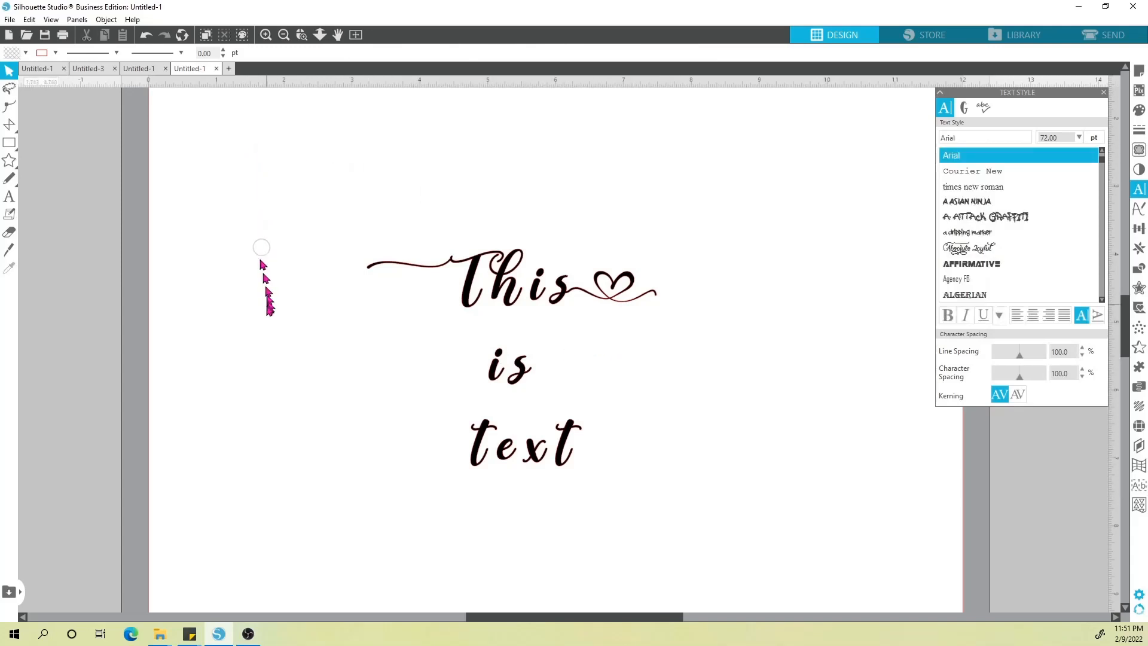
Narrow the text box of the three-line text to about 0.8 in so its letters stack vertically
{"action": "left_click", "coordinate": [535, 295]}
{"action": "double_click", "coordinate": [539, 285]}
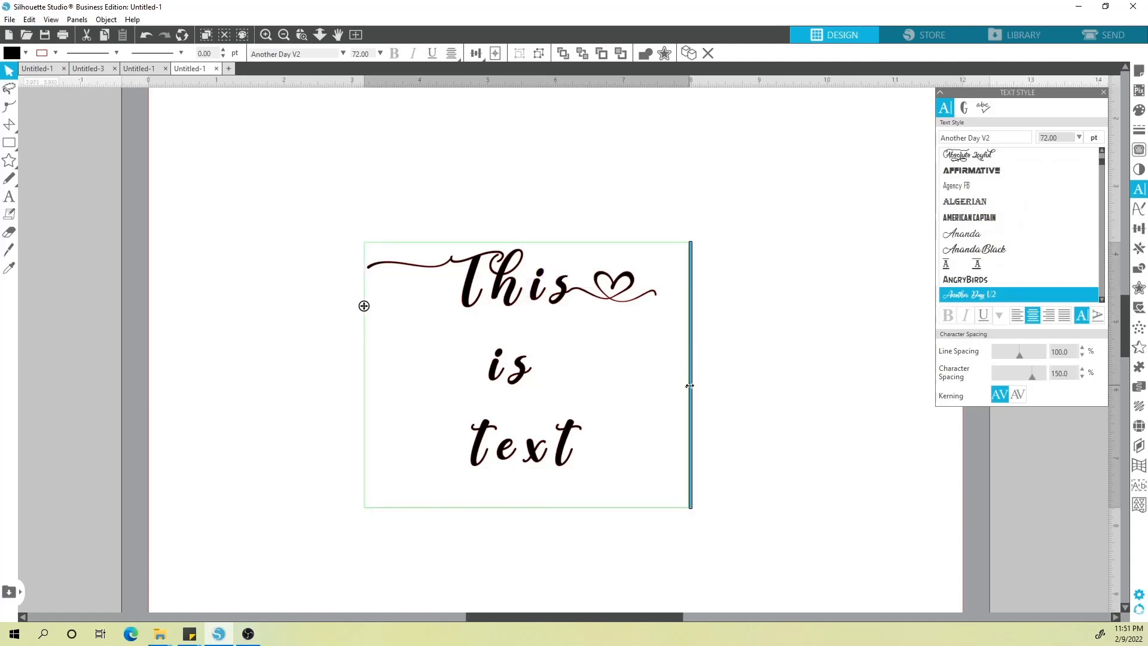
{"action": "left_click_drag", "start_coordinate": [689, 385], "coordinate": [684, 389]}
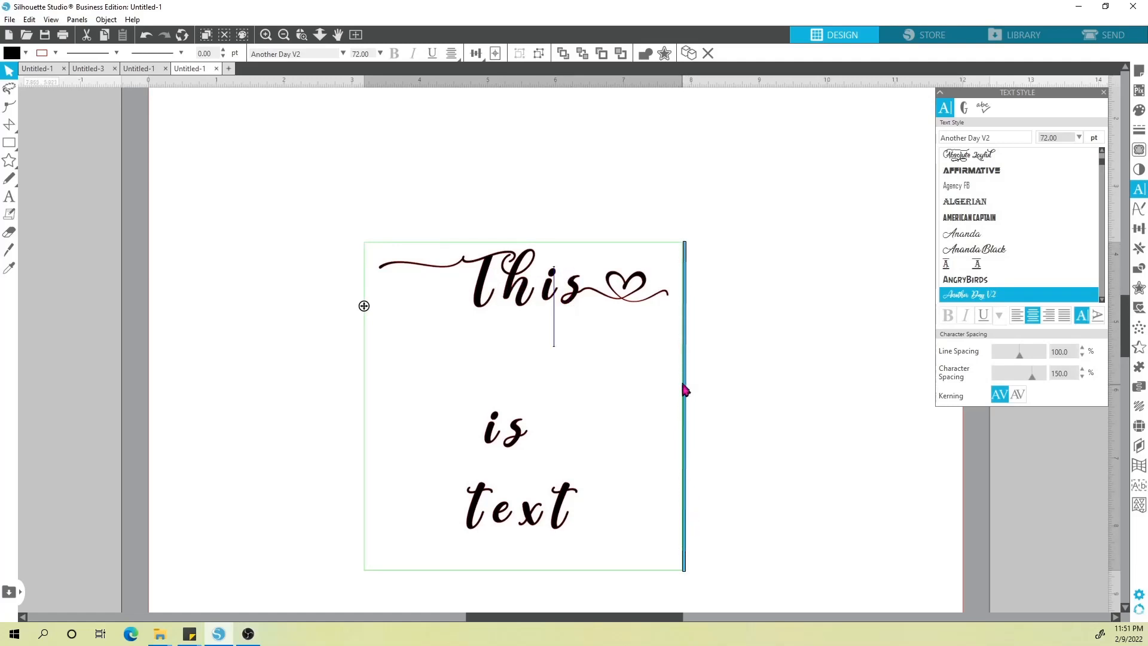
{"action": "left_click_drag", "start_coordinate": [684, 388], "coordinate": [411, 374]}
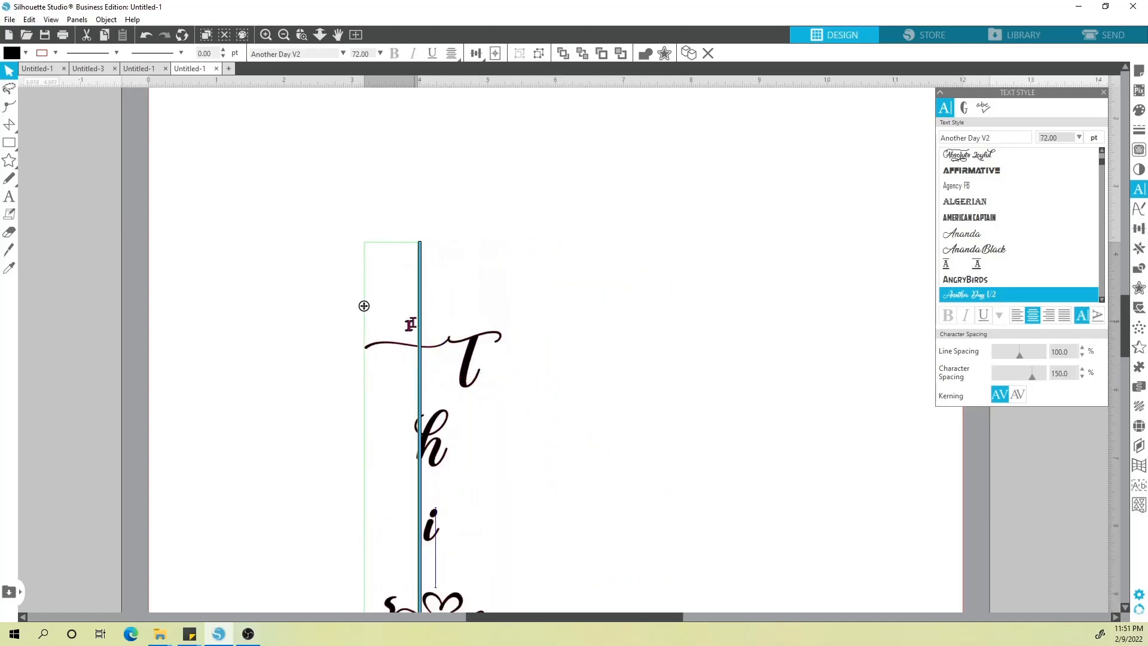
Move the stacked text off the cutting mat onto the empty area to its right
{"action": "left_click_drag", "start_coordinate": [364, 306], "coordinate": [430, 155]}
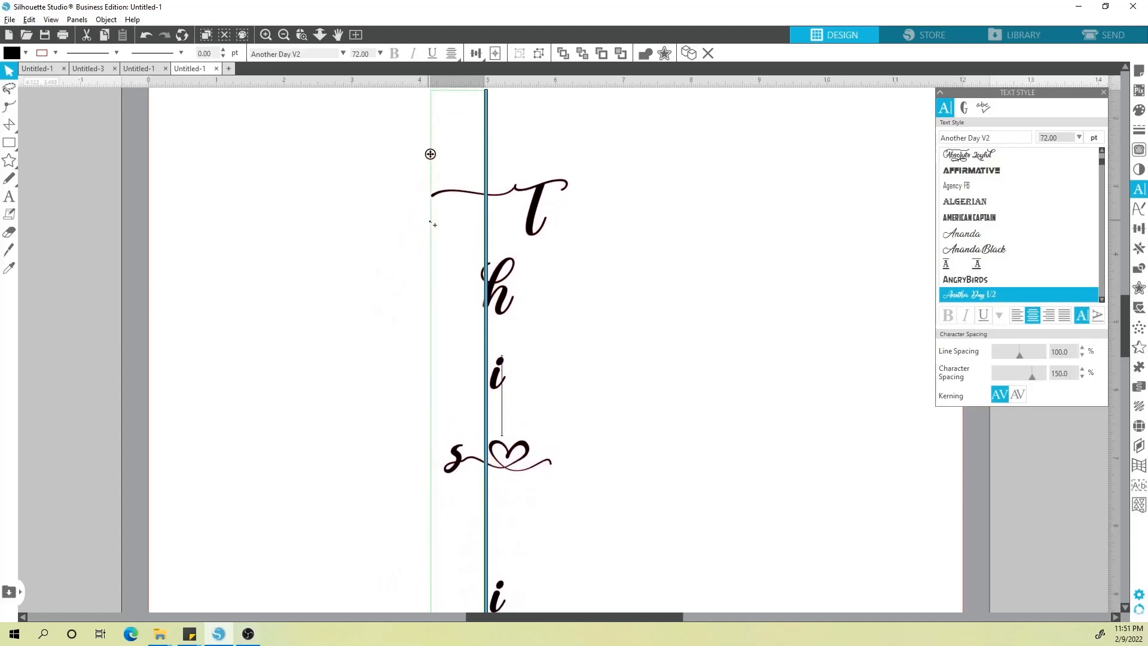
{"action": "scroll", "coordinate": [431, 224], "scroll_direction": "down", "scroll_amount": 5}
{"action": "key", "text": "alt"}
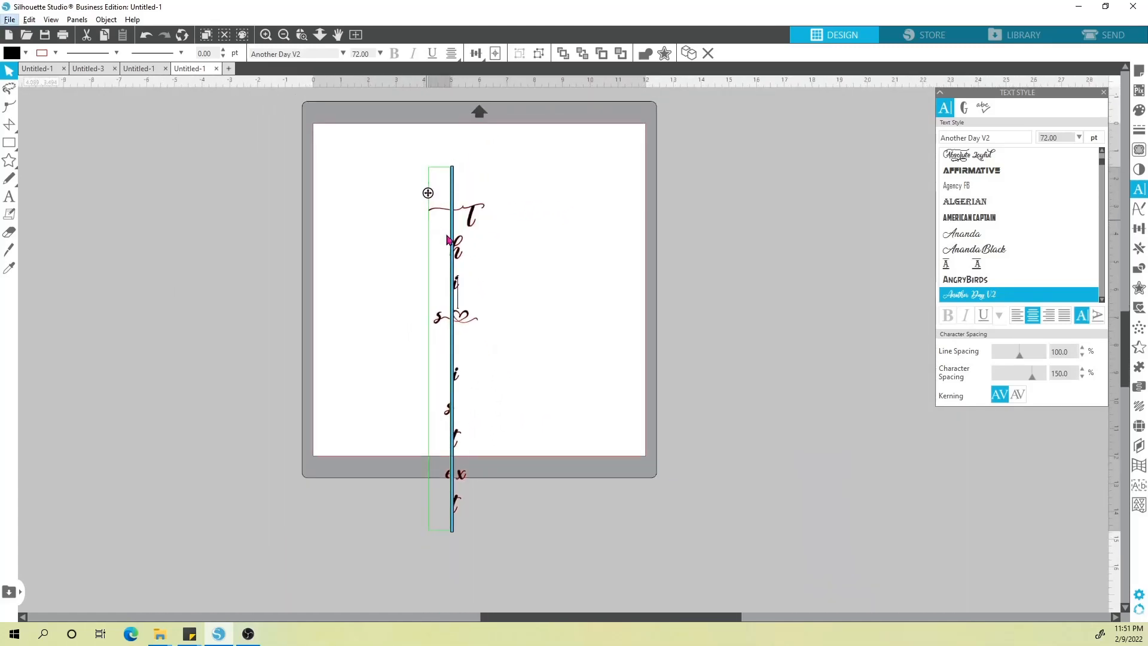
{"action": "left_click_drag", "start_coordinate": [428, 193], "coordinate": [697, 194]}
{"action": "left_click", "coordinate": [785, 276]}
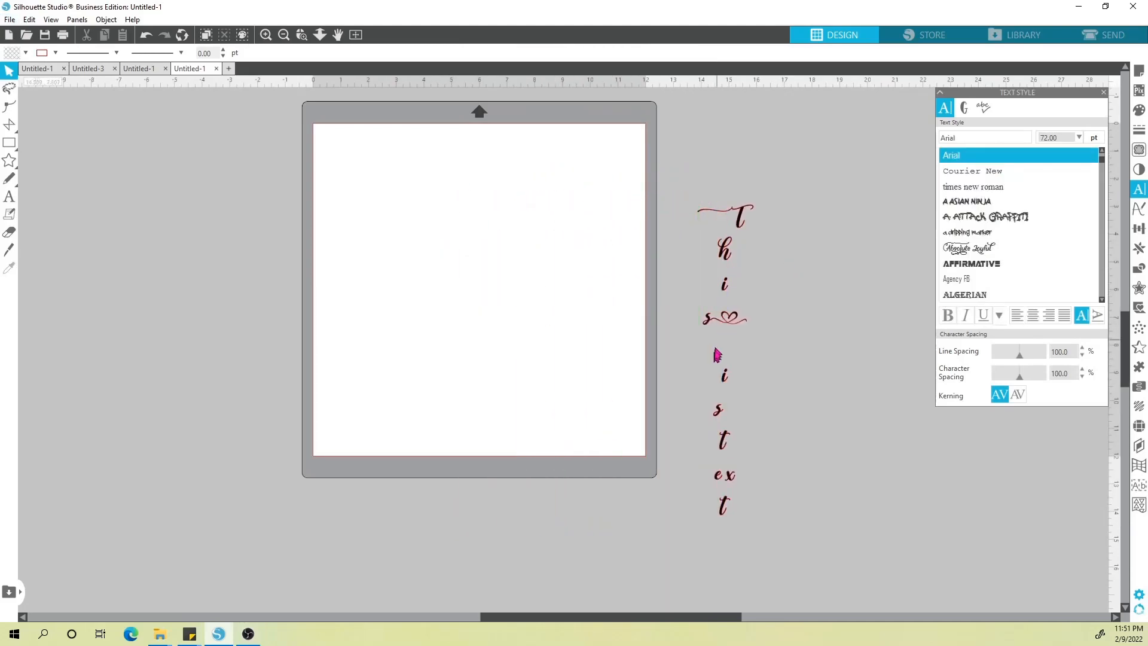
Left-align the stacked text beside the mat
{"action": "left_click", "coordinate": [741, 224]}
{"action": "left_click", "coordinate": [451, 54]}
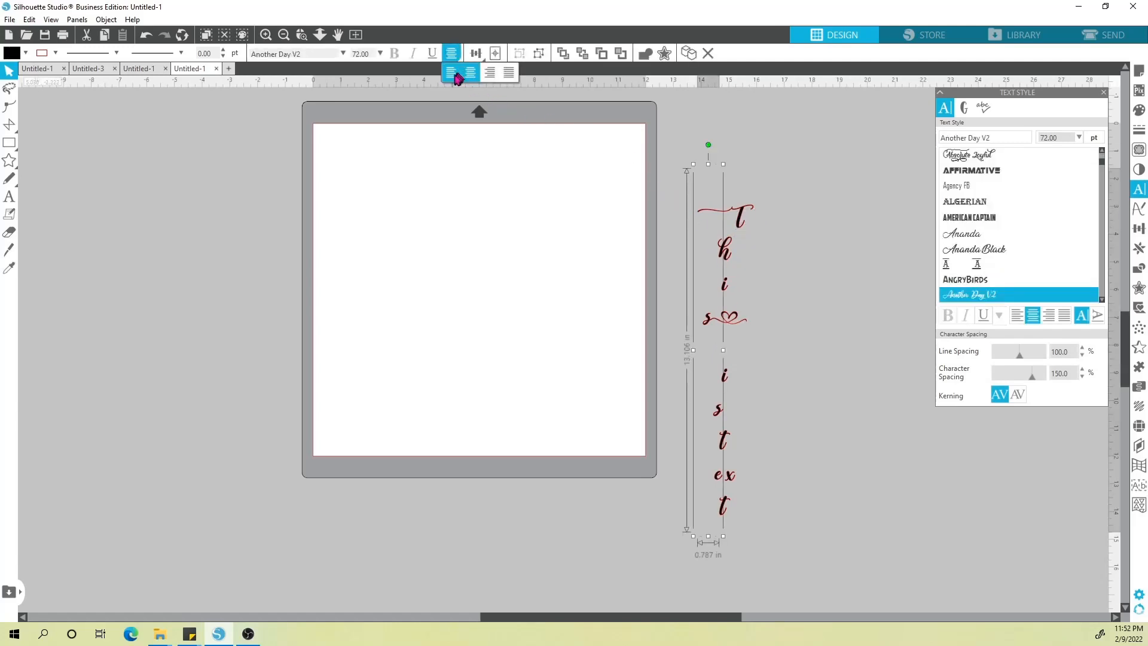
{"action": "left_click", "coordinate": [451, 72]}
{"action": "left_click", "coordinate": [795, 317]}
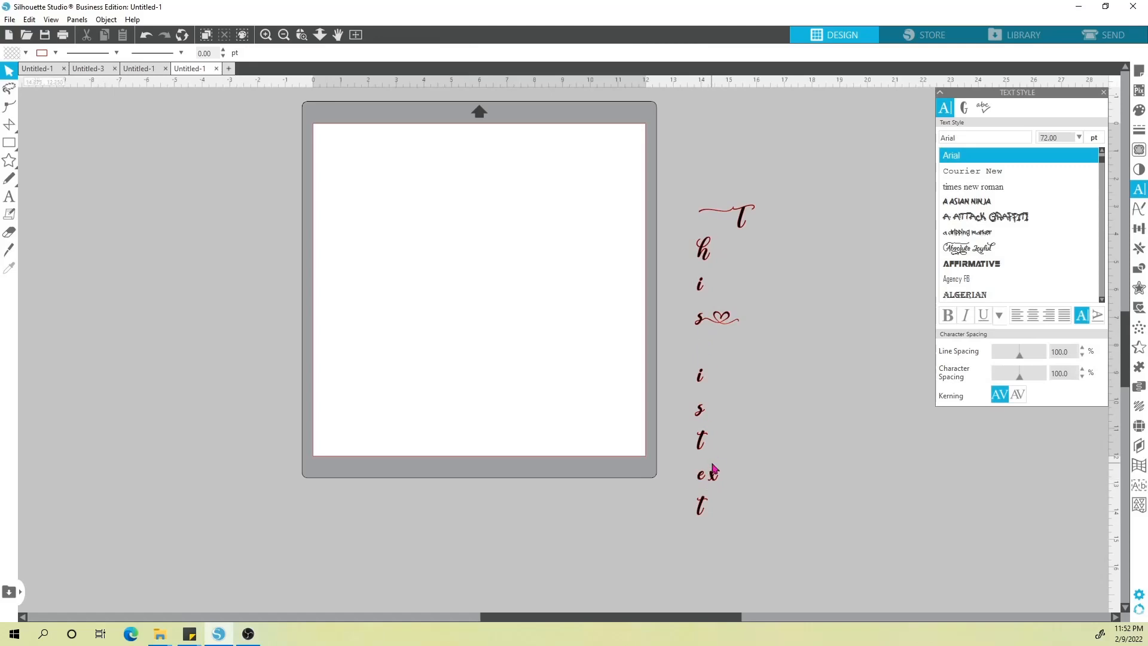
Try separating the "e" and "x" of "text" with a line break, and remove that break
{"action": "left_click", "coordinate": [701, 375]}
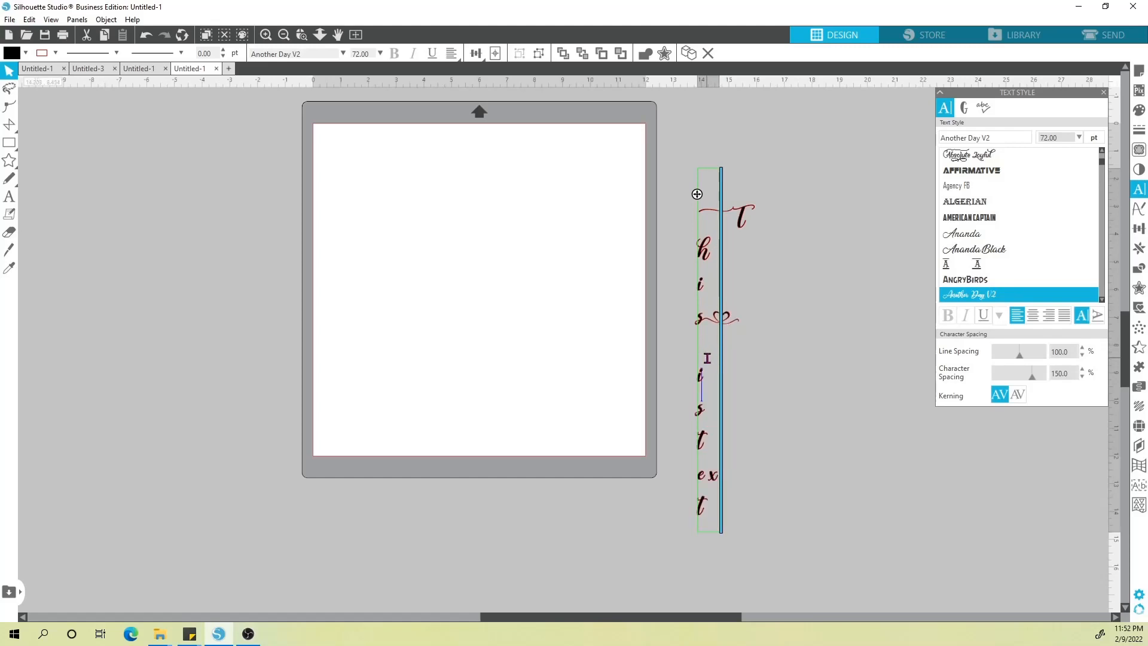
{"action": "left_click", "coordinate": [711, 486]}
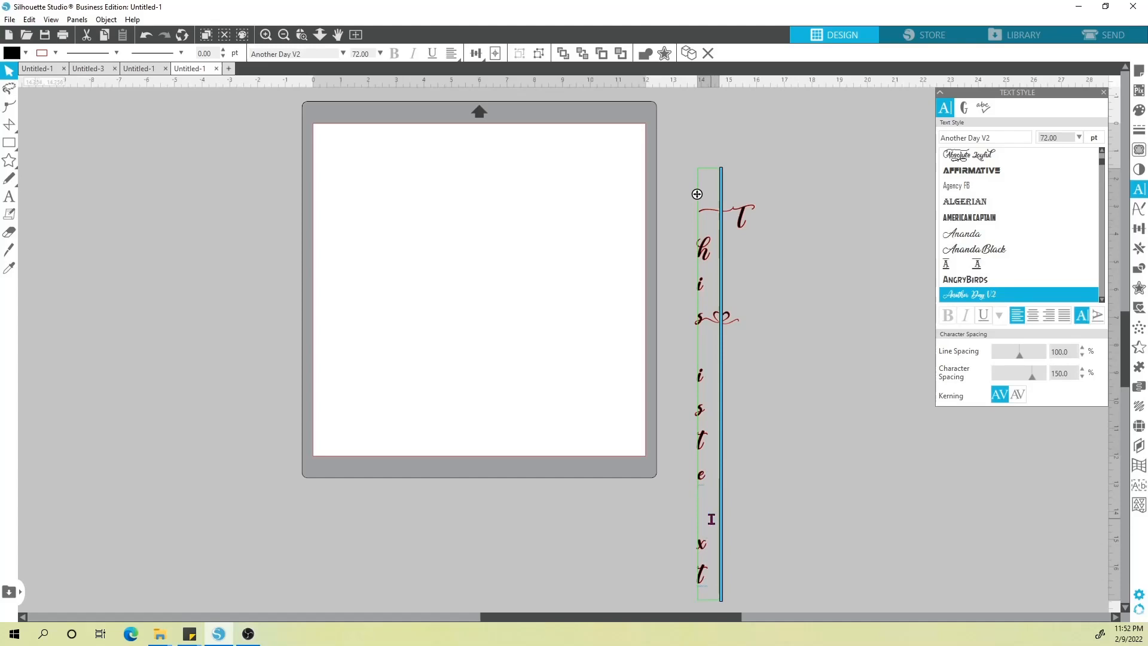
{"action": "left_click", "coordinate": [701, 495]}
{"action": "key", "text": "BackSpace"}
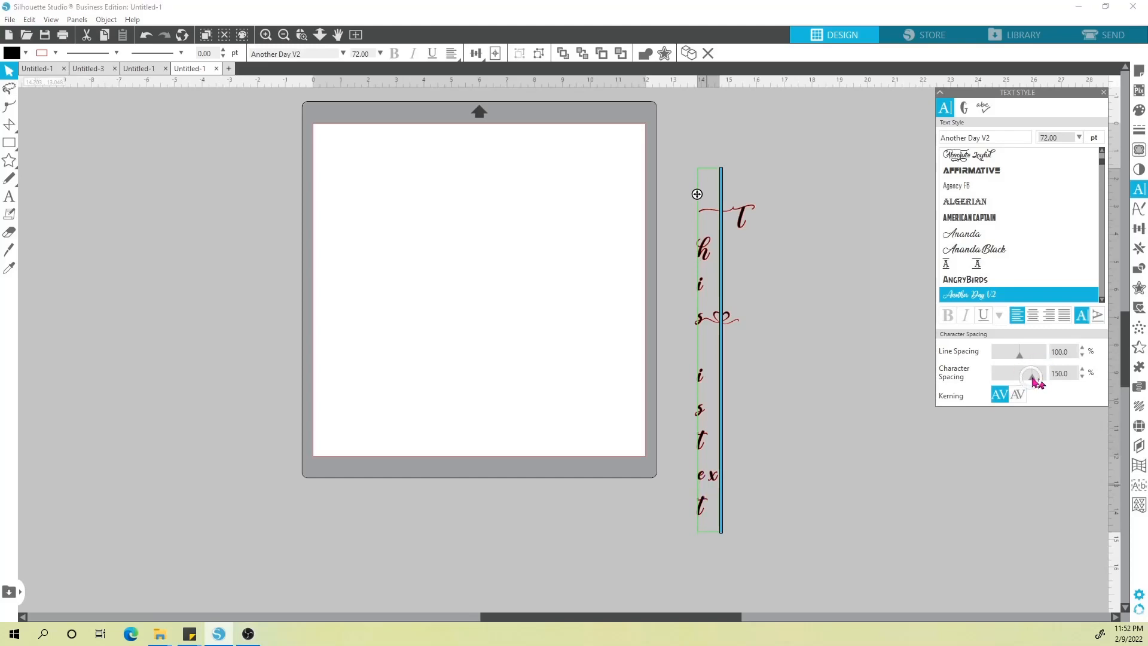
Increase the stacked text's character spacing until "e" and "x" occupy separate lines, and shift the text upward
{"action": "left_click_drag", "start_coordinate": [1032, 376], "coordinate": [1041, 377]}
{"action": "mouse_move", "coordinate": [1037, 385]}
{"action": "left_mouse_down"}
{"action": "mouse_move", "coordinate": [1025, 390]}
{"action": "mouse_move", "coordinate": [1039, 387]}
{"action": "left_mouse_up"}
{"action": "left_click", "coordinate": [812, 413]}
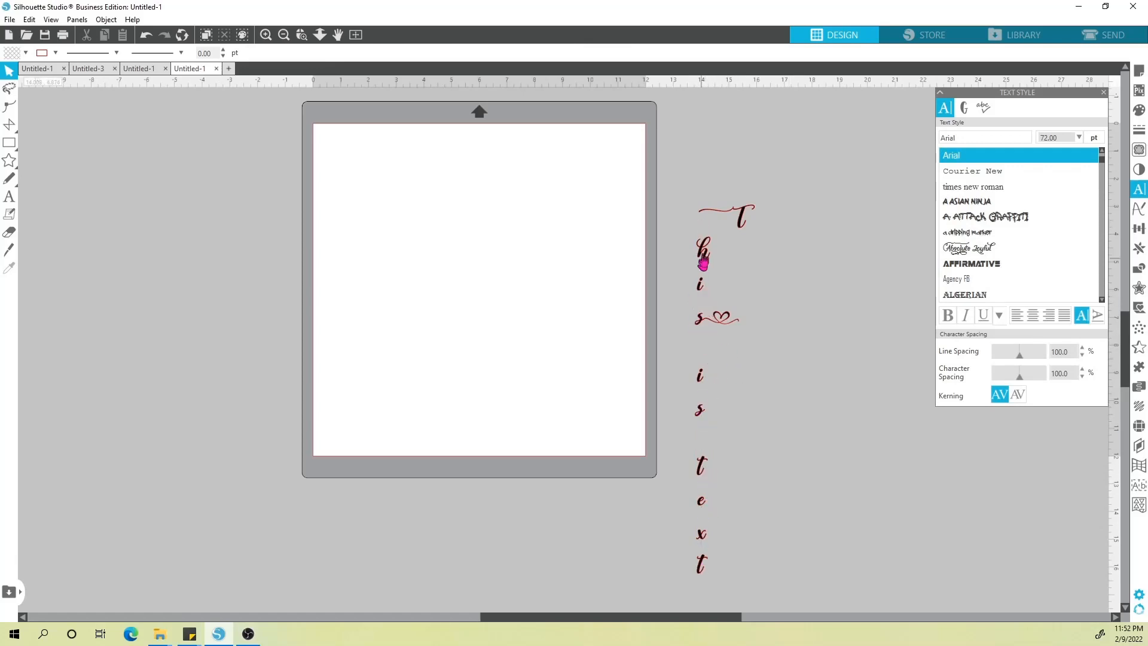
{"action": "left_click_drag", "start_coordinate": [703, 262], "coordinate": [702, 206]}
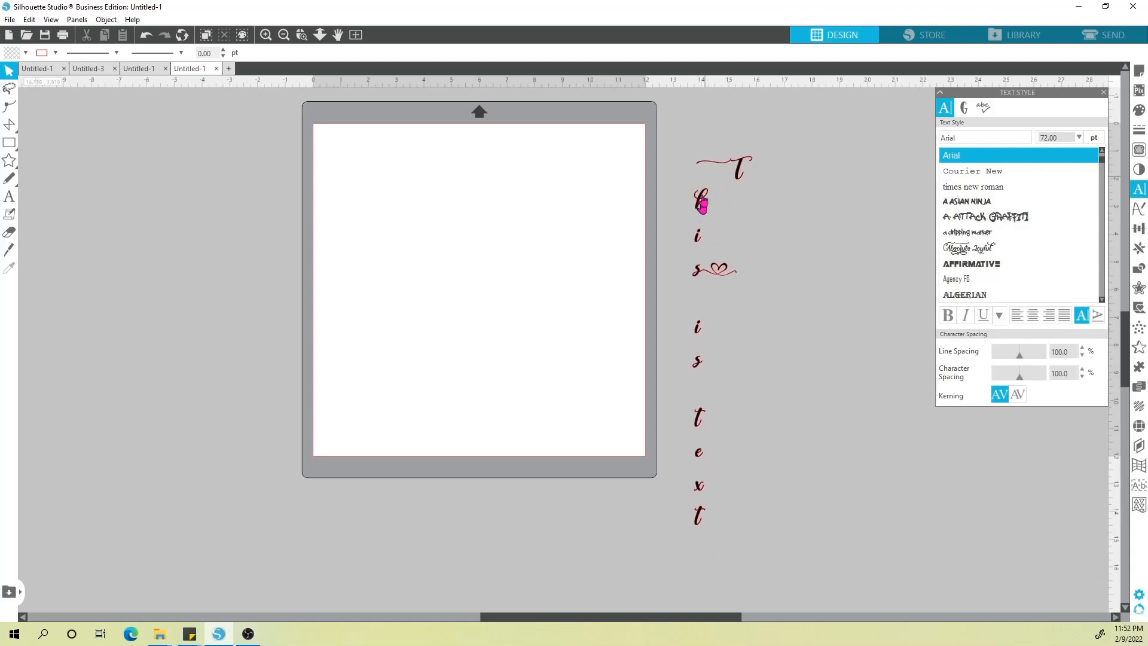
Add the Arial text "Testing" in the upper part of the mat and fill it with yellow-green
{"action": "left_click", "coordinate": [9, 196]}
{"action": "left_click", "coordinate": [395, 218]}
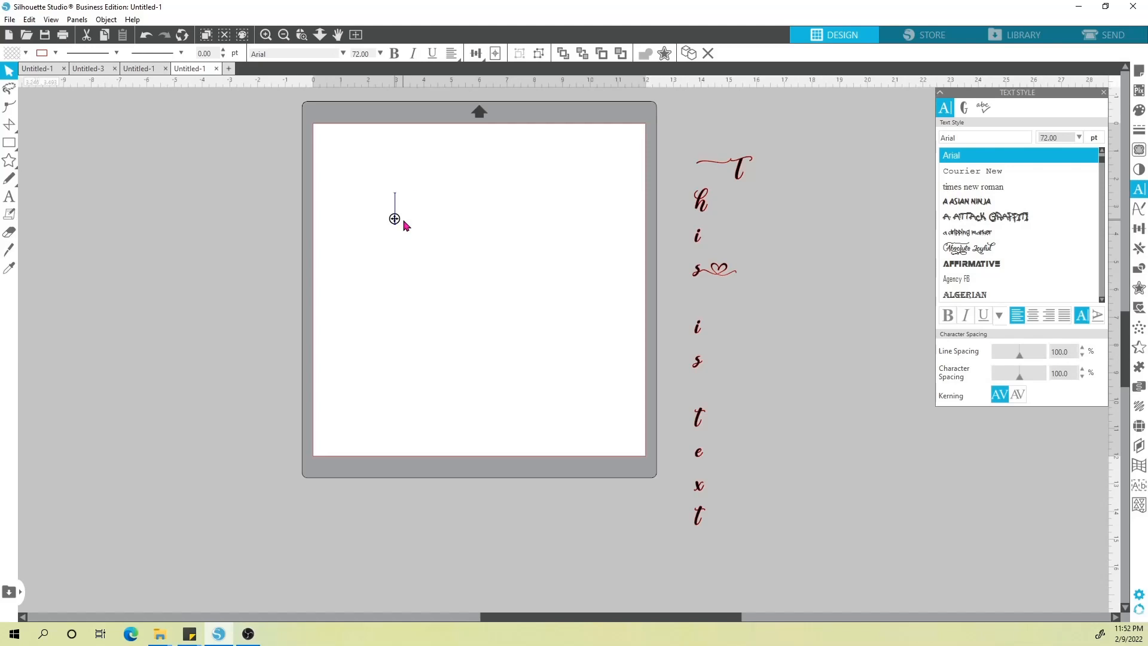
{"action": "type", "text": "Testing"}
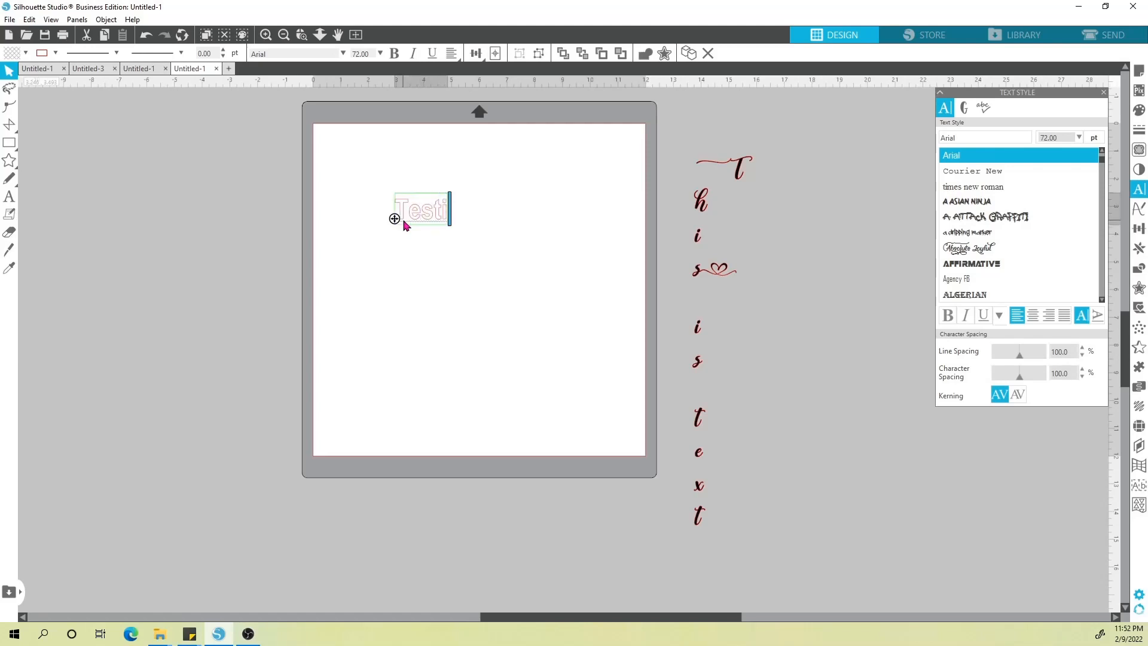
{"action": "key", "text": "BackSpace"}
{"action": "key", "text": "BackSpace"}
{"action": "type", "text": "ng"}
{"action": "left_click", "coordinate": [482, 274]}
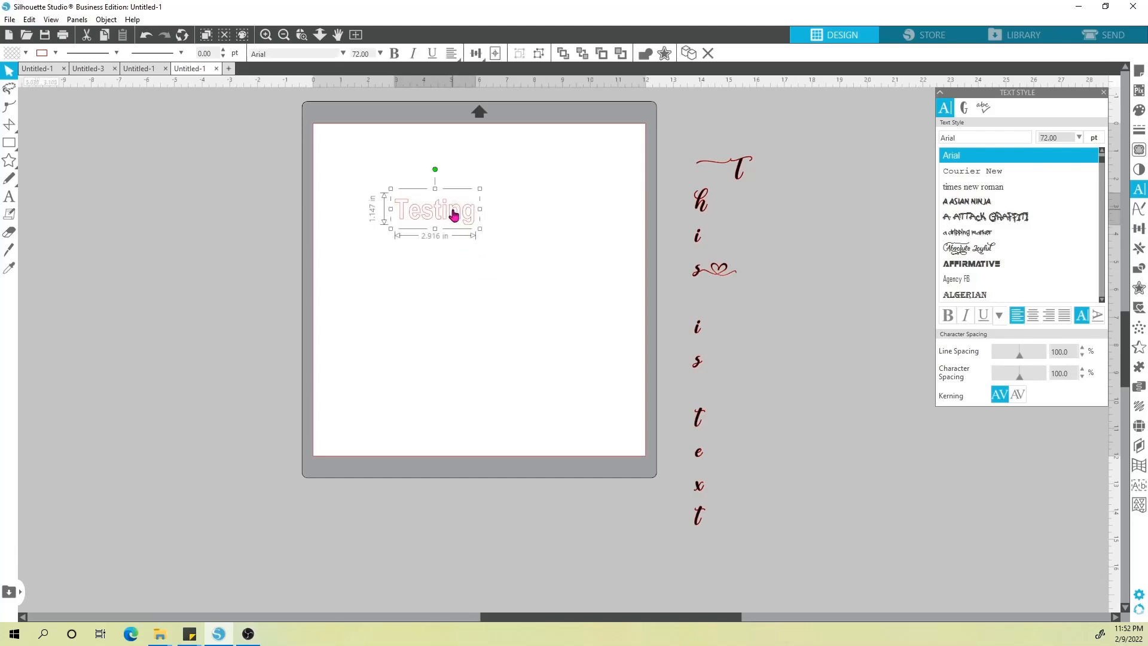
{"action": "left_click", "coordinate": [18, 57]}
{"action": "left_click", "coordinate": [34, 70]}
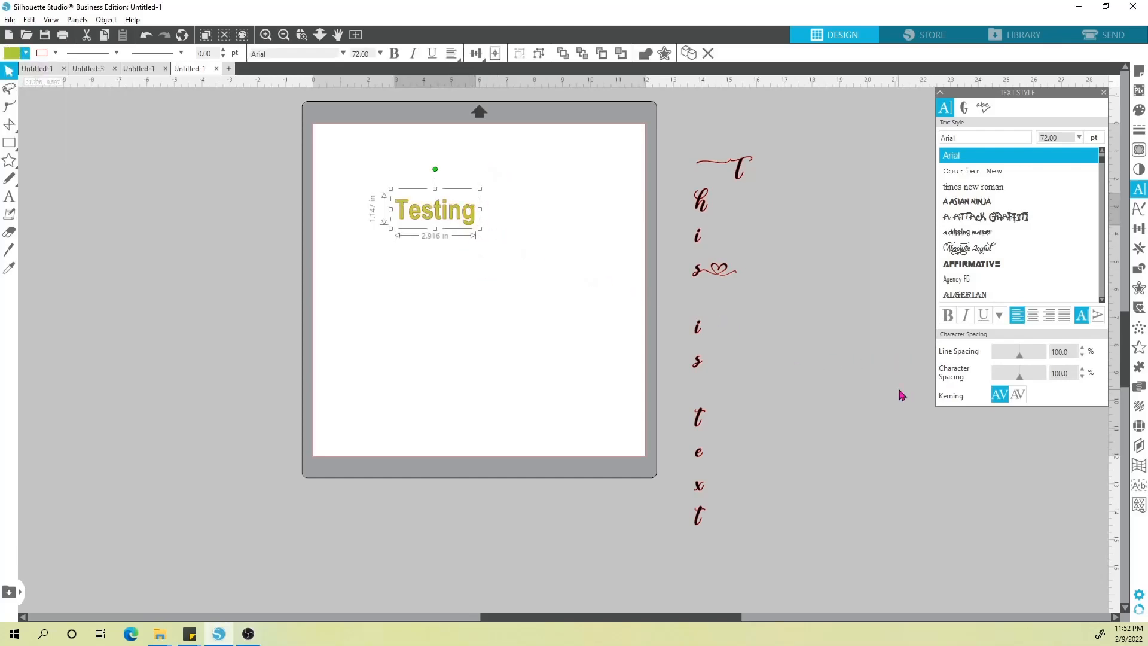
Narrow the "Testing" text box to stack its letters and set the character spacing to 185% for one letter per line
{"action": "double_click", "coordinate": [454, 219]}
{"action": "left_click_drag", "start_coordinate": [477, 210], "coordinate": [422, 225]}
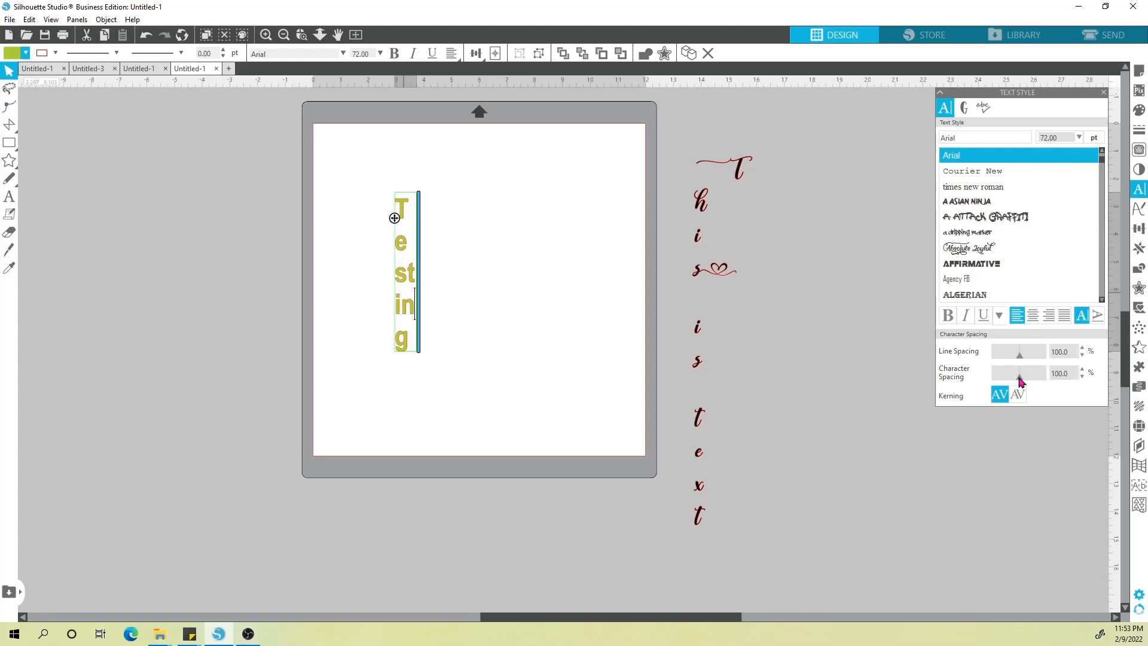
{"action": "left_click_drag", "start_coordinate": [1019, 378], "coordinate": [1029, 382]}
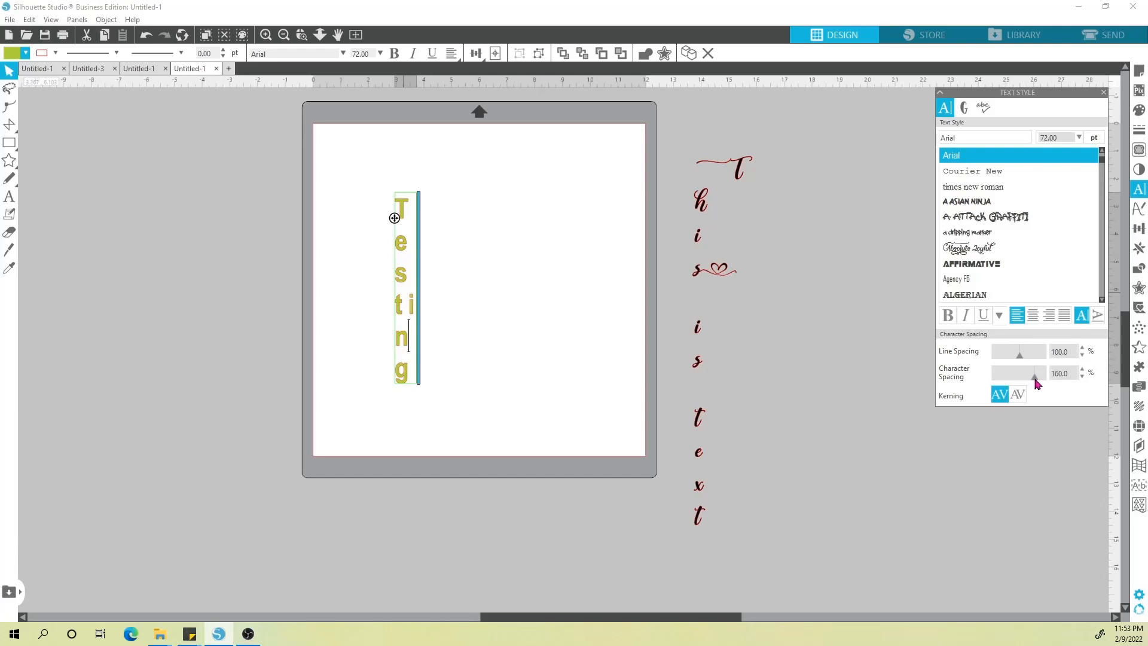
{"action": "left_click_drag", "start_coordinate": [1041, 384], "coordinate": [1045, 385]}
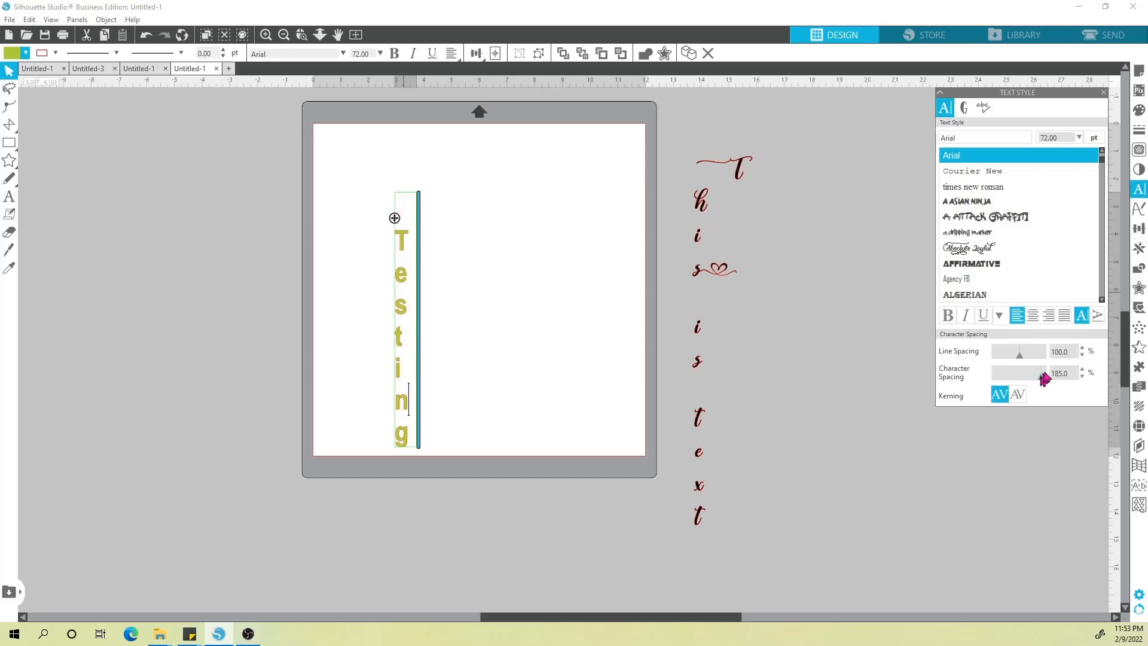
Move the stacked "Testing" text higher on the mat and center-align its letters
{"action": "left_click_drag", "start_coordinate": [394, 218], "coordinate": [384, 167]}
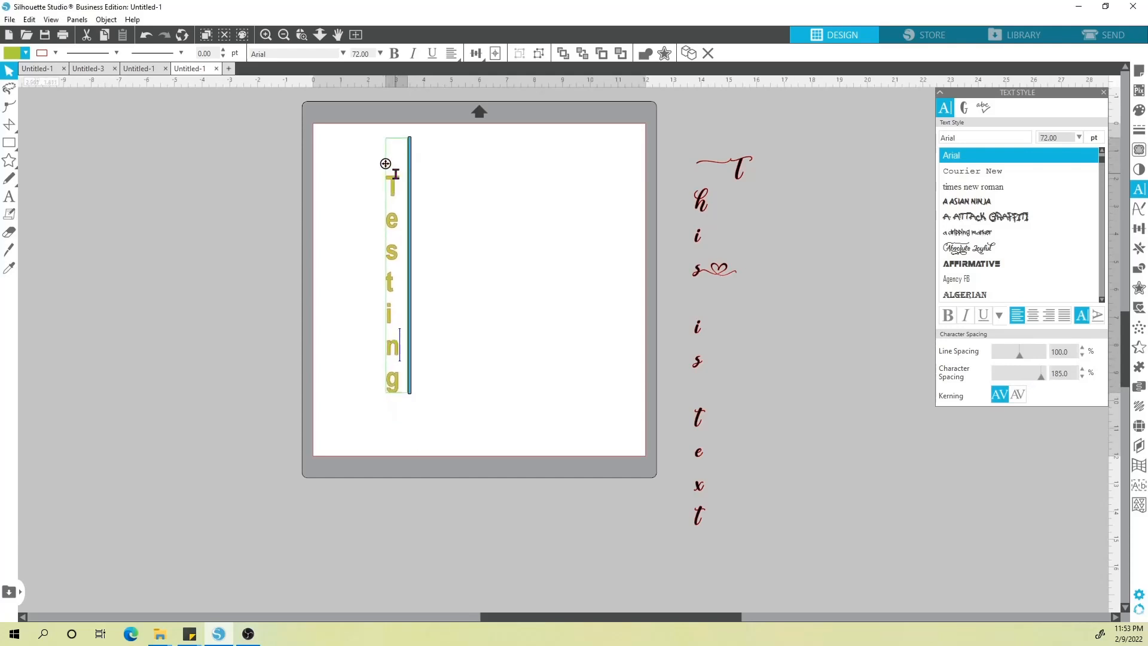
{"action": "left_click", "coordinate": [461, 322]}
{"action": "left_click", "coordinate": [391, 189]}
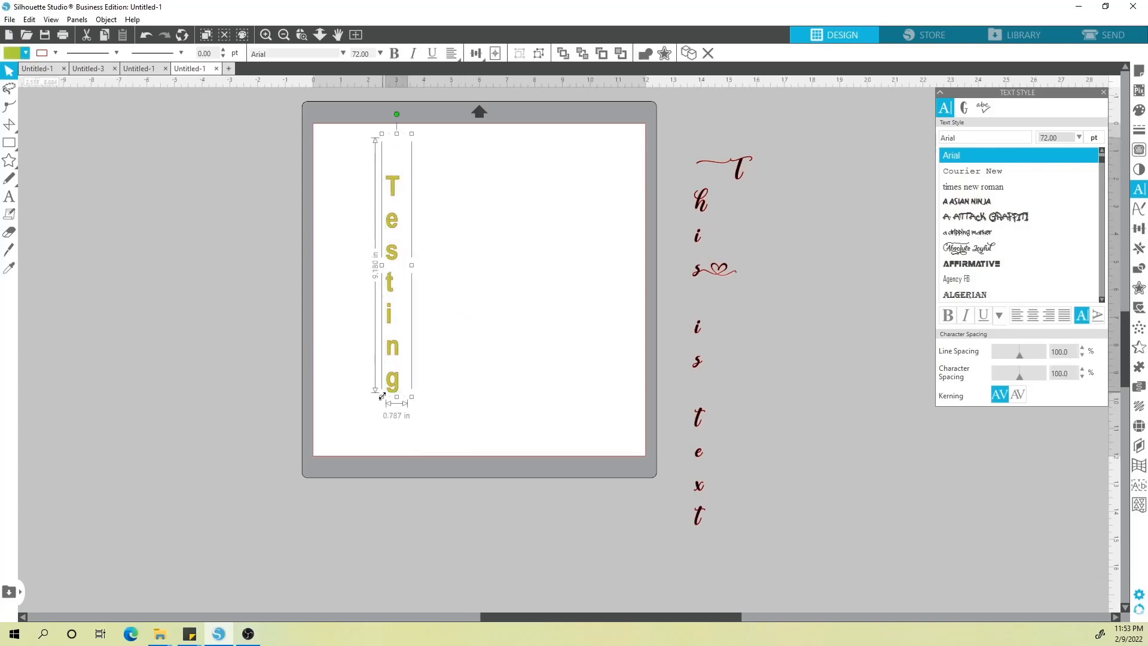
{"action": "left_click", "coordinate": [452, 55]}
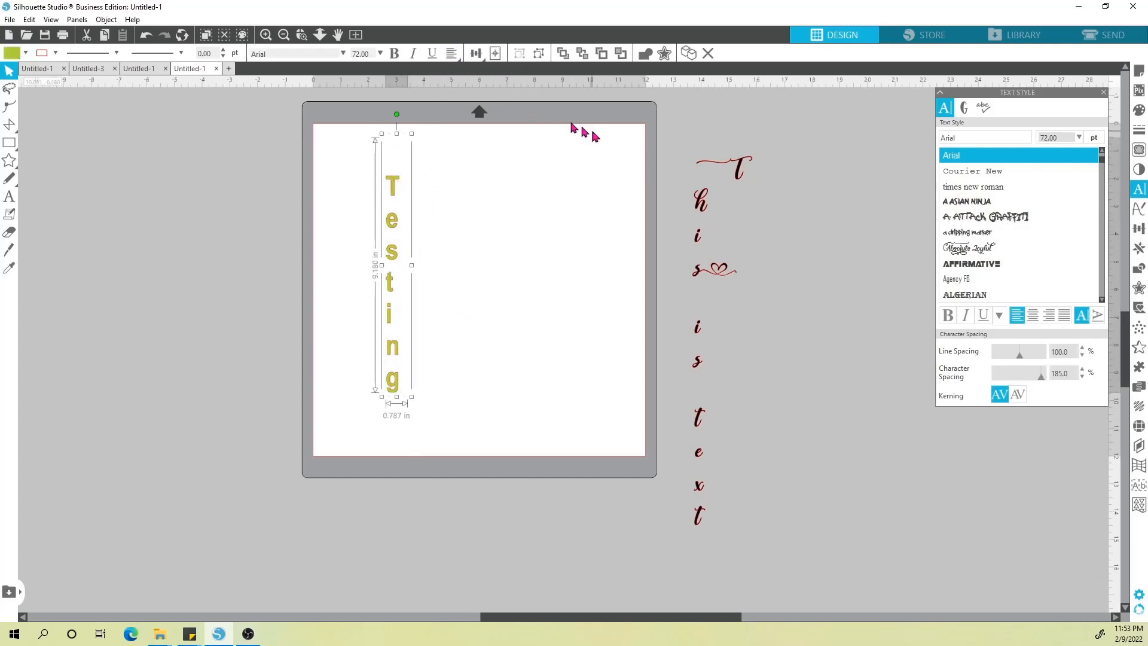
{"action": "left_click", "coordinate": [1033, 316]}
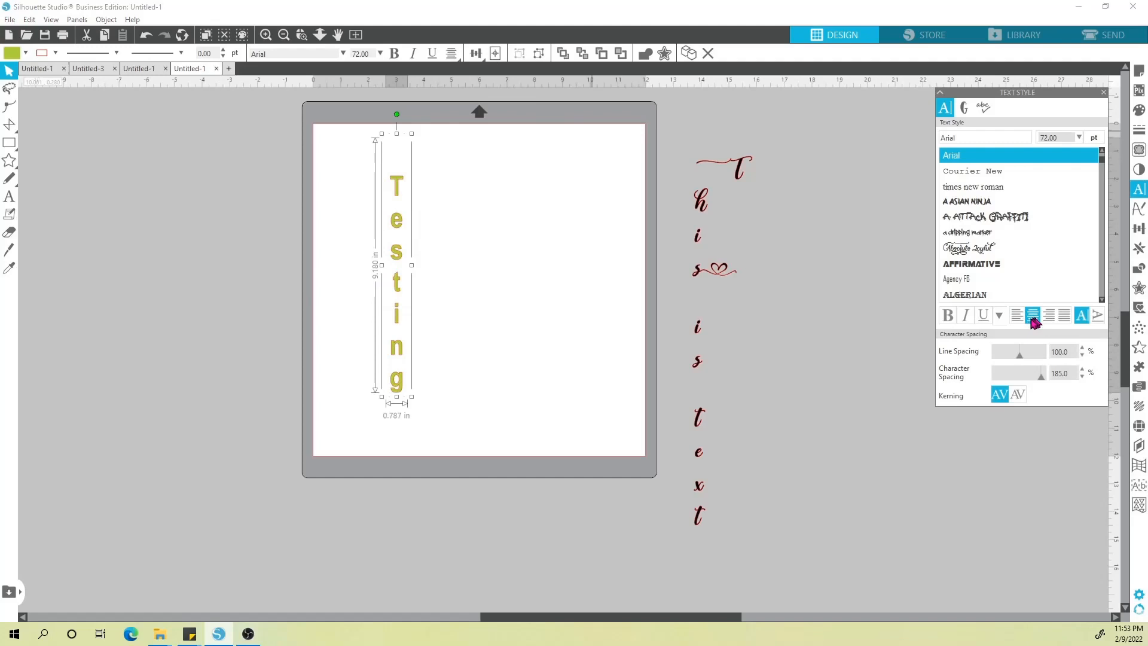
{"action": "left_click", "coordinate": [531, 276]}
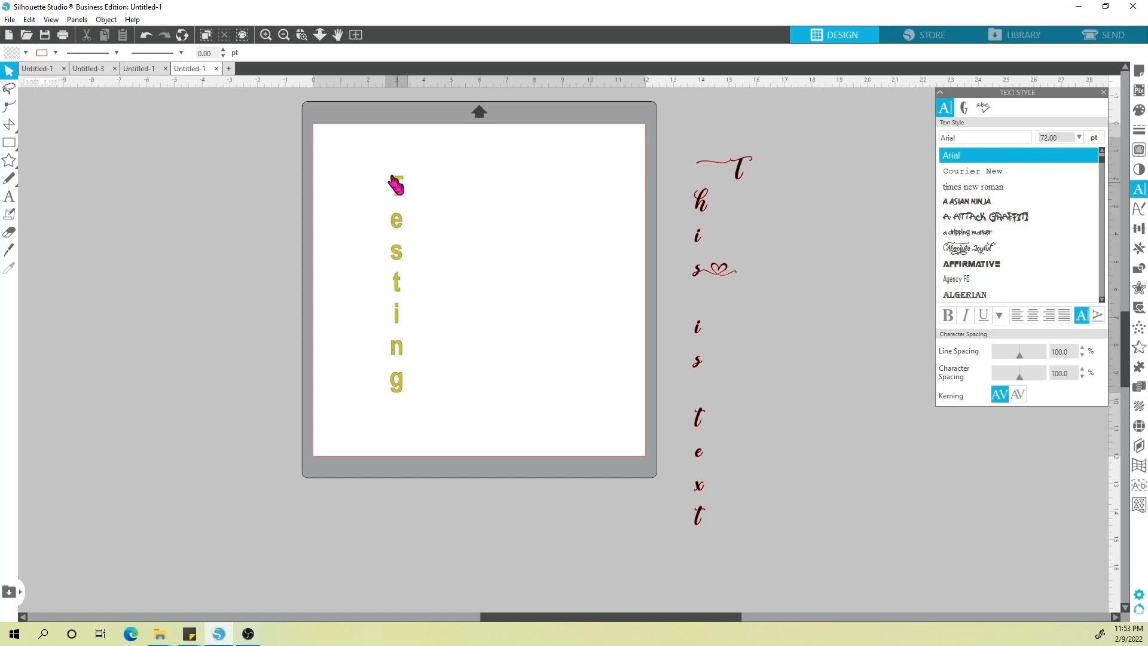
Try the "Testing" text in the mat's upper-left corner, undo that move, and reposition it slightly right of its original place
{"action": "left_click_drag", "start_coordinate": [396, 185], "coordinate": [343, 147]}
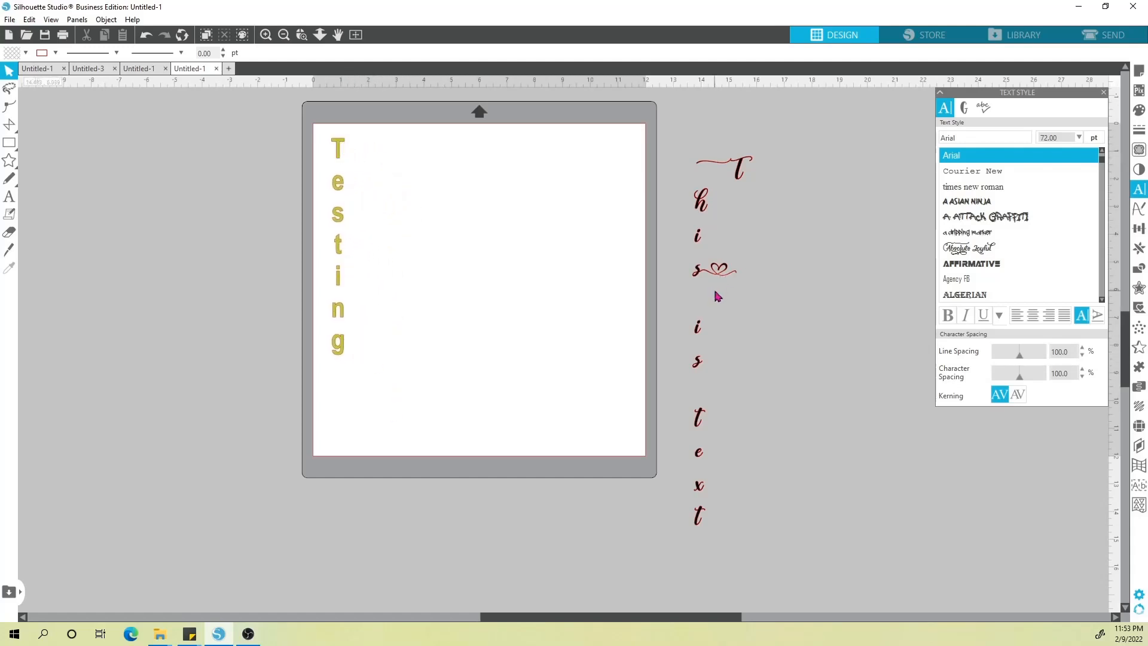
{"action": "key", "text": "ctrl+z"}
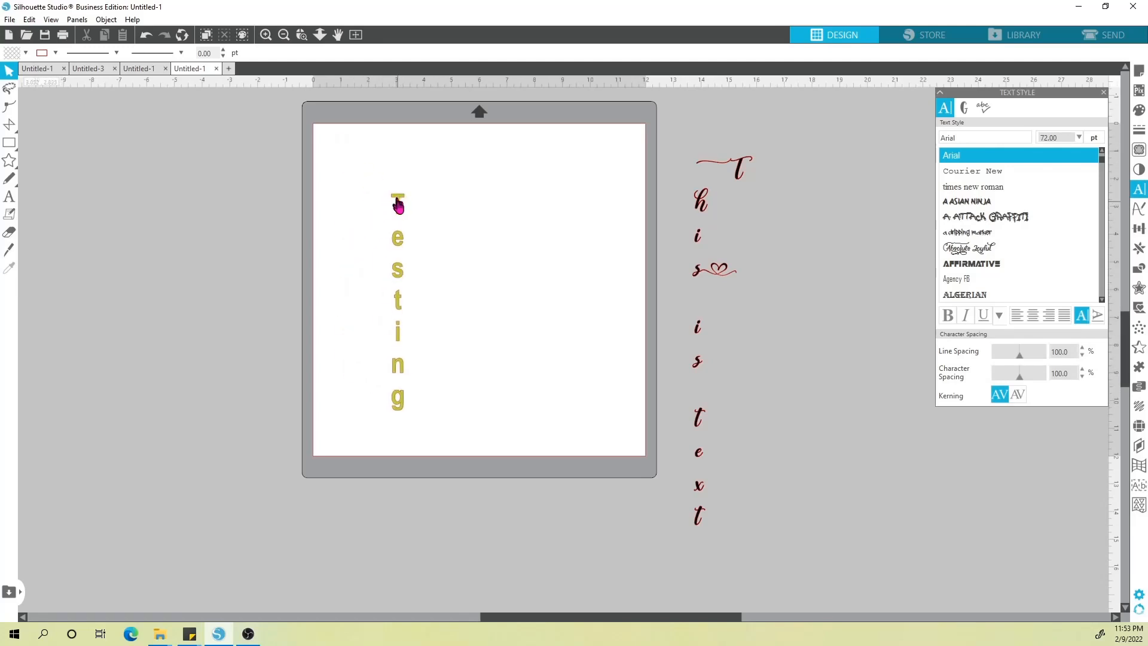
{"action": "left_click_drag", "start_coordinate": [398, 205], "coordinate": [409, 191]}
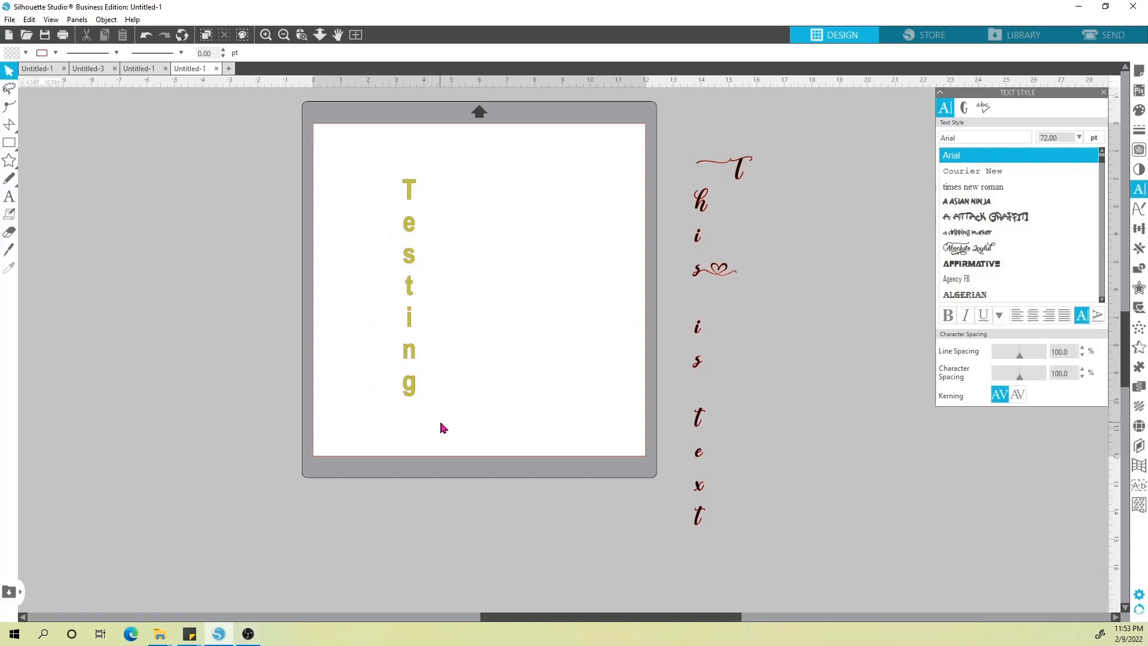
{"action": "left_click_drag", "start_coordinate": [414, 184], "coordinate": [437, 181]}
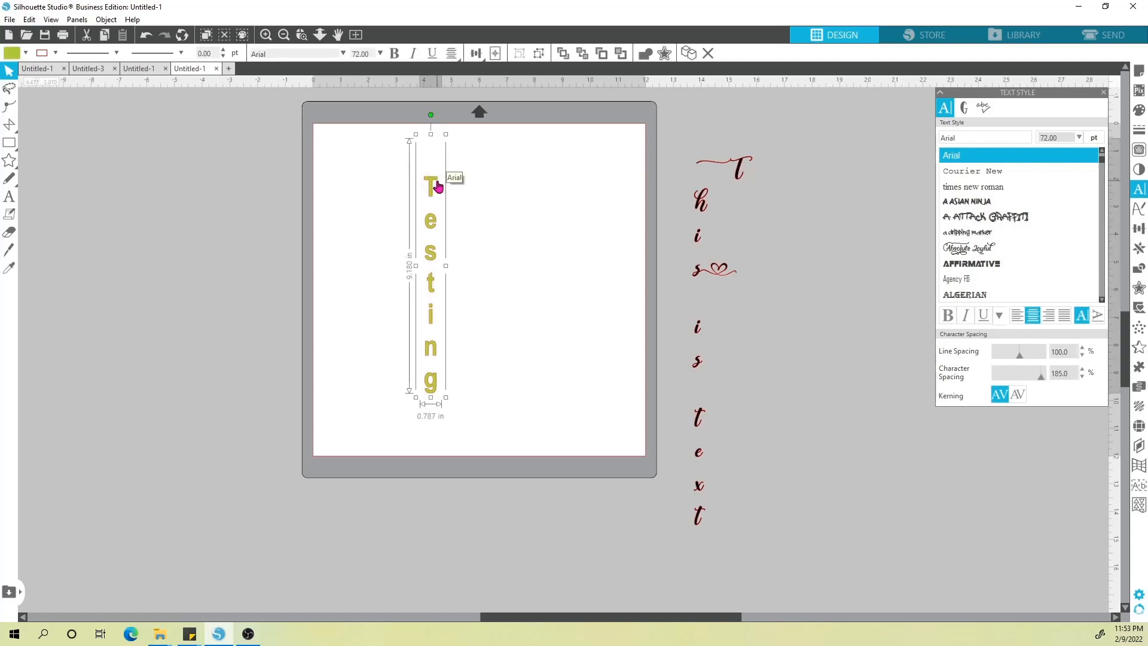
Start an offset around the "Testing" letters and try distances of 0.240, 0.600 and 0.370 in
{"action": "left_click", "coordinate": [1139, 290]}
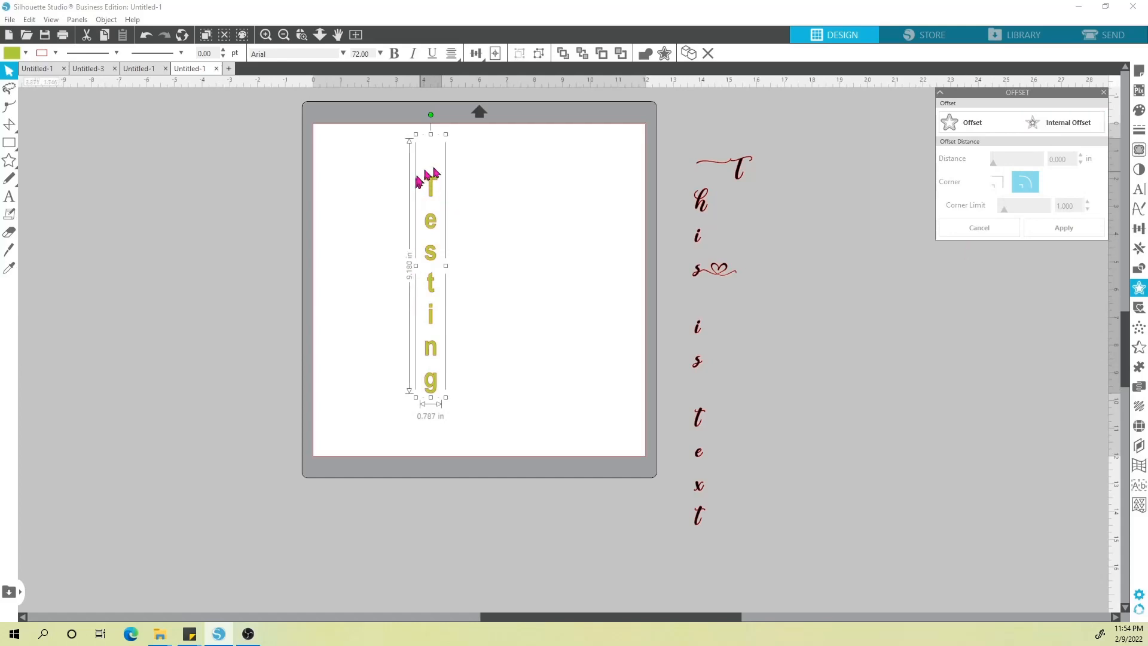
{"action": "left_click", "coordinate": [986, 122]}
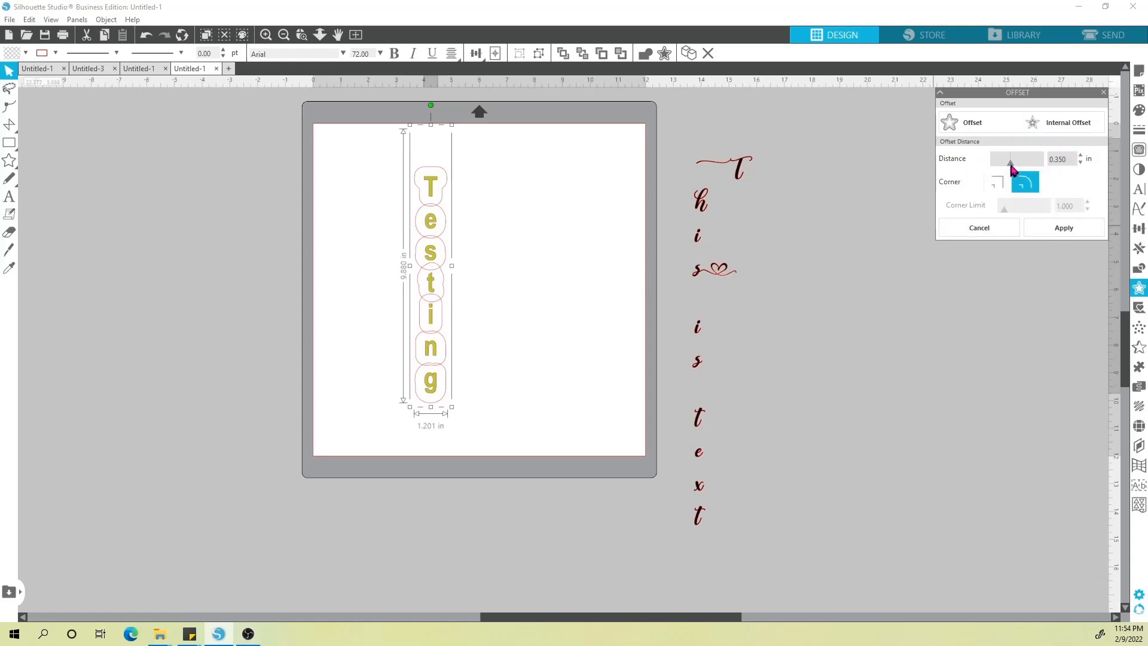
{"action": "mouse_move", "coordinate": [1014, 167]}
{"action": "left_mouse_down"}
{"action": "mouse_move", "coordinate": [1002, 171]}
{"action": "mouse_move", "coordinate": [1000, 158]}
{"action": "left_mouse_up"}
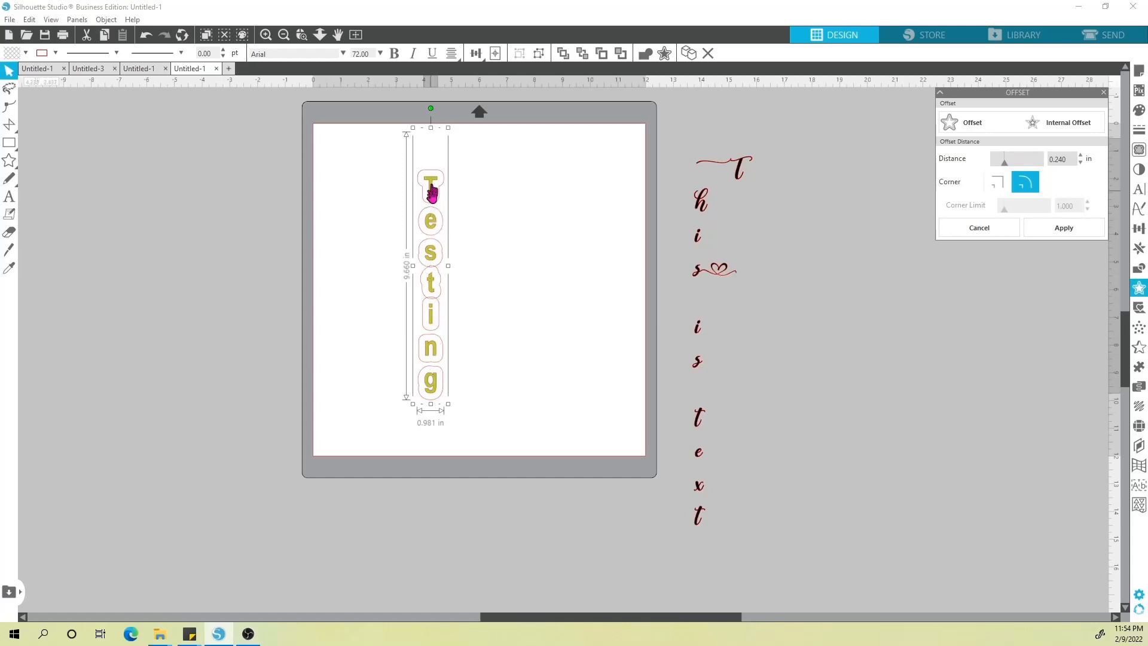
{"action": "mouse_move", "coordinate": [14, 145]}
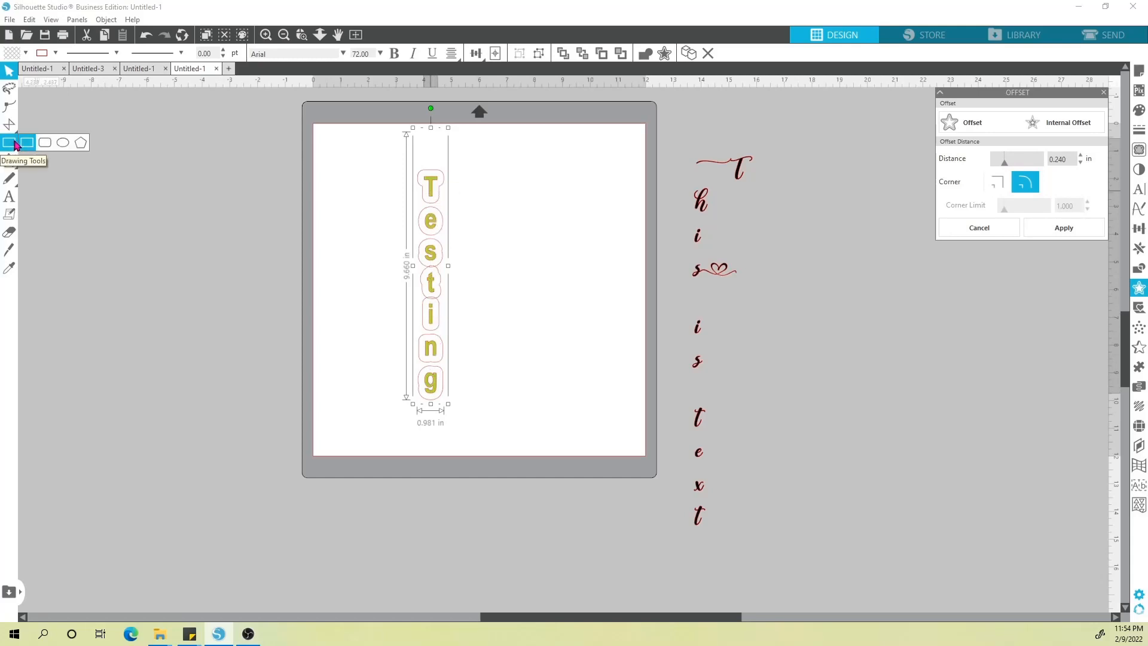
{"action": "mouse_move", "coordinate": [1005, 162]}
{"action": "left_mouse_down"}
{"action": "mouse_move", "coordinate": [1016, 171]}
{"action": "mouse_move", "coordinate": [1004, 174]}
{"action": "mouse_move", "coordinate": [1021, 172]}
{"action": "left_mouse_up"}
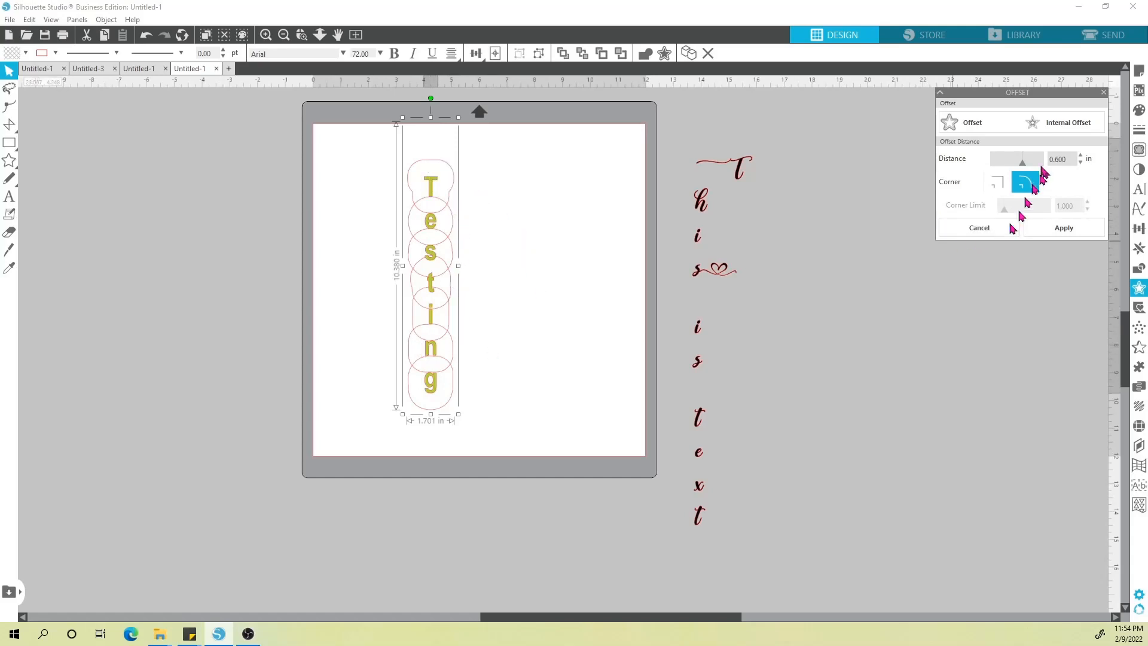
{"action": "left_click_drag", "start_coordinate": [1022, 166], "coordinate": [1011, 169]}
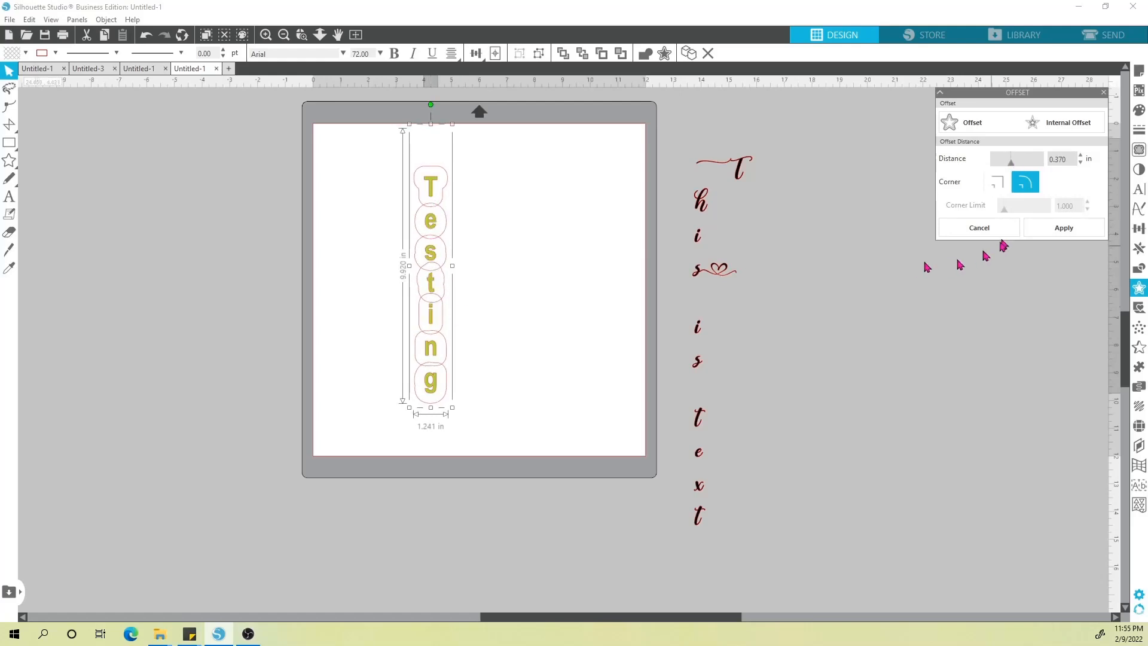
Set the offset distance to 0.350 in and apply it with rounded corners after previewing sharp ones
{"action": "left_click", "coordinate": [1080, 162]}
{"action": "left_click", "coordinate": [1080, 163]}
{"action": "left_click", "coordinate": [1080, 163]}
{"action": "left_click", "coordinate": [1080, 163]}
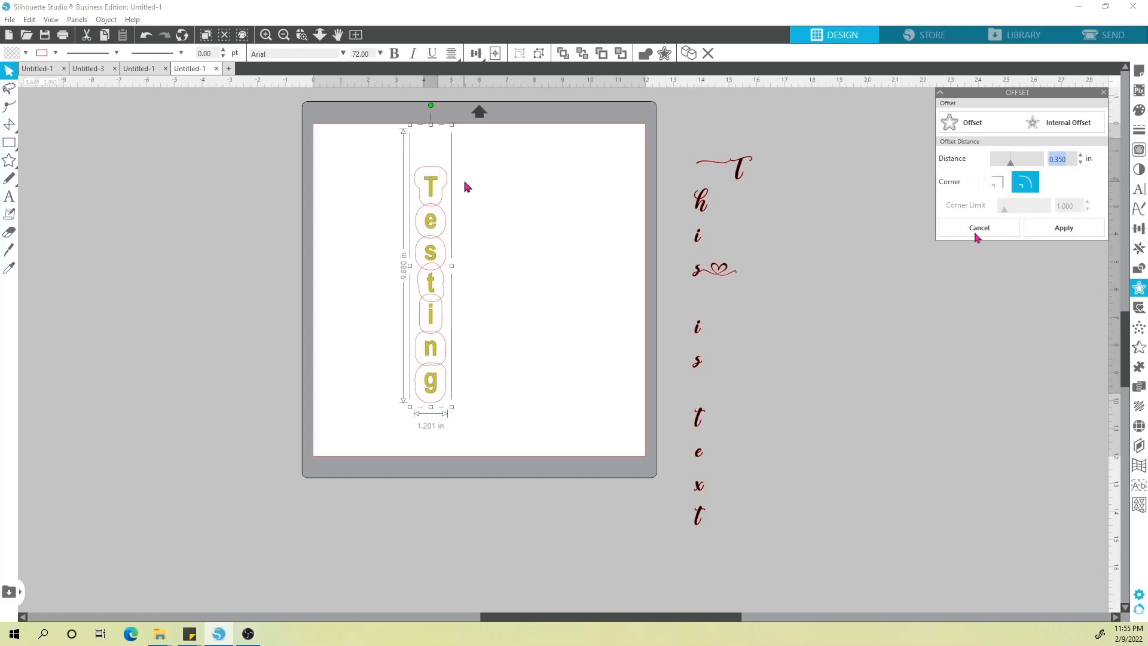
{"action": "left_click", "coordinate": [1003, 193]}
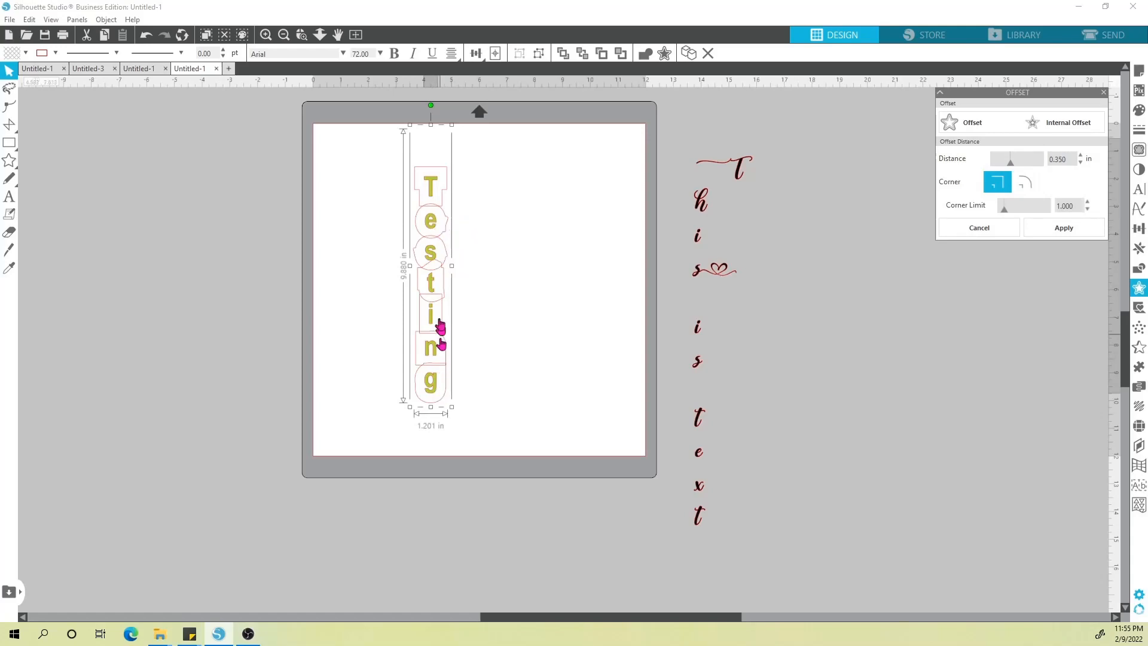
{"action": "left_click", "coordinate": [1026, 185]}
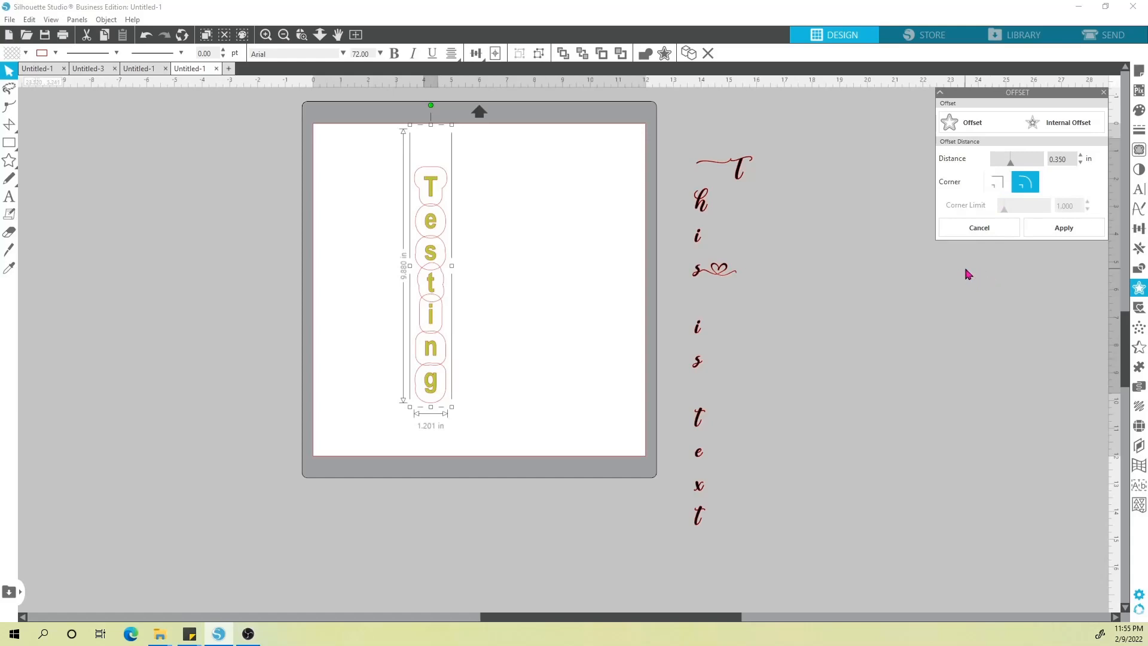
{"action": "left_click", "coordinate": [1067, 232]}
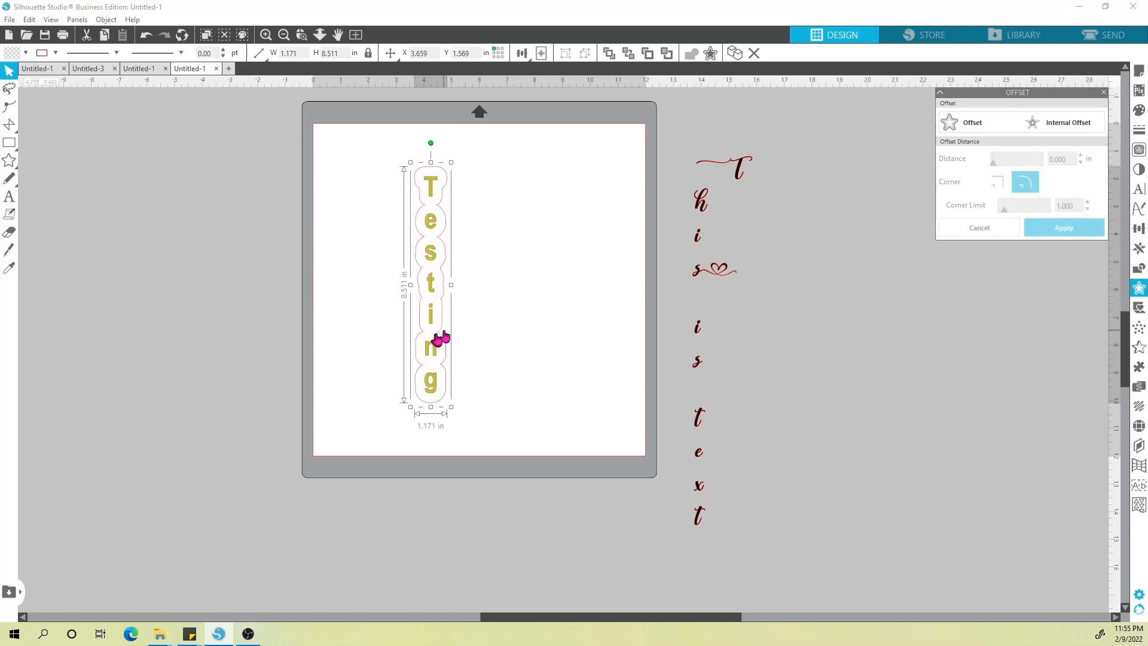
Fill the offset shape behind the letters with red, and try moving it aside before undoing that move
{"action": "left_click", "coordinate": [26, 53]}
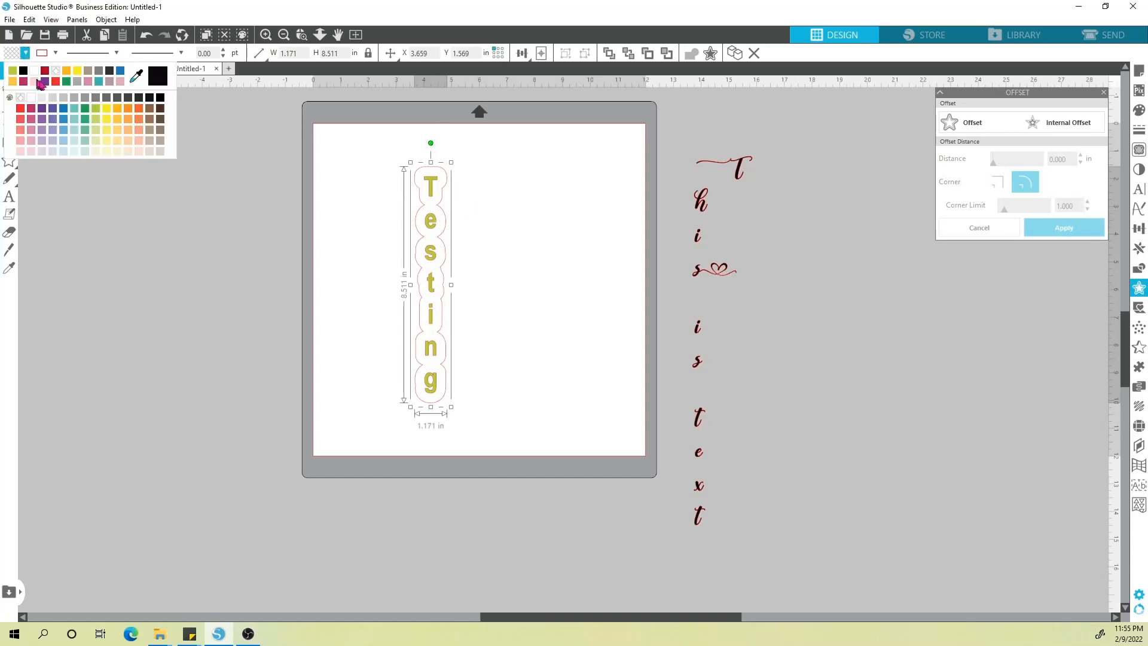
{"action": "left_click", "coordinate": [48, 73]}
{"action": "left_click", "coordinate": [550, 302]}
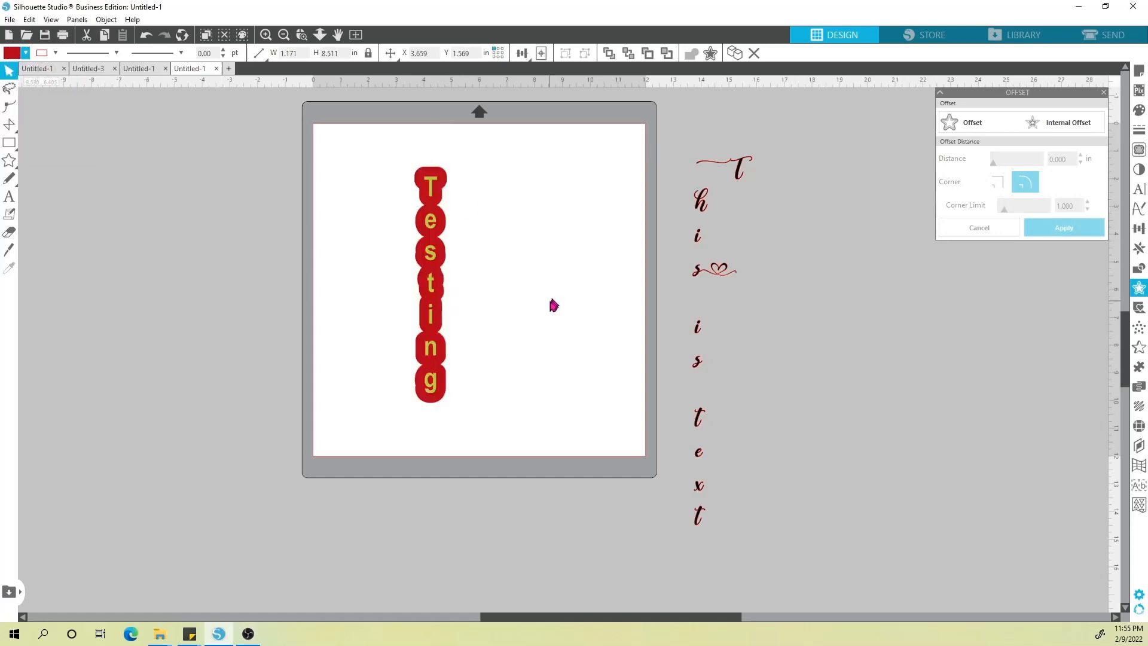
{"action": "left_click_drag", "start_coordinate": [436, 192], "coordinate": [476, 199]}
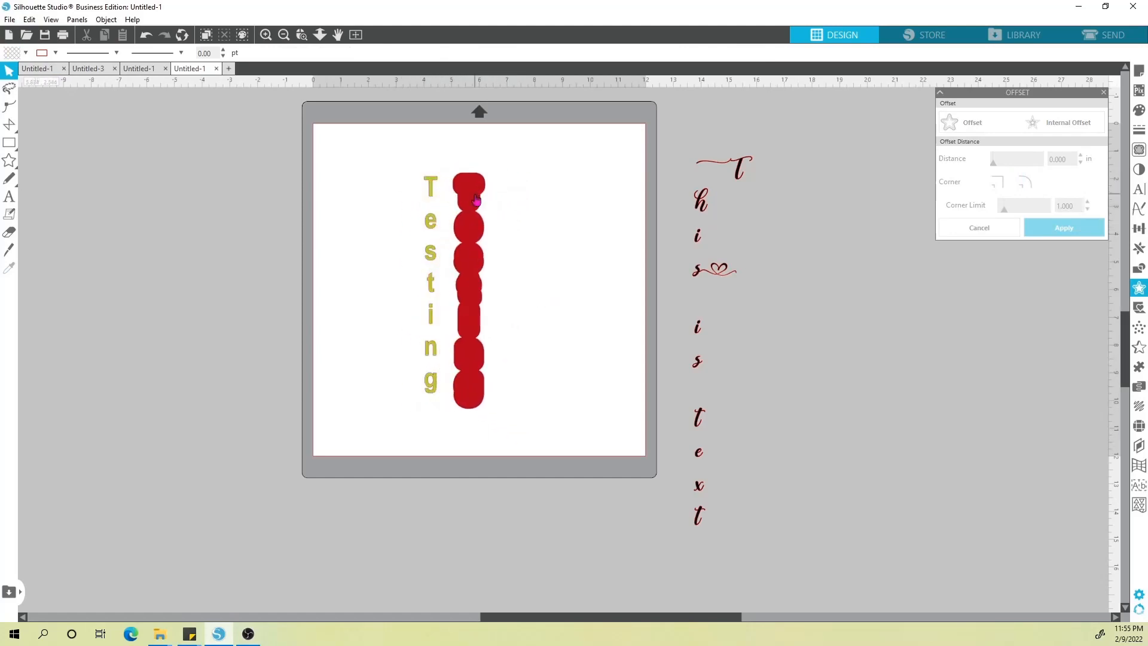
{"action": "key", "text": "ctrl+z"}
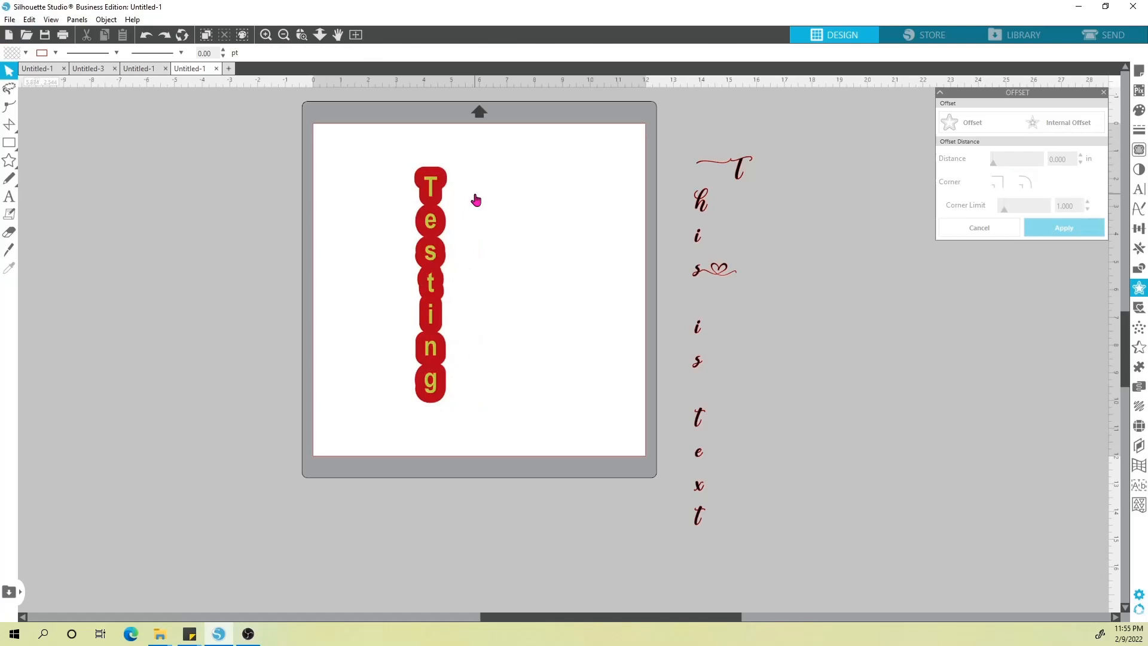
Apply an internal offset of 0.150 in with sharp corners to the red shape
{"action": "left_click", "coordinate": [450, 175]}
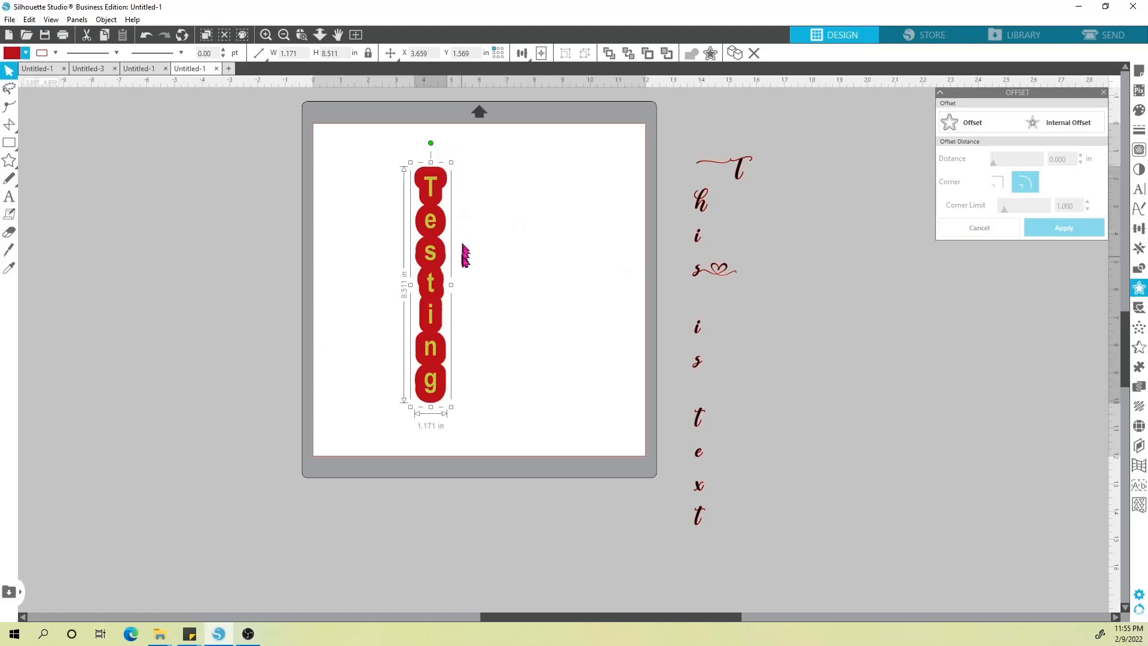
{"action": "left_click", "coordinate": [1069, 123]}
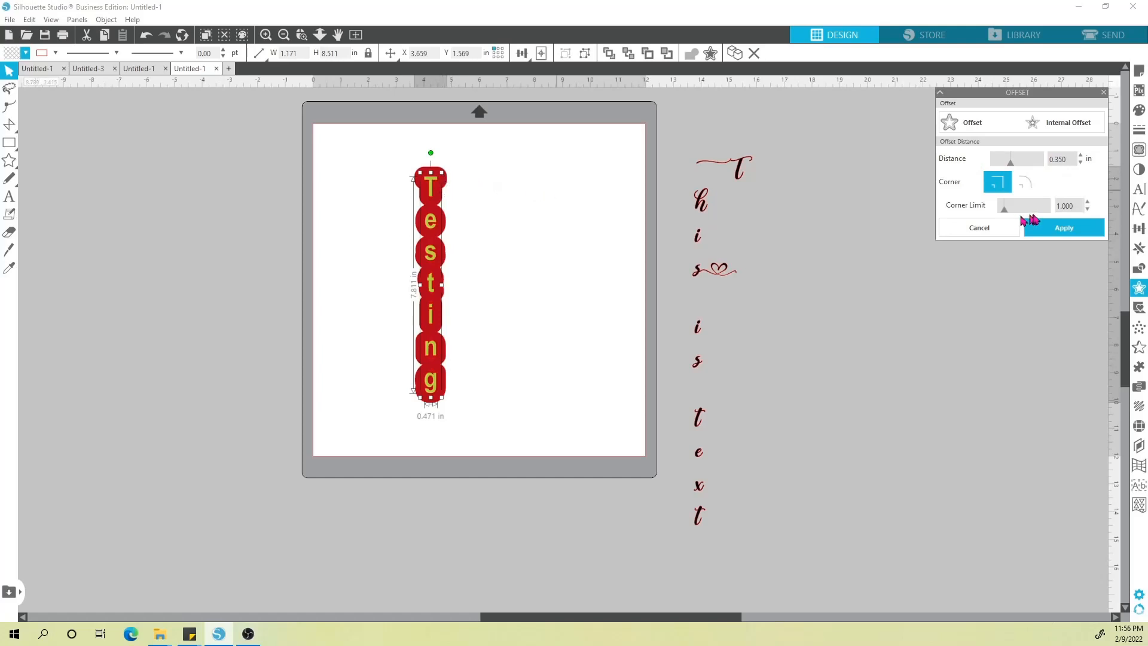
{"action": "double_click", "coordinate": [1068, 161]}
{"action": "type", "text": ".15"}
{"action": "key", "text": "Return"}
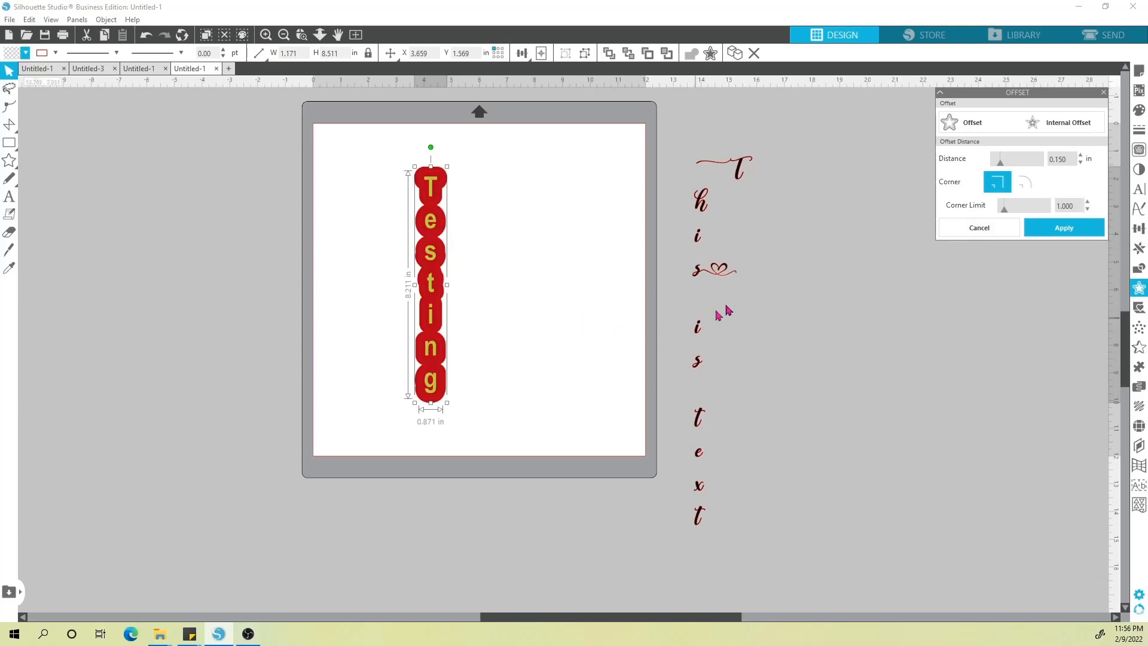
{"action": "left_click", "coordinate": [1054, 233]}
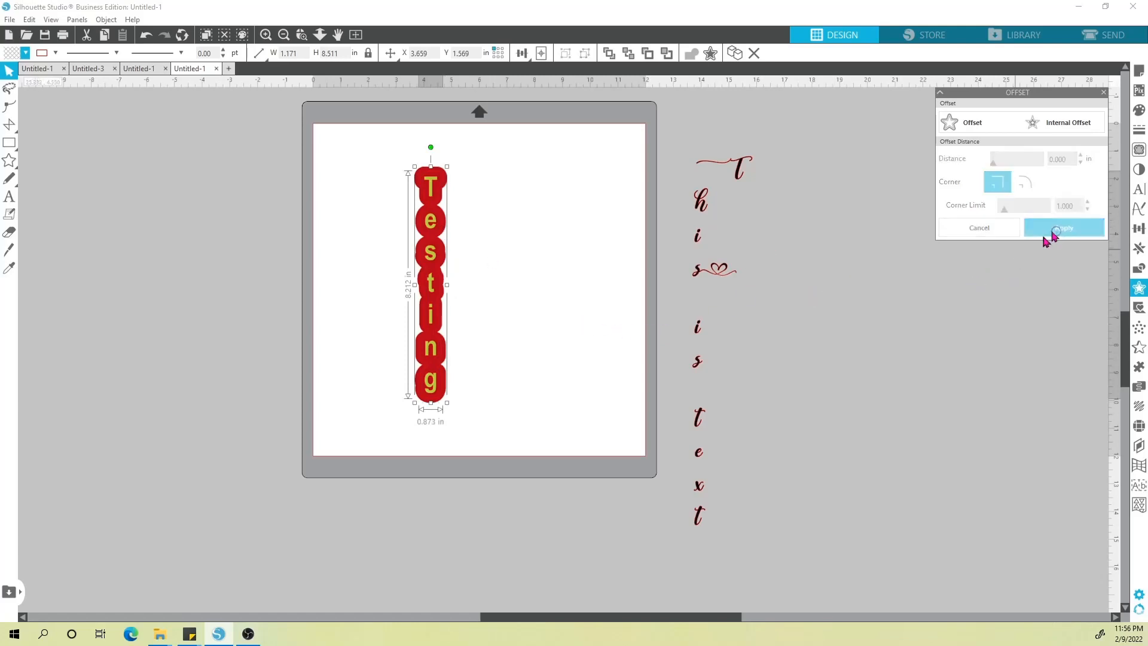
Fill the internal offset with white, and try moving it aside before undoing that move
{"action": "left_click", "coordinate": [25, 53]}
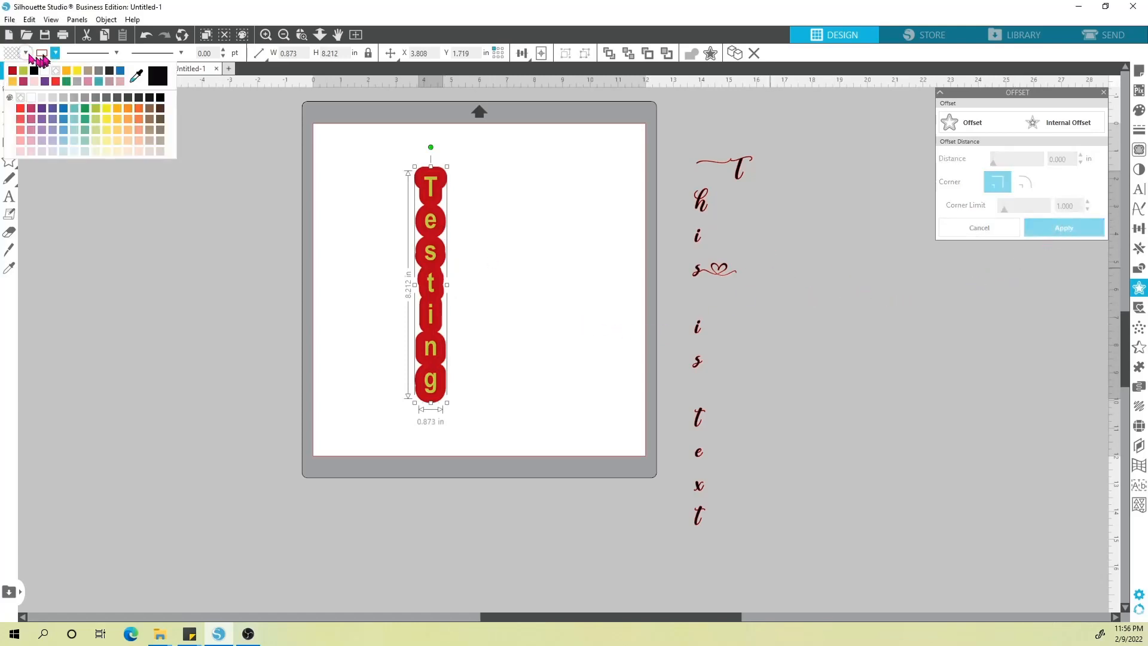
{"action": "left_click", "coordinate": [61, 77]}
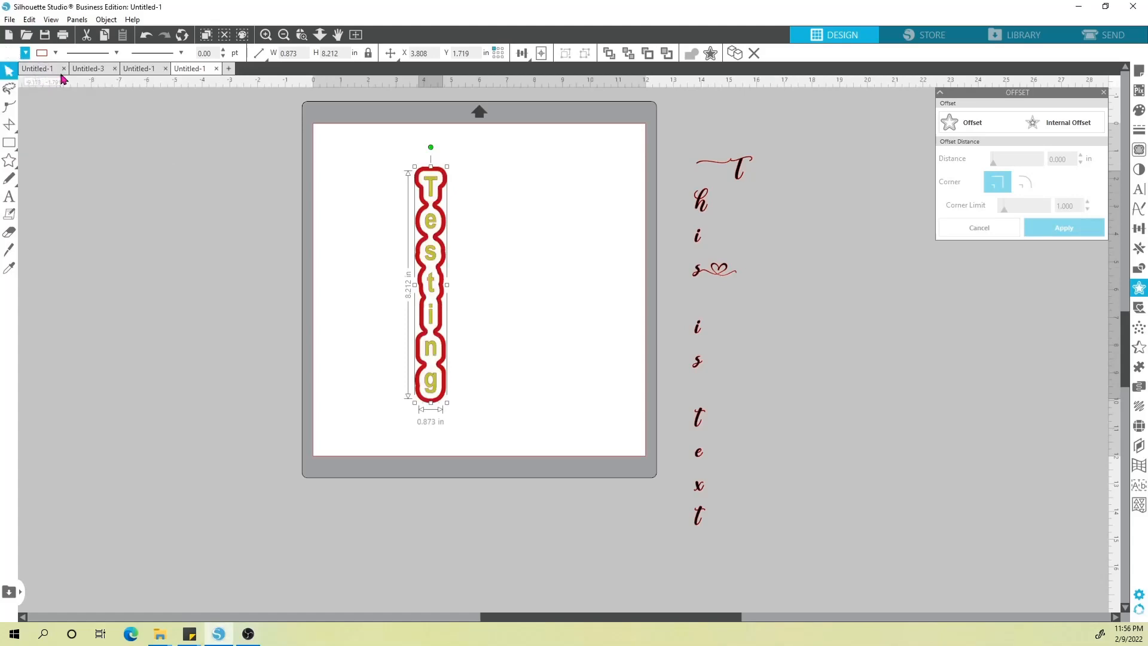
{"action": "left_click", "coordinate": [582, 263]}
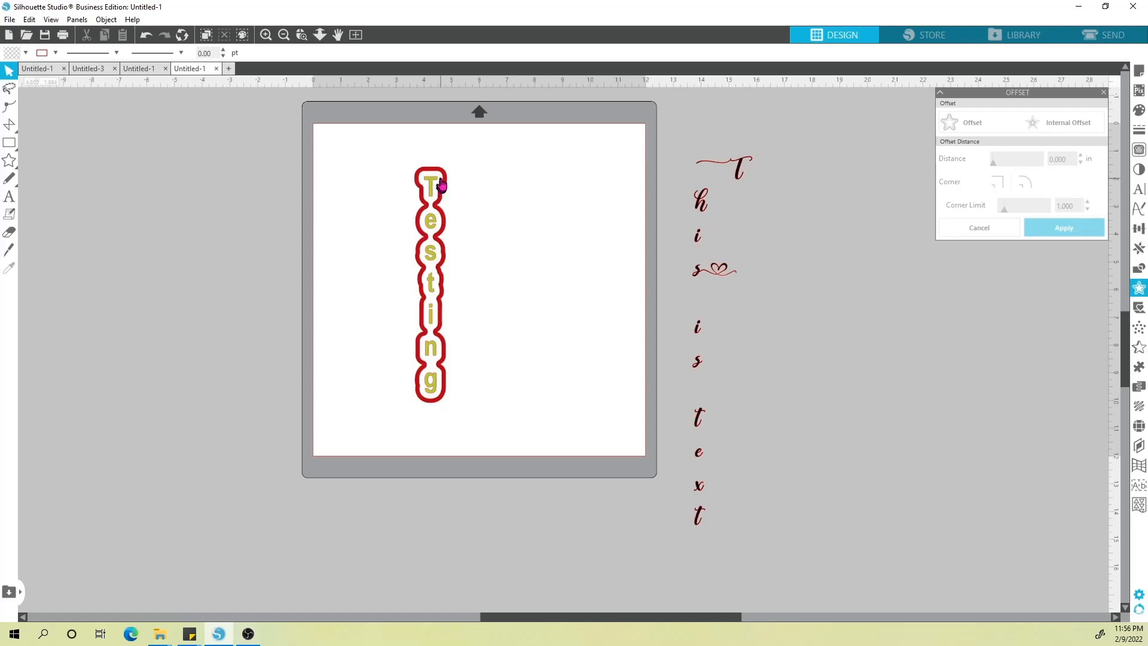
{"action": "left_click_drag", "start_coordinate": [441, 184], "coordinate": [472, 179]}
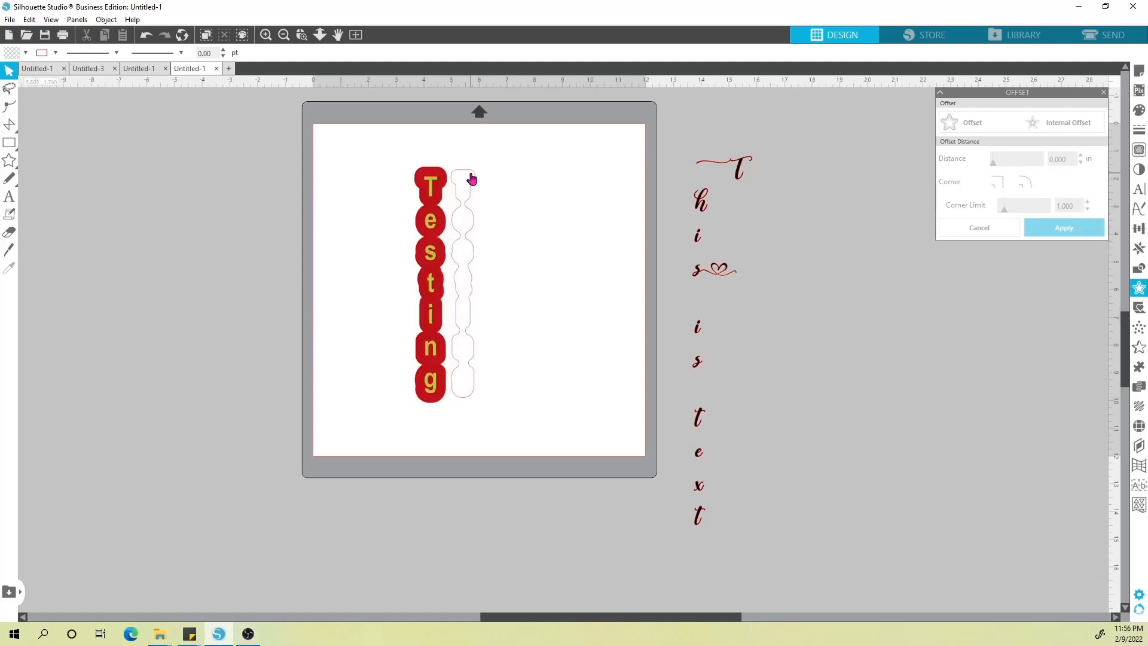
{"action": "key", "text": "ctrl+z"}
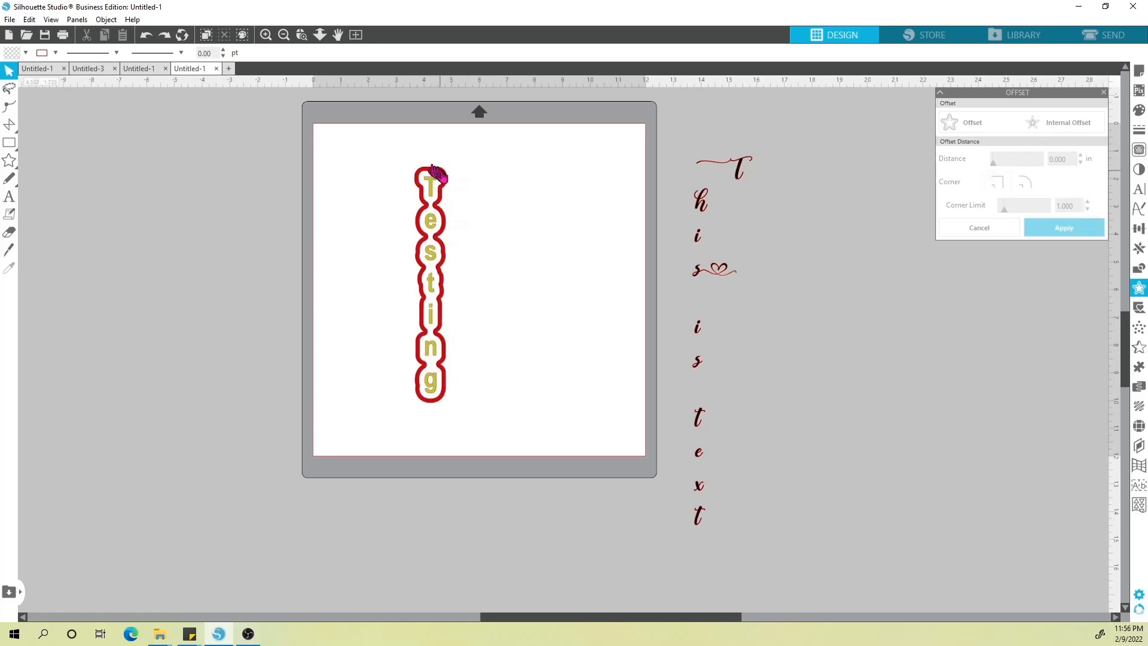
Group the "Testing" text with its red and white offsets and move the group to the mat's upper-left corner
{"action": "left_click", "coordinate": [416, 175]}
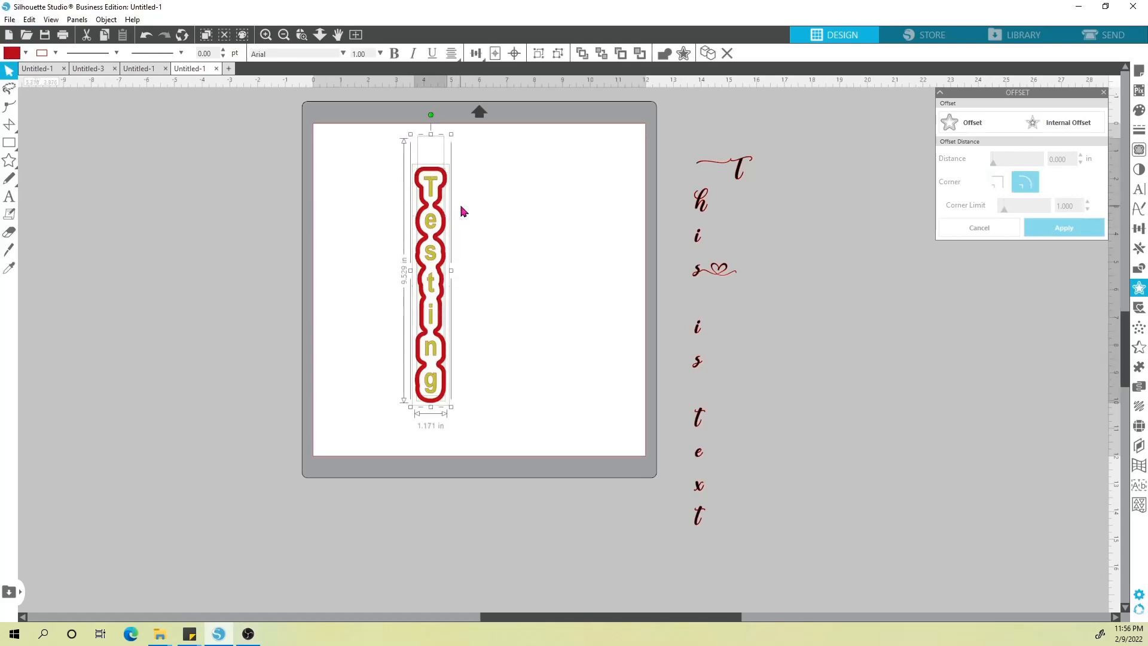
{"action": "left_click", "coordinate": [540, 55]}
{"action": "left_click_drag", "start_coordinate": [438, 179], "coordinate": [373, 165]}
{"action": "left_click", "coordinate": [402, 172]}
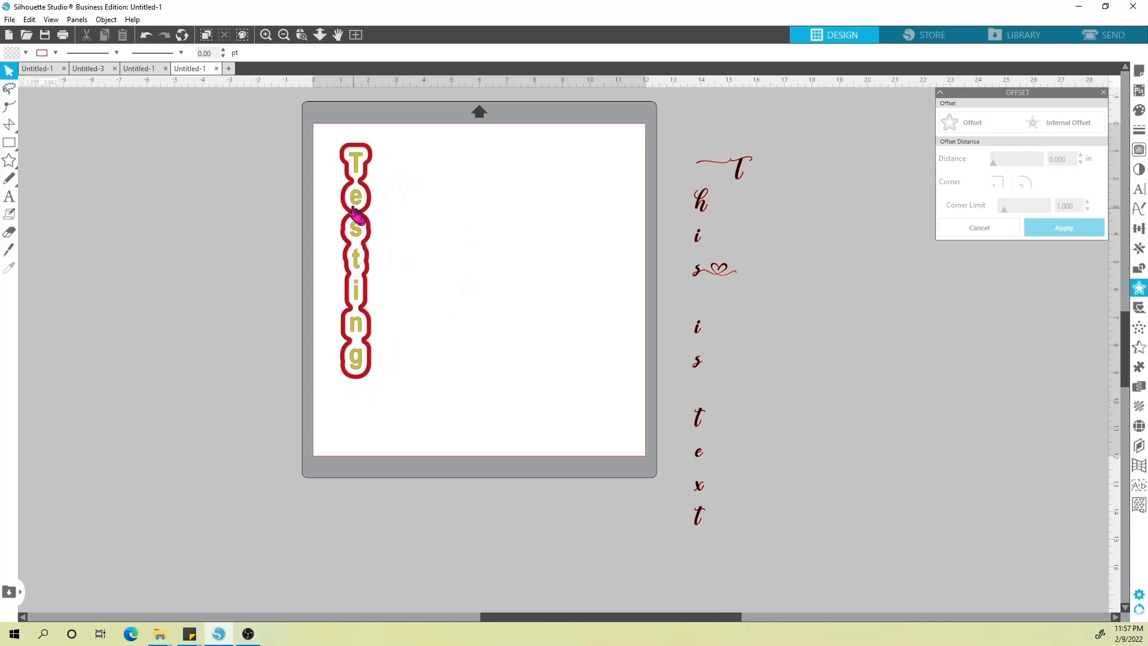
{"action": "left_click_drag", "start_coordinate": [357, 212], "coordinate": [341, 200]}
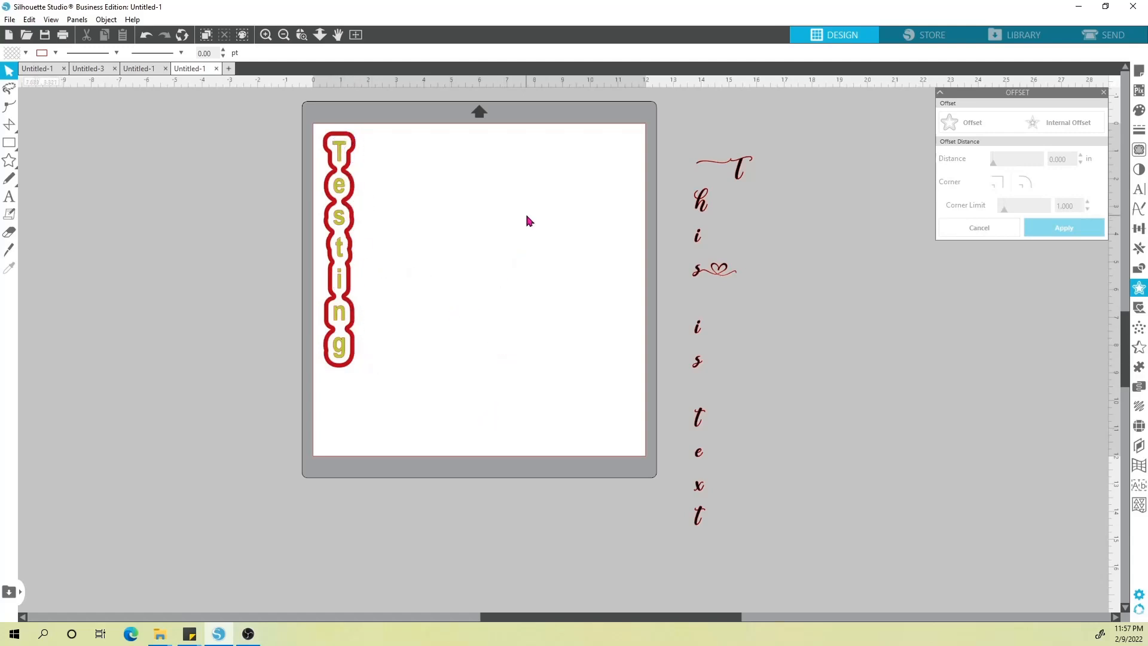
Move the "Testing" group off the mat and add the text "Curved" near the top of the mat
{"action": "left_click_drag", "start_coordinate": [345, 219], "coordinate": [230, 251]}
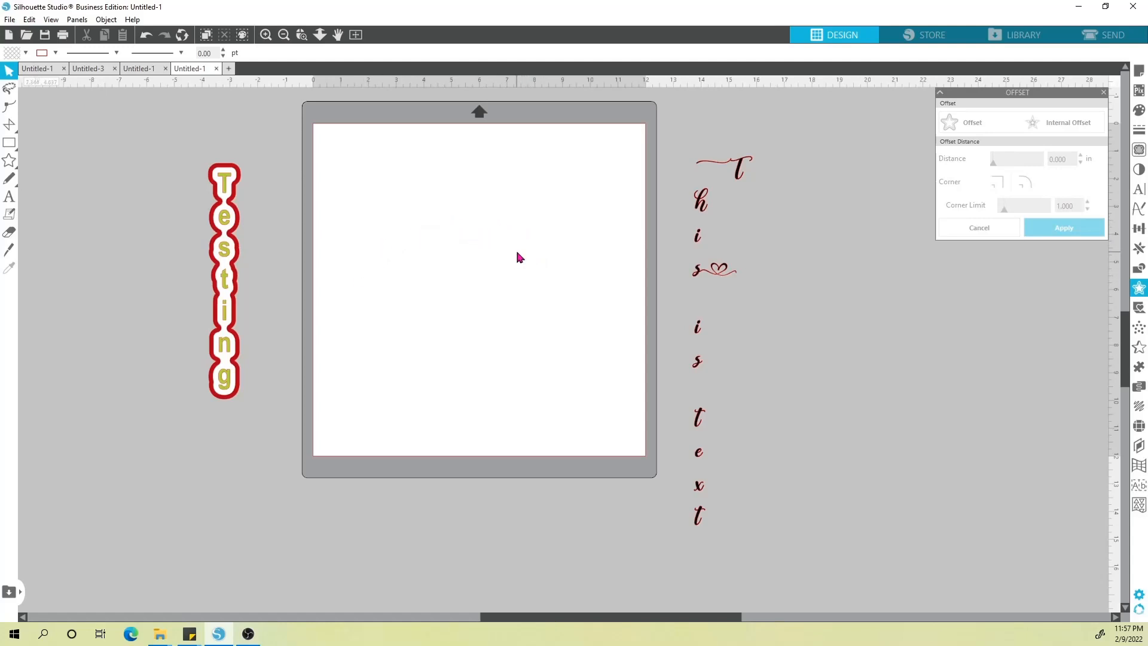
{"action": "mouse_move", "coordinate": [11, 125]}
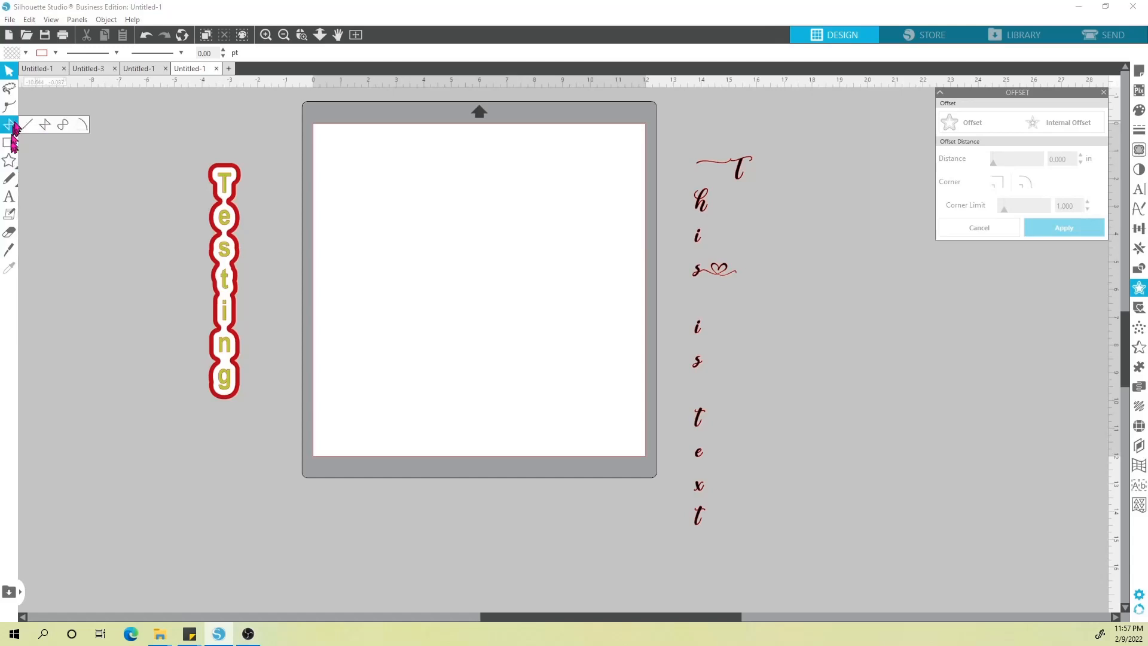
{"action": "left_click", "coordinate": [9, 196]}
{"action": "left_click", "coordinate": [388, 175]}
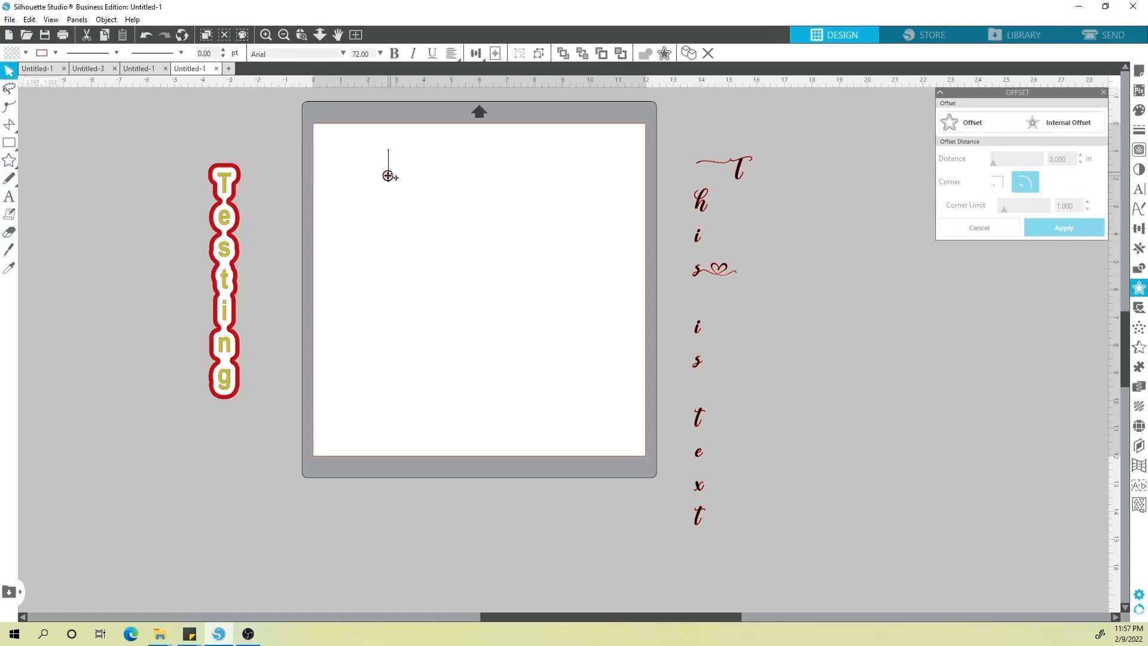
{"action": "type", "text": "Curved"}
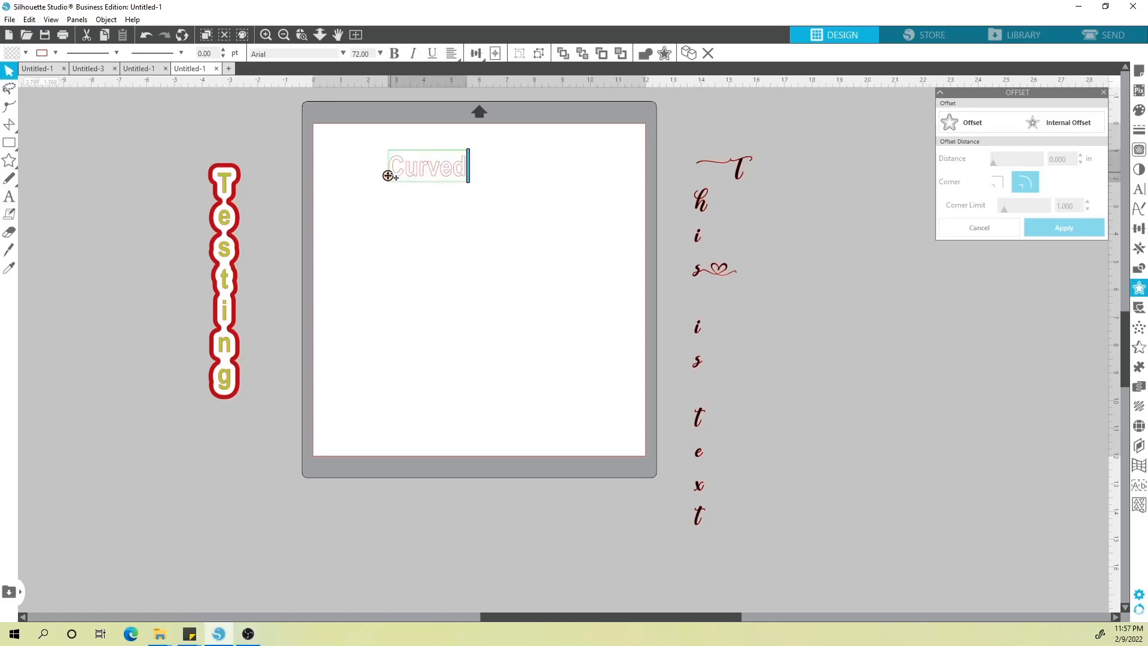
Fill the "Curved" text with orange
{"action": "left_click", "coordinate": [502, 207]}
{"action": "left_click", "coordinate": [453, 171]}
{"action": "left_click", "coordinate": [25, 54]}
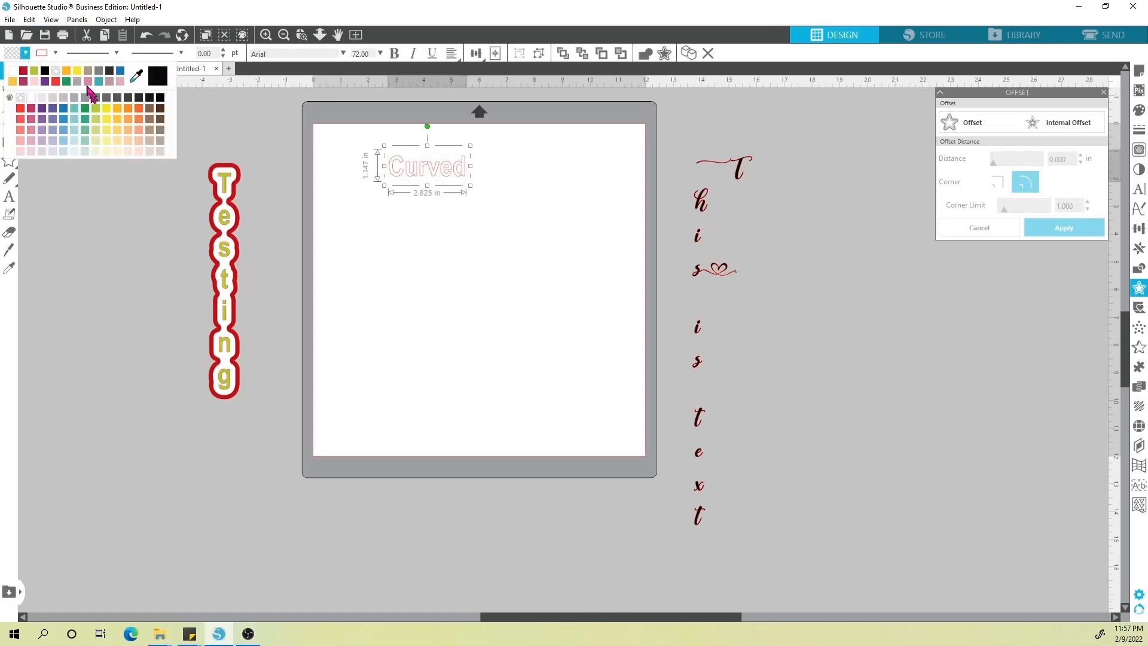
{"action": "left_click", "coordinate": [67, 71]}
{"action": "left_click", "coordinate": [507, 201]}
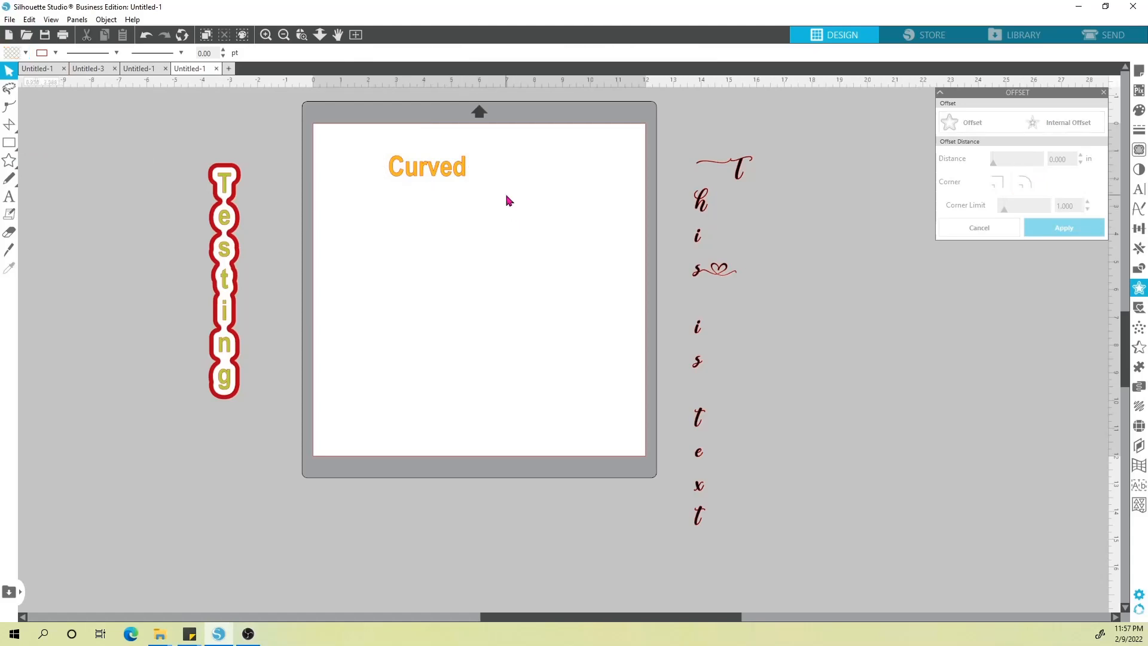
Open the "Curved" text for editing, widen its text box slightly, and nudge it down by its path control point
{"action": "left_click", "coordinate": [444, 168]}
{"action": "double_click", "coordinate": [441, 168]}
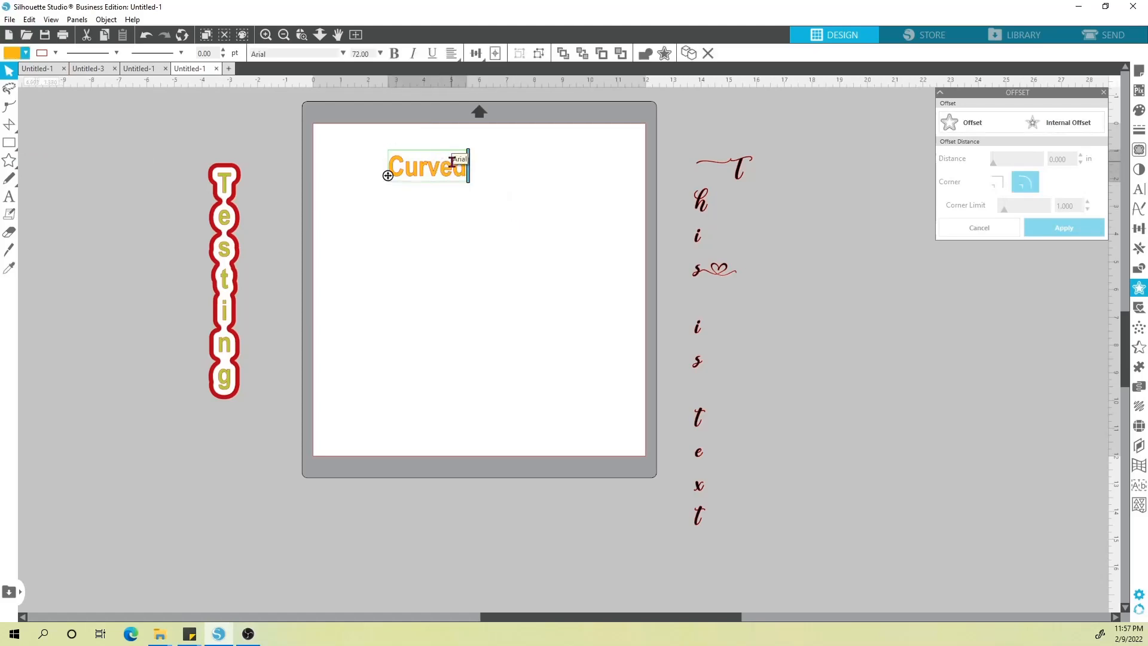
{"action": "left_click", "coordinate": [438, 207]}
{"action": "double_click", "coordinate": [439, 174]}
{"action": "left_click", "coordinate": [420, 167]}
{"action": "left_click", "coordinate": [446, 169]}
{"action": "left_click", "coordinate": [426, 170]}
{"action": "mouse_move", "coordinate": [469, 166]}
{"action": "left_mouse_down"}
{"action": "mouse_move", "coordinate": [428, 167]}
{"action": "mouse_move", "coordinate": [476, 167]}
{"action": "left_mouse_up"}
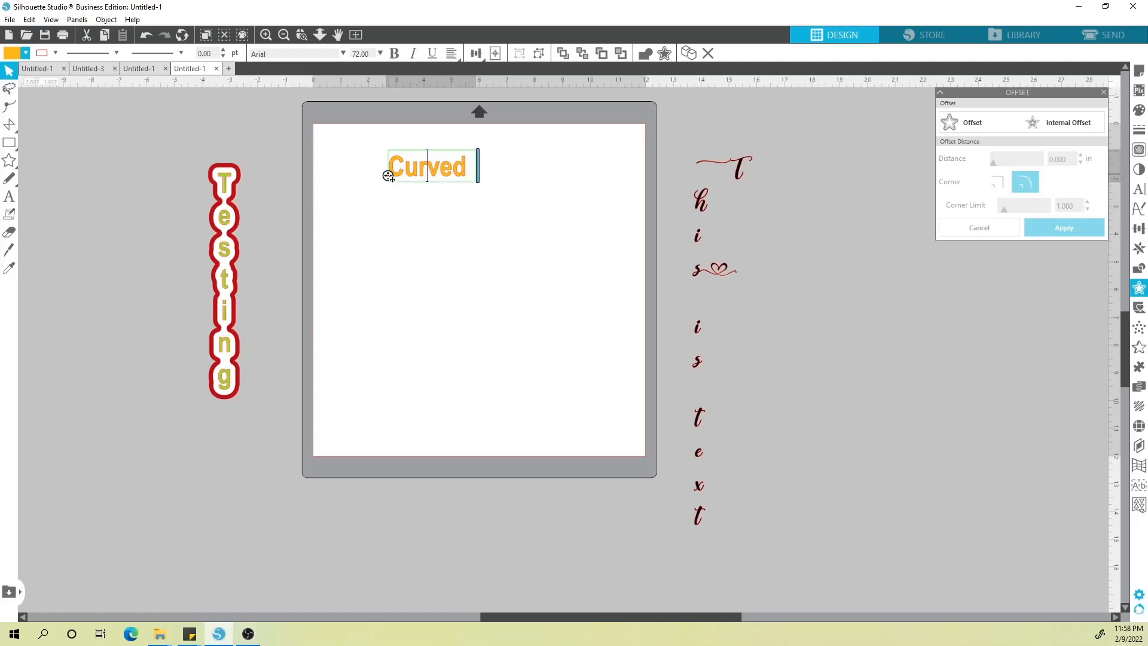
{"action": "mouse_move", "coordinate": [389, 176]}
{"action": "left_mouse_down"}
{"action": "mouse_move", "coordinate": [400, 246]}
{"action": "mouse_move", "coordinate": [391, 182]}
{"action": "left_mouse_up"}
{"action": "left_click", "coordinate": [428, 228]}
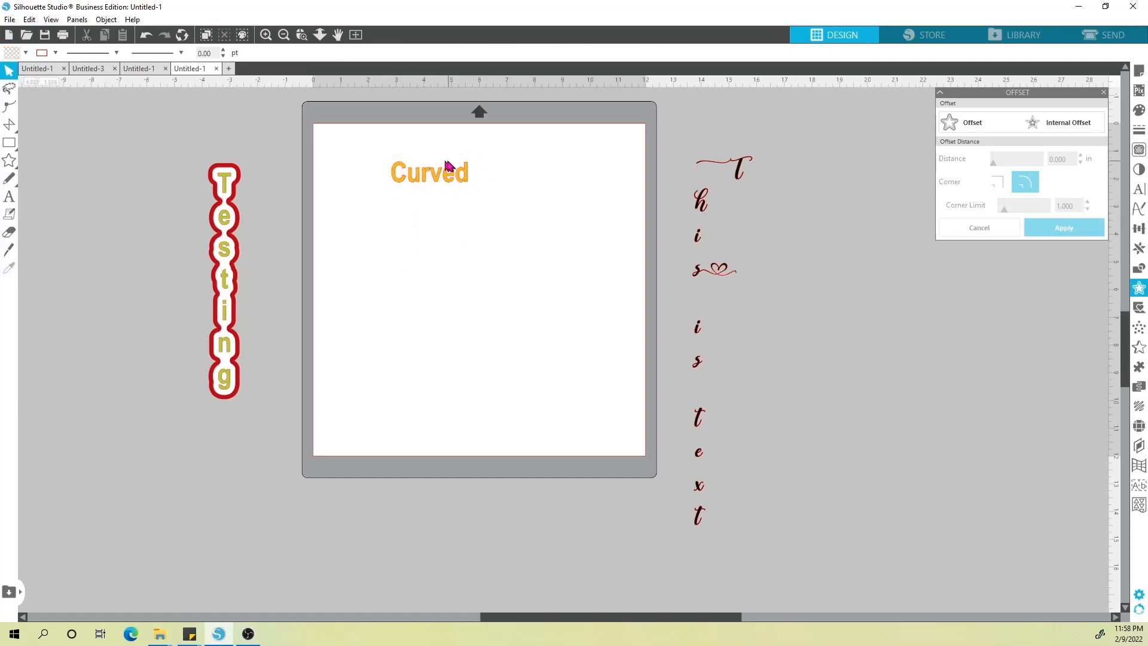
Move the "Curved" text a little lower on the mat, using its path control point
{"action": "mouse_move", "coordinate": [434, 181]}
{"action": "left_mouse_down"}
{"action": "mouse_move", "coordinate": [440, 248]}
{"action": "mouse_move", "coordinate": [368, 240]}
{"action": "mouse_move", "coordinate": [455, 196]}
{"action": "mouse_move", "coordinate": [438, 195]}
{"action": "left_mouse_up"}
{"action": "double_click", "coordinate": [445, 189]}
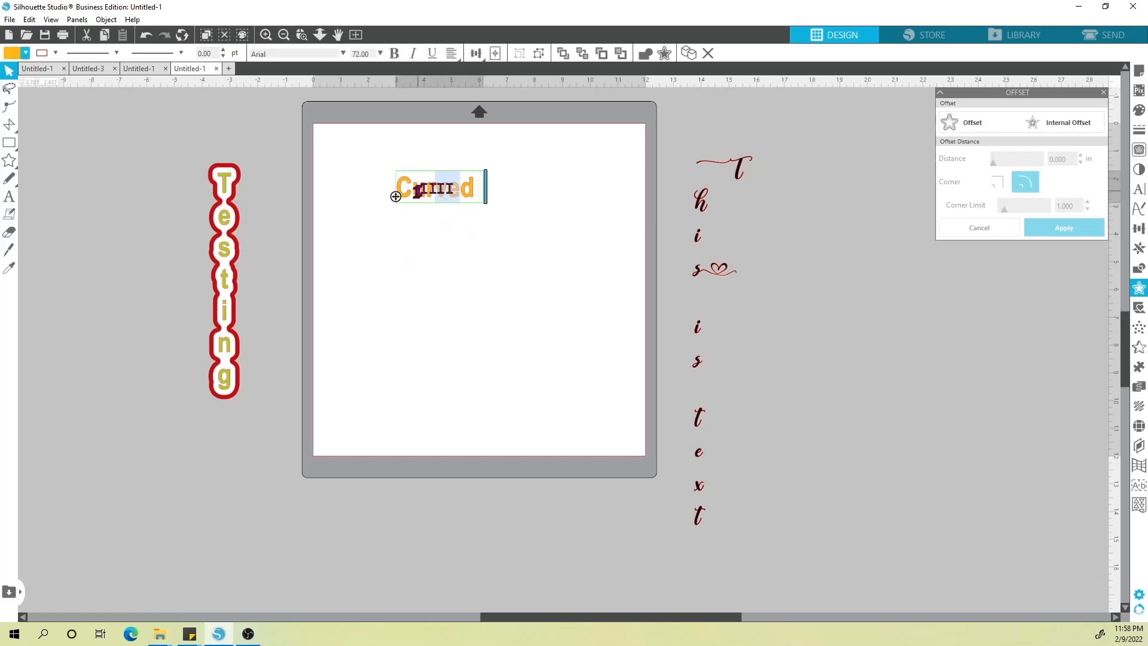
{"action": "left_click_drag", "start_coordinate": [460, 186], "coordinate": [394, 210]}
{"action": "left_click", "coordinate": [494, 229]}
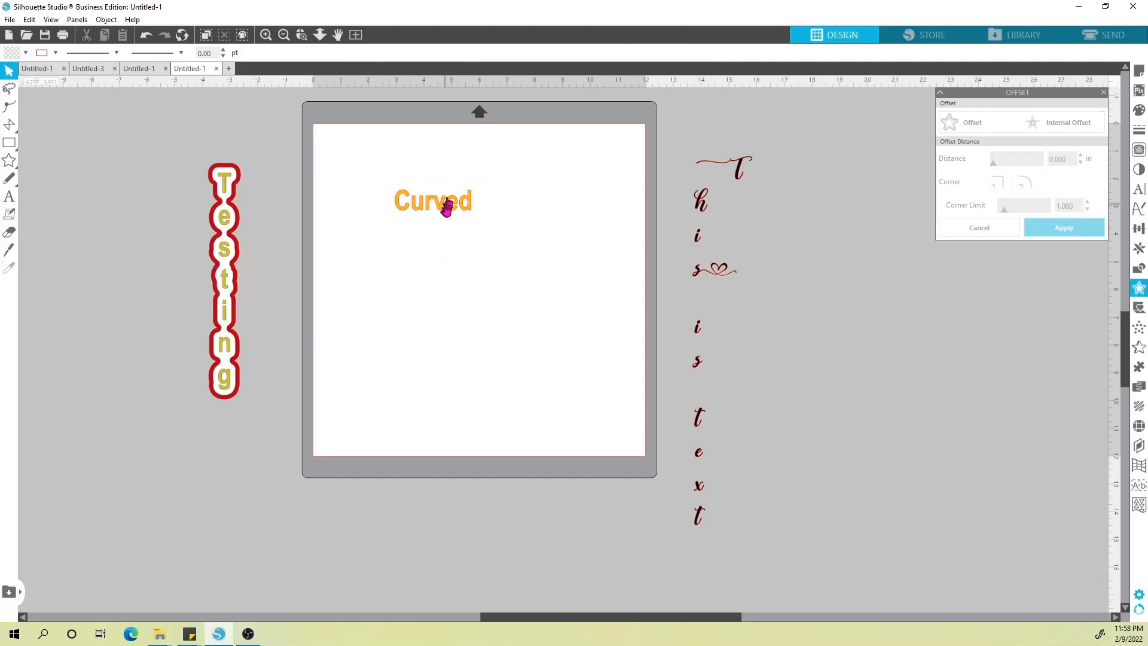
{"action": "double_click", "coordinate": [407, 214]}
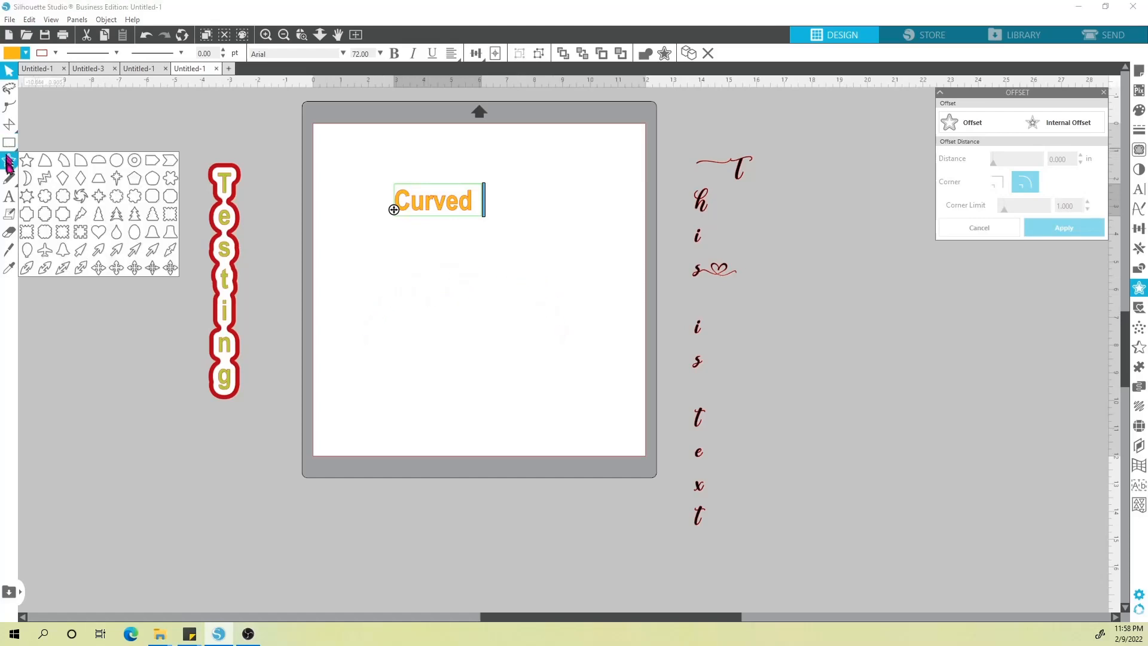
Draw an ellipse about 5.2 by 5.8 in below the "Curved" text and narrow it to about 4.2 in wide
{"action": "mouse_move", "coordinate": [9, 148]}
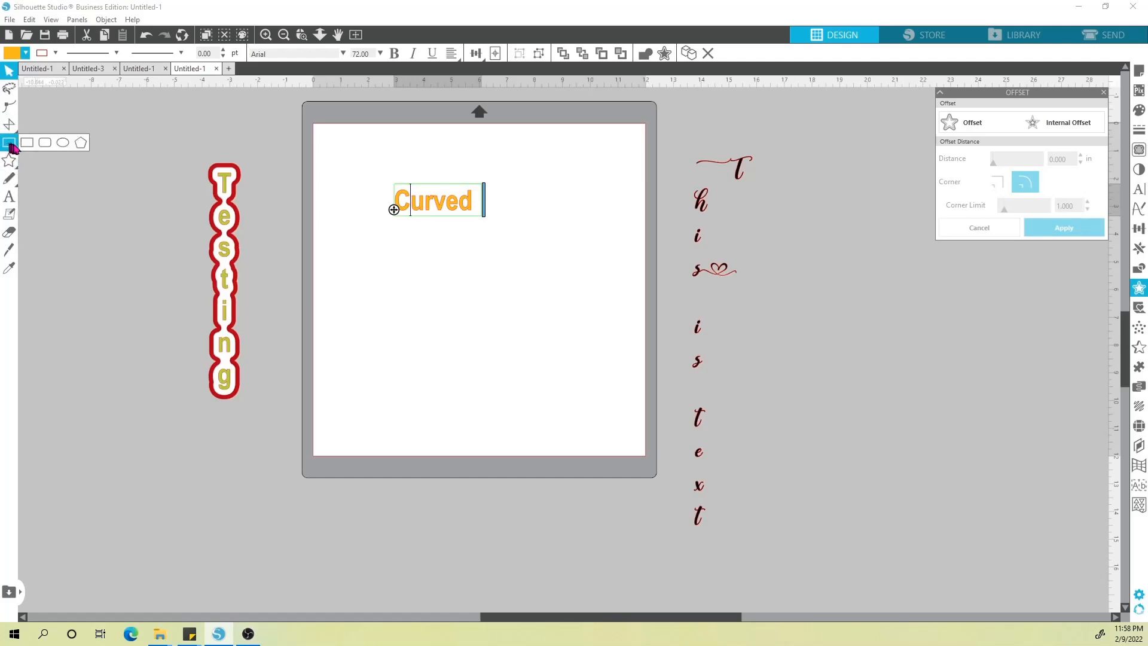
{"action": "left_click", "coordinate": [63, 142]}
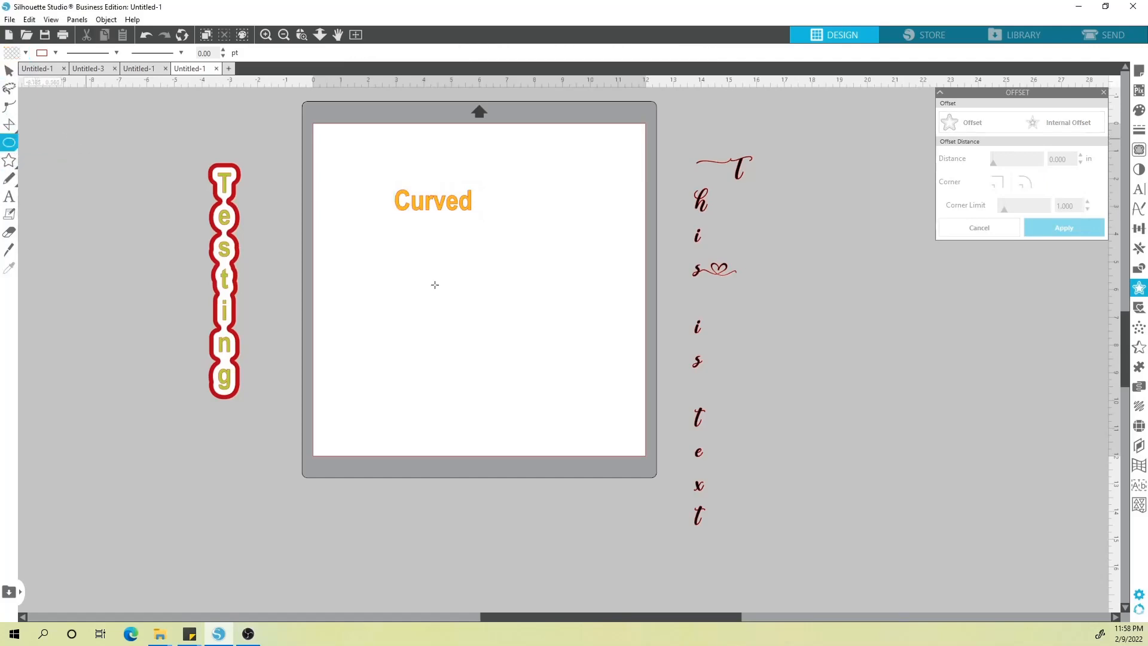
{"action": "left_click_drag", "start_coordinate": [401, 271], "coordinate": [545, 440]}
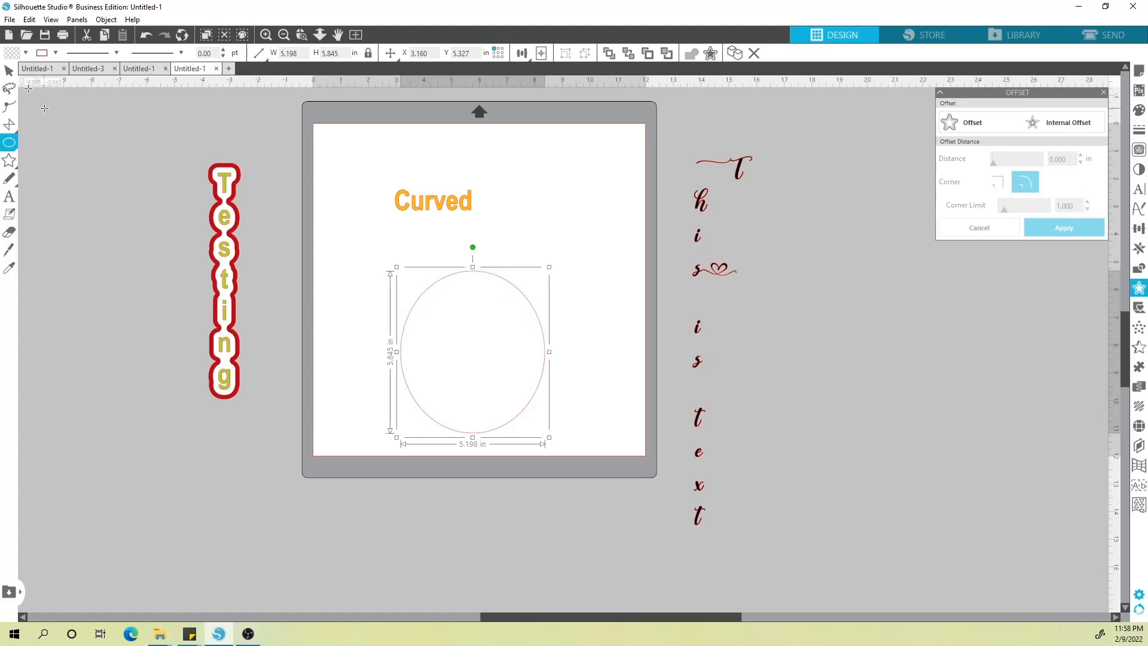
{"action": "left_click", "coordinate": [9, 71]}
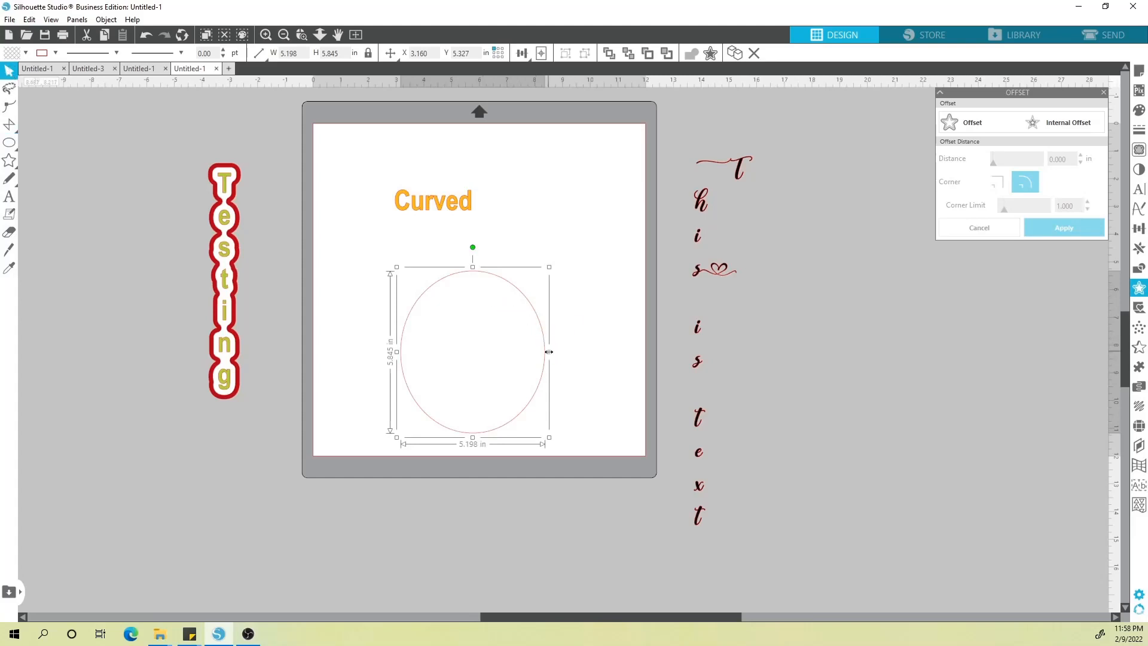
{"action": "left_click_drag", "start_coordinate": [545, 352], "coordinate": [522, 358]}
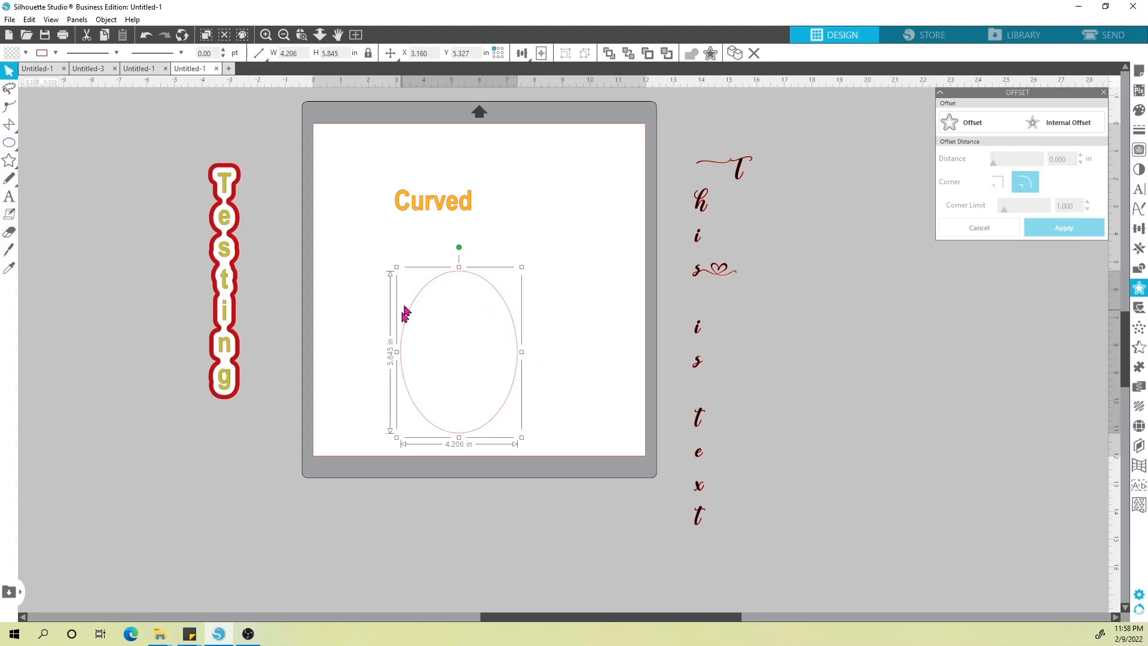
{"action": "left_click", "coordinate": [583, 316]}
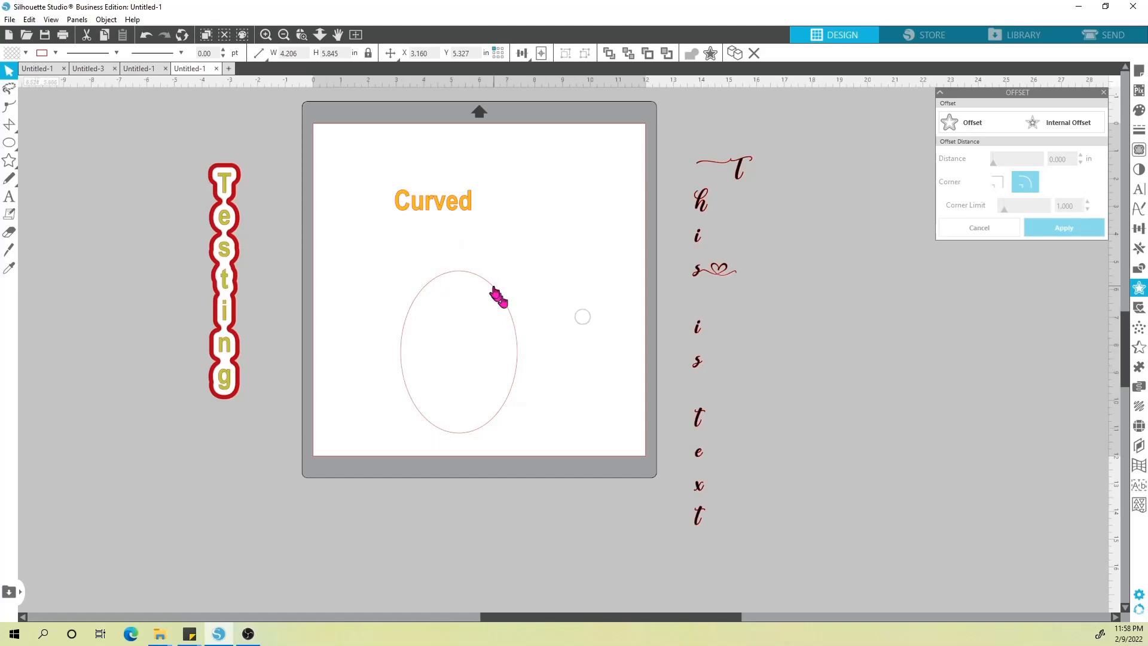
Attach the "Curved" text to the top of the ellipse's outline and slide it around to the bottom
{"action": "double_click", "coordinate": [428, 208]}
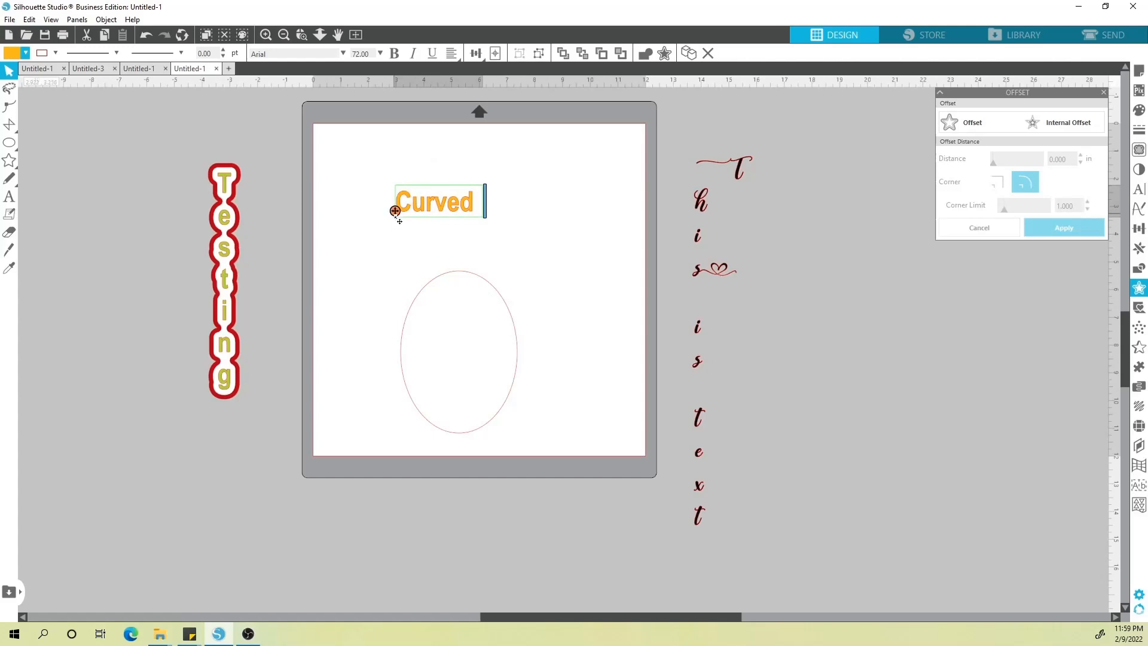
{"action": "left_click_drag", "start_coordinate": [396, 210], "coordinate": [433, 294]}
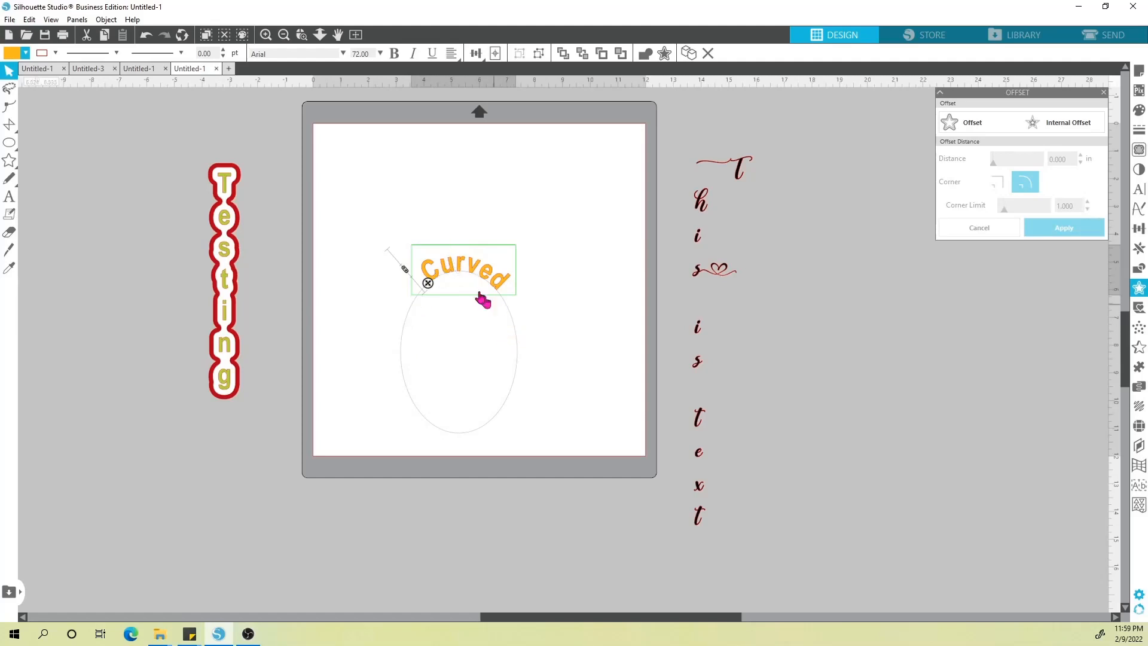
{"action": "left_click_drag", "start_coordinate": [428, 284], "coordinate": [422, 377]}
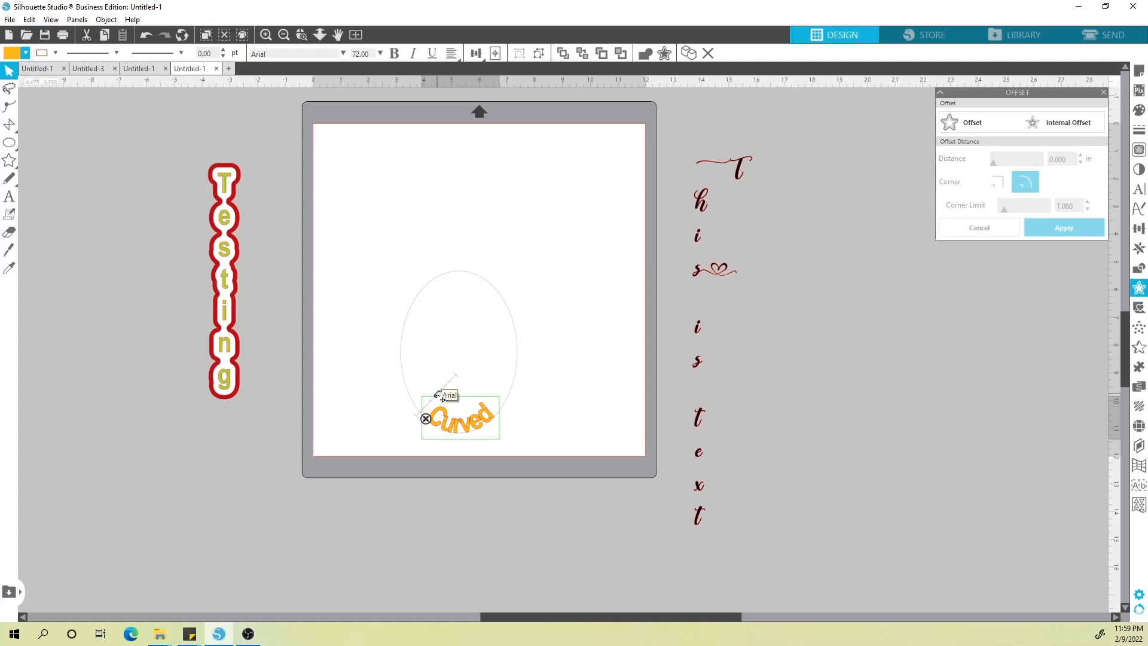
Shift the curved text outside and inside the ellipse with its path offset, finishing outside along the ellipse's right edge
{"action": "left_click_drag", "start_coordinate": [438, 396], "coordinate": [421, 412]}
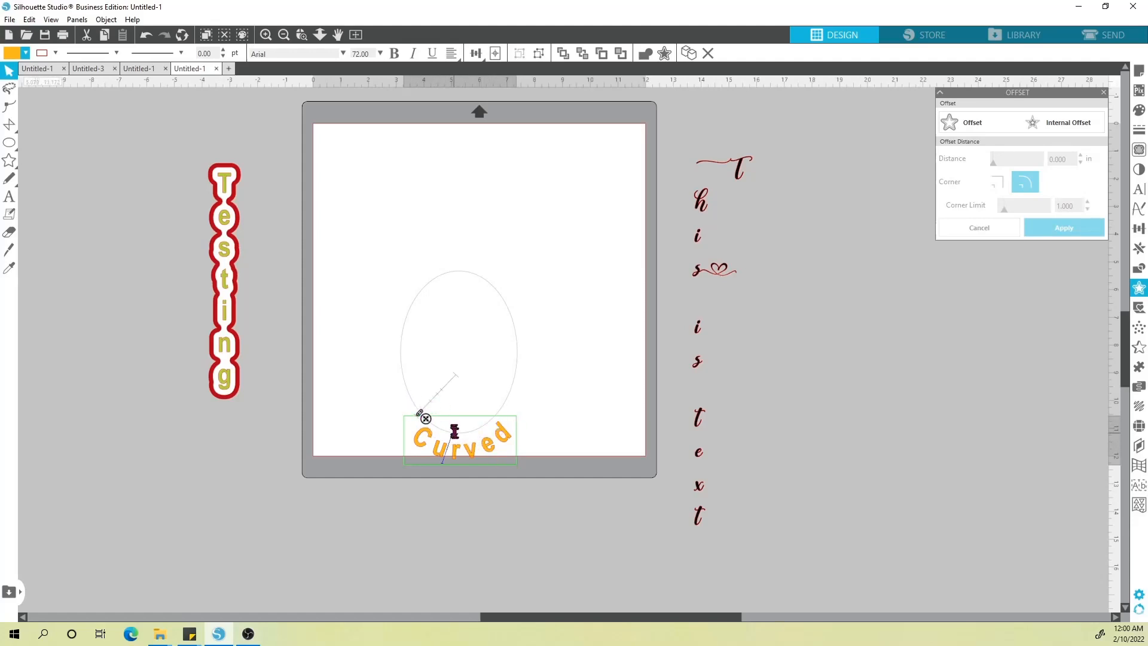
{"action": "left_click_drag", "start_coordinate": [424, 417], "coordinate": [462, 376]}
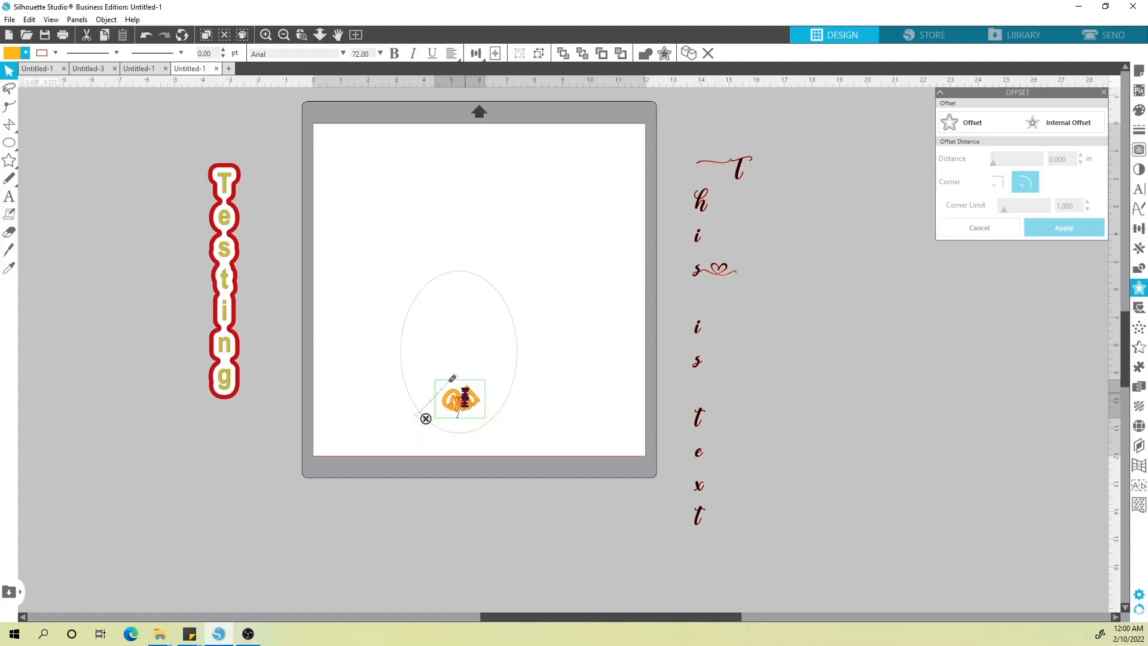
{"action": "left_click", "coordinate": [465, 393]}
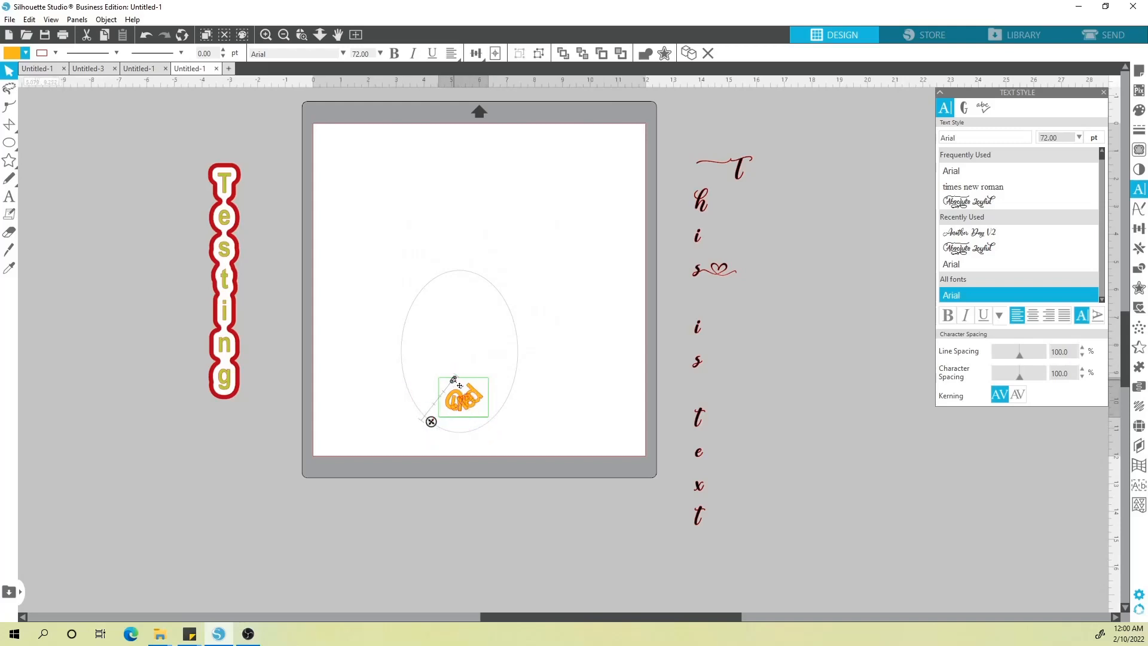
{"action": "left_click_drag", "start_coordinate": [456, 383], "coordinate": [505, 419]}
{"action": "left_click", "coordinate": [558, 390]}
{"action": "left_click", "coordinate": [431, 444]}
{"action": "left_click", "coordinate": [578, 356]}
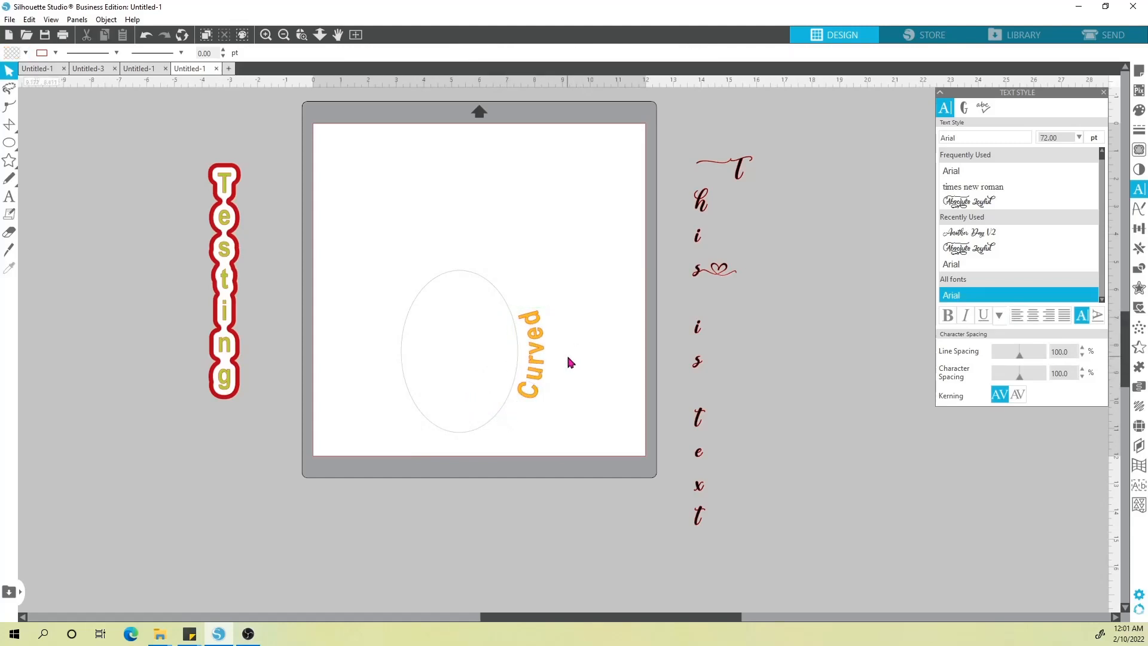
Draw a lightning-style zigzag shape about 6.7 by 3.4 in above the ellipse
{"action": "left_click", "coordinate": [537, 327]}
{"action": "left_click", "coordinate": [9, 161]}
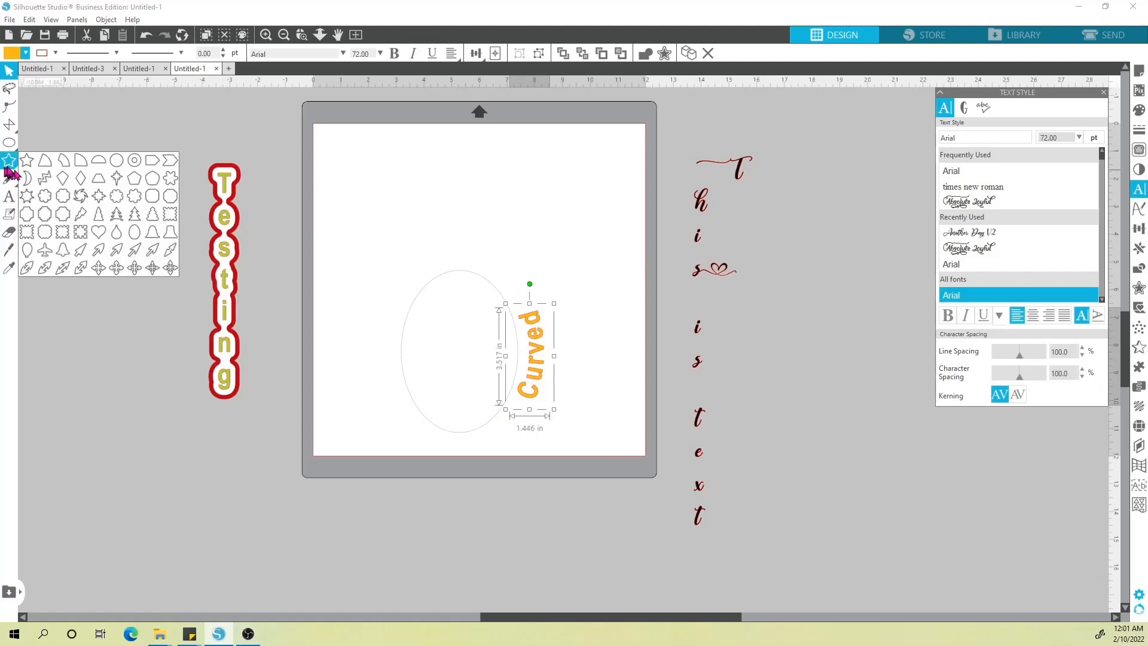
{"action": "left_click", "coordinate": [46, 174]}
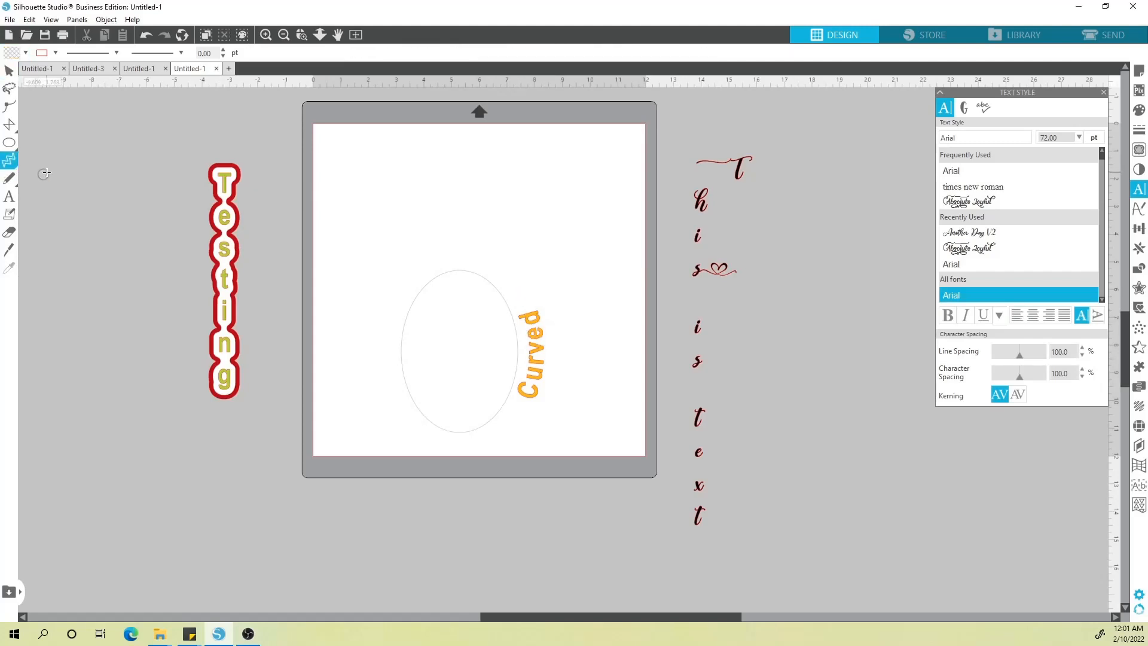
{"action": "left_click_drag", "start_coordinate": [398, 168], "coordinate": [580, 262]}
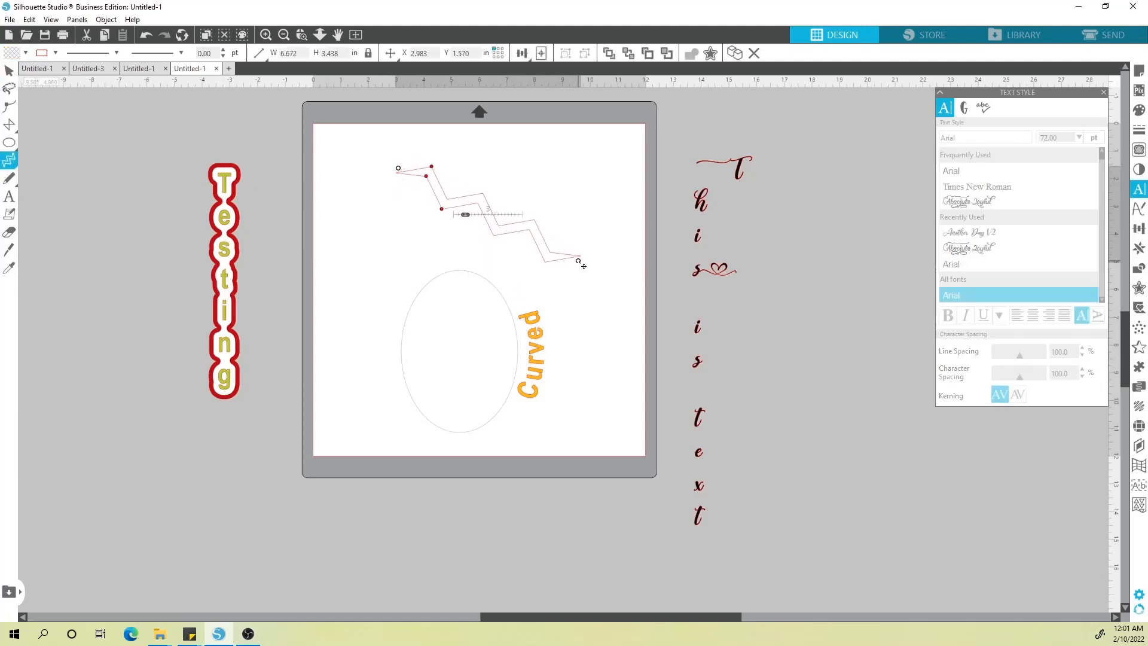
Detach the "Curved" text from the ellipse and delete the zigzag shape
{"action": "left_click", "coordinate": [544, 349]}
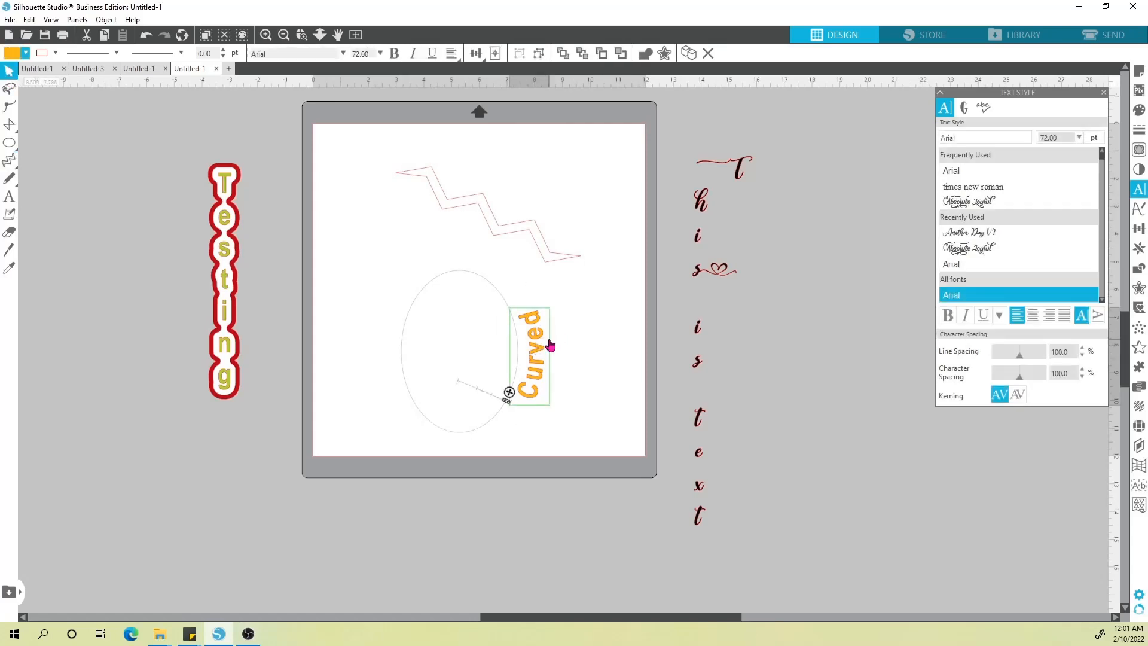
{"action": "left_click_drag", "start_coordinate": [510, 393], "coordinate": [538, 339]}
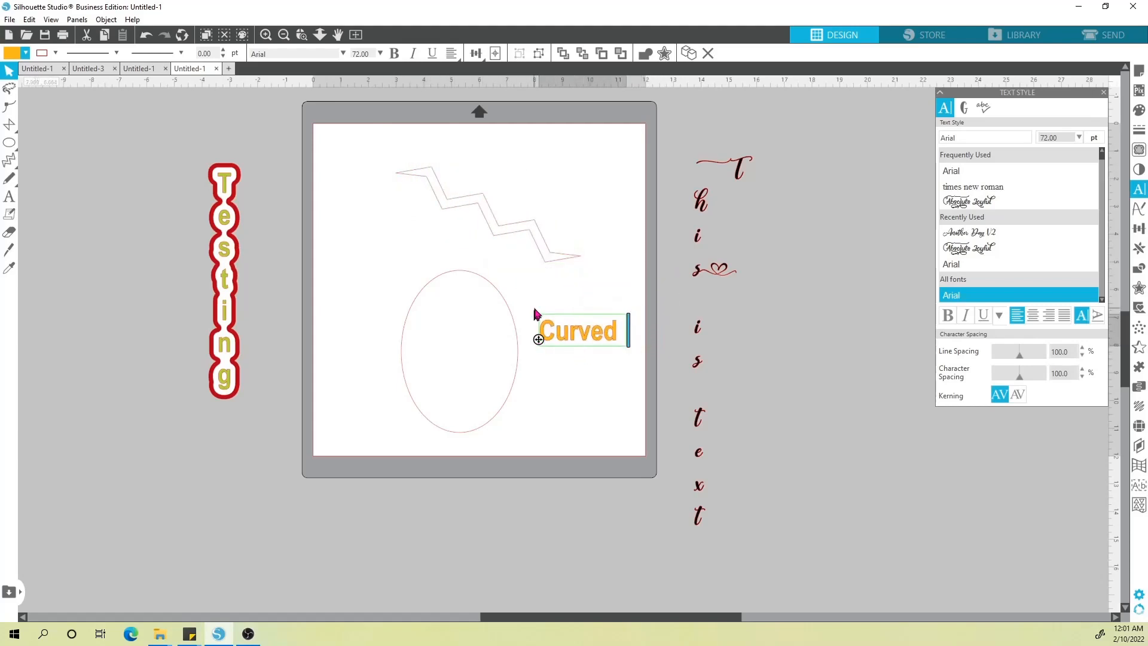
{"action": "left_click", "coordinate": [524, 234]}
{"action": "key", "text": "Delete"}
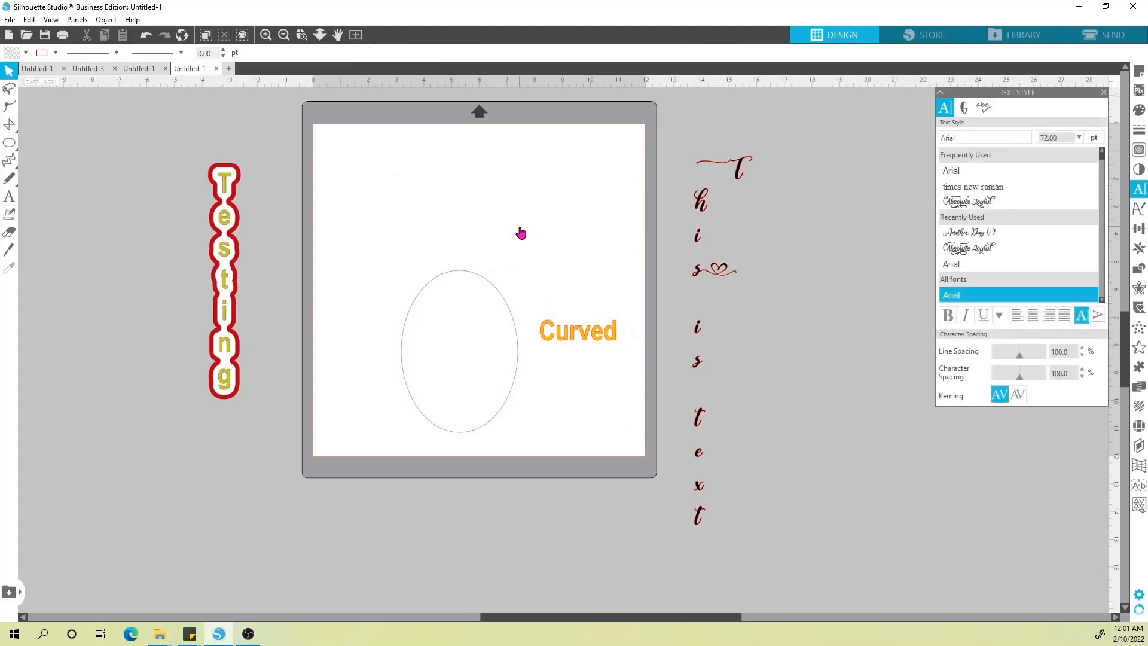
Move the "Curved" text back above the ellipse and attach it along the outside of the ellipse's upper edge
{"action": "left_click_drag", "start_coordinate": [586, 338], "coordinate": [395, 280]}
{"action": "double_click", "coordinate": [452, 235]}
{"action": "left_click", "coordinate": [523, 200]}
{"action": "double_click", "coordinate": [445, 225]}
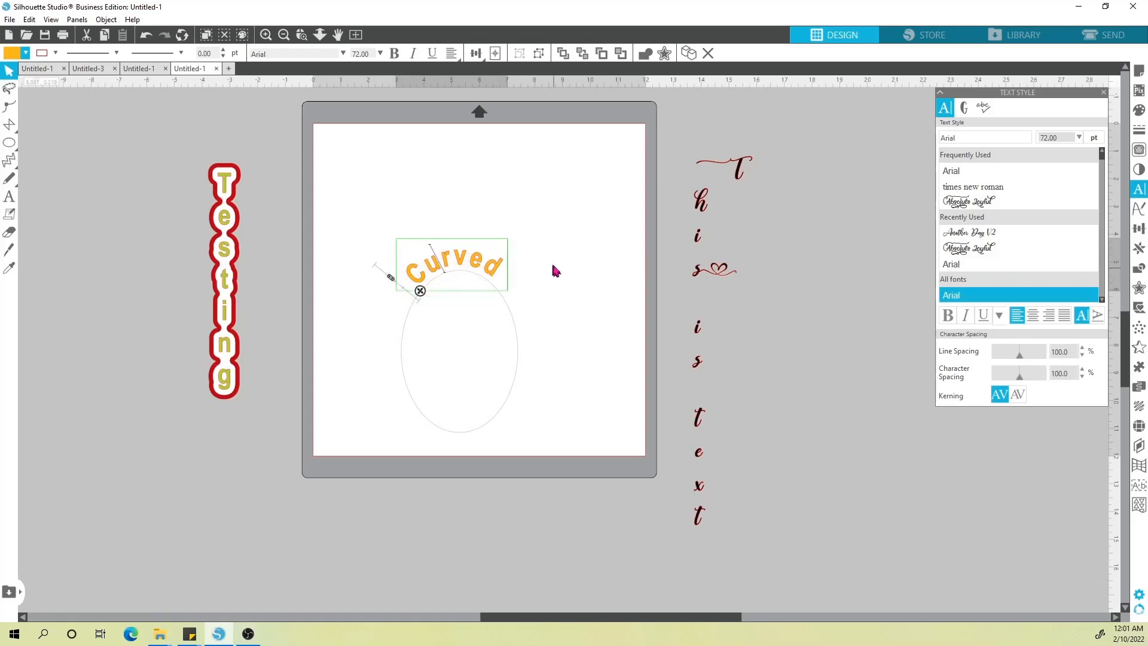
Check which parts of the curved text design are set to cut, return to the design view, and reopen the text for editing
{"action": "left_click", "coordinate": [1098, 42]}
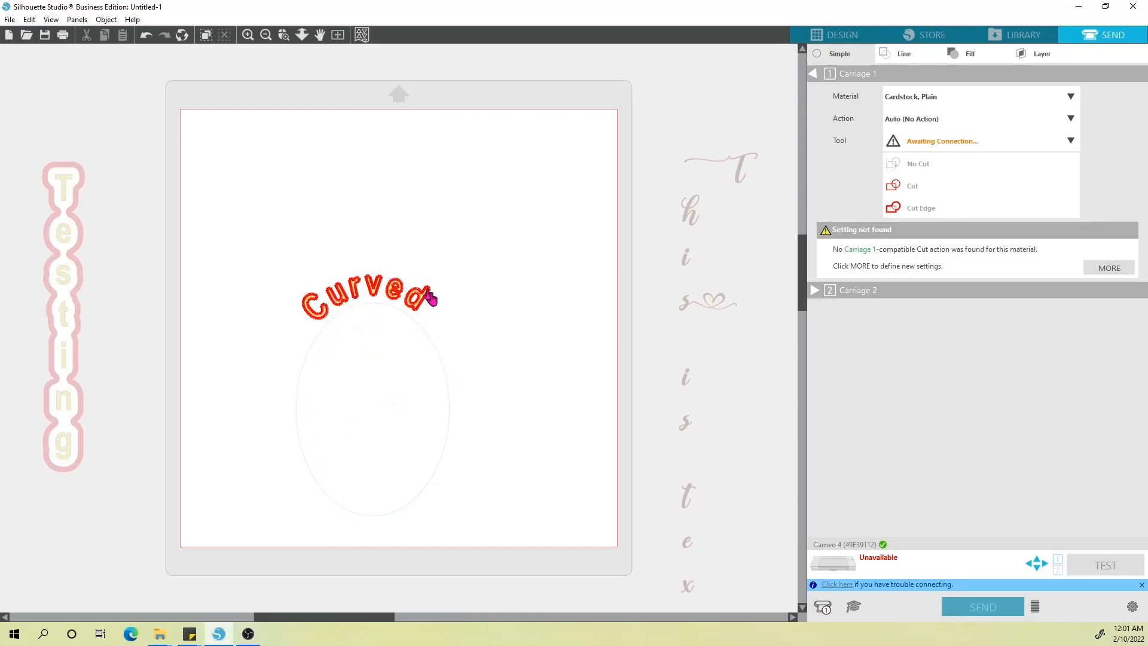
{"action": "left_click", "coordinate": [860, 36]}
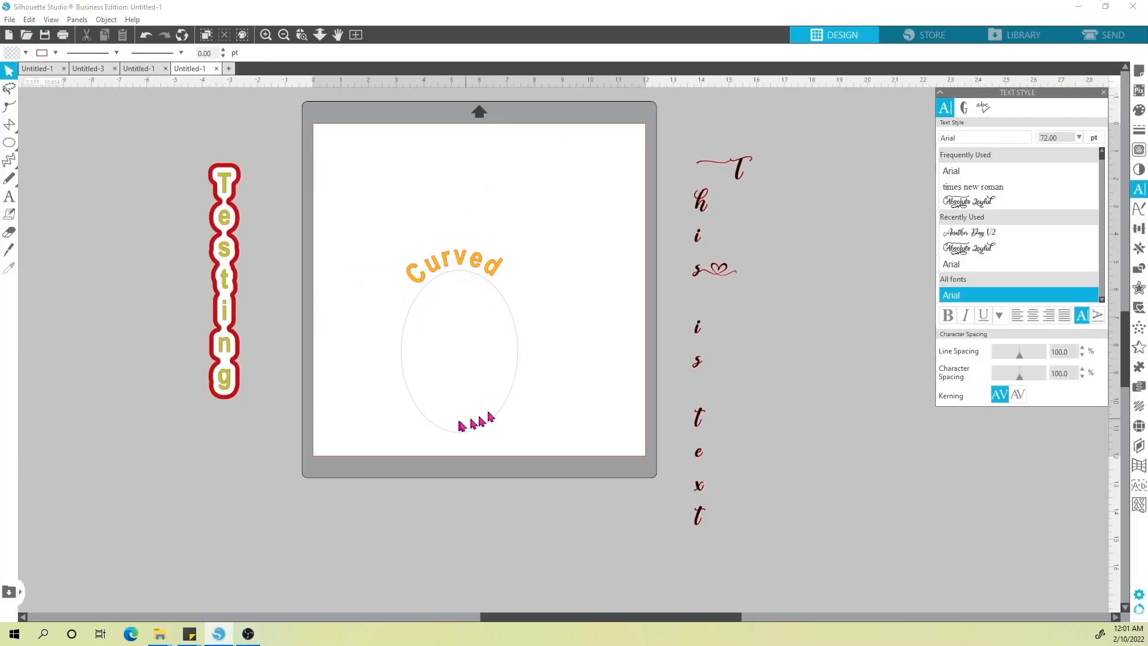
{"action": "left_click", "coordinate": [447, 265]}
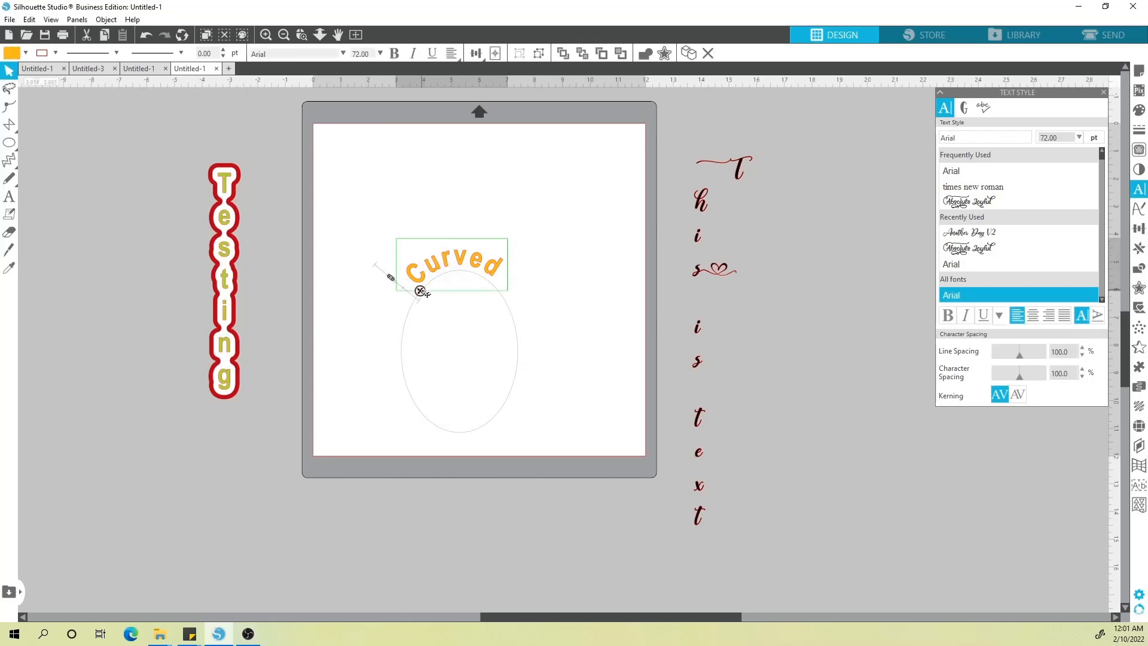
Slide the "Curved" text slightly along the ellipse's upper edge and convert the text to a path
{"action": "left_click_drag", "start_coordinate": [424, 292], "coordinate": [427, 289]}
{"action": "left_click", "coordinate": [470, 279]}
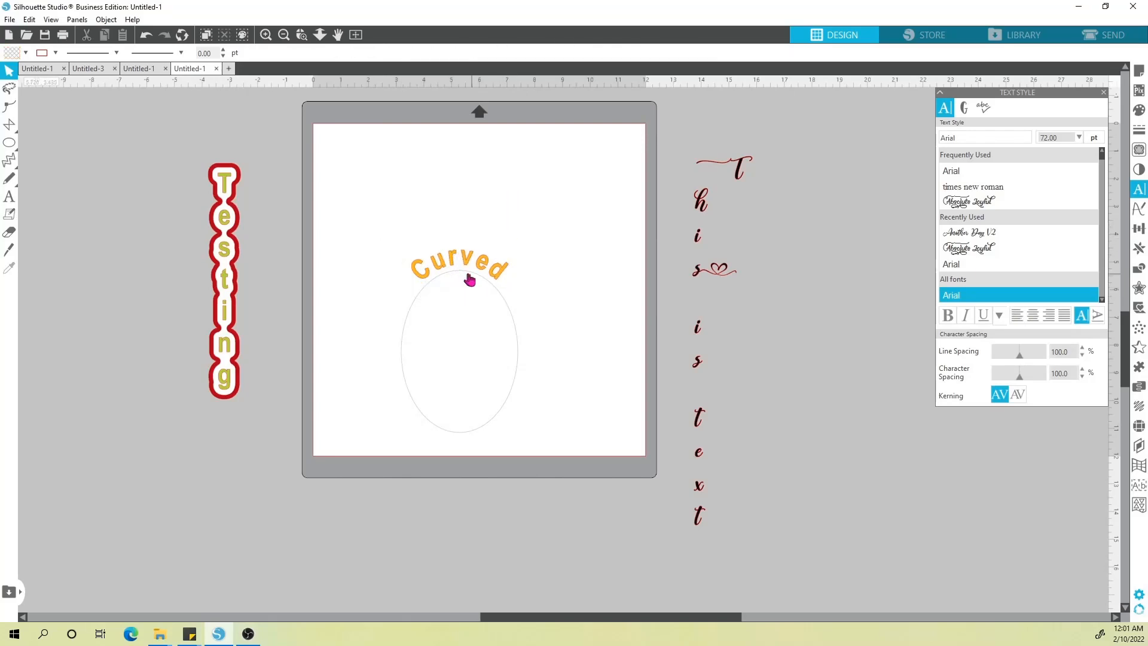
{"action": "left_click", "coordinate": [467, 258]}
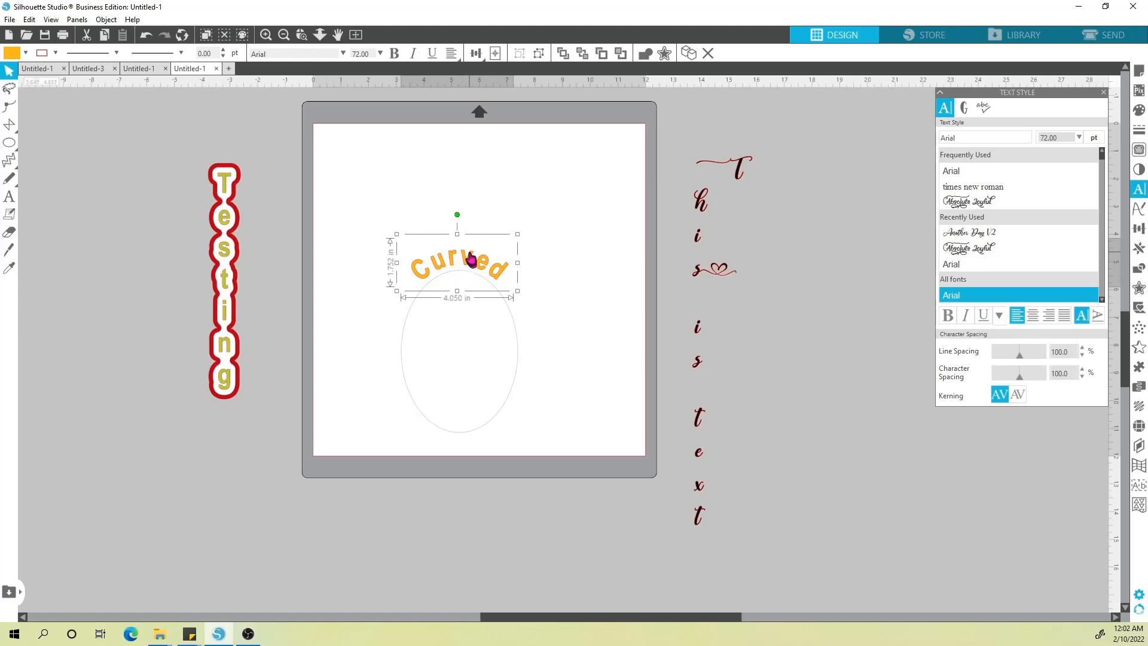
{"action": "right_click", "coordinate": [473, 265]}
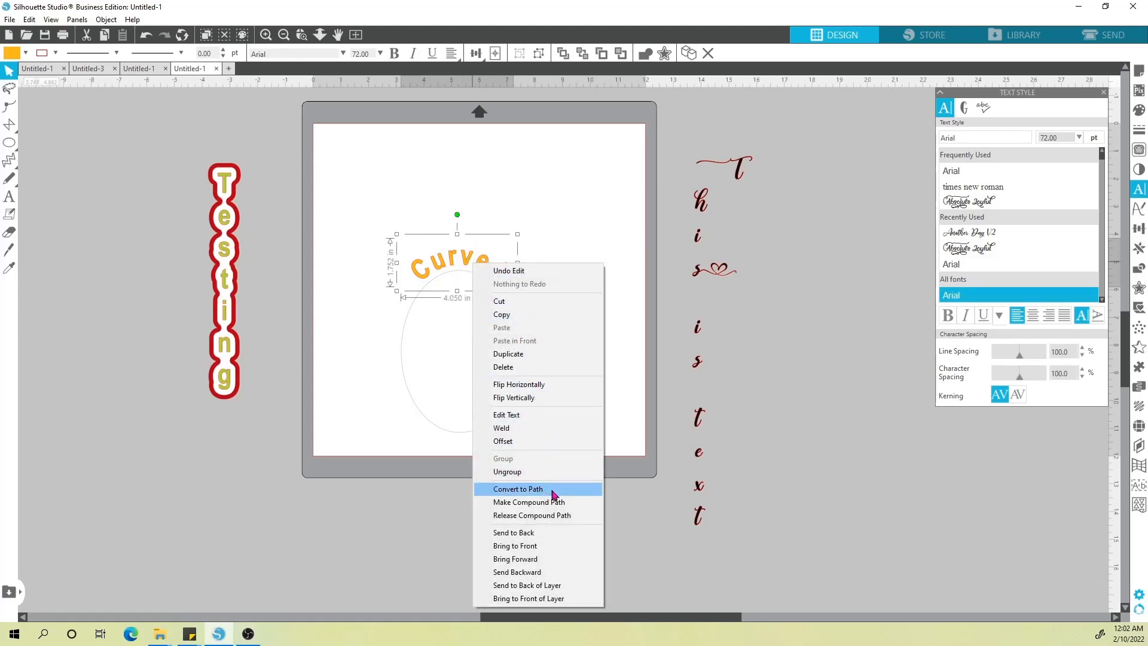
{"action": "left_click", "coordinate": [518, 489]}
{"action": "left_click", "coordinate": [549, 323]}
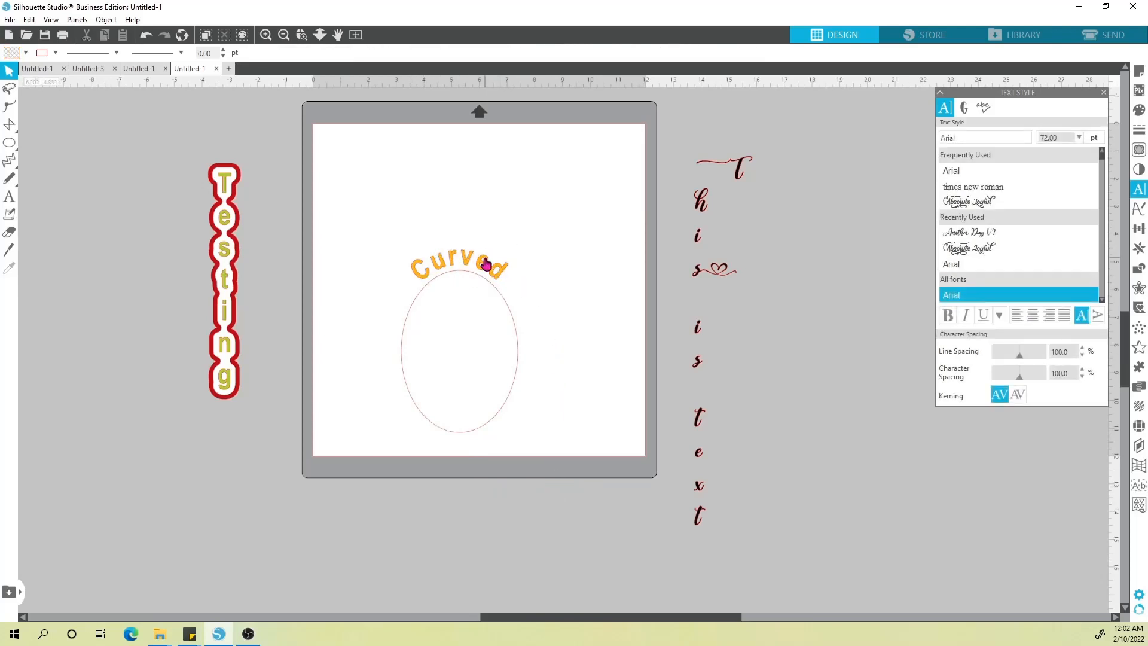
Delete the ellipse, then enlarge the curved word to about 7.8 by 2.4 in and move it to the page's upper half
{"action": "left_click_drag", "start_coordinate": [500, 295], "coordinate": [478, 339]}
{"action": "key", "text": "Delete"}
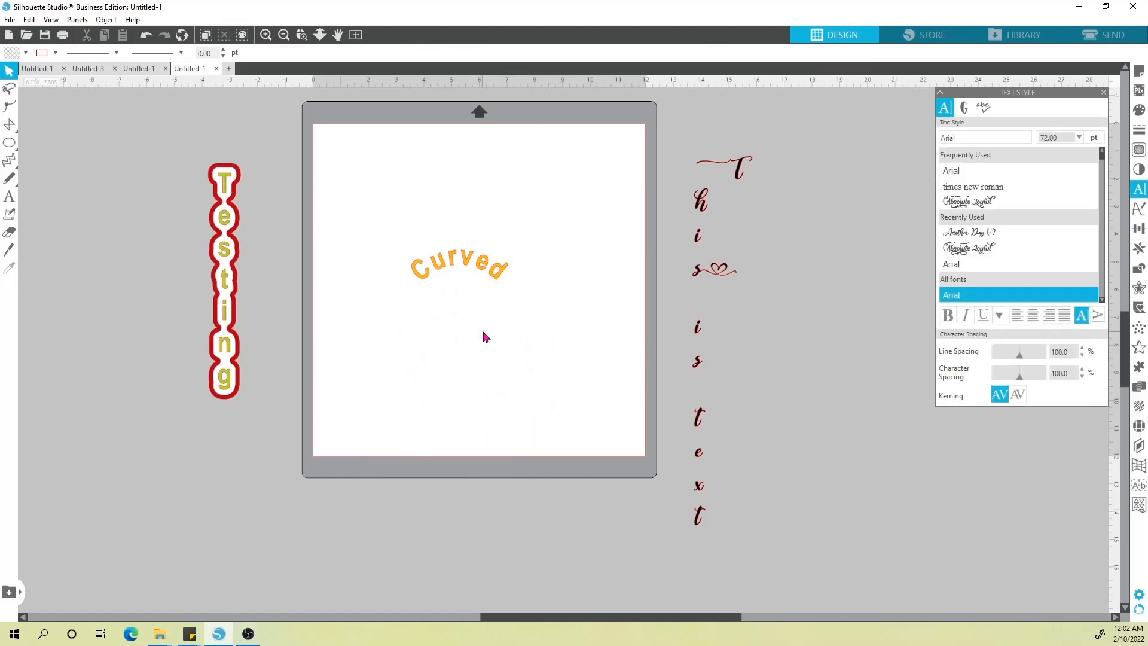
{"action": "left_click", "coordinate": [451, 266]}
{"action": "left_click_drag", "start_coordinate": [452, 266], "coordinate": [605, 410]}
{"action": "left_click_drag", "start_coordinate": [495, 280], "coordinate": [472, 190]}
{"action": "left_click", "coordinate": [536, 312]}
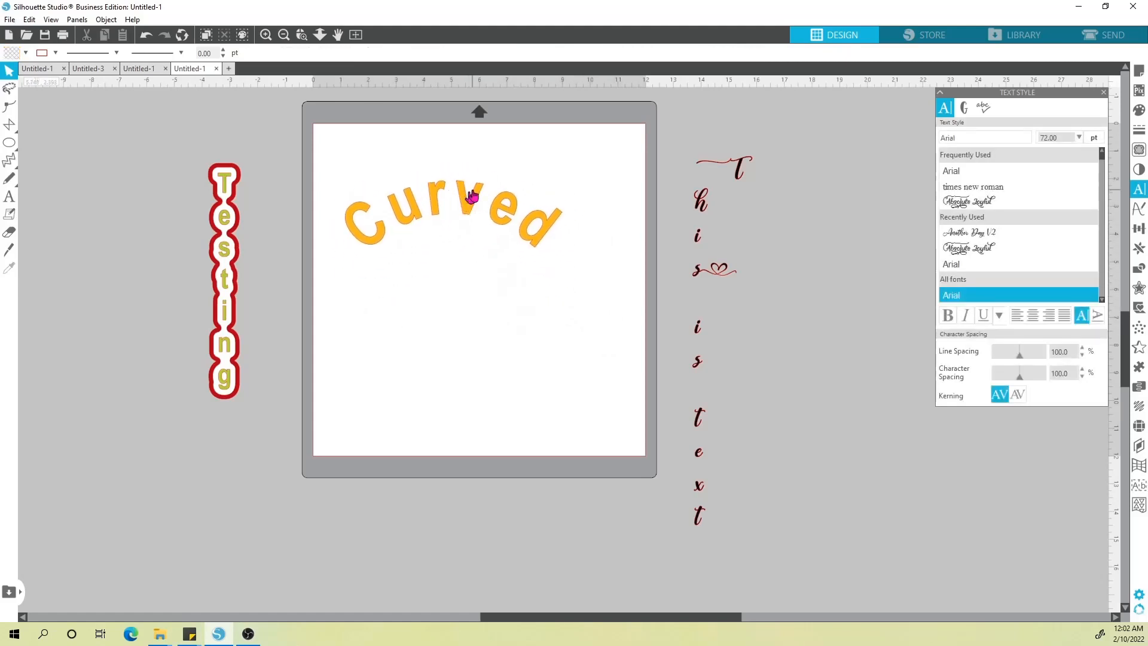
Ungroup the curved word and move several of its letters apart individually
{"action": "left_click", "coordinate": [527, 229]}
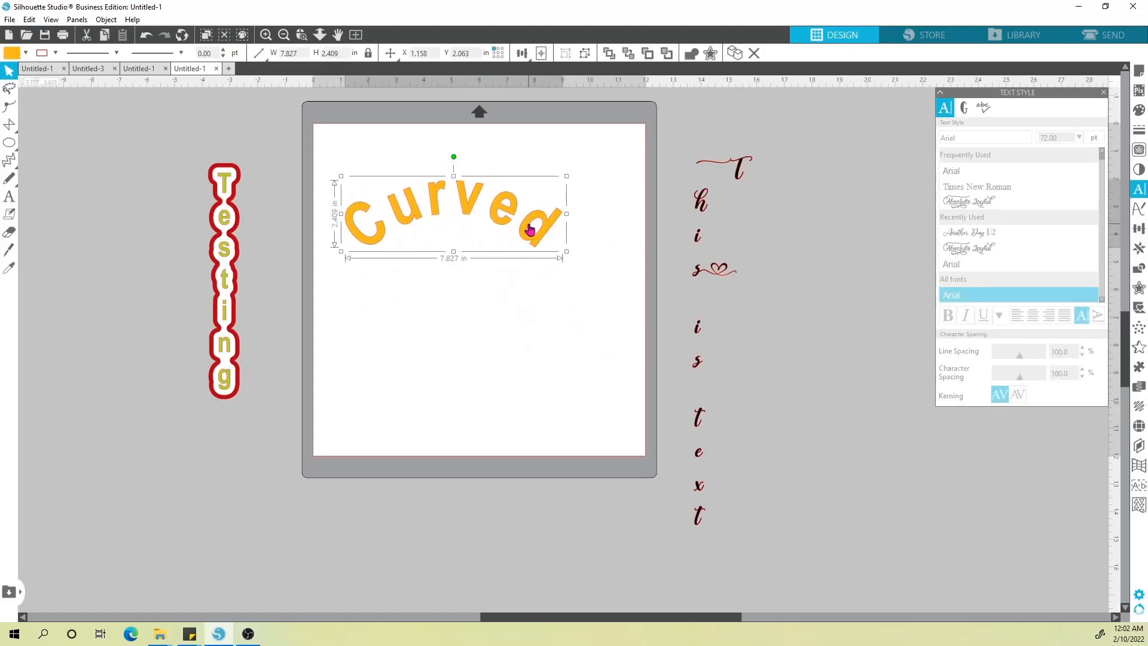
{"action": "right_click", "coordinate": [480, 203]}
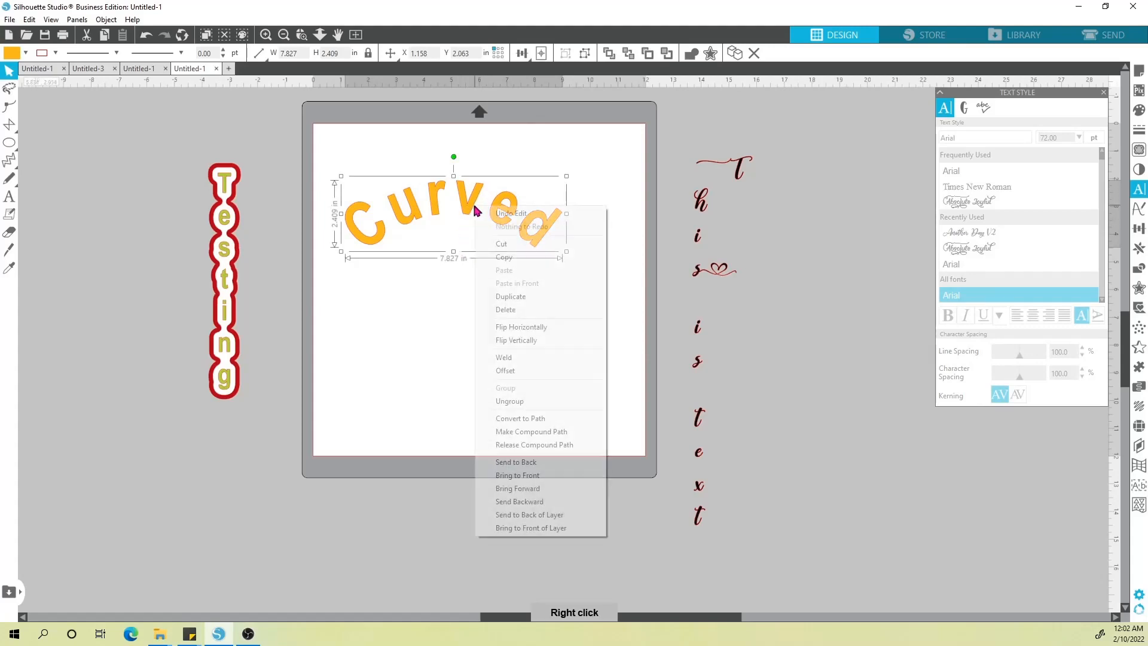
{"action": "left_click", "coordinate": [529, 402]}
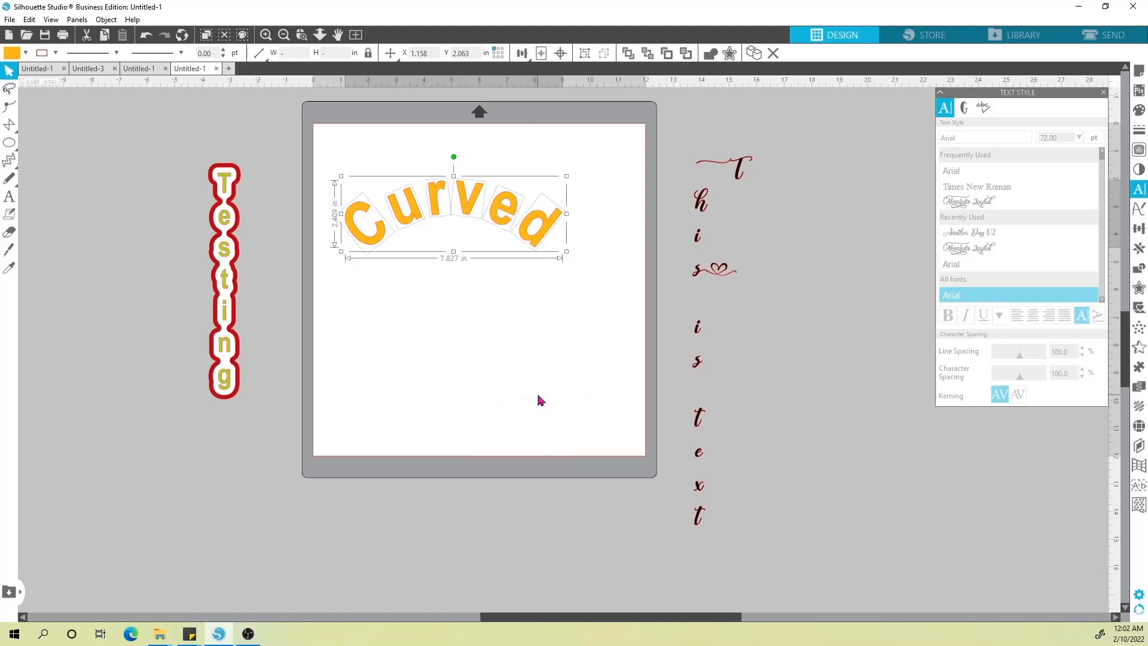
{"action": "left_click_drag", "start_coordinate": [476, 200], "coordinate": [378, 316]}
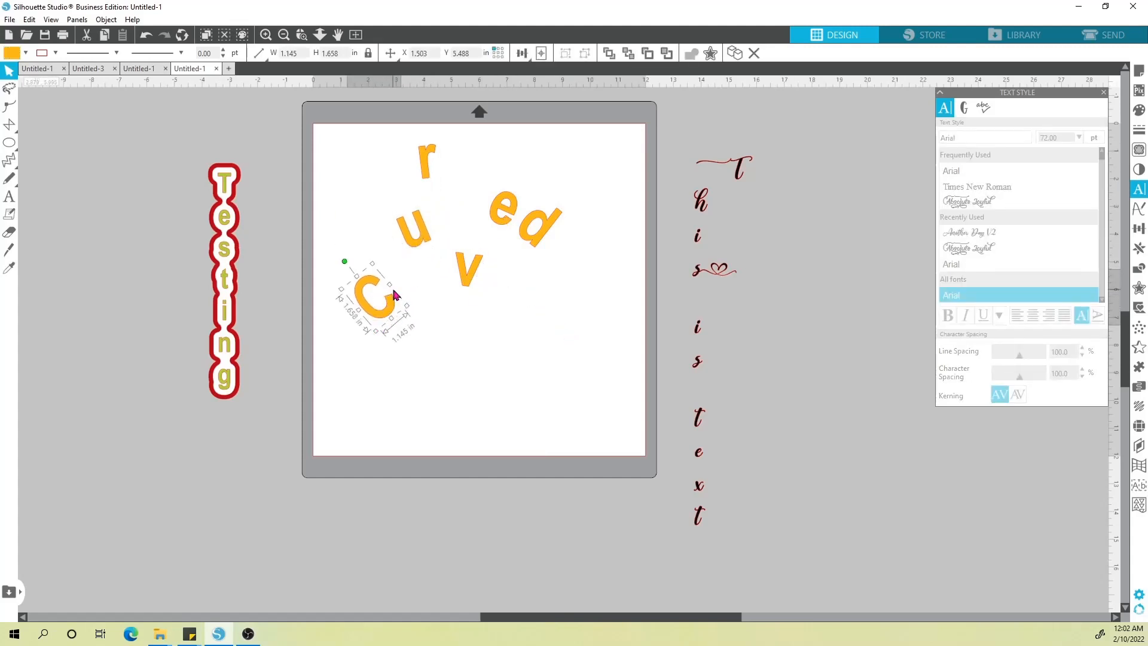
Undo the individual letter moves and the ungrouping of the curved word
{"action": "key", "text": "ctrl+z"}
{"action": "key", "text": "ctrl+z"}
{"action": "key", "text": "ctrl+z"}
{"action": "key", "text": "ctrl+z"}
{"action": "key", "text": "ctrl+z"}
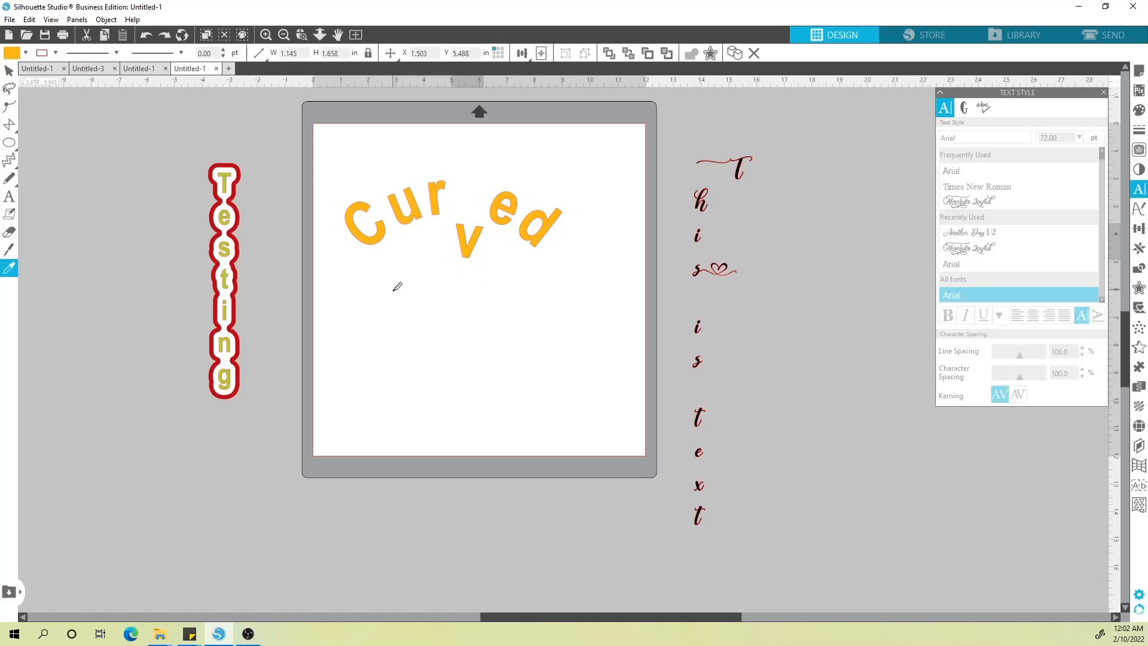
{"action": "key", "text": "ctrl+z"}
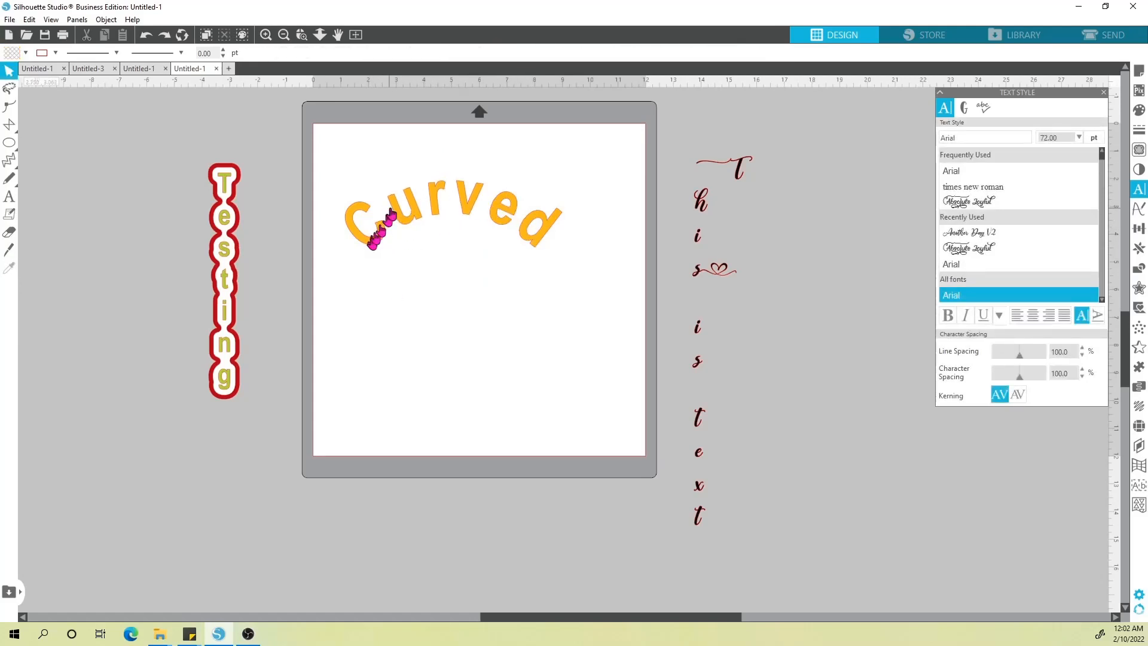
{"action": "mouse_move", "coordinate": [376, 229]}
{"action": "left_mouse_down"}
{"action": "mouse_move", "coordinate": [384, 252]}
{"action": "mouse_move", "coordinate": [374, 222]}
{"action": "left_mouse_up"}
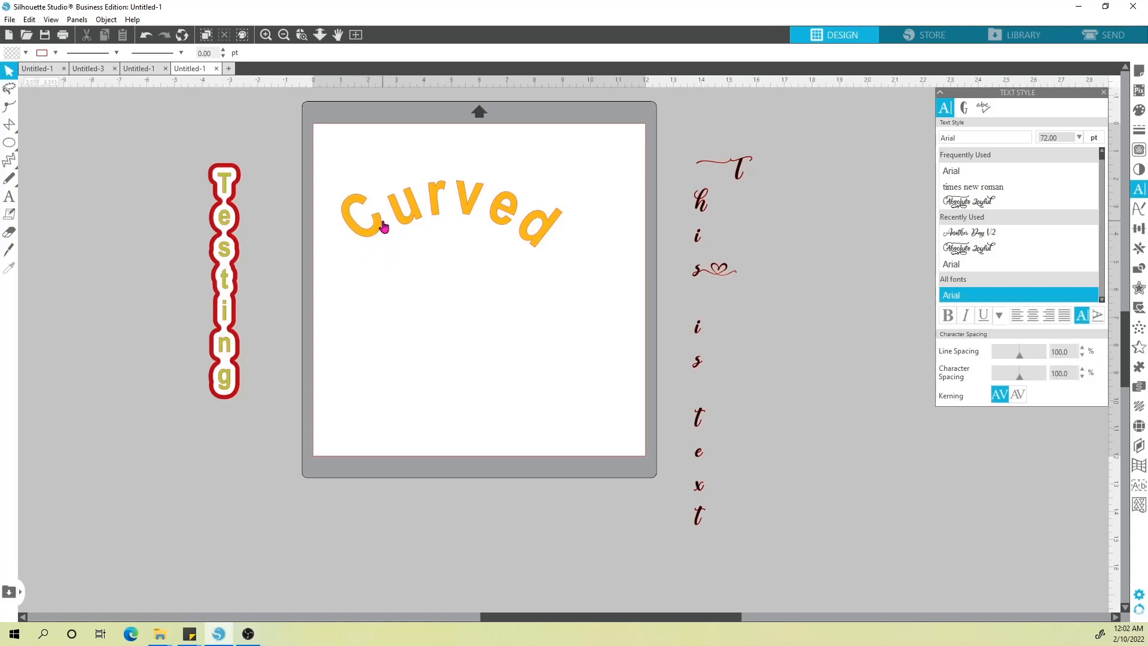
{"action": "key", "text": "ctrl+z"}
{"action": "key", "text": "ctrl+z"}
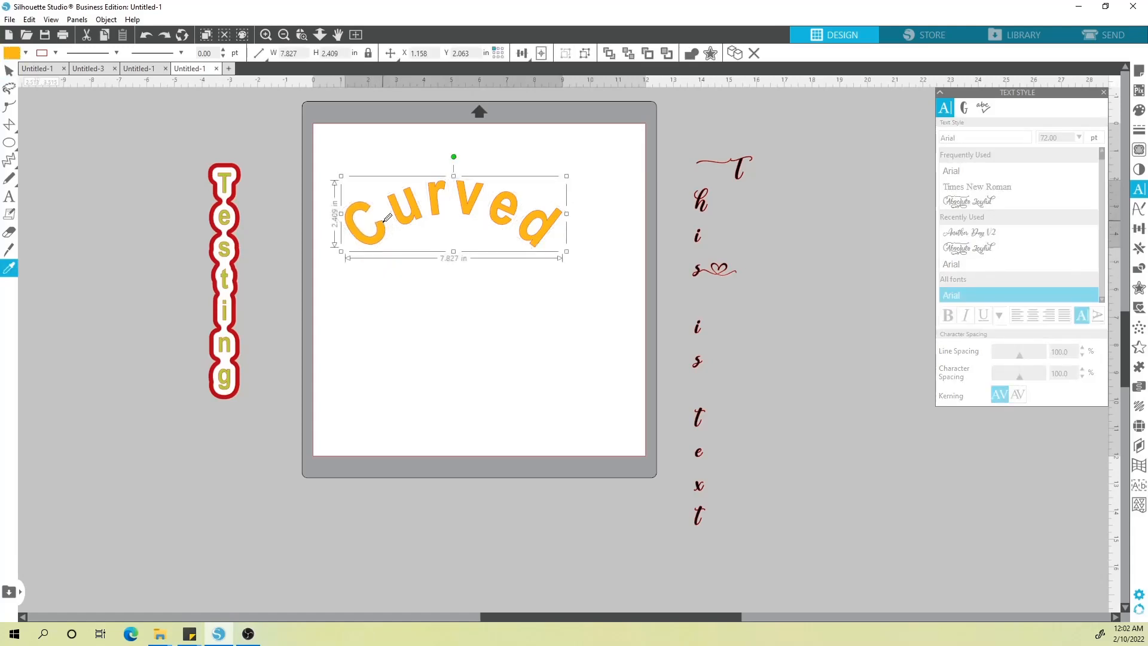
Select the whole curved word and move it up near the page's top edge
{"action": "mouse_move", "coordinate": [466, 194]}
{"action": "left_mouse_down"}
{"action": "mouse_move", "coordinate": [483, 210]}
{"action": "mouse_move", "coordinate": [462, 197]}
{"action": "left_mouse_up"}
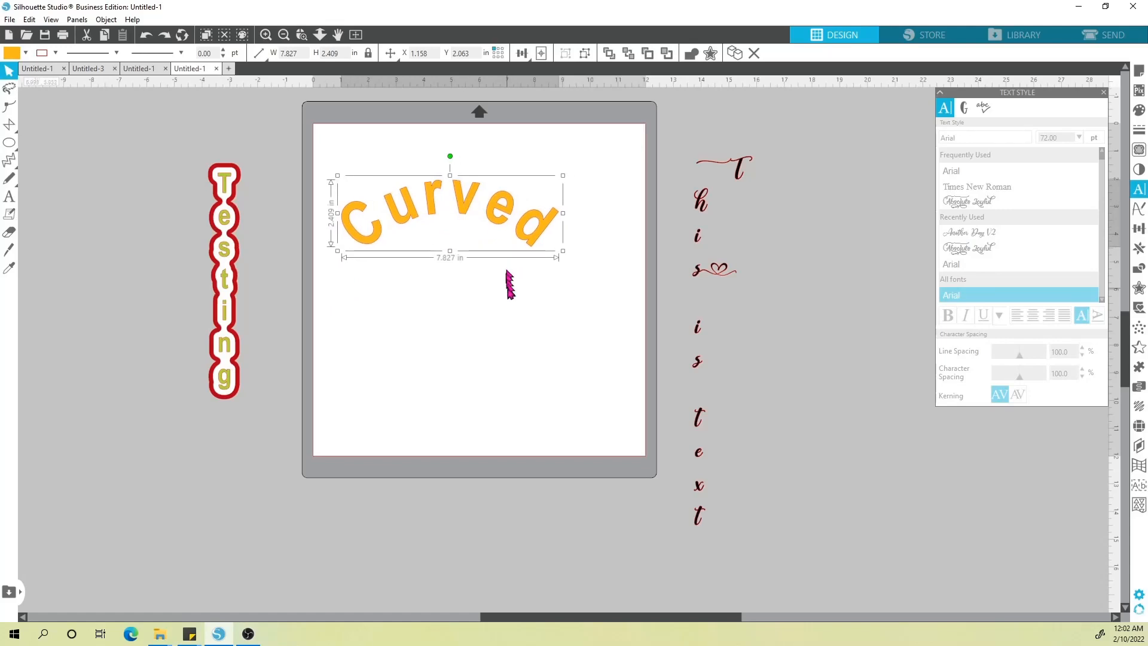
{"action": "left_click", "coordinate": [518, 275]}
{"action": "left_click_drag", "start_coordinate": [353, 180], "coordinate": [576, 256]}
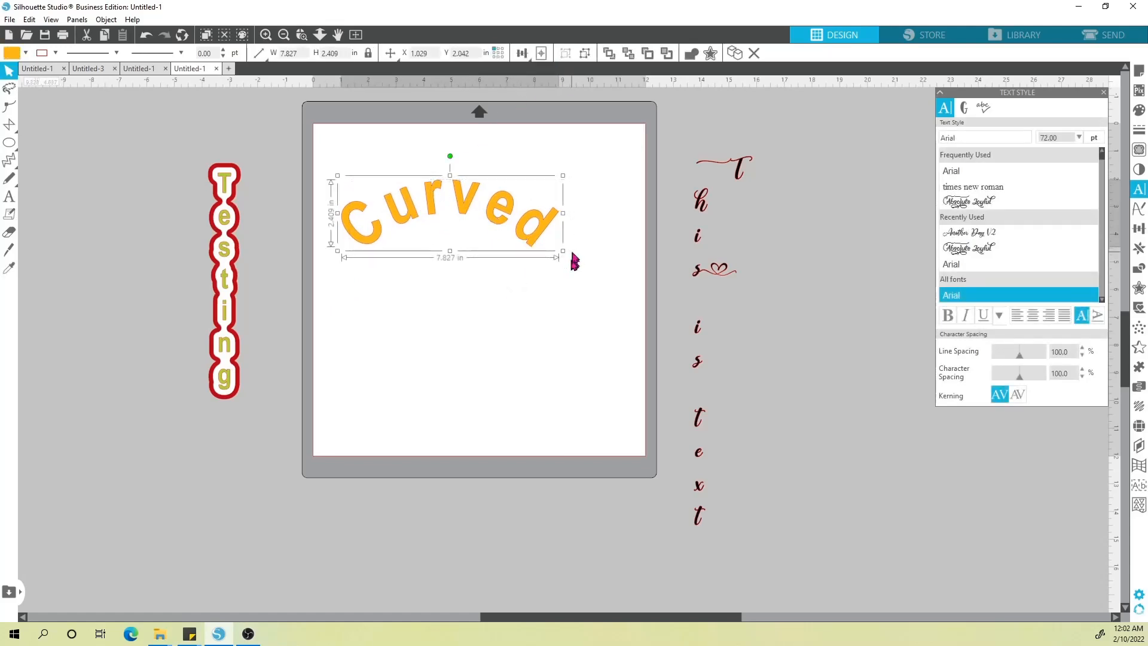
{"action": "left_click", "coordinate": [537, 55]}
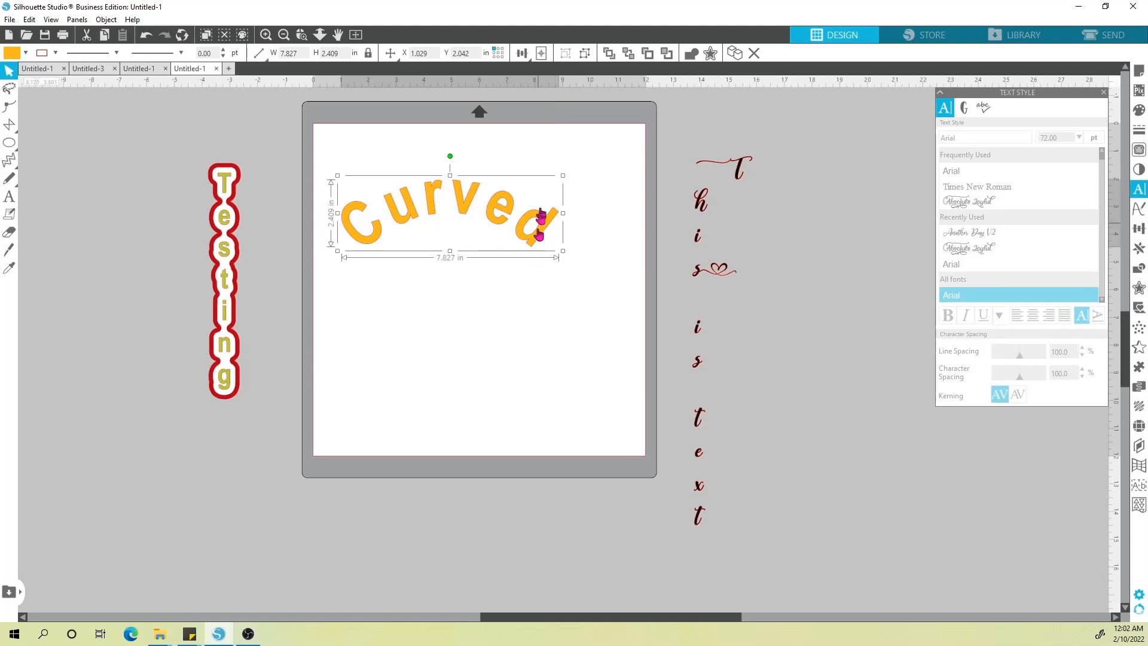
{"action": "left_click_drag", "start_coordinate": [468, 166], "coordinate": [467, 162]}
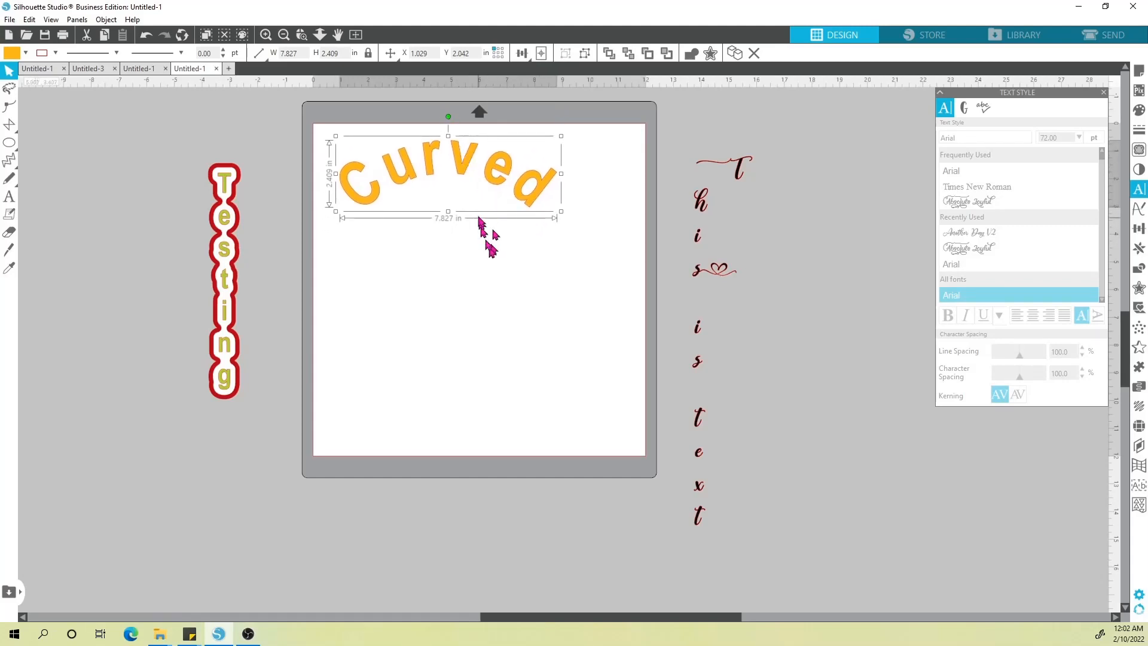
Draw an open wavy curve about 11.1 in wide and 1.75 in high across the page below the curved word
{"action": "mouse_move", "coordinate": [12, 125]}
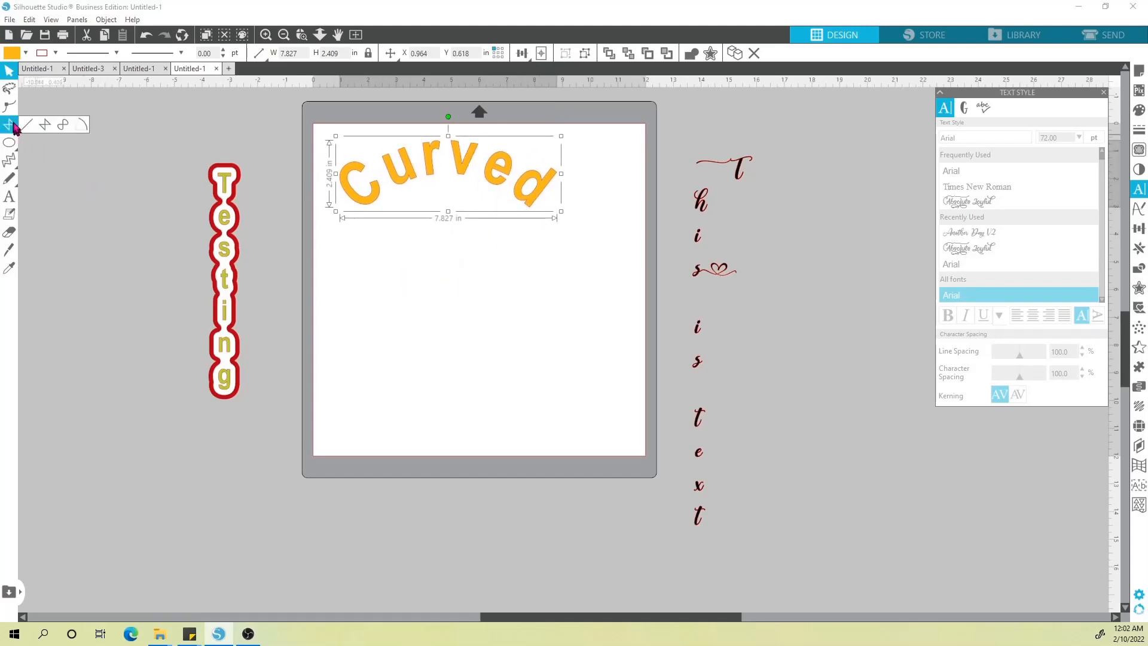
{"action": "left_click", "coordinate": [63, 125]}
{"action": "left_click", "coordinate": [343, 345]}
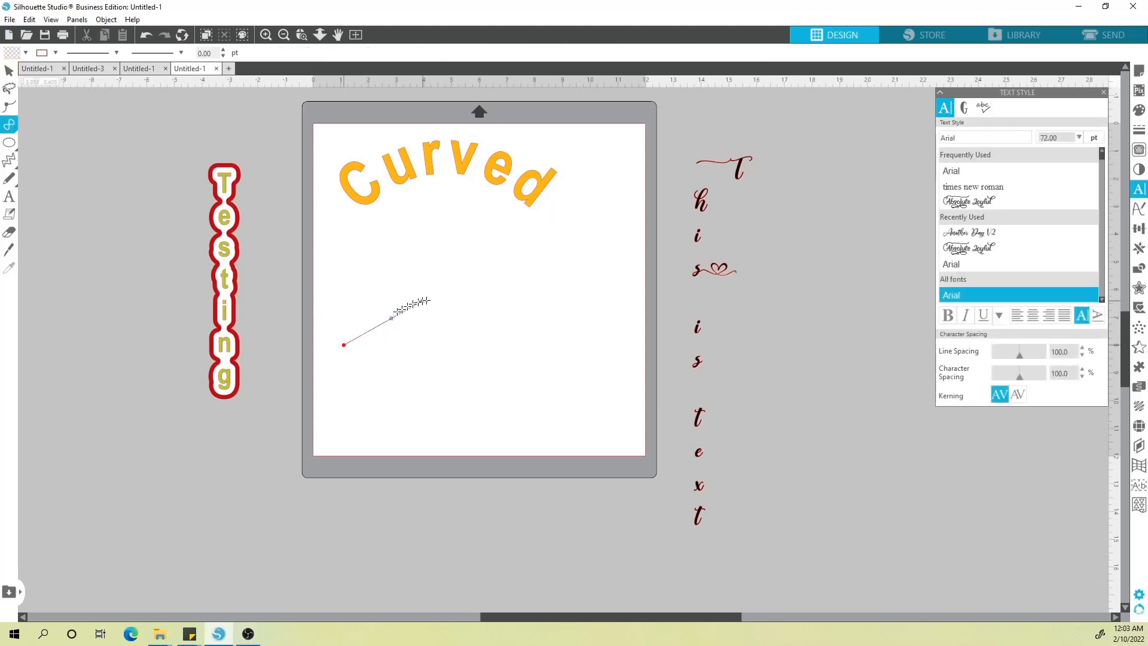
{"action": "left_click", "coordinate": [449, 302]}
{"action": "left_click", "coordinate": [564, 351]}
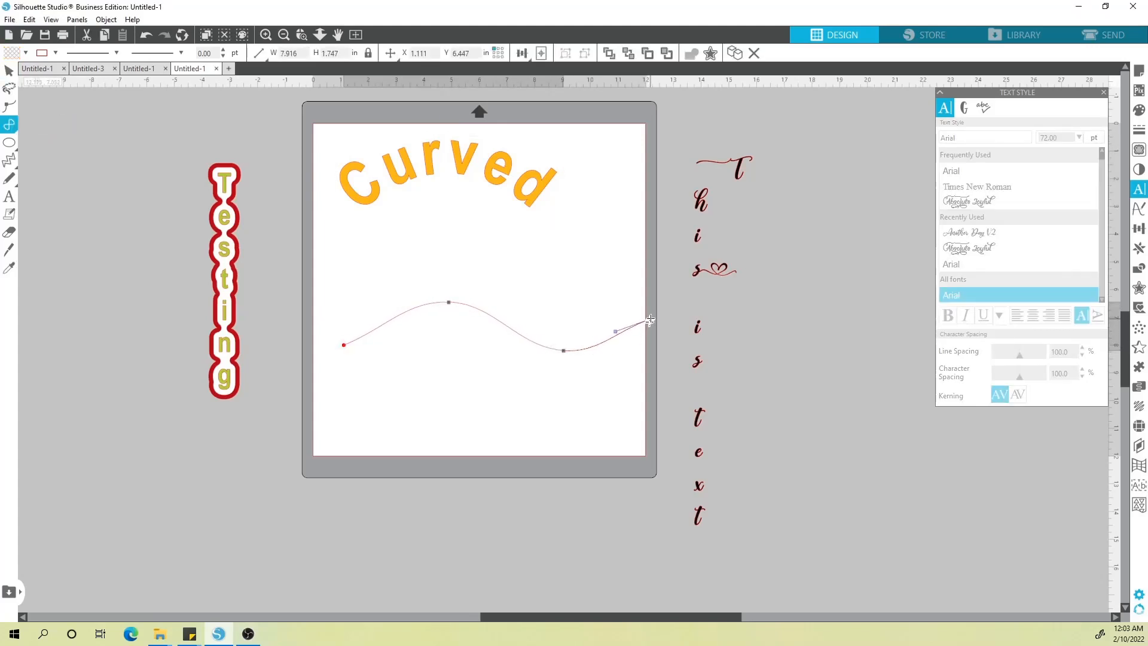
{"action": "left_click", "coordinate": [652, 318]}
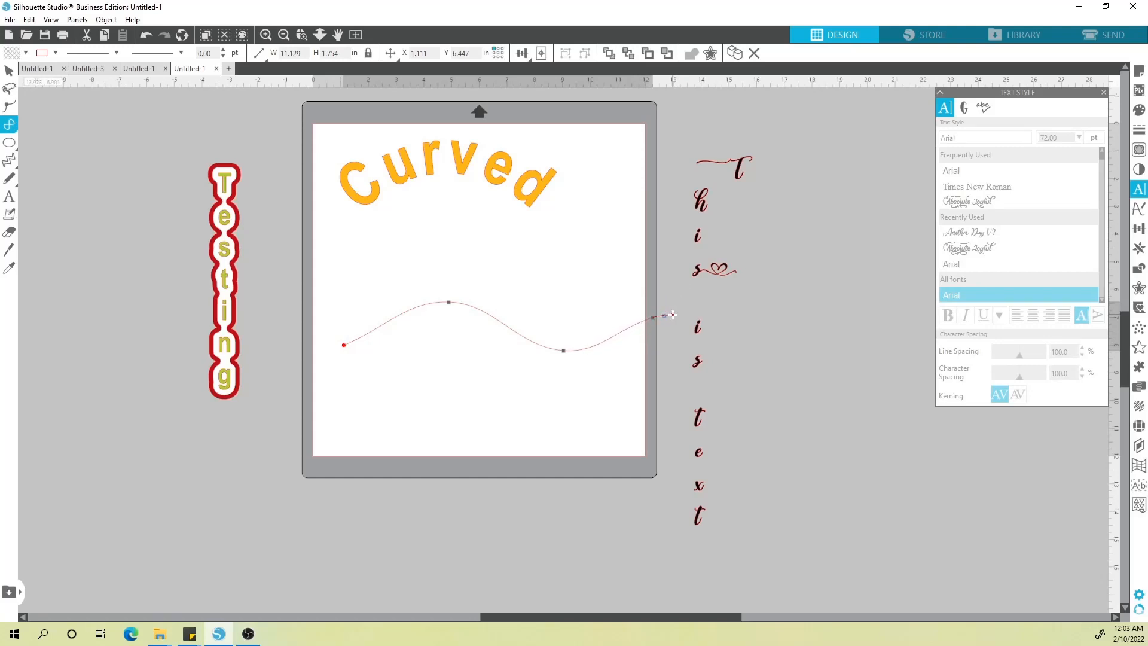
{"action": "key", "text": "Escape"}
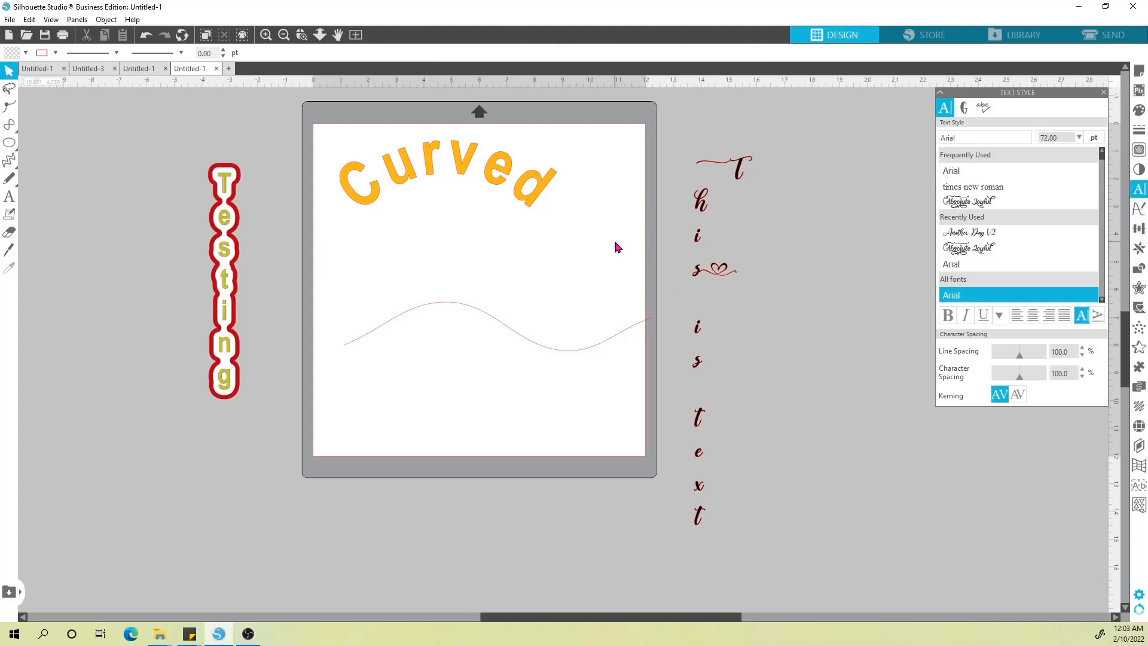
Add the text "Hello" between the curved word and the wave, and set its font to Absolute Joyful
{"action": "left_click", "coordinate": [9, 195]}
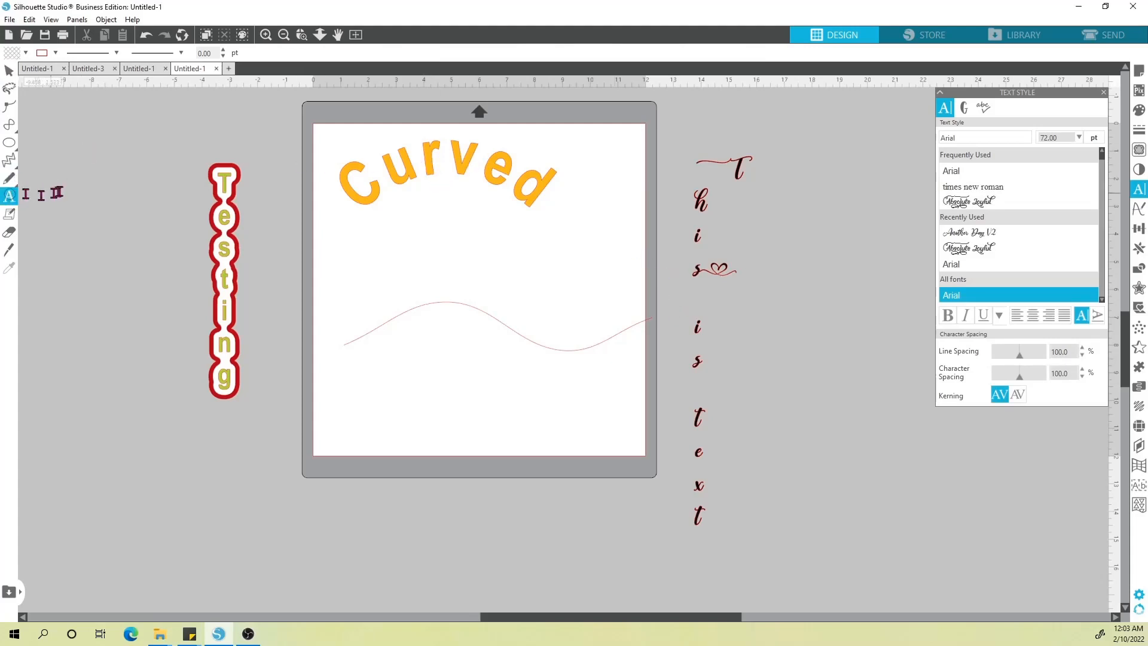
{"action": "left_click", "coordinate": [432, 237]}
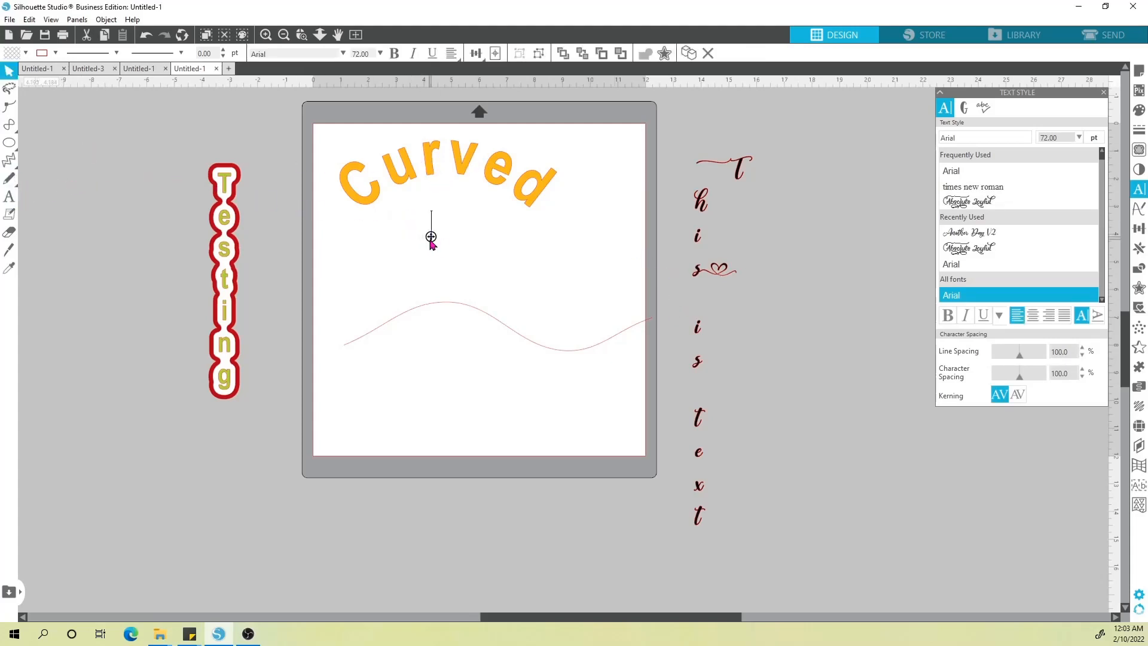
{"action": "type", "text": "Hello"}
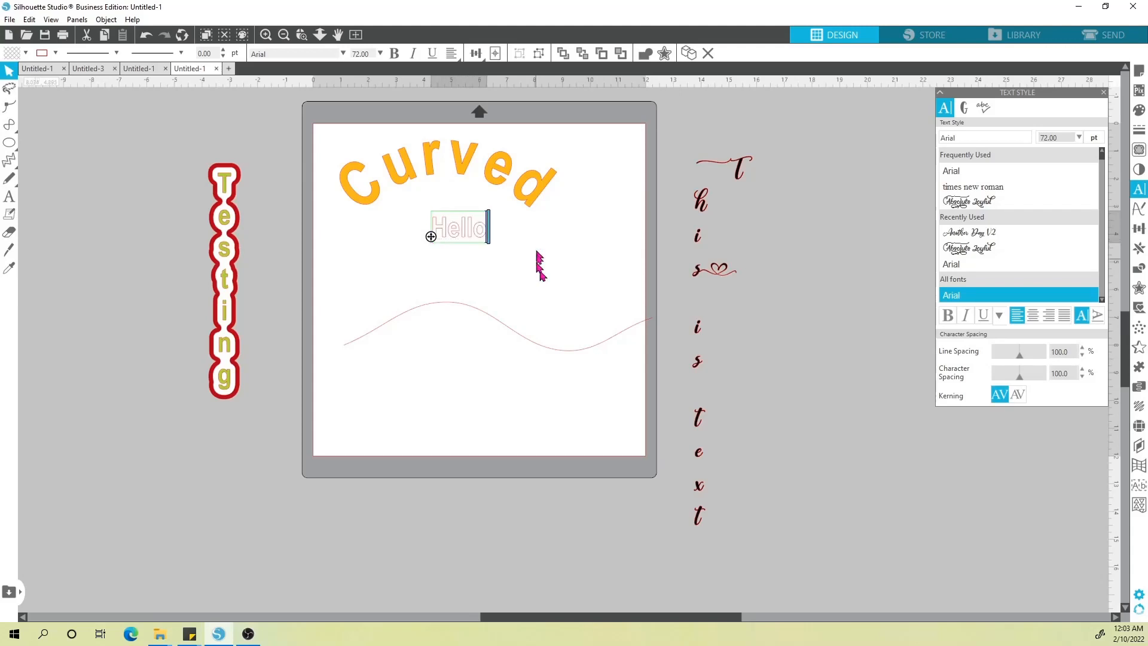
{"action": "left_click", "coordinate": [538, 263]}
{"action": "left_click", "coordinate": [469, 238]}
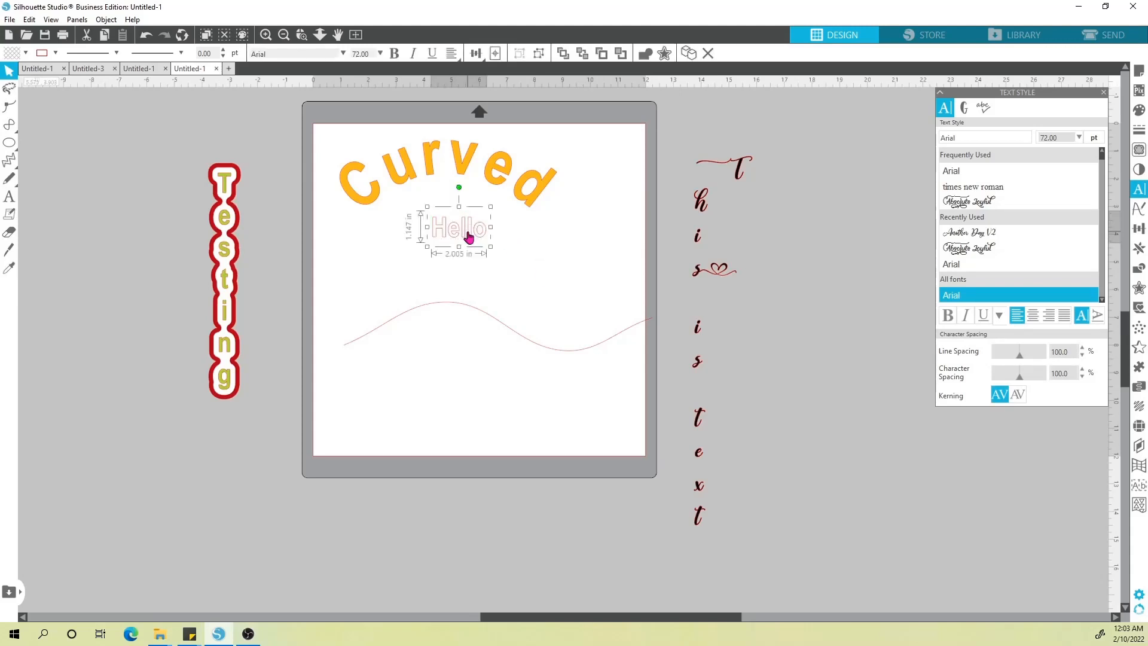
{"action": "left_click", "coordinate": [344, 54]}
{"action": "left_click", "coordinate": [334, 160]}
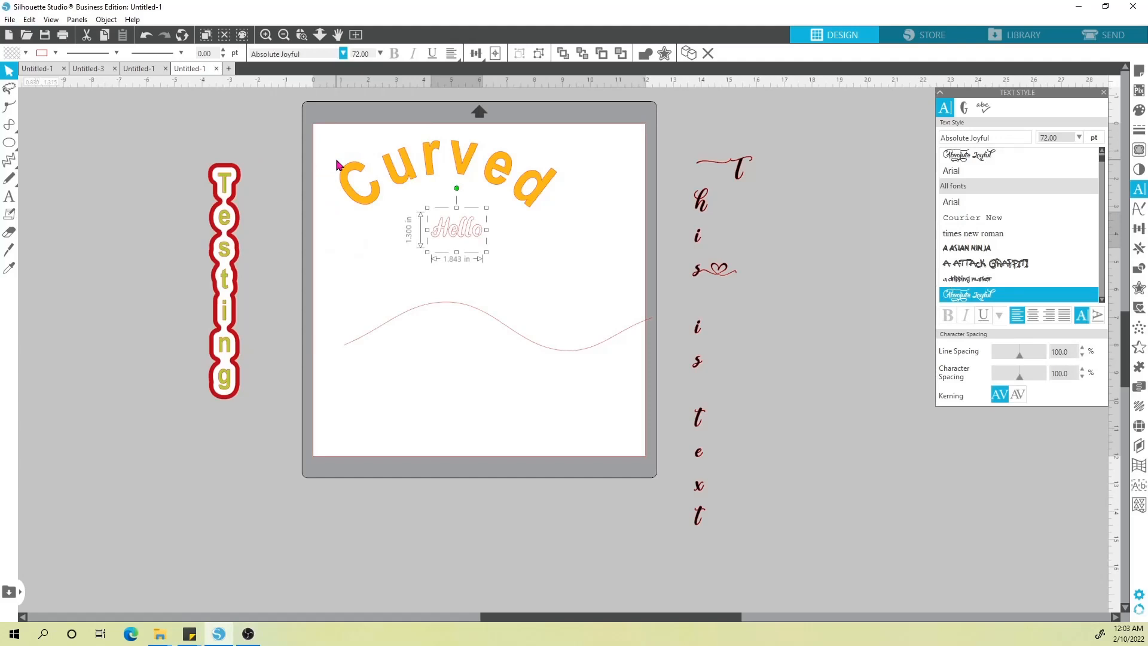
Enlarge the "Hello" text to about 3.7 by 2.6 in and fill it with blue
{"action": "left_click_drag", "start_coordinate": [487, 251], "coordinate": [524, 301]}
{"action": "left_click", "coordinate": [26, 53]}
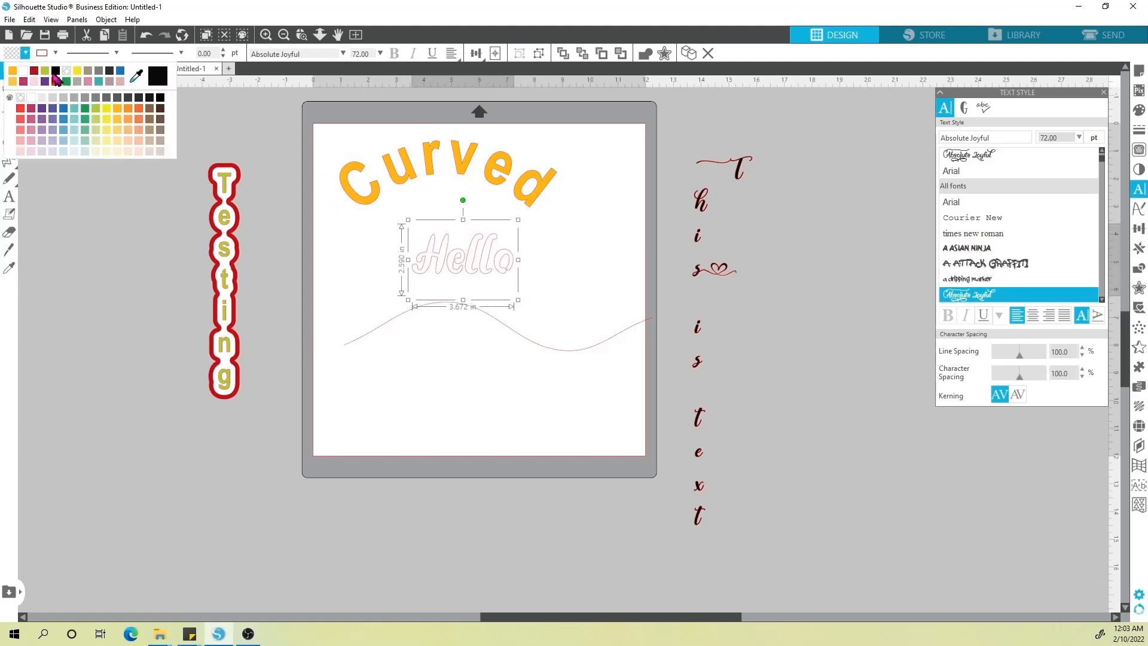
{"action": "left_click", "coordinate": [121, 70]}
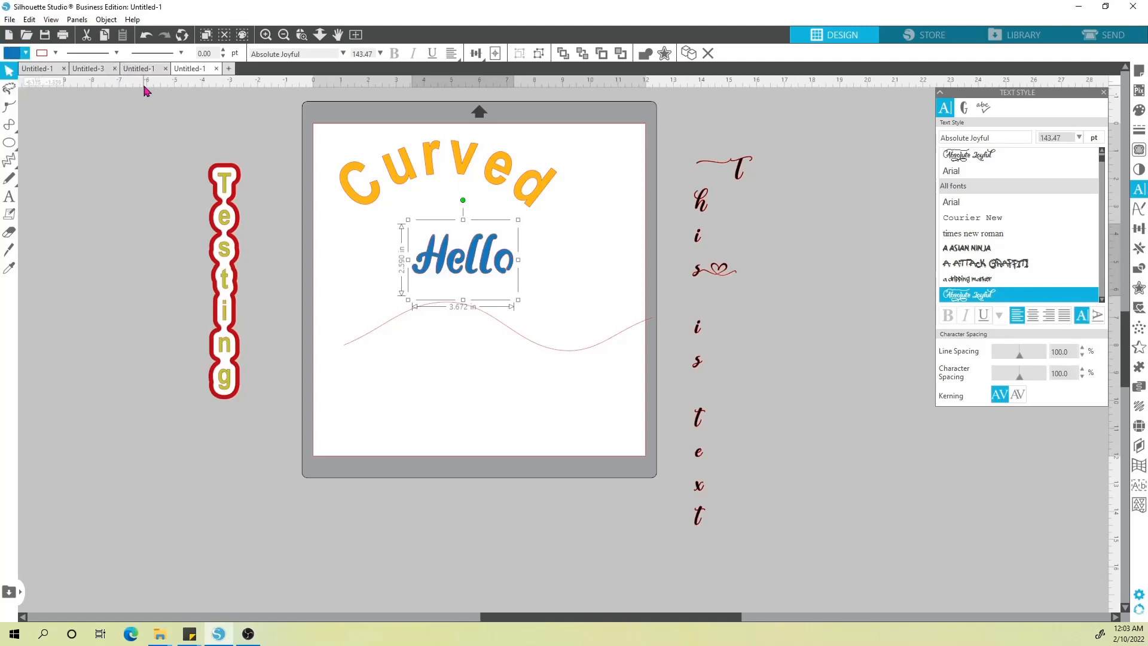
Attach the "Hello" text to the wavy line and position it upright above the first crest
{"action": "double_click", "coordinate": [484, 265]}
{"action": "mouse_move", "coordinate": [416, 272]}
{"action": "left_mouse_down"}
{"action": "mouse_move", "coordinate": [389, 333]}
{"action": "mouse_move", "coordinate": [482, 351]}
{"action": "mouse_move", "coordinate": [579, 349]}
{"action": "mouse_move", "coordinate": [602, 341]}
{"action": "mouse_move", "coordinate": [425, 329]}
{"action": "mouse_move", "coordinate": [629, 326]}
{"action": "mouse_move", "coordinate": [448, 328]}
{"action": "mouse_move", "coordinate": [417, 351]}
{"action": "mouse_move", "coordinate": [403, 323]}
{"action": "mouse_move", "coordinate": [389, 321]}
{"action": "left_mouse_up"}
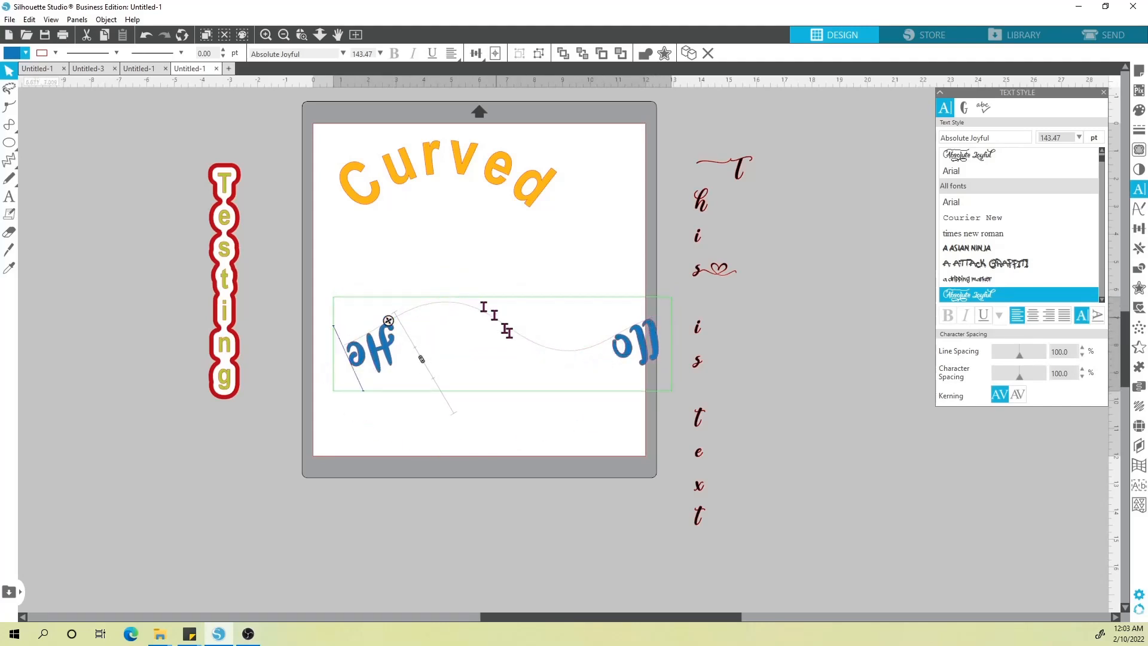
{"action": "mouse_move", "coordinate": [388, 323]}
{"action": "left_mouse_down"}
{"action": "mouse_move", "coordinate": [410, 320]}
{"action": "mouse_move", "coordinate": [350, 344]}
{"action": "mouse_move", "coordinate": [386, 330]}
{"action": "mouse_move", "coordinate": [350, 344]}
{"action": "mouse_move", "coordinate": [469, 328]}
{"action": "mouse_move", "coordinate": [550, 357]}
{"action": "mouse_move", "coordinate": [640, 327]}
{"action": "mouse_move", "coordinate": [642, 306]}
{"action": "mouse_move", "coordinate": [597, 312]}
{"action": "mouse_move", "coordinate": [584, 341]}
{"action": "mouse_move", "coordinate": [538, 346]}
{"action": "mouse_move", "coordinate": [466, 312]}
{"action": "mouse_move", "coordinate": [397, 326]}
{"action": "left_mouse_up"}
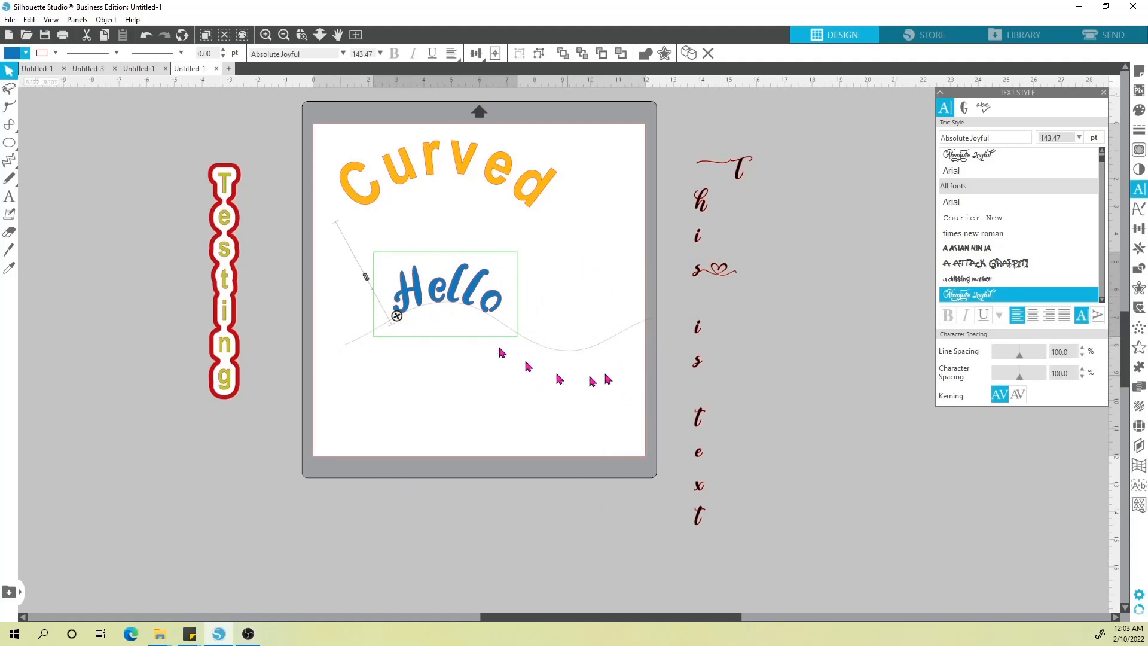
{"action": "left_click", "coordinate": [513, 371]}
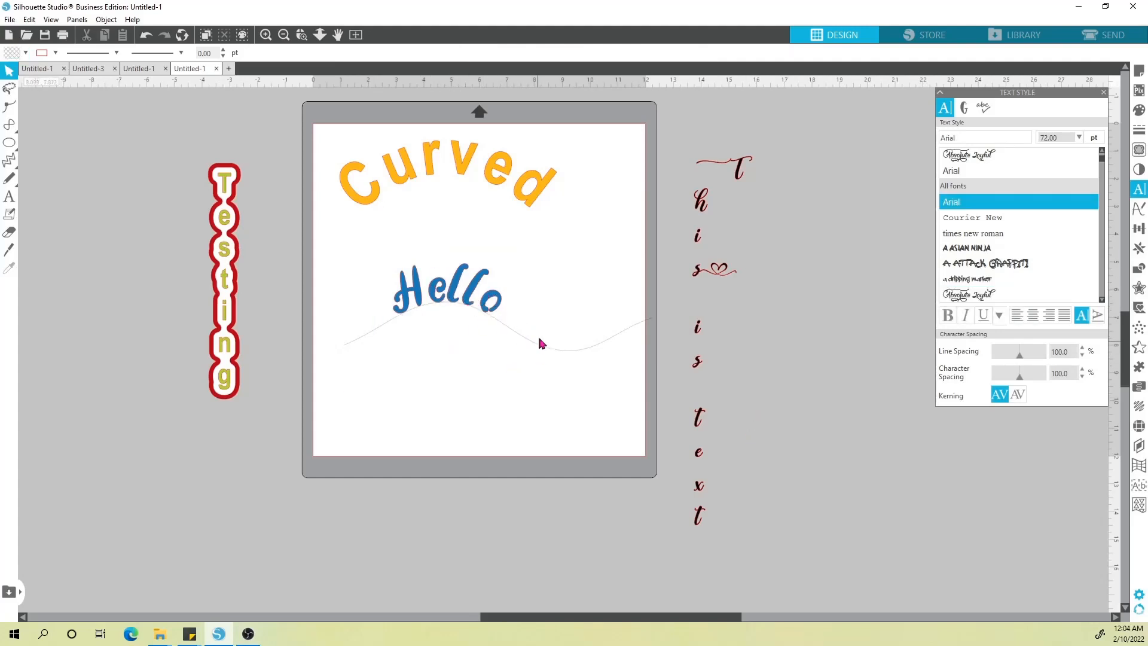
Convert the "Hello" text to a path and move the wavy line down away from it
{"action": "right_click", "coordinate": [471, 299]}
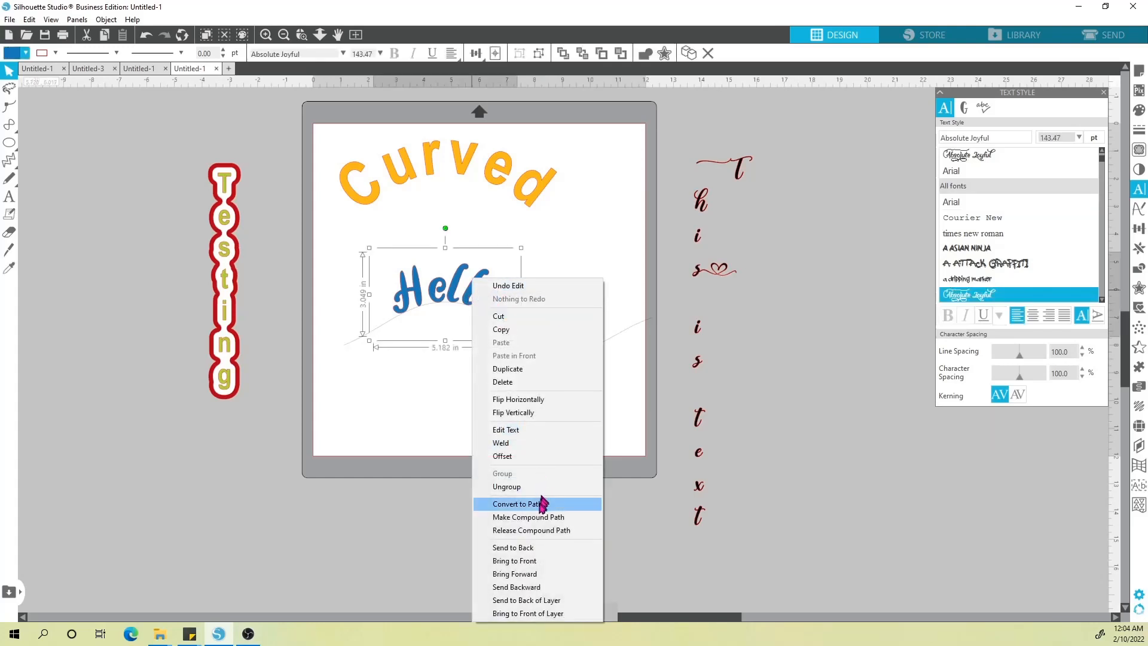
{"action": "left_click", "coordinate": [545, 505]}
{"action": "left_click_drag", "start_coordinate": [574, 350], "coordinate": [550, 398]}
{"action": "left_click", "coordinate": [605, 399]}
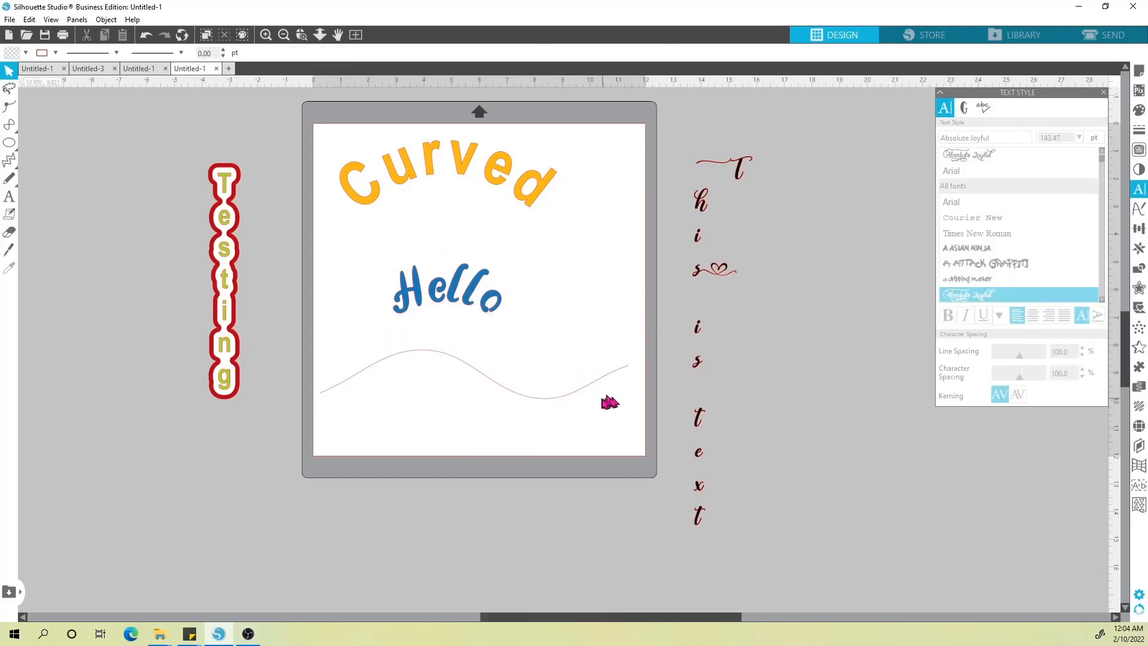
Delete the wavy line and move the "Hello" and "Curved" words off the mat, below the vertical "Testing" text
{"action": "left_click", "coordinate": [568, 396]}
{"action": "key", "text": "Delete"}
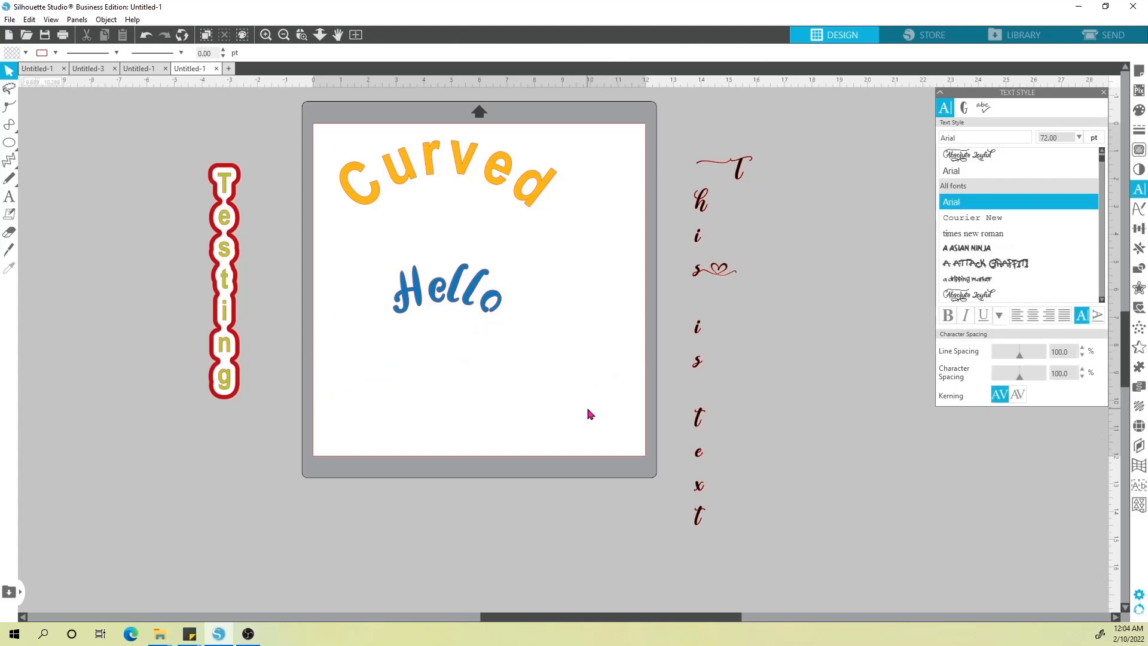
{"action": "left_click_drag", "start_coordinate": [460, 293], "coordinate": [257, 485]}
{"action": "left_click_drag", "start_coordinate": [526, 179], "coordinate": [313, 565]}
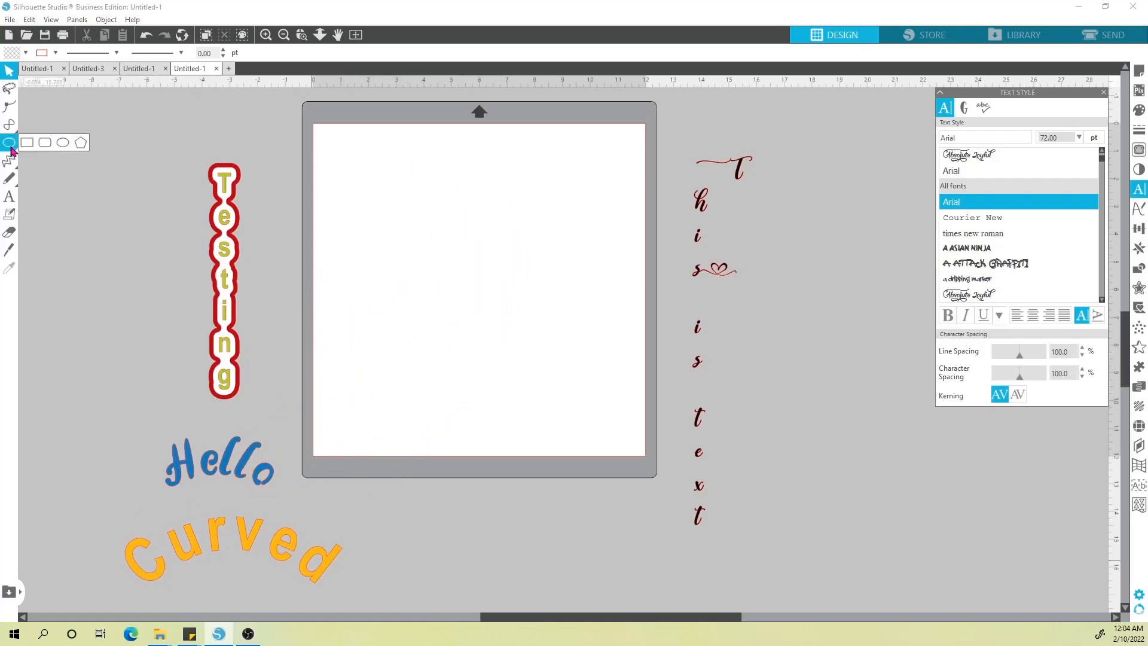
Add the text "Stencil" near the middle of the mat
{"action": "left_click", "coordinate": [9, 196]}
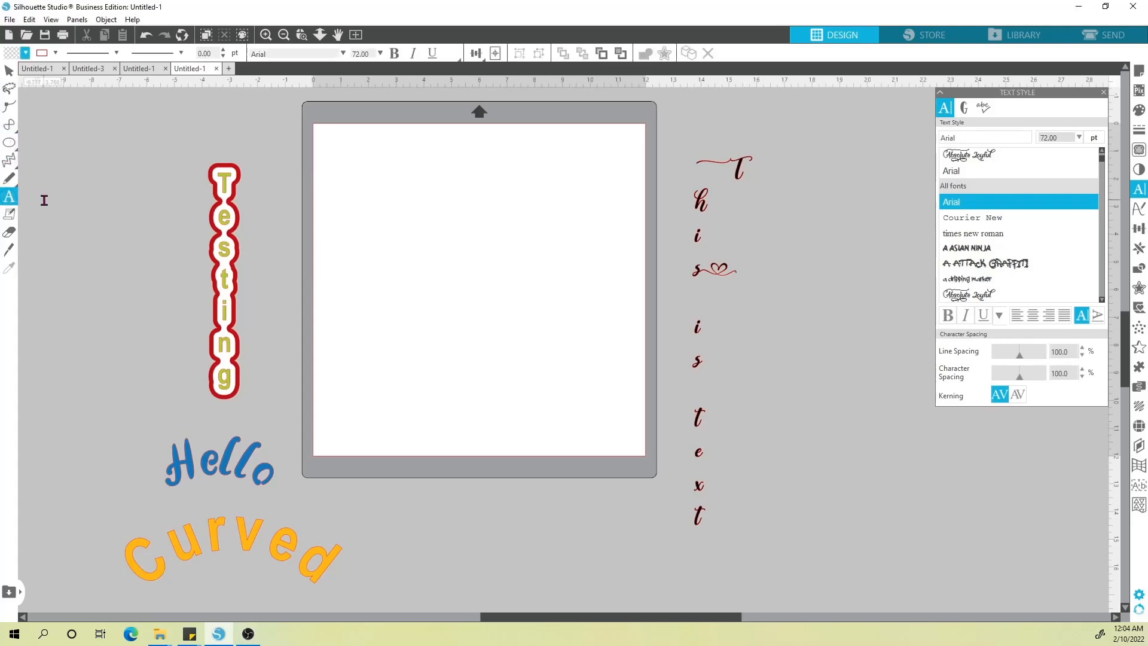
{"action": "left_click", "coordinate": [410, 278]}
{"action": "type", "text": "Stencil"}
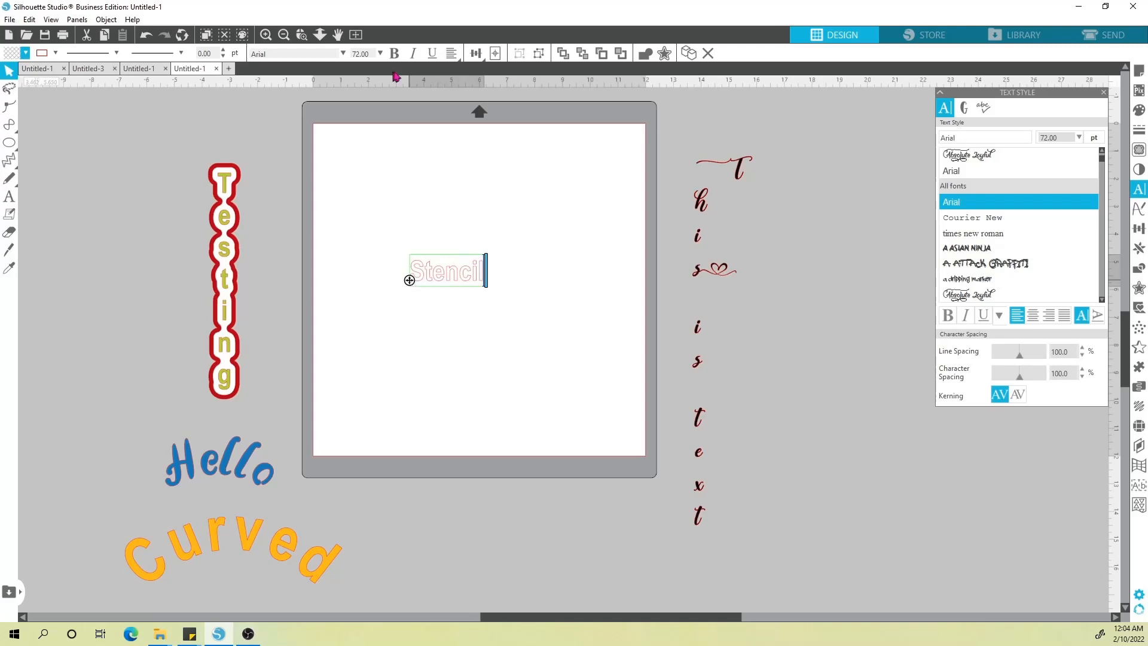
{"action": "left_click", "coordinate": [409, 280]}
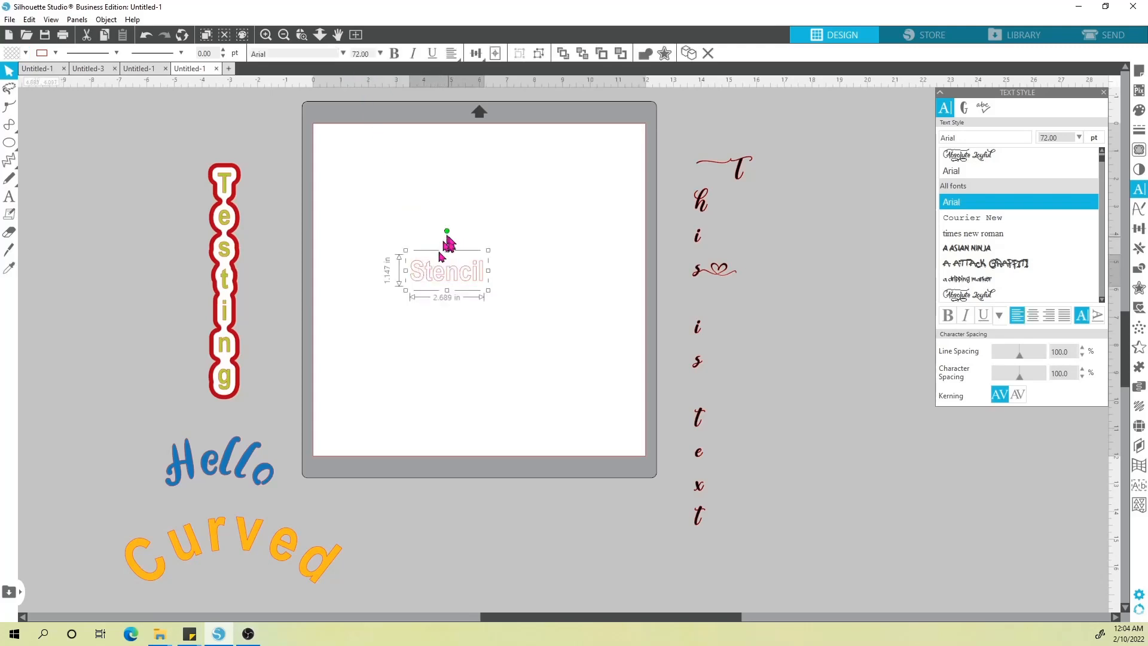
Set the "Stencil" text's font to Ananda Black and fill it with light teal
{"action": "left_click", "coordinate": [342, 53]}
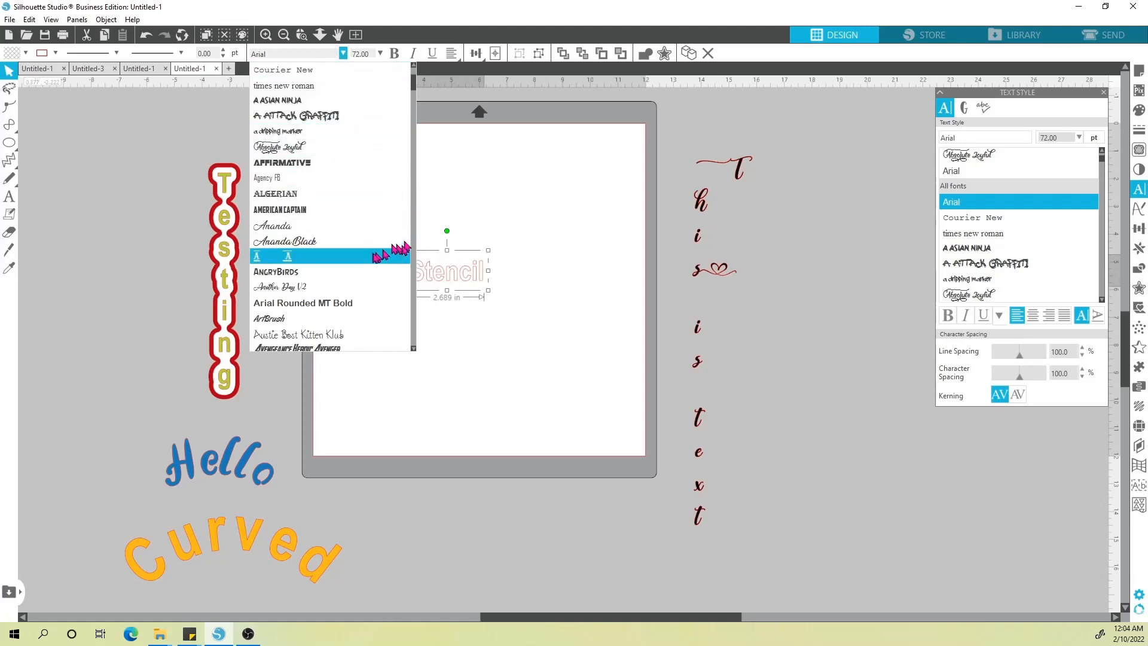
{"action": "left_click", "coordinate": [353, 242]}
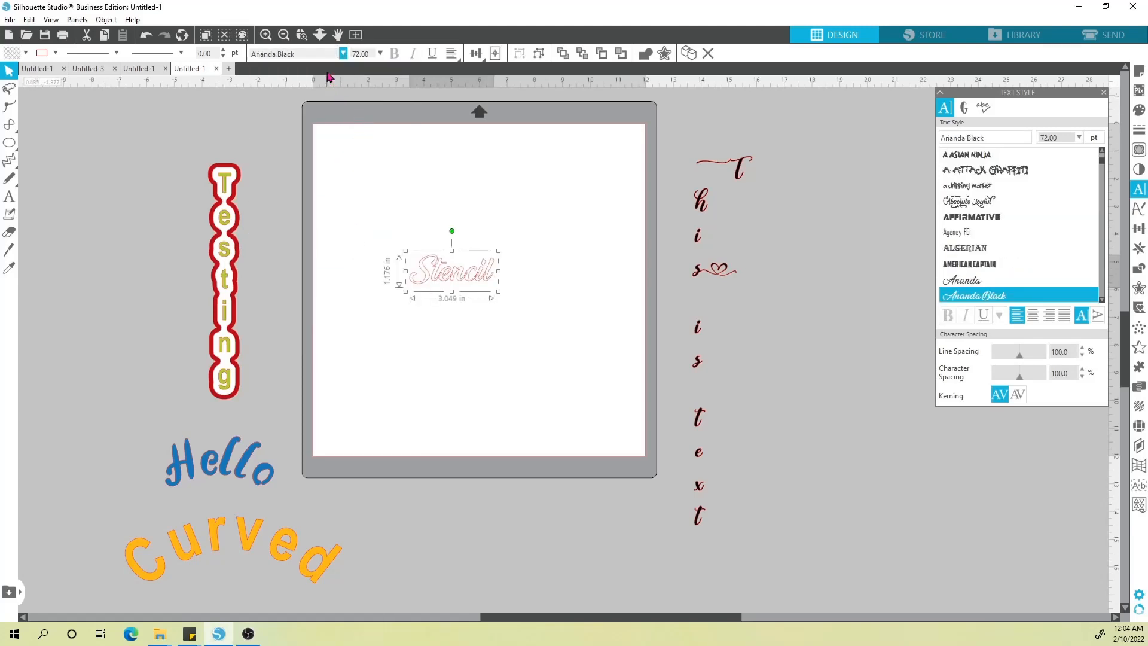
{"action": "left_click", "coordinate": [18, 52]}
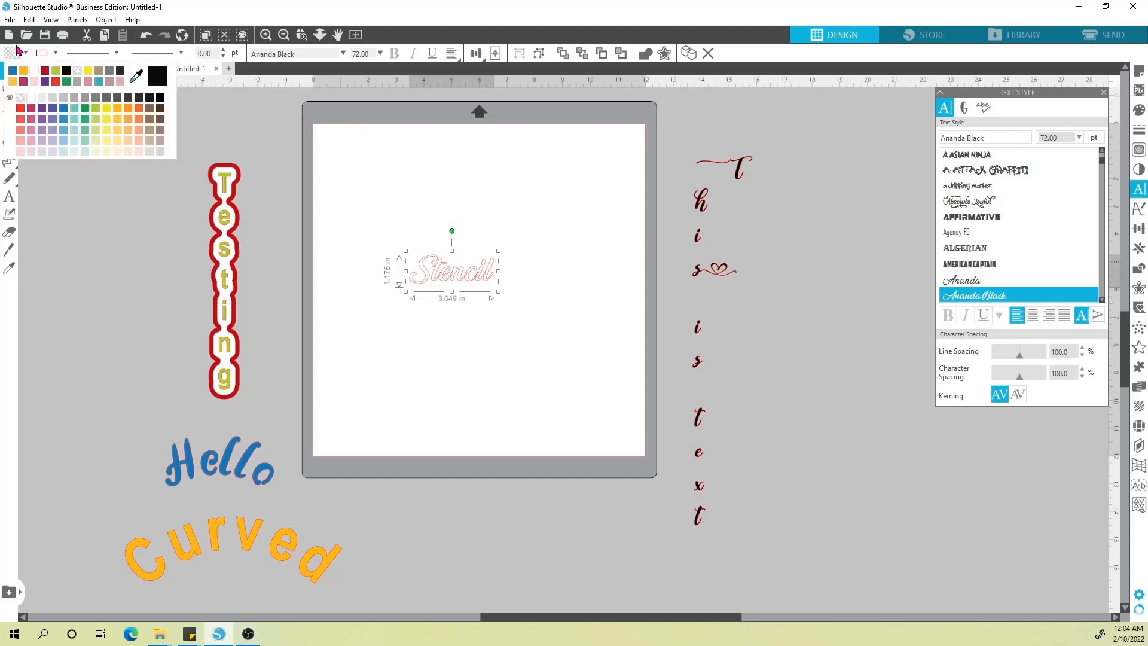
{"action": "left_click", "coordinate": [72, 120]}
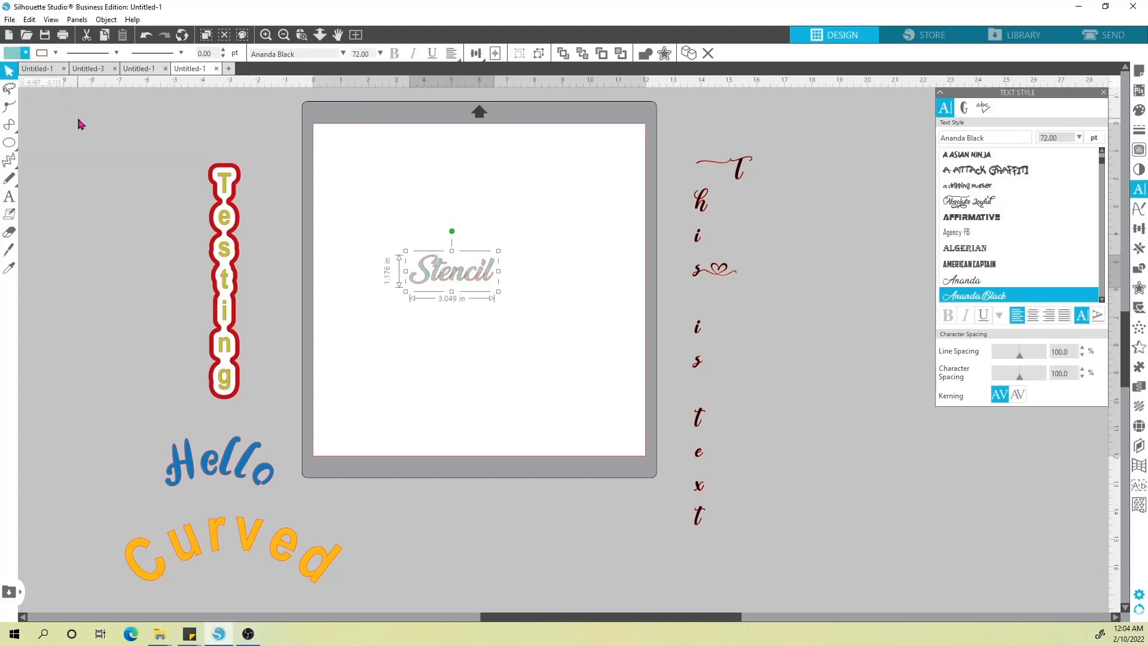
Preview the "Stencil" text's cut lines with the Cut action and examine where neighbouring letters overlap
{"action": "scroll", "coordinate": [217, 173], "scroll_direction": "up", "scroll_amount": 4}
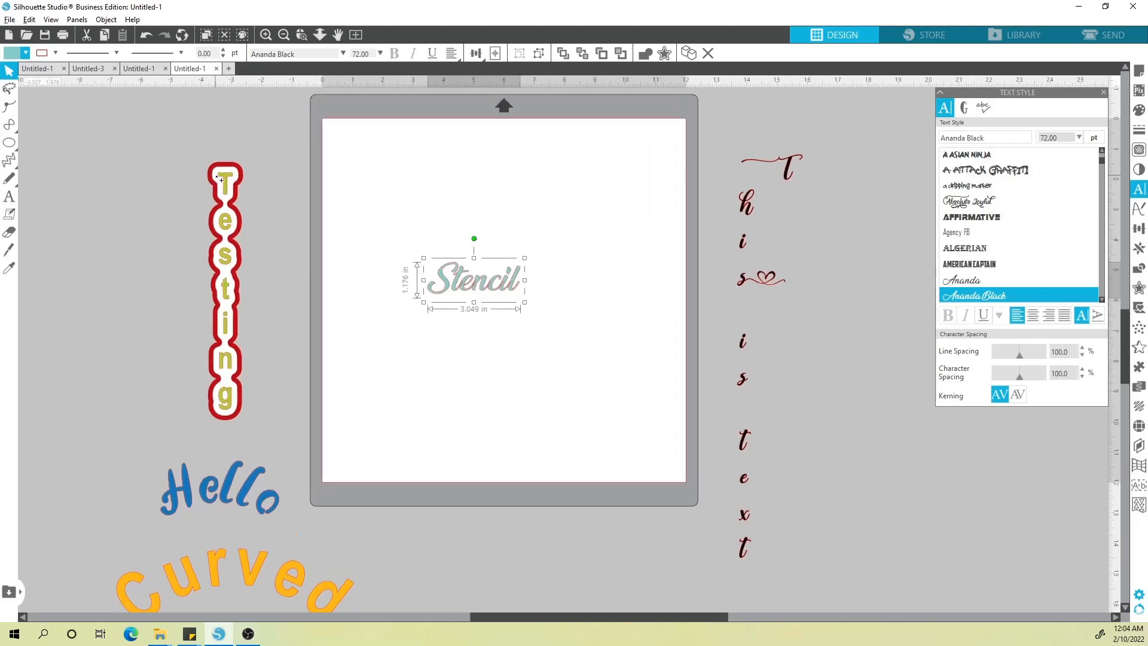
{"action": "key", "text": "alt+space"}
{"action": "left_click_drag", "start_coordinate": [413, 267], "coordinate": [263, 199]}
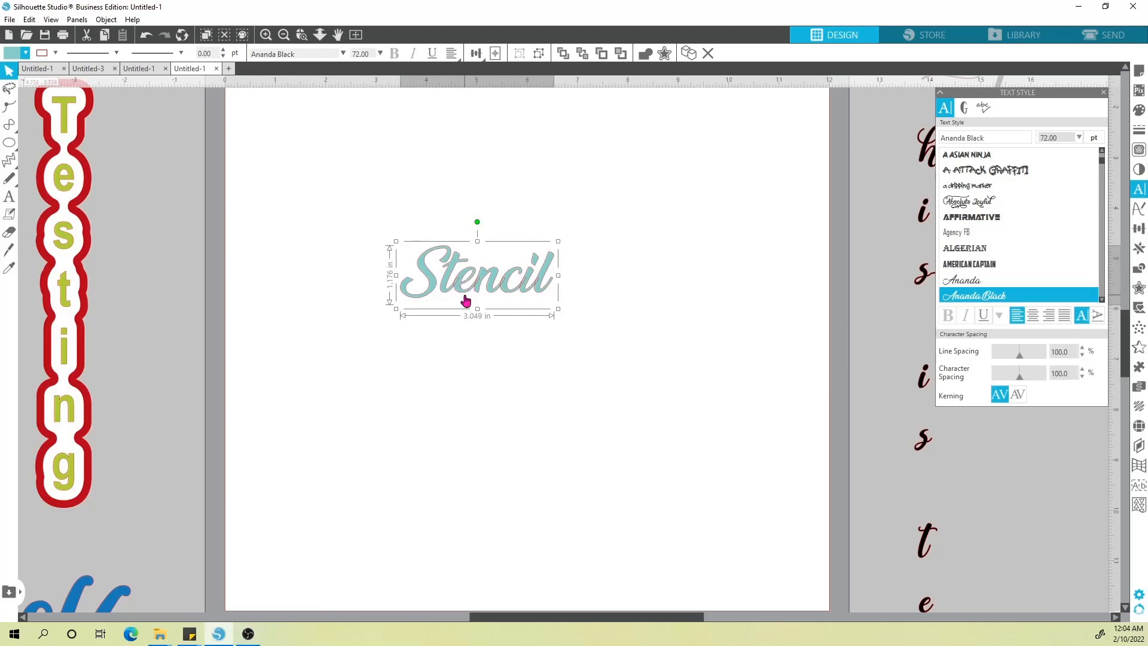
{"action": "scroll", "coordinate": [483, 280], "scroll_direction": "up", "scroll_amount": 3}
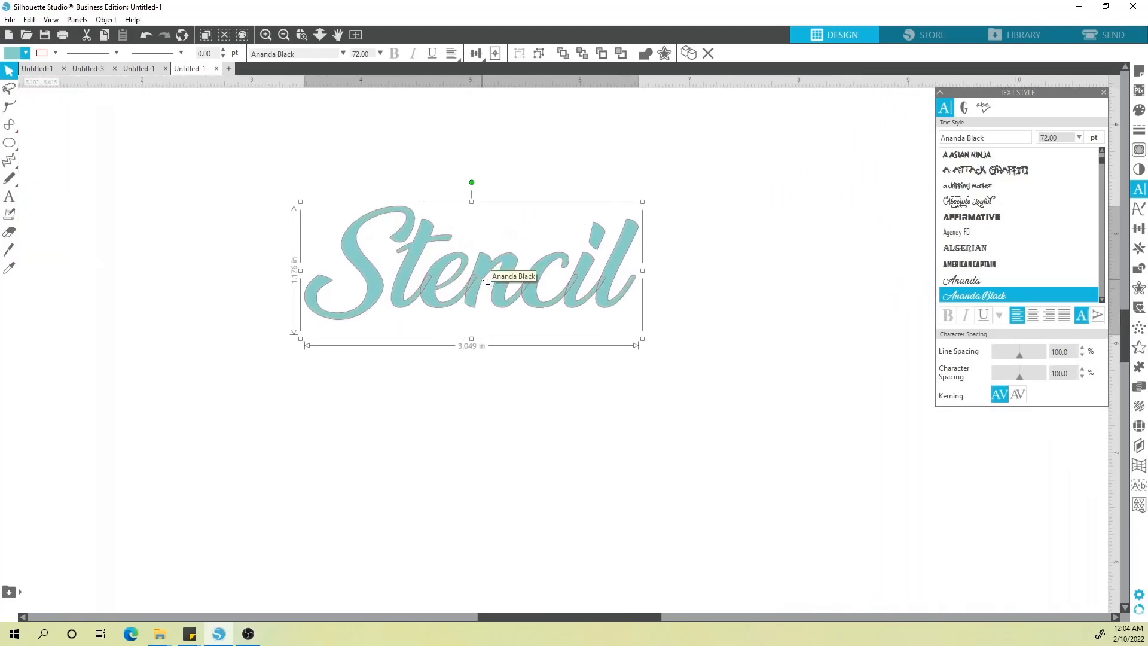
{"action": "key", "text": "alt"}
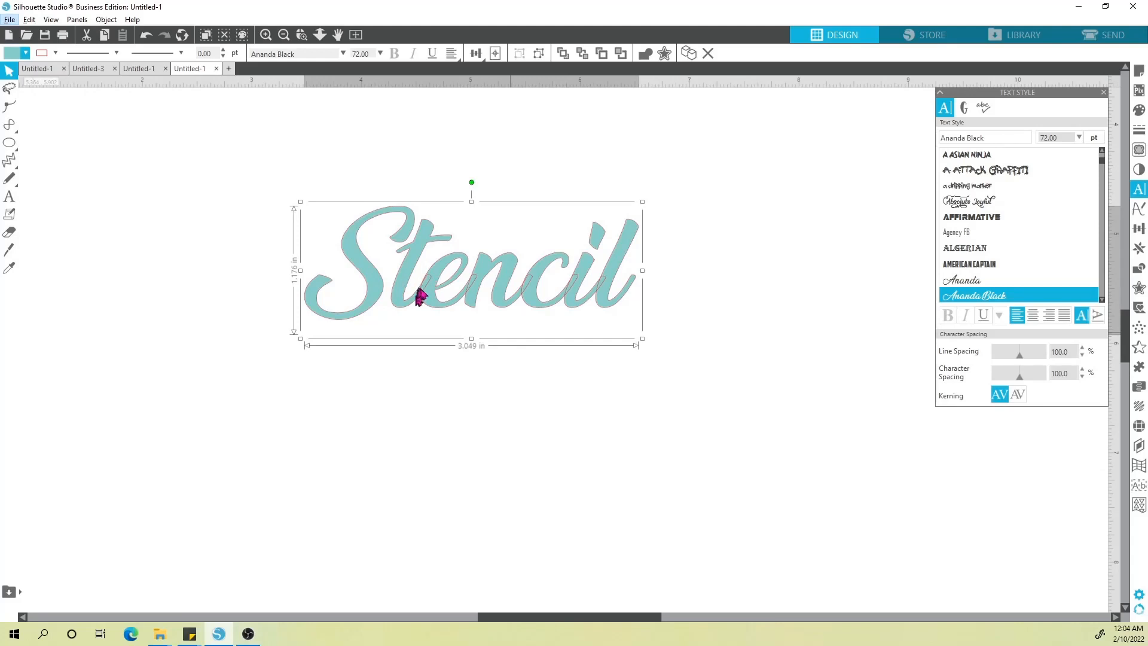
{"action": "left_click", "coordinate": [1106, 34]}
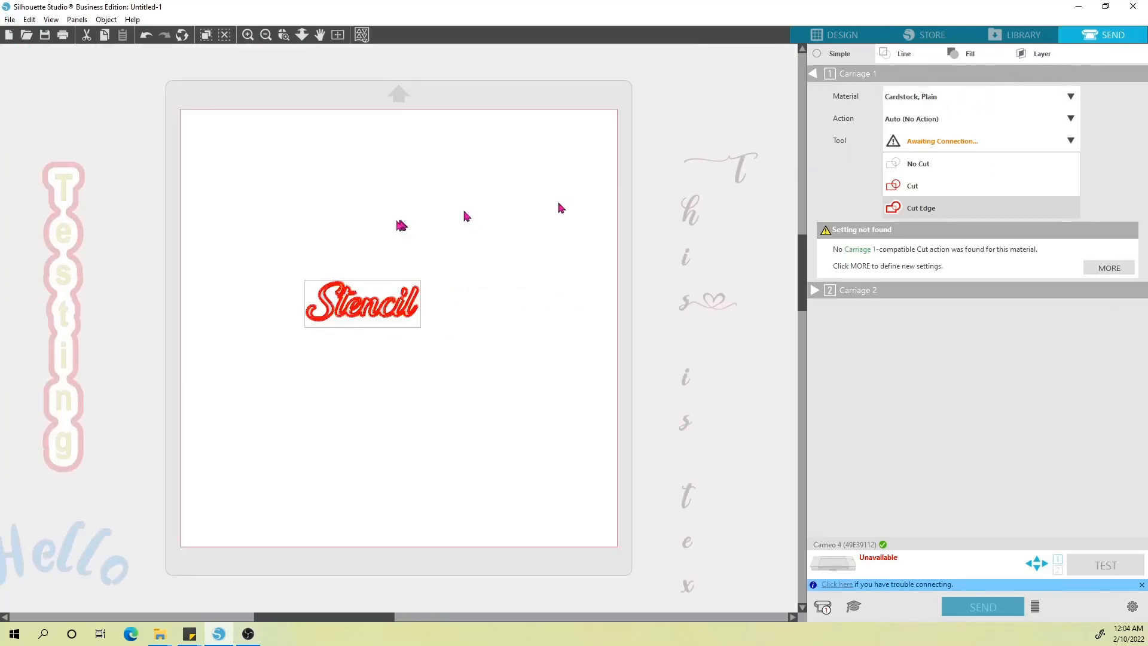
{"action": "scroll", "coordinate": [383, 135], "scroll_direction": "up", "scroll_amount": 1}
{"action": "scroll", "coordinate": [383, 139], "scroll_direction": "up", "scroll_amount": 1}
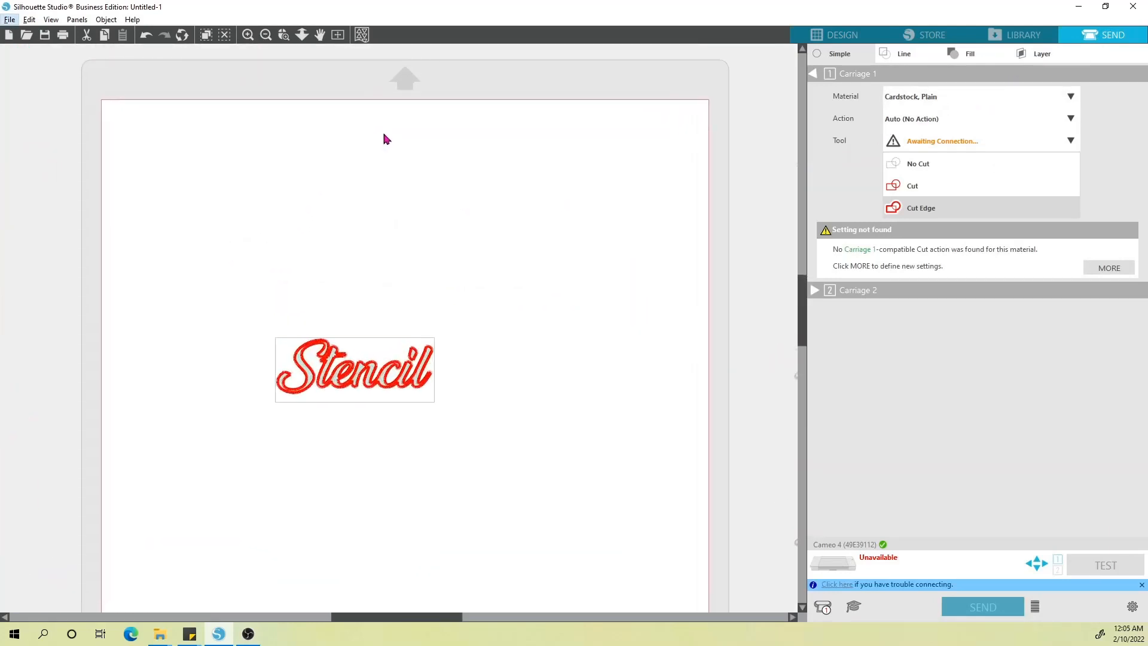
{"action": "left_click", "coordinate": [949, 185]}
{"action": "scroll", "coordinate": [366, 378], "scroll_direction": "up", "scroll_amount": 2}
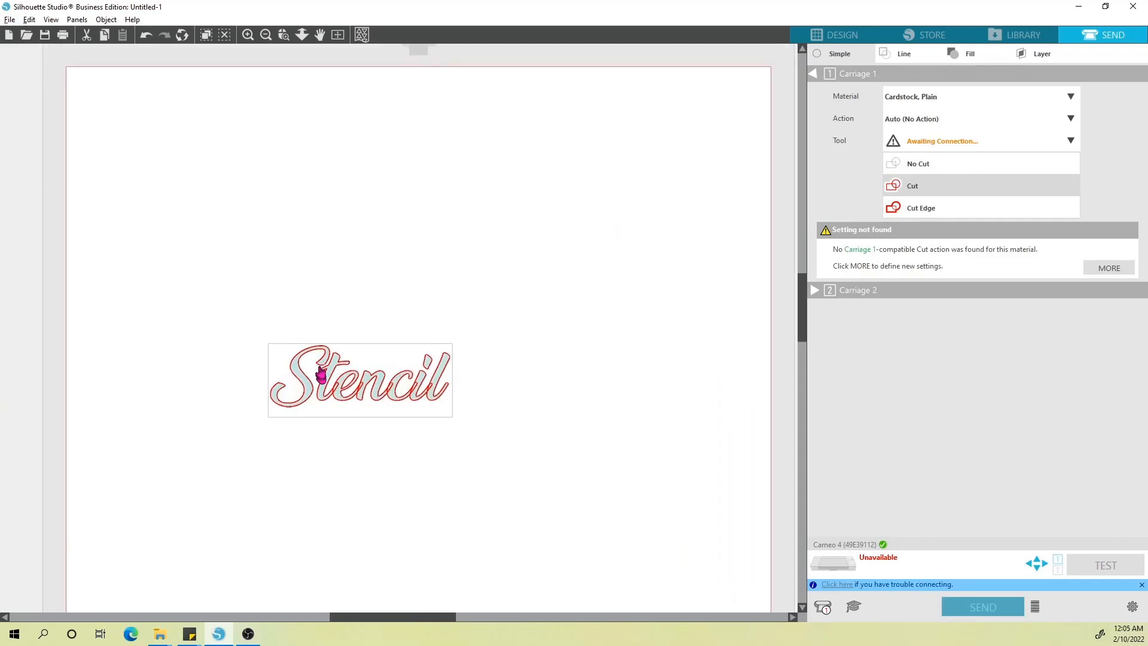
{"action": "key", "text": "alt"}
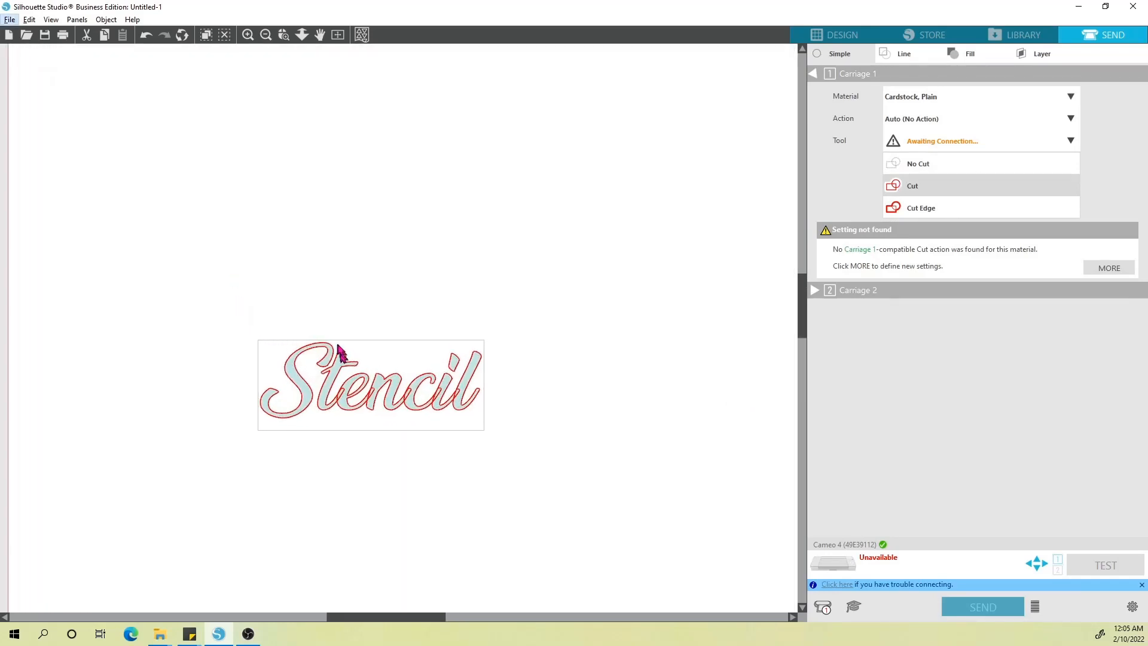
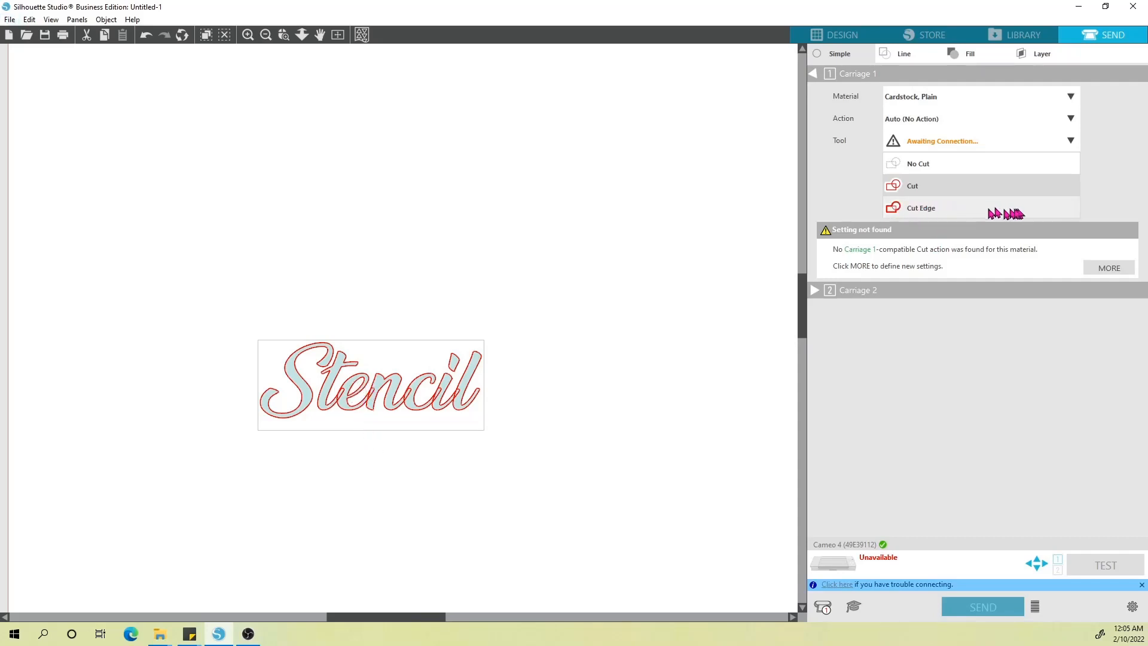
Compare the Cut Edge and Cut previews of the "Stencil" text, leave it on Cut and return to the design view
{"action": "left_click", "coordinate": [922, 208]}
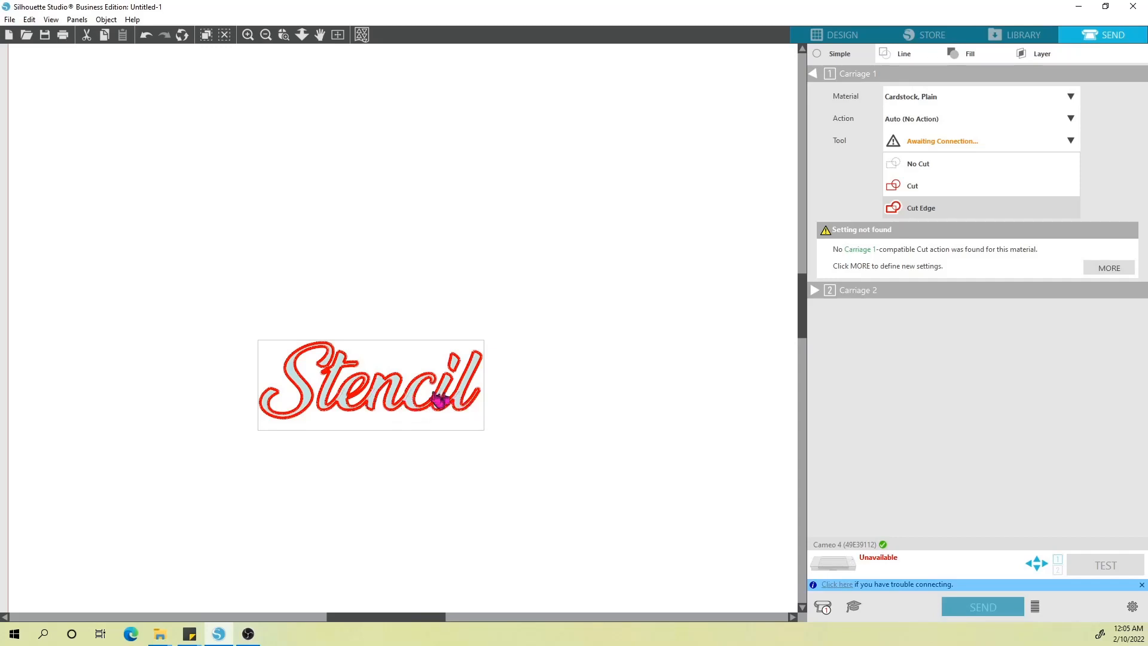
{"action": "left_click", "coordinate": [931, 186]}
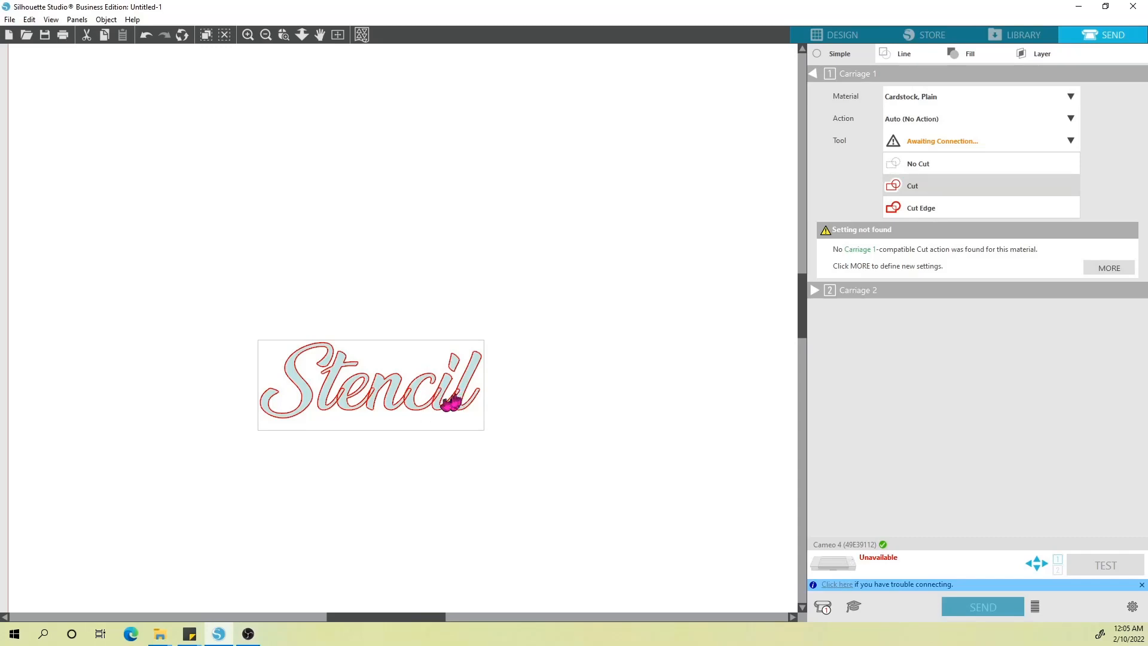
{"action": "left_click", "coordinate": [930, 208]}
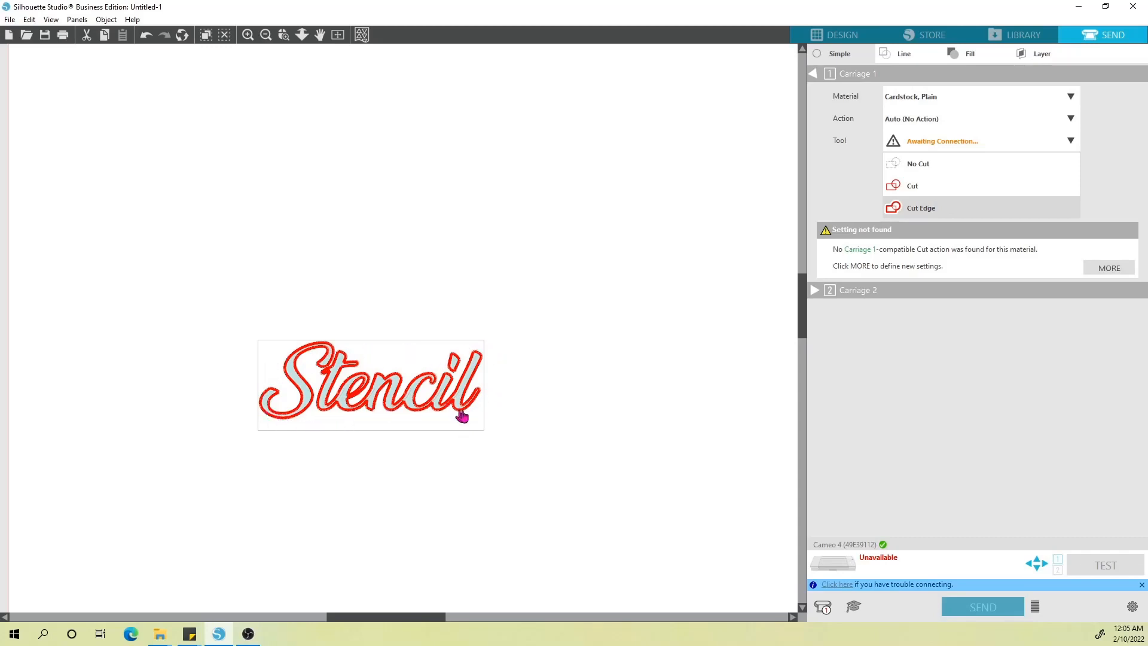
{"action": "left_click", "coordinate": [921, 186]}
{"action": "left_click", "coordinate": [843, 35]}
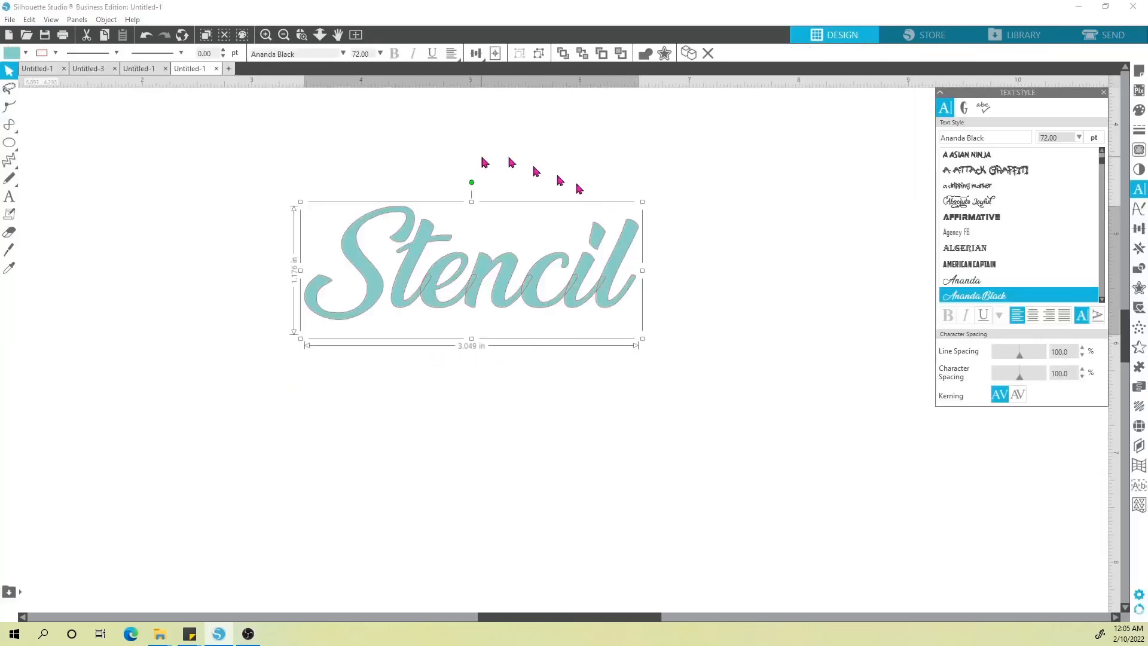
Weld the "Stencil" letters together, try moving the joined "tencil" part and undo that move
{"action": "left_click", "coordinate": [645, 55]}
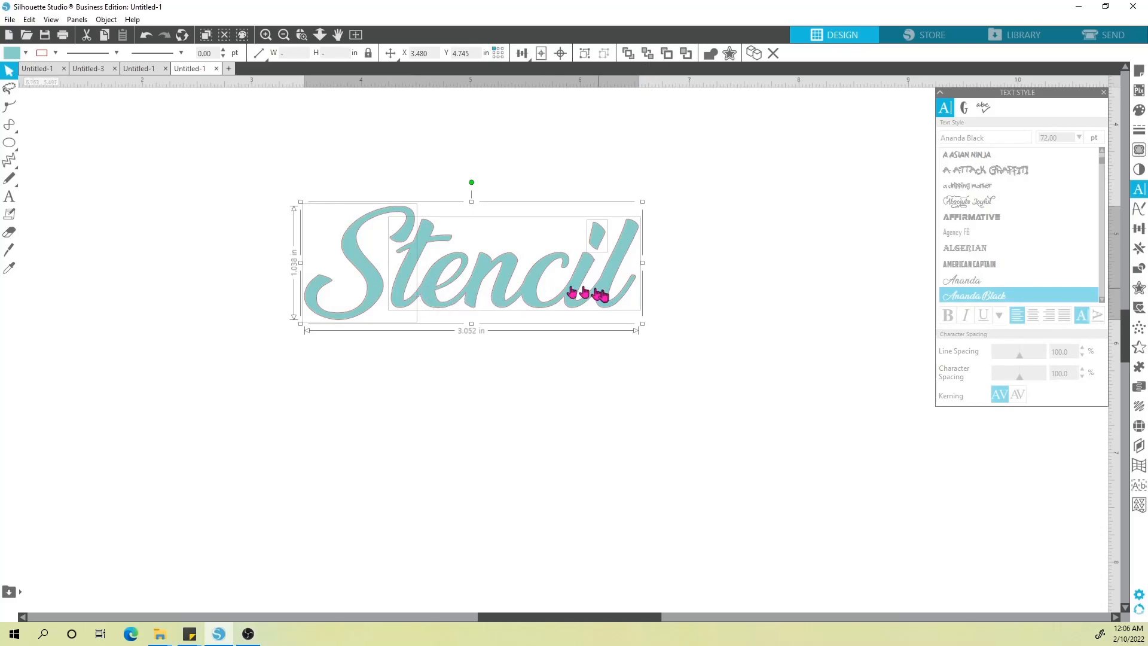
{"action": "left_click", "coordinate": [597, 352]}
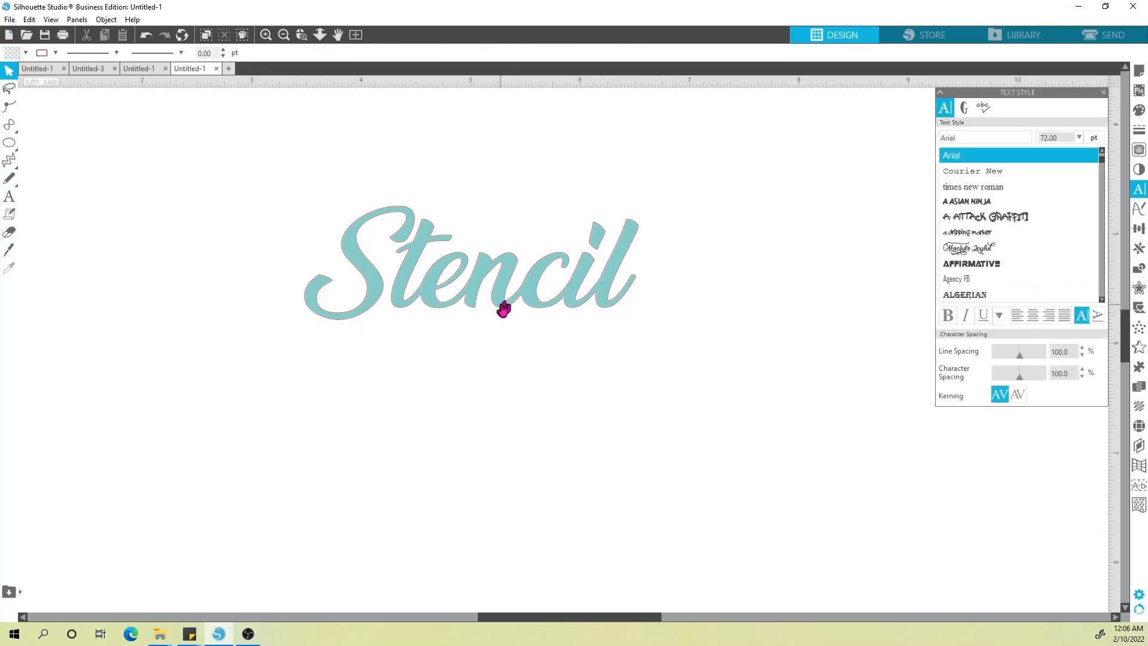
{"action": "left_click_drag", "start_coordinate": [503, 307], "coordinate": [562, 320]}
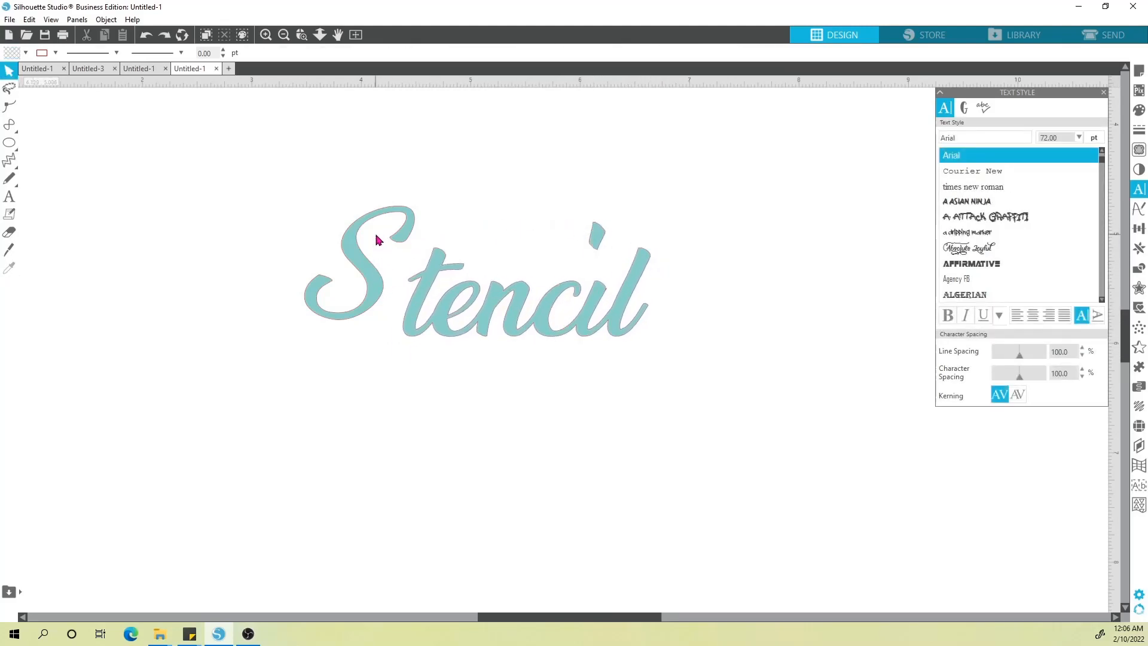
{"action": "key", "text": "ctrl+z"}
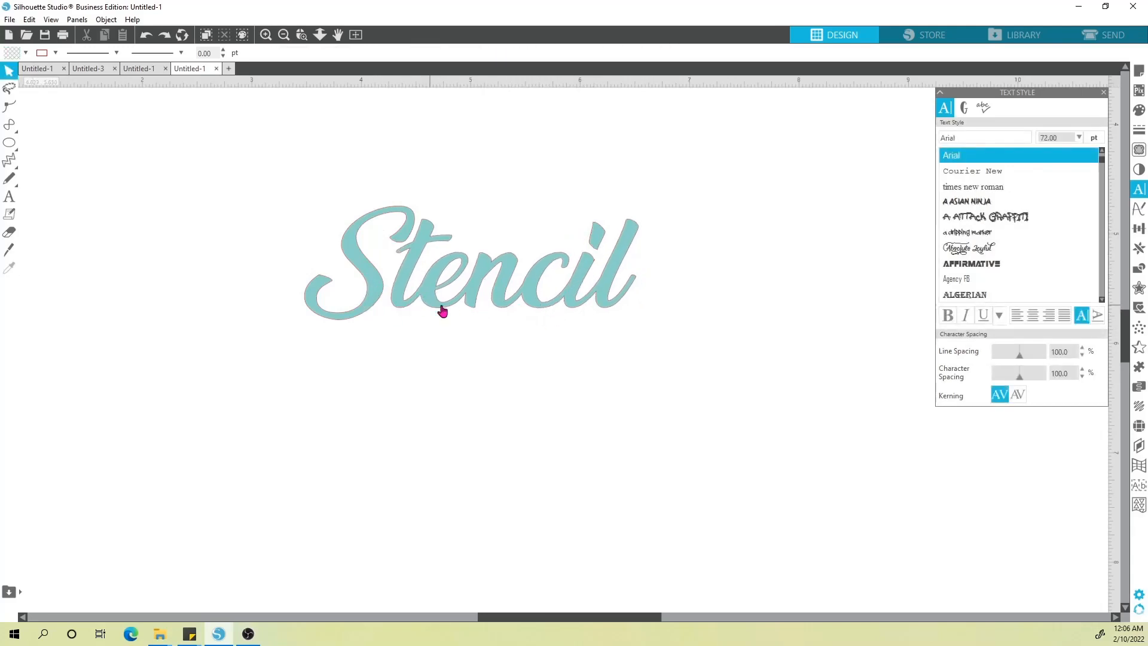
Group the welded "Stencil" pieces and move the whole word slightly down the mat
{"action": "left_click_drag", "start_coordinate": [303, 180], "coordinate": [654, 336]}
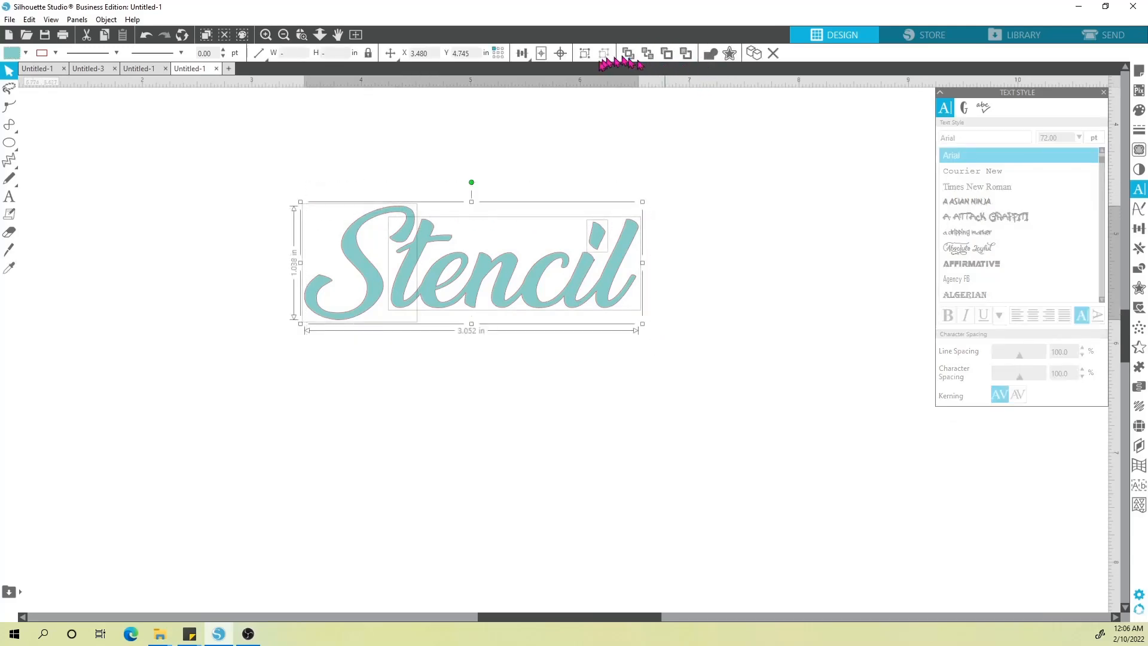
{"action": "left_click", "coordinate": [585, 54]}
{"action": "left_click", "coordinate": [674, 255]}
{"action": "left_click_drag", "start_coordinate": [586, 275], "coordinate": [566, 276]}
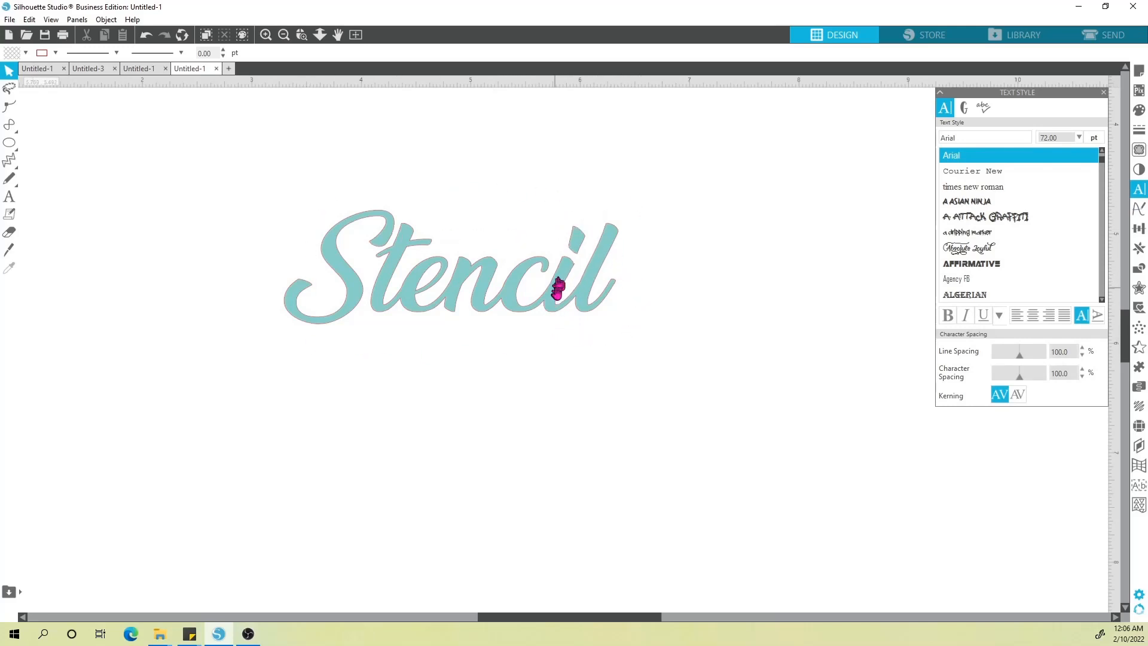
{"action": "left_click_drag", "start_coordinate": [517, 285], "coordinate": [537, 341]}
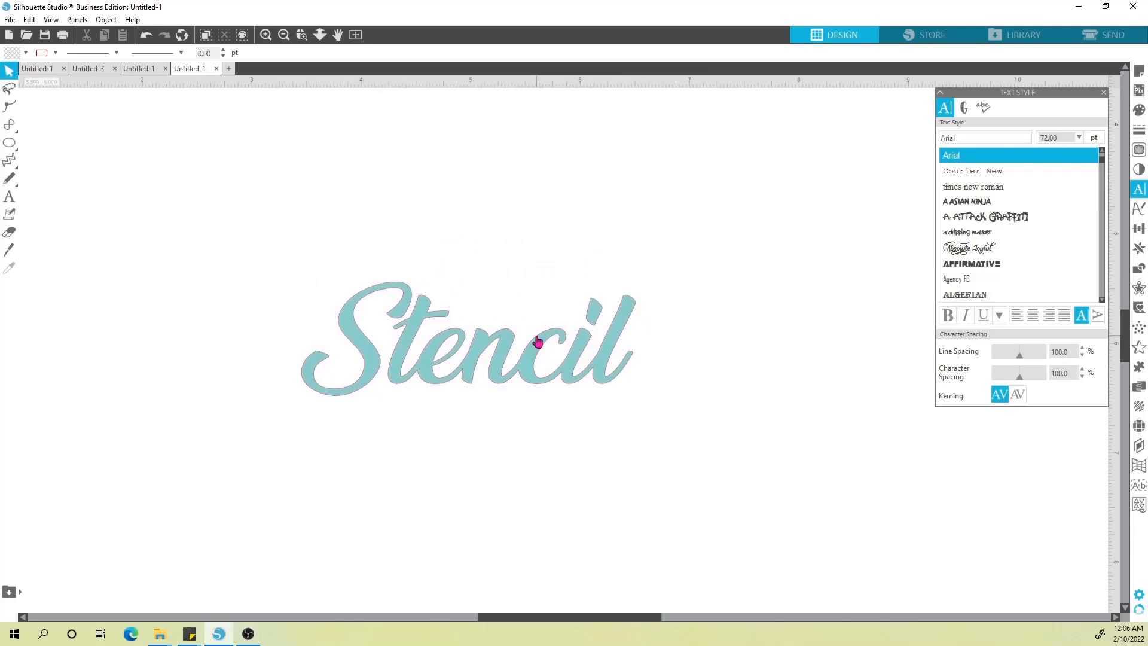
Draw a rectangle about 5.3 by 2.7 in around the "Stencil" word
{"action": "left_click", "coordinate": [13, 145]}
{"action": "left_click", "coordinate": [30, 143]}
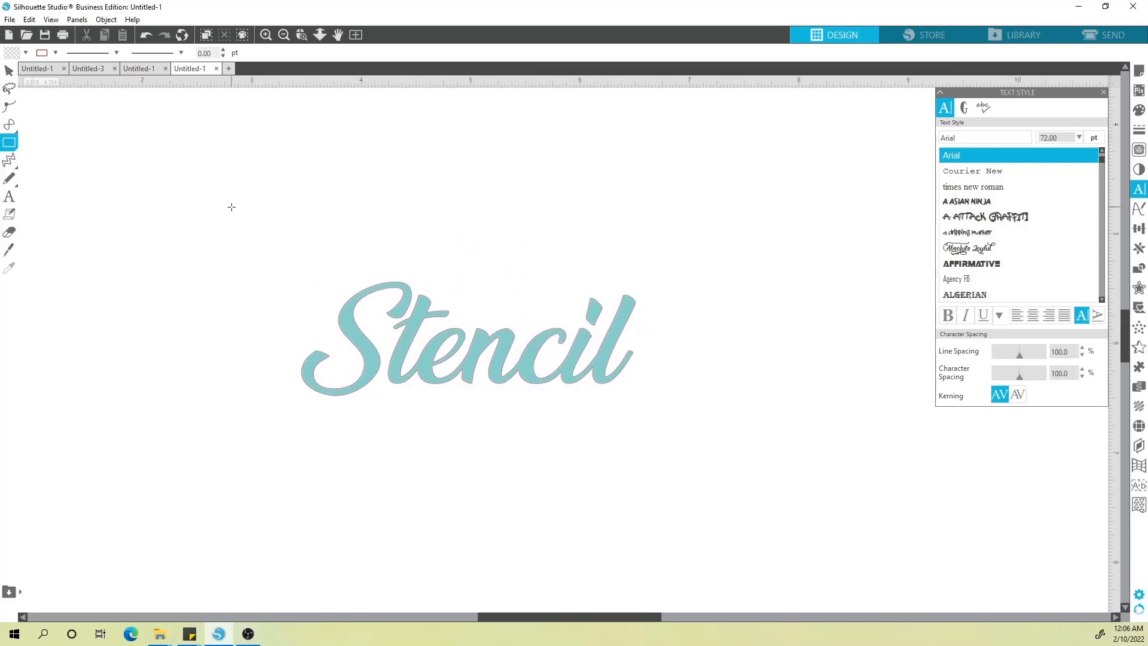
{"action": "mouse_move", "coordinate": [188, 190]}
{"action": "left_mouse_down"}
{"action": "mouse_move", "coordinate": [670, 266]}
{"action": "mouse_move", "coordinate": [767, 489]}
{"action": "left_mouse_up"}
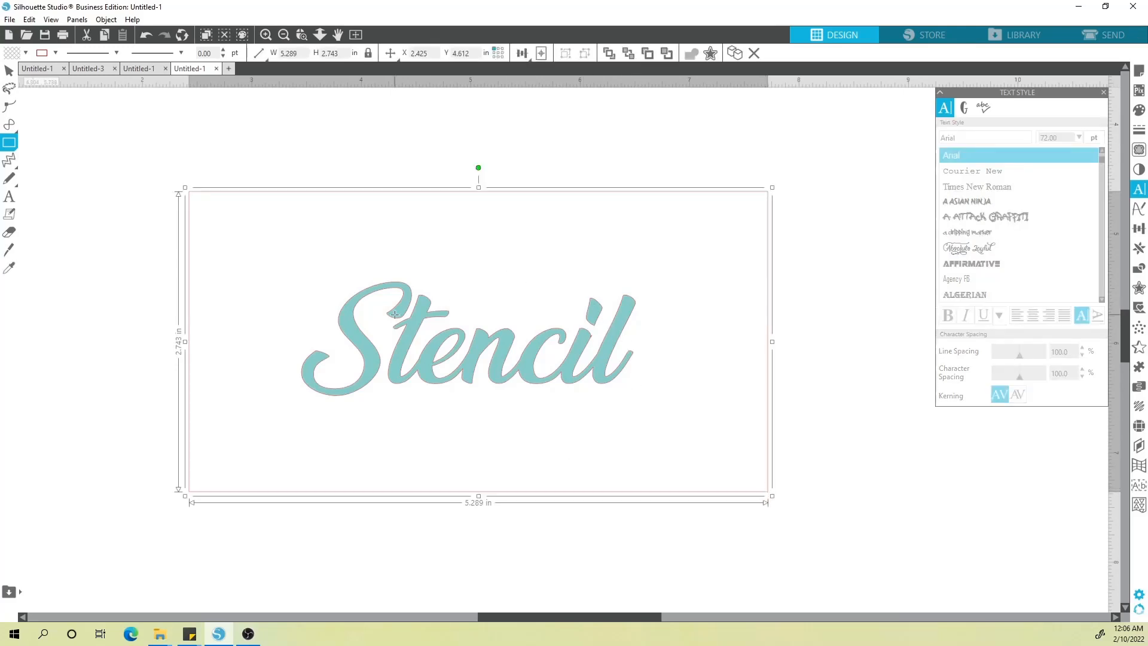
Fill the rectangle with orange and send it behind the "Stencil" word
{"action": "left_click", "coordinate": [25, 53]}
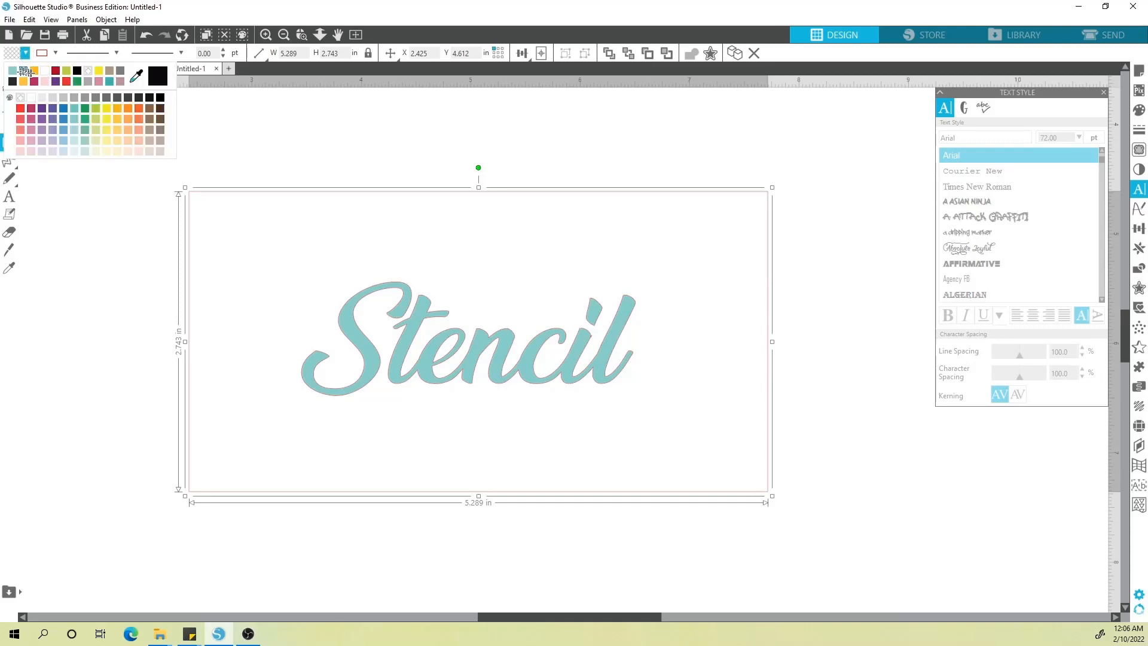
{"action": "left_click", "coordinate": [34, 71]}
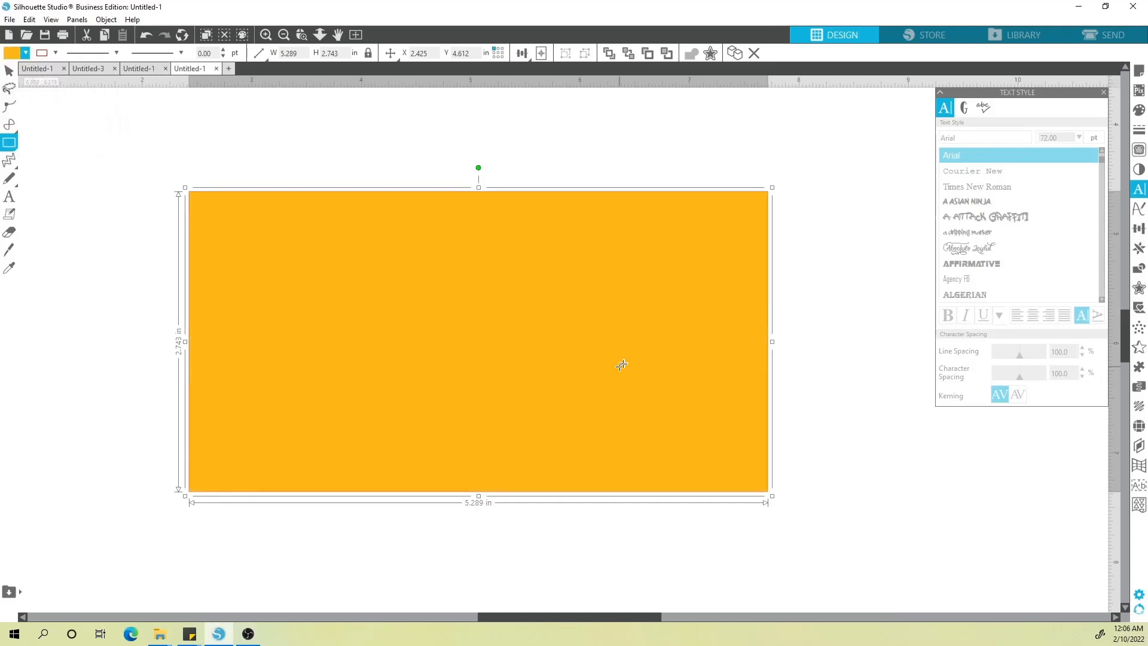
{"action": "left_click", "coordinate": [629, 54]}
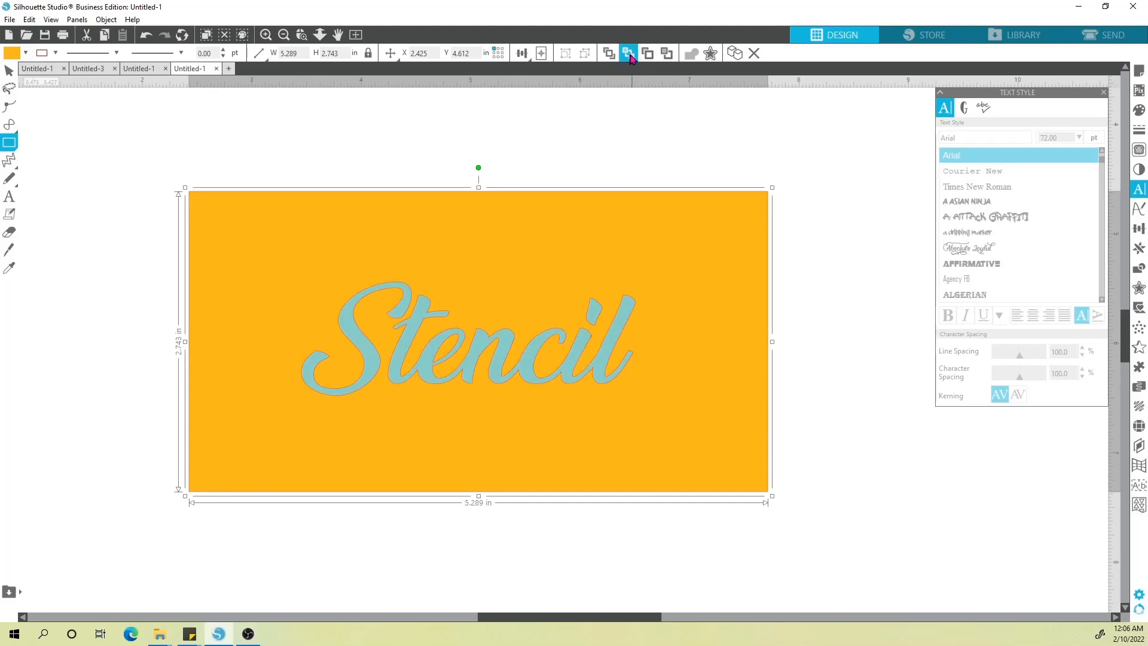
{"action": "left_click", "coordinate": [10, 72]}
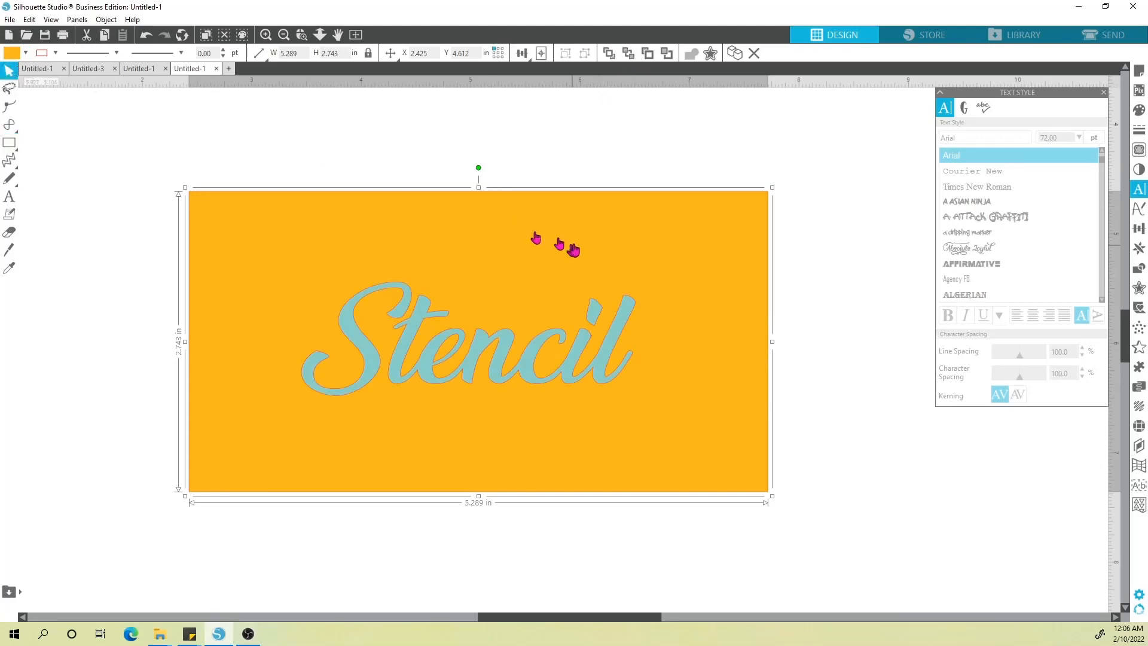
Reposition the orange rectangle slightly so that the "Stencil" word sits near its centre
{"action": "mouse_move", "coordinate": [573, 231]}
{"action": "left_mouse_down"}
{"action": "mouse_move", "coordinate": [574, 246]}
{"action": "mouse_move", "coordinate": [587, 236]}
{"action": "left_mouse_up"}
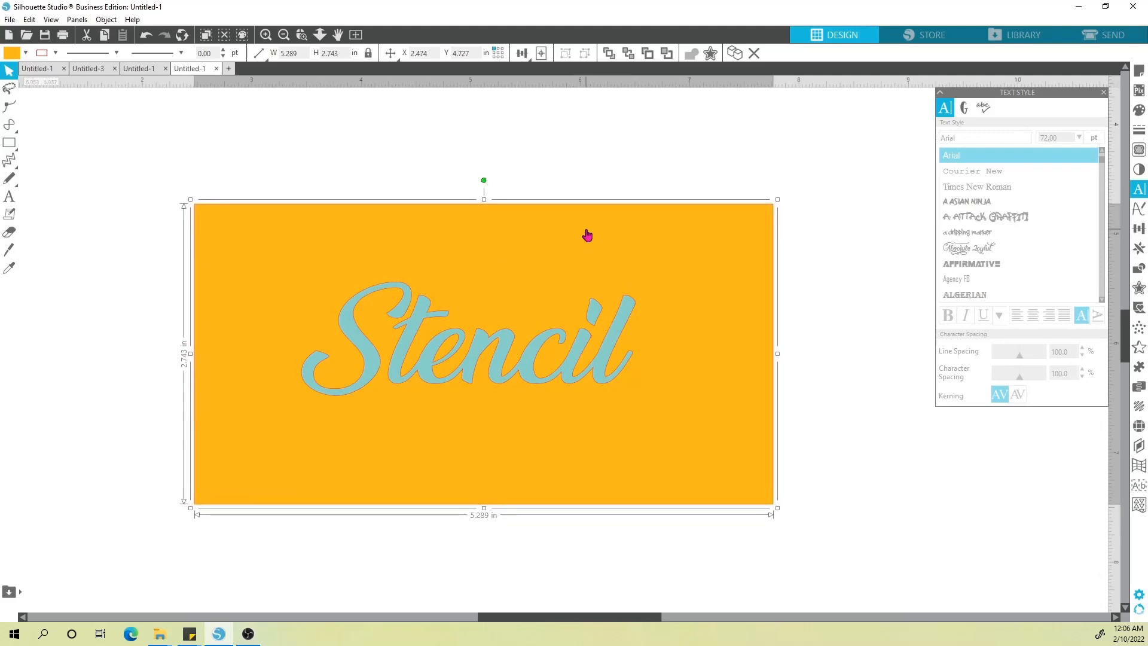
{"action": "left_click_drag", "start_coordinate": [668, 240], "coordinate": [663, 236]}
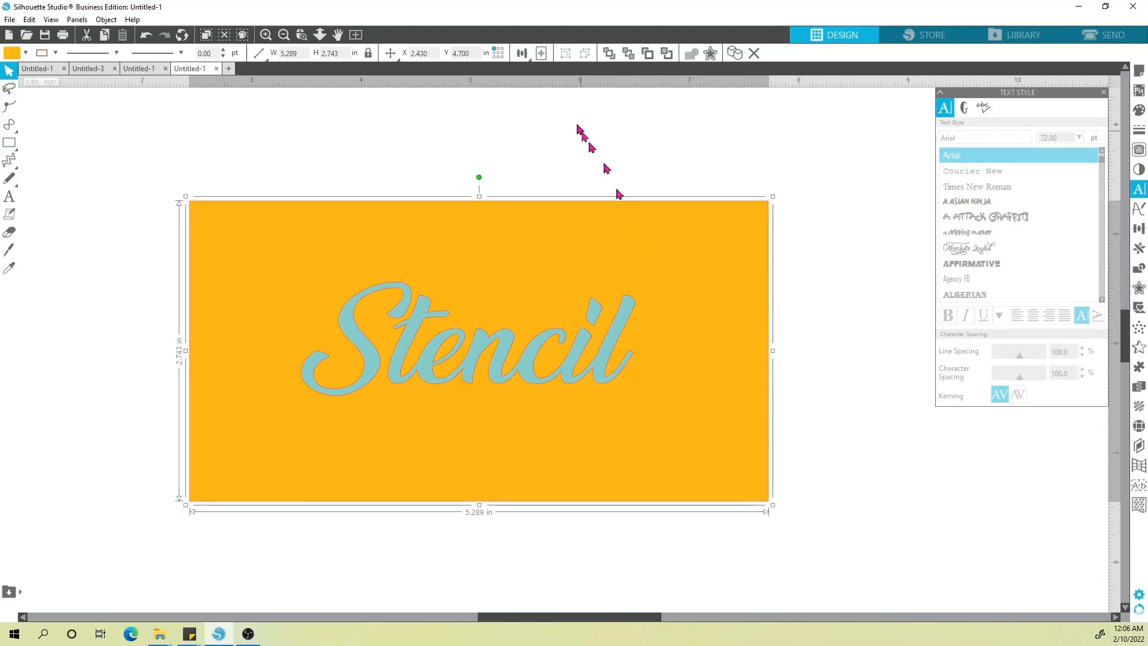
{"action": "mouse_move", "coordinate": [525, 53]}
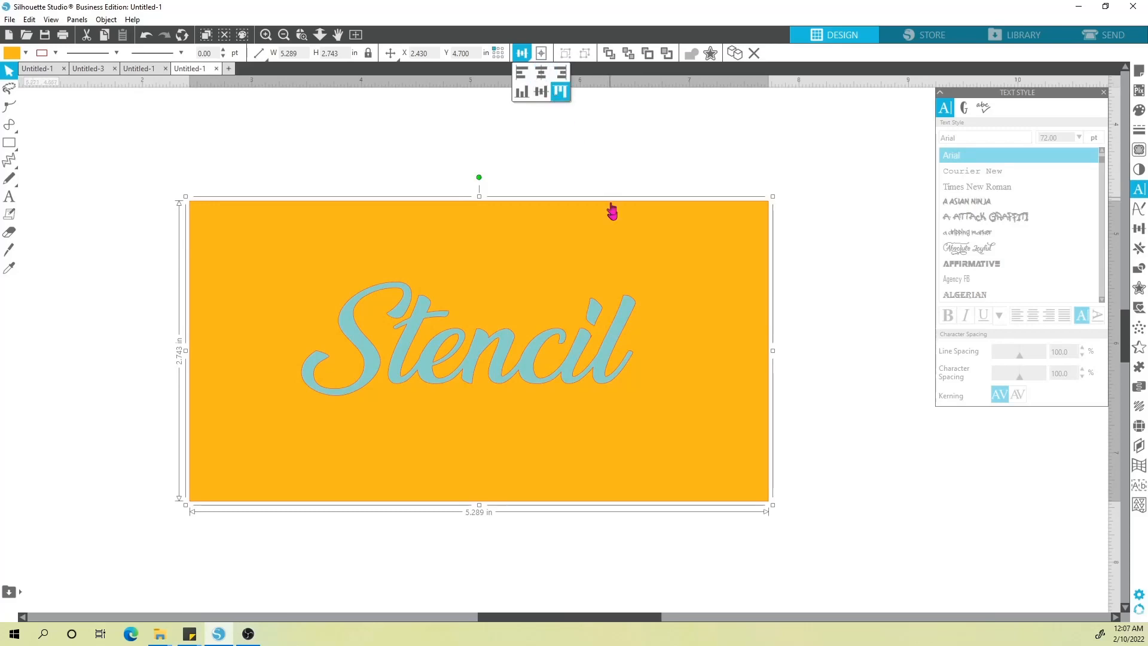
{"action": "left_click", "coordinate": [652, 172]}
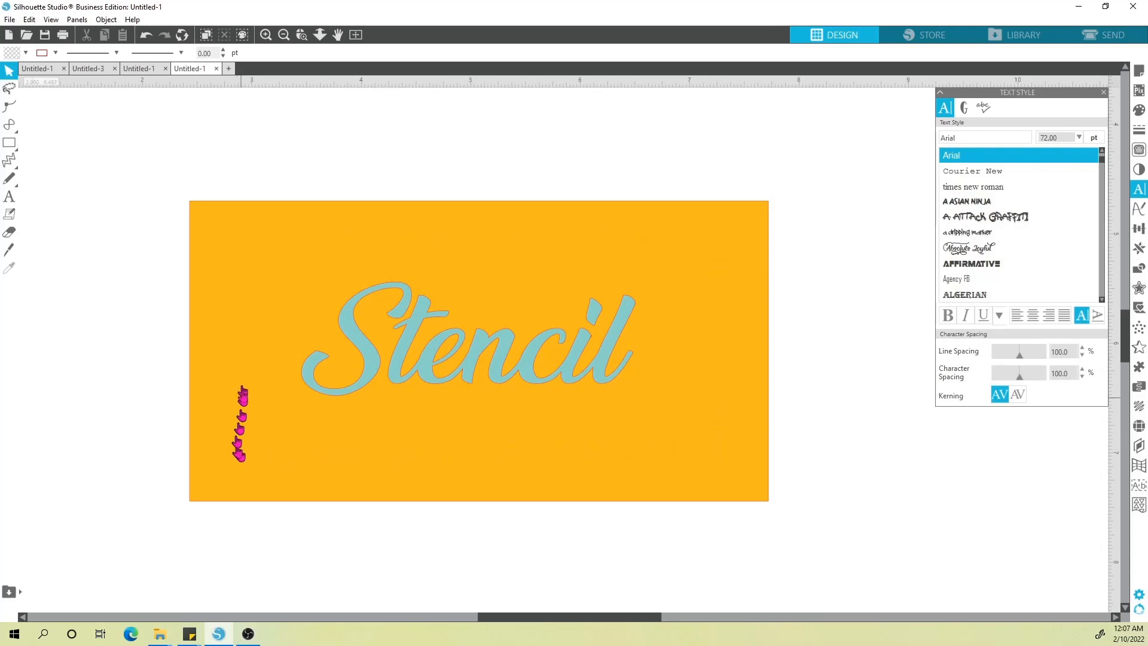
{"action": "mouse_move", "coordinate": [518, 242]}
{"action": "left_mouse_down"}
{"action": "mouse_move", "coordinate": [500, 221]}
{"action": "mouse_move", "coordinate": [511, 238]}
{"action": "left_mouse_up"}
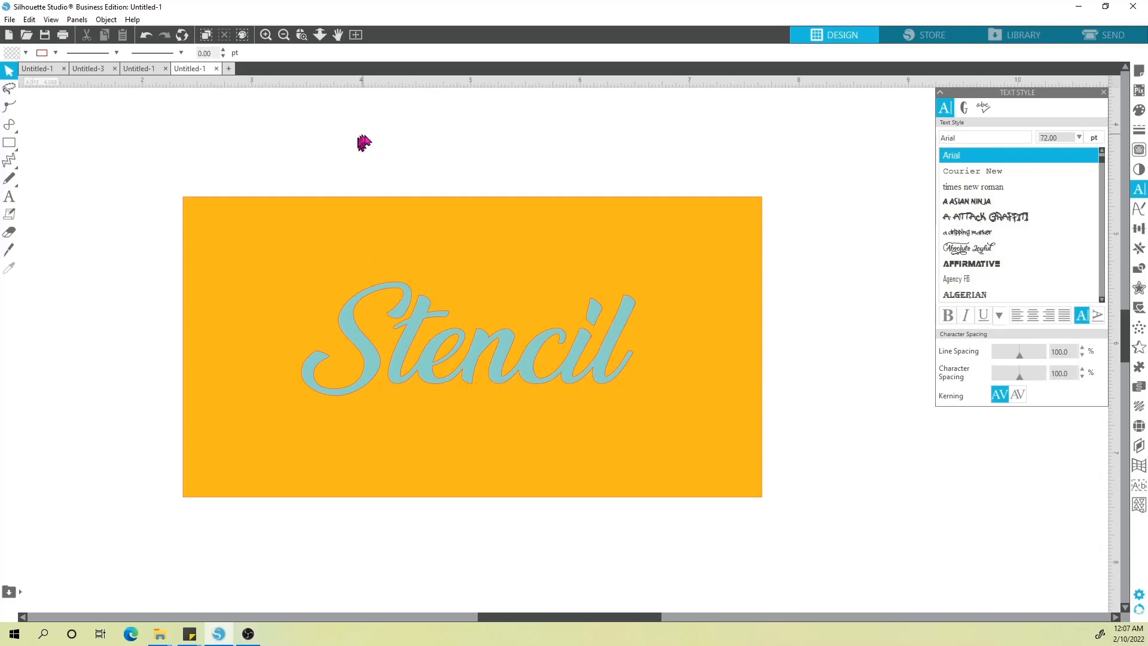
Select the rectangle together with the grouped "Stencil" word and subtract the word from the rectangle
{"action": "left_click", "coordinate": [418, 239]}
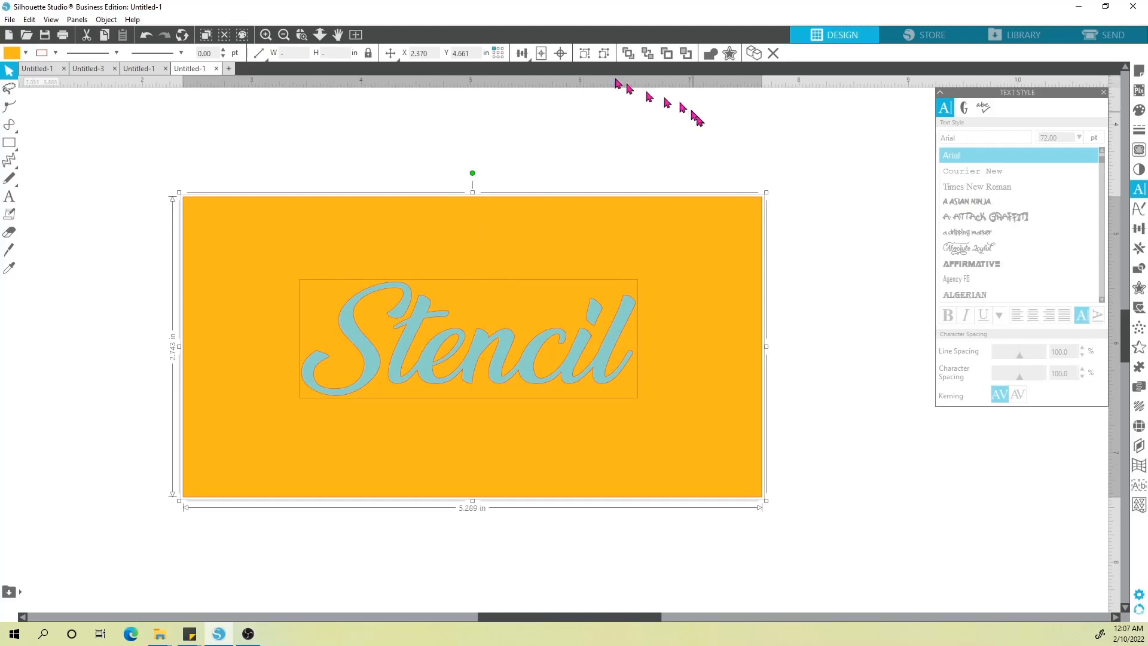
{"action": "left_click", "coordinate": [1140, 273]}
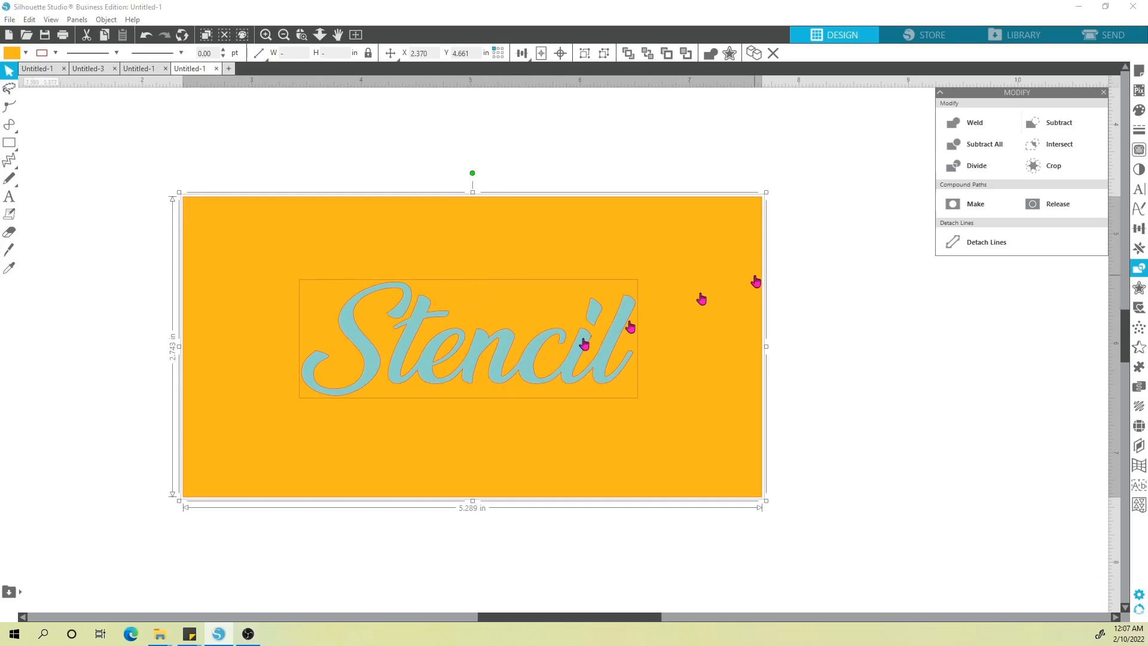
{"action": "left_click", "coordinate": [1062, 128]}
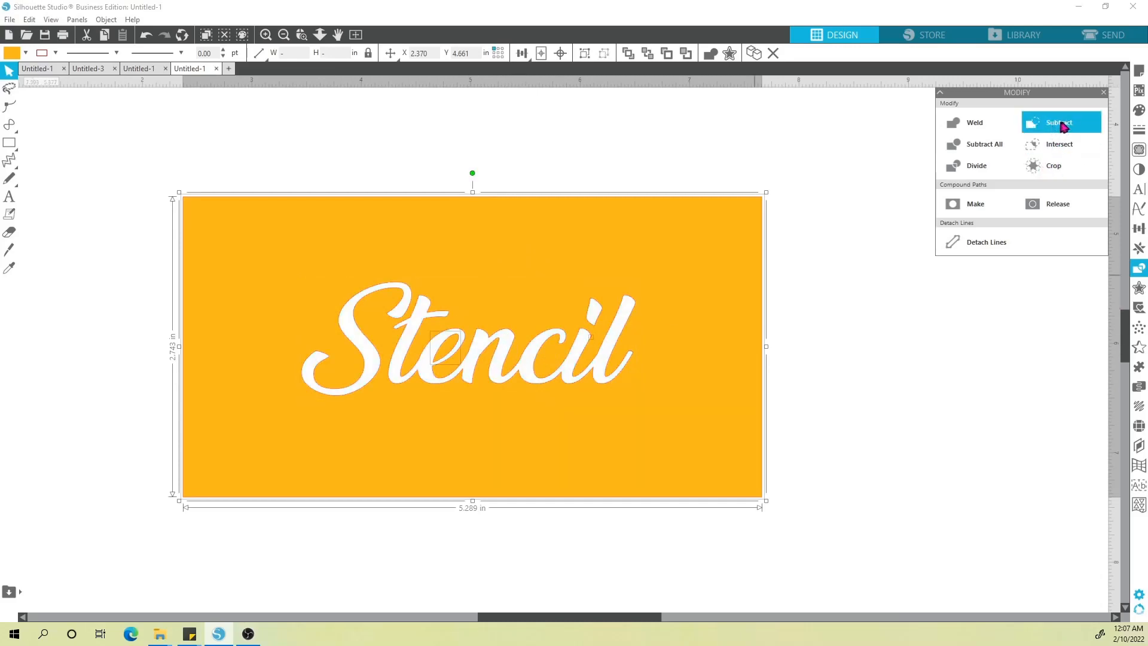
Try moving the cut-out stencil rectangle slightly on the mat and undo that move
{"action": "left_click", "coordinate": [842, 361]}
{"action": "scroll", "coordinate": [622, 407], "scroll_direction": "down", "scroll_amount": 1}
{"action": "left_click_drag", "start_coordinate": [623, 360], "coordinate": [662, 388]}
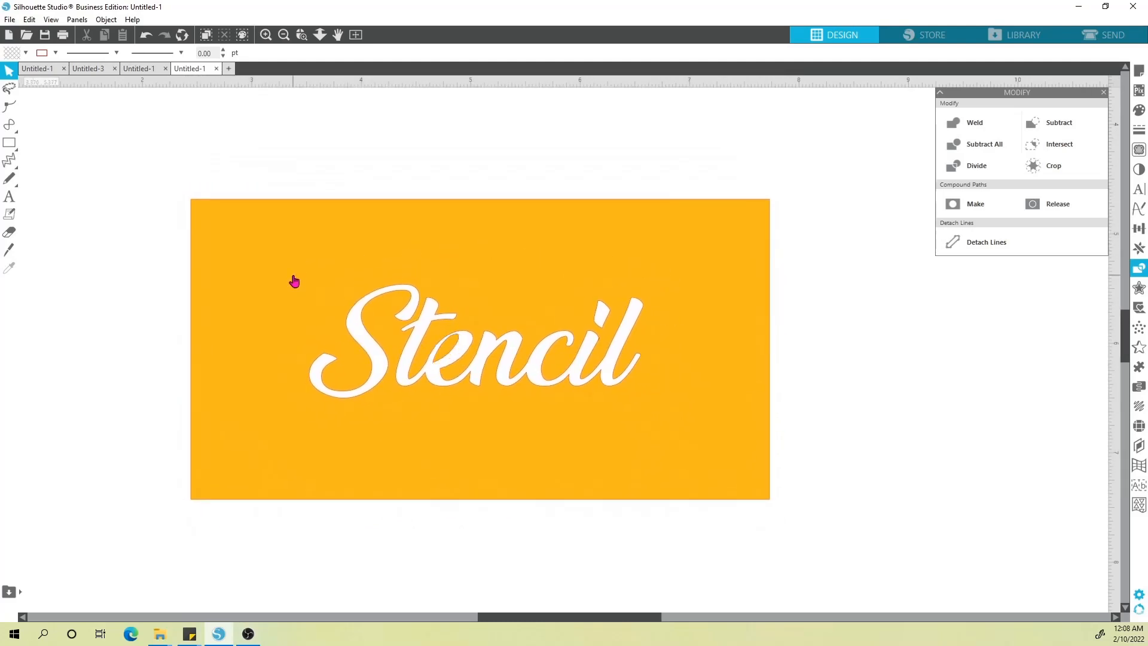
{"action": "key", "text": "k"}
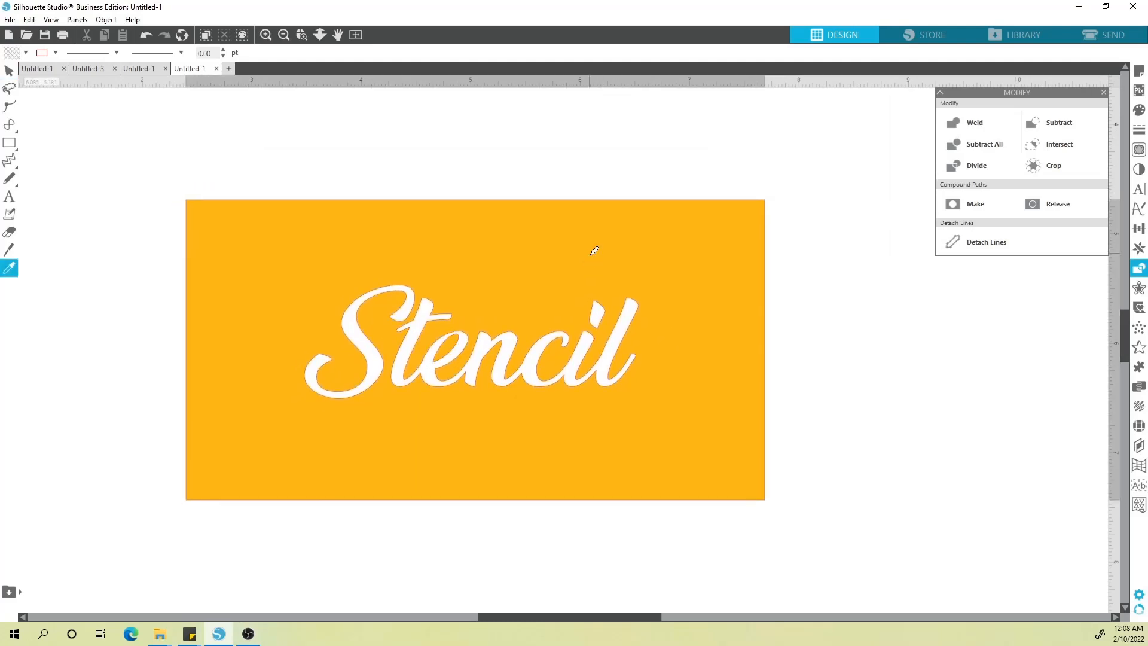
{"action": "key", "text": "ctrl+z"}
{"action": "key", "text": "ctrl+z"}
{"action": "key", "text": "ctrl+z"}
{"action": "key", "text": "ctrl+z"}
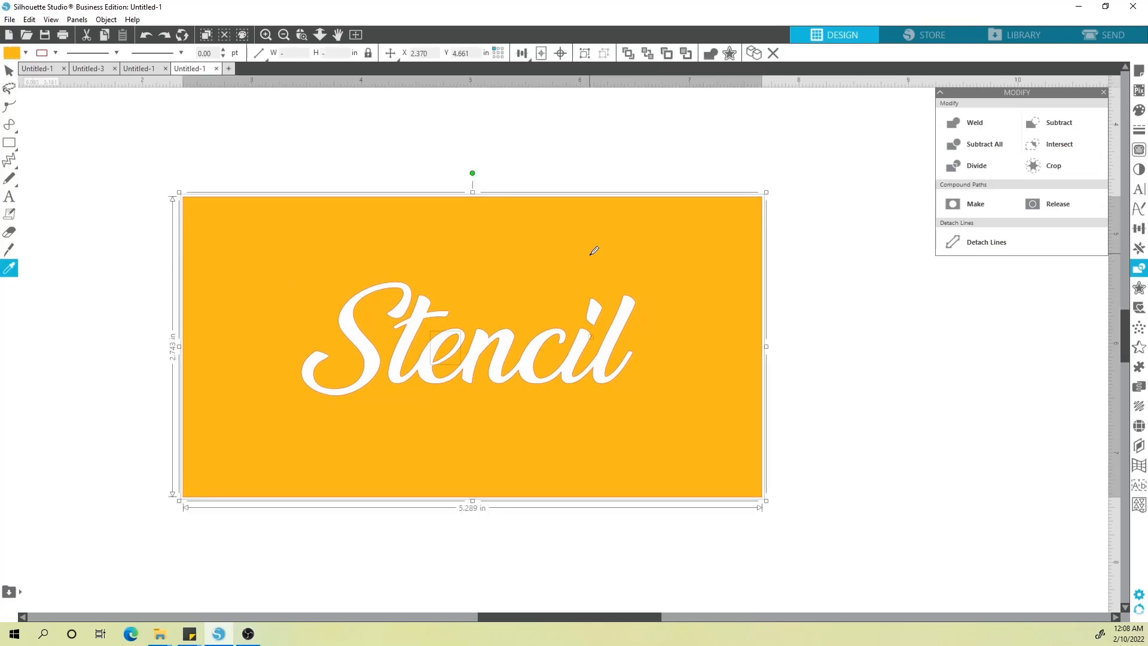
Inspect the stencil's cut lines up close in the Send view and return to the design view
{"action": "left_click", "coordinate": [820, 249]}
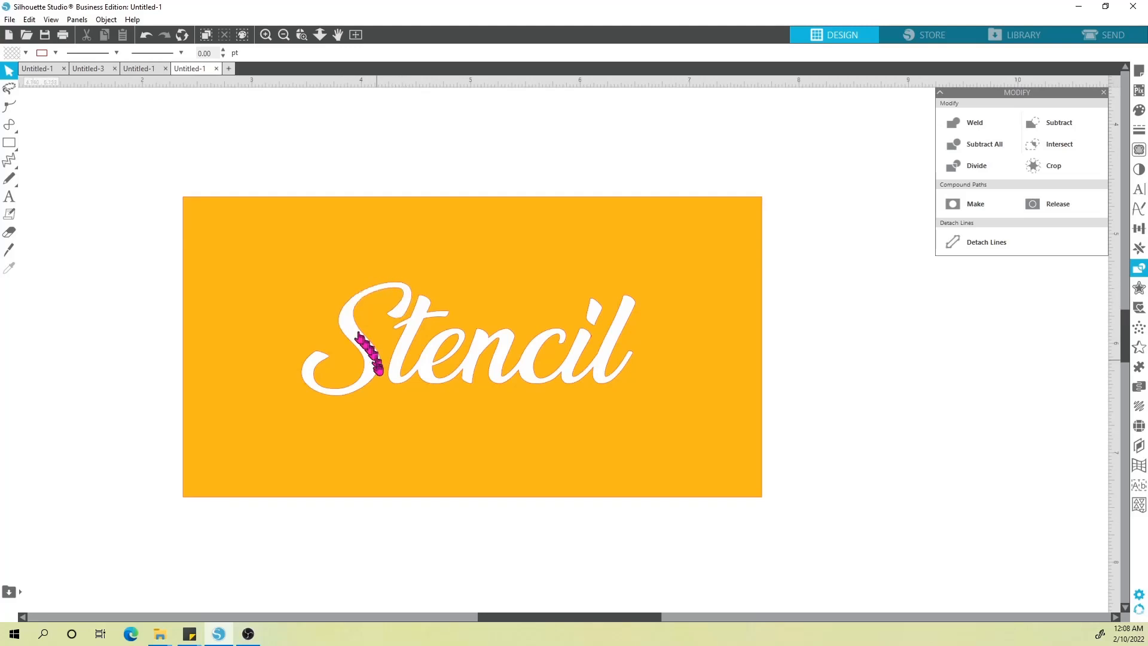
{"action": "left_click", "coordinate": [1101, 42]}
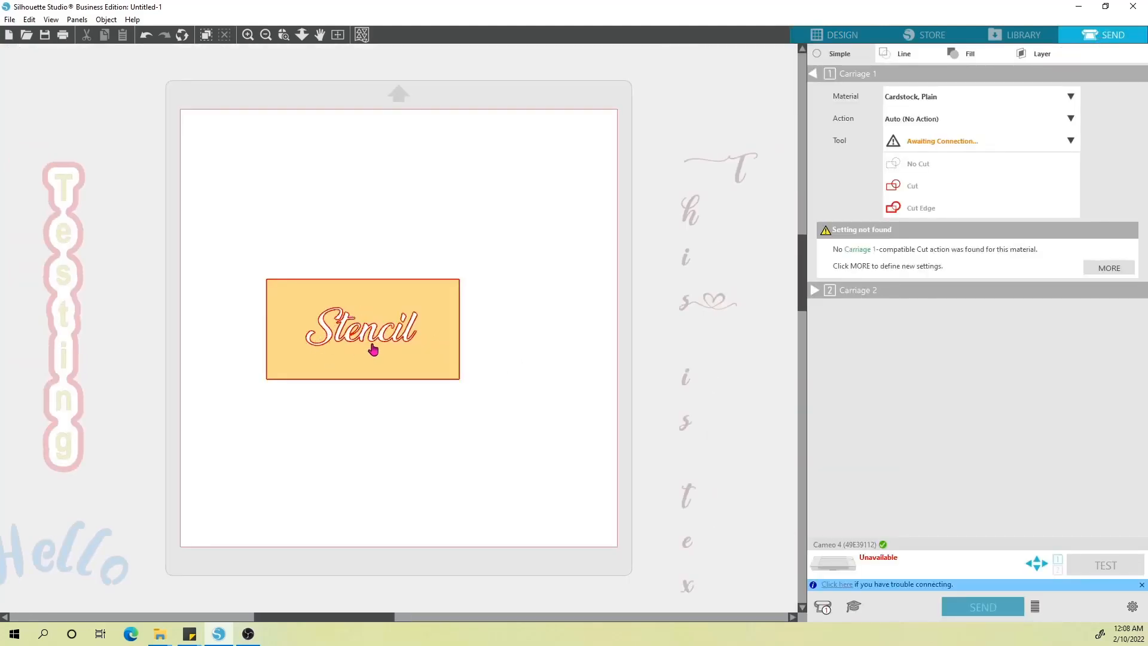
{"action": "scroll", "coordinate": [345, 336], "scroll_direction": "up", "scroll_amount": 6}
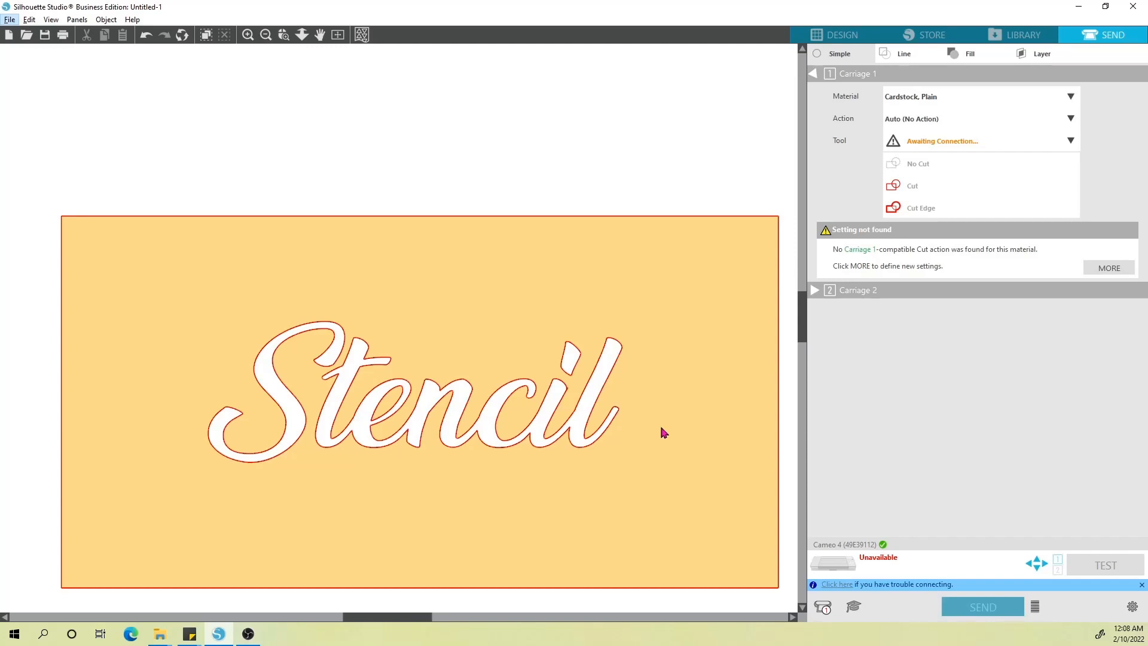
{"action": "left_click", "coordinate": [873, 37]}
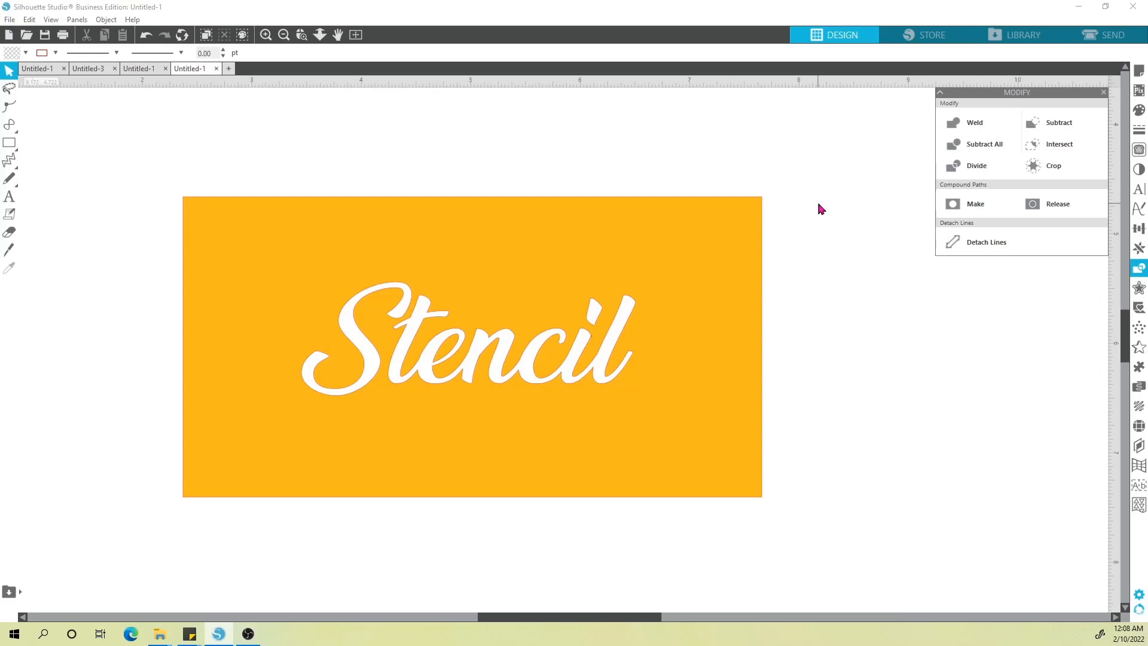
Undo the subtraction so the "Stencil" word and the rectangle are separate objects again
{"action": "key", "text": "ctrl+z"}
{"action": "key", "text": "ctrl+z"}
{"action": "key", "text": "ctrl+z"}
{"action": "key", "text": "ctrl+z"}
{"action": "key", "text": "ctrl+z"}
{"action": "key", "text": "ctrl+z"}
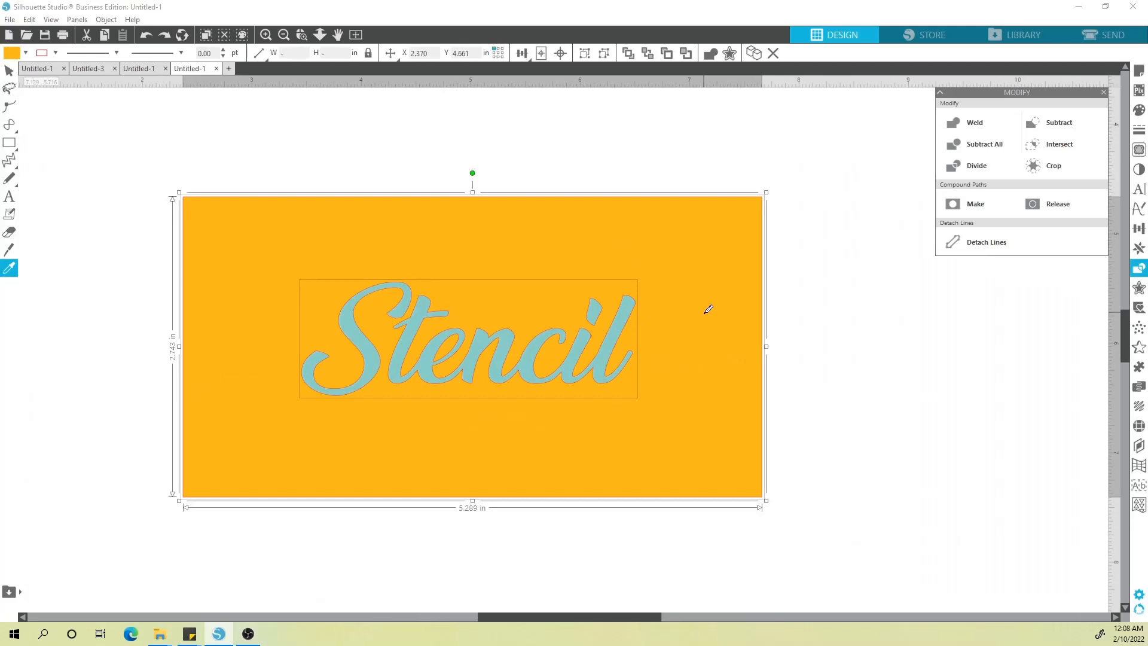
{"action": "key", "text": "ctrl+z"}
Ungroup the "Stencil" word, move the dot of the "i" above the rectangle and delete it
{"action": "left_click", "coordinate": [592, 315]}
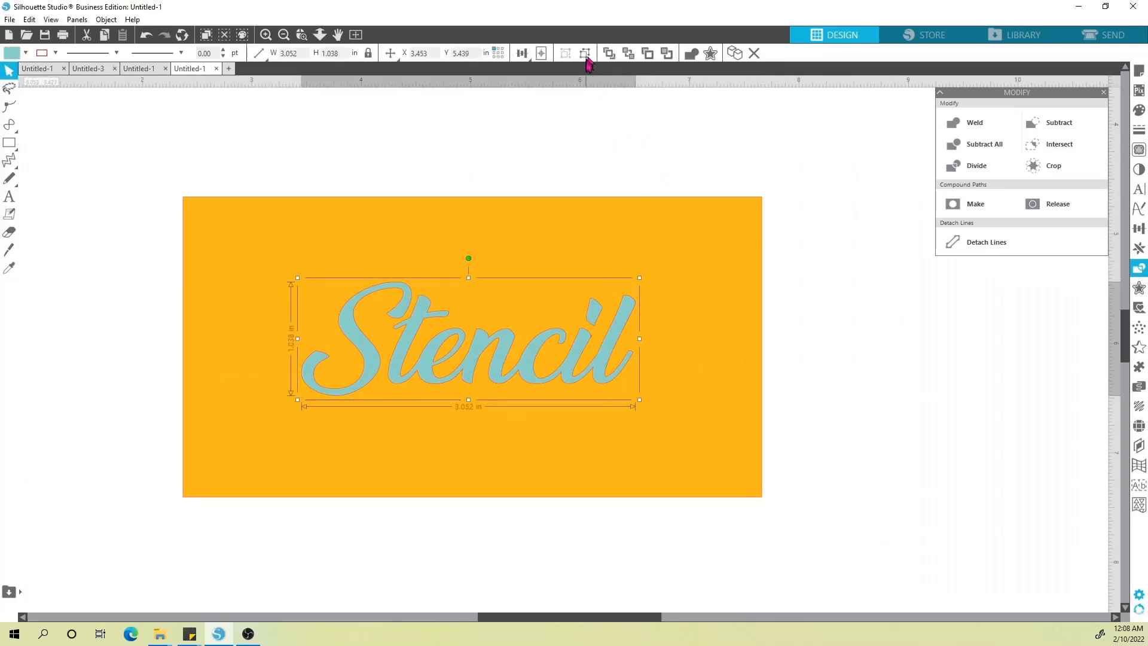
{"action": "left_click", "coordinate": [585, 53]}
{"action": "left_click", "coordinate": [651, 174]}
{"action": "left_click", "coordinate": [596, 315]}
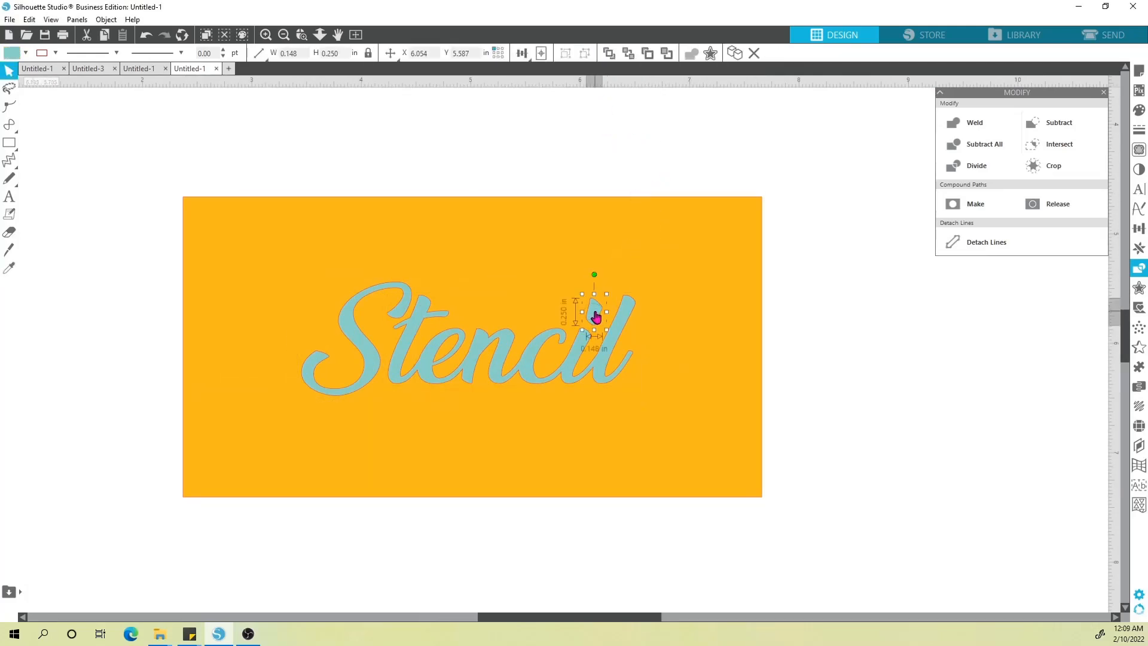
{"action": "left_click_drag", "start_coordinate": [597, 315], "coordinate": [538, 151]}
{"action": "double_click", "coordinate": [539, 151]}
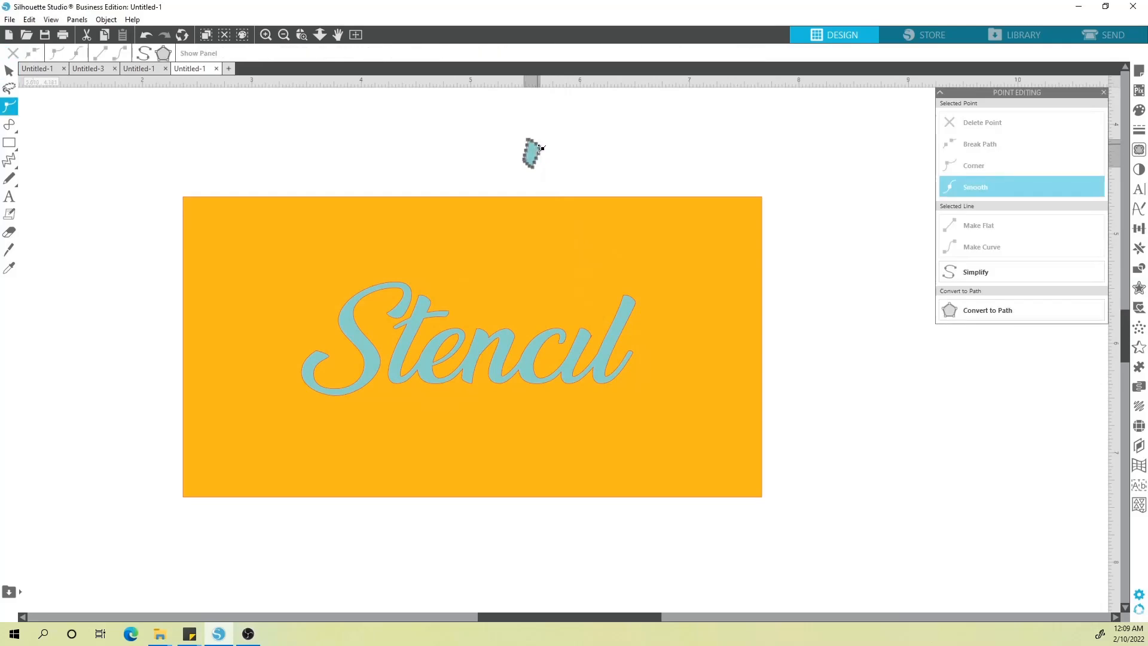
{"action": "left_click", "coordinate": [717, 154]}
{"action": "left_click", "coordinate": [532, 152]}
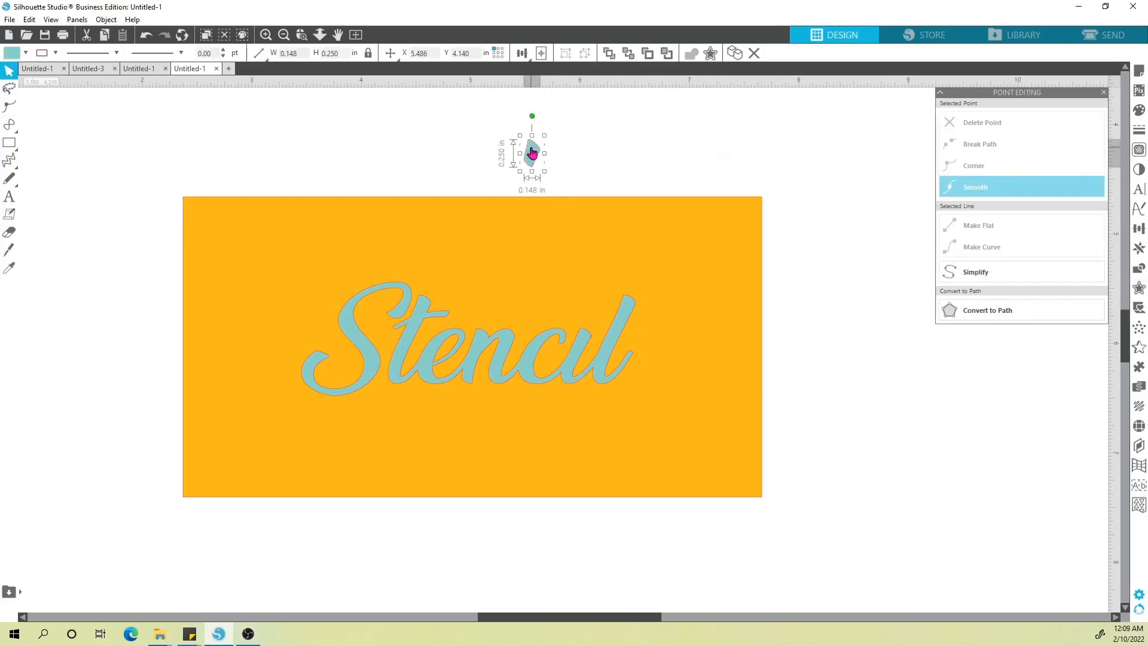
{"action": "key", "text": "Delete"}
Draw a heart about 0.27 by 0.25 in above the rectangle and fill it with the word's teal
{"action": "left_click", "coordinate": [9, 160]}
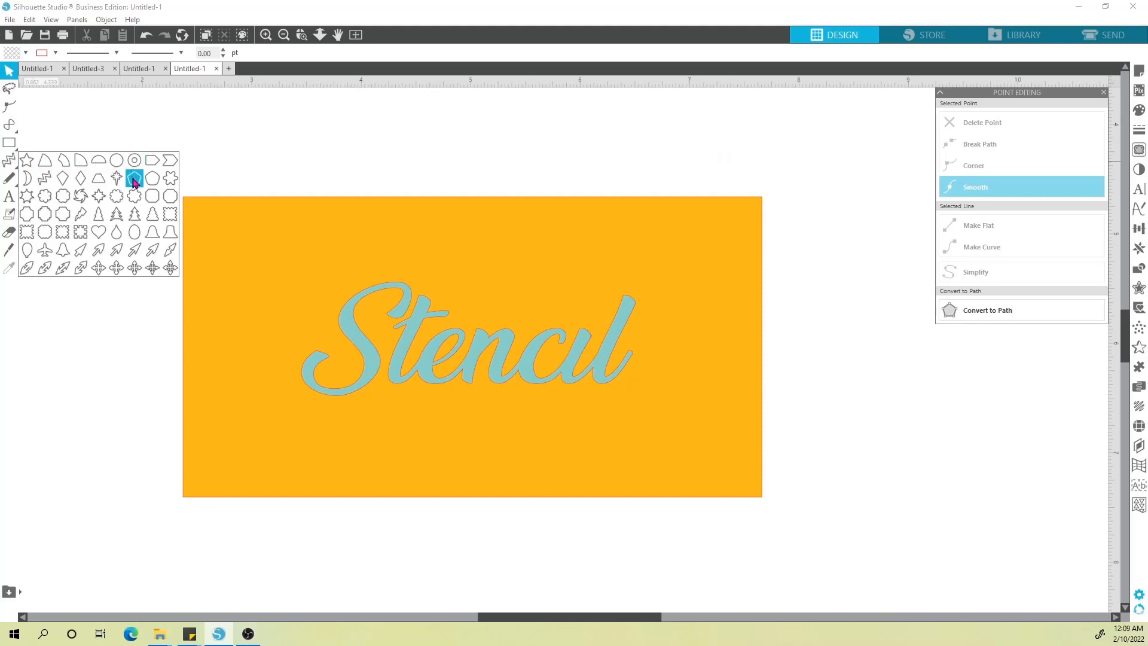
{"action": "left_click", "coordinate": [99, 232]}
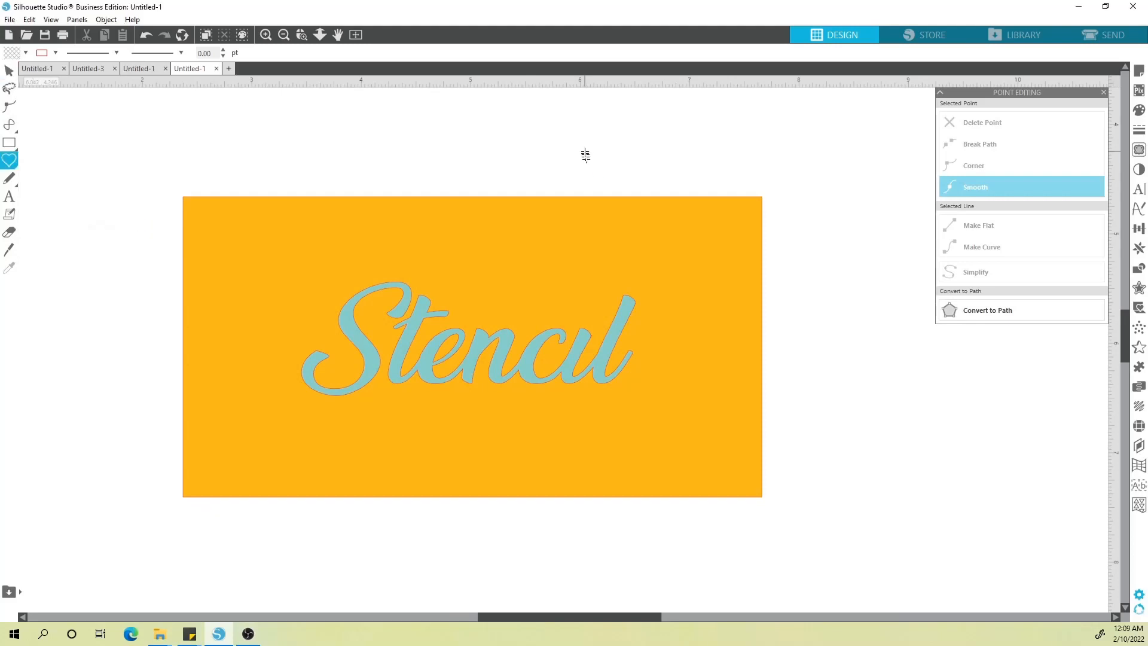
{"action": "mouse_move", "coordinate": [585, 155]}
{"action": "left_mouse_down"}
{"action": "mouse_move", "coordinate": [586, 188]}
{"action": "mouse_move", "coordinate": [586, 174]}
{"action": "left_mouse_up"}
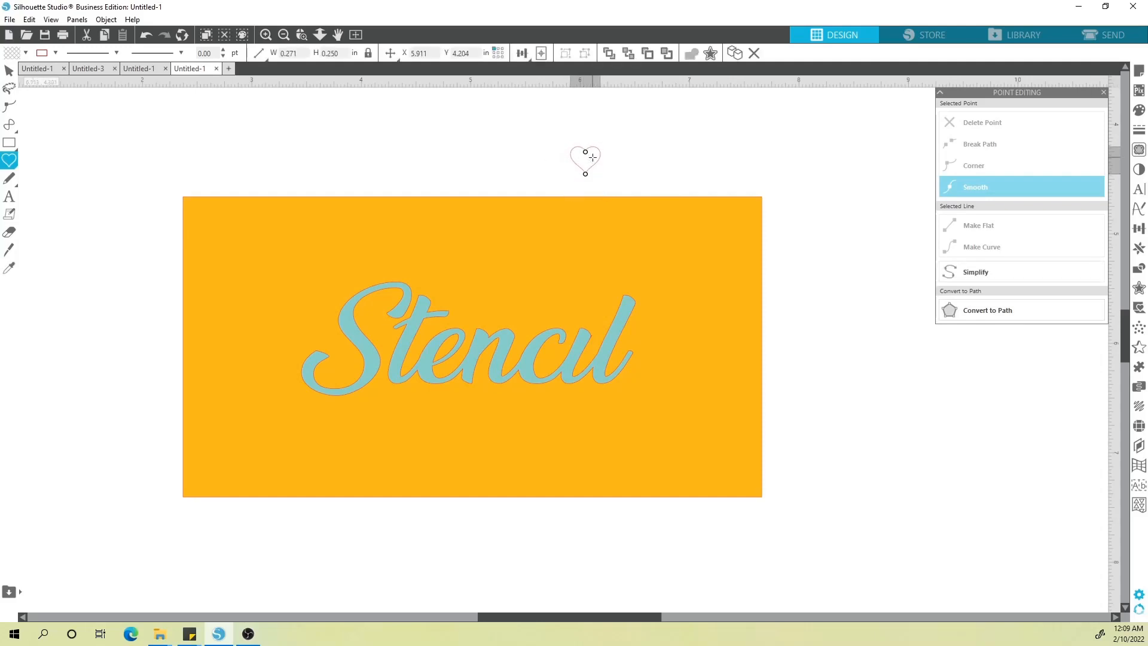
{"action": "left_click", "coordinate": [25, 52]}
{"action": "left_click", "coordinate": [27, 67]}
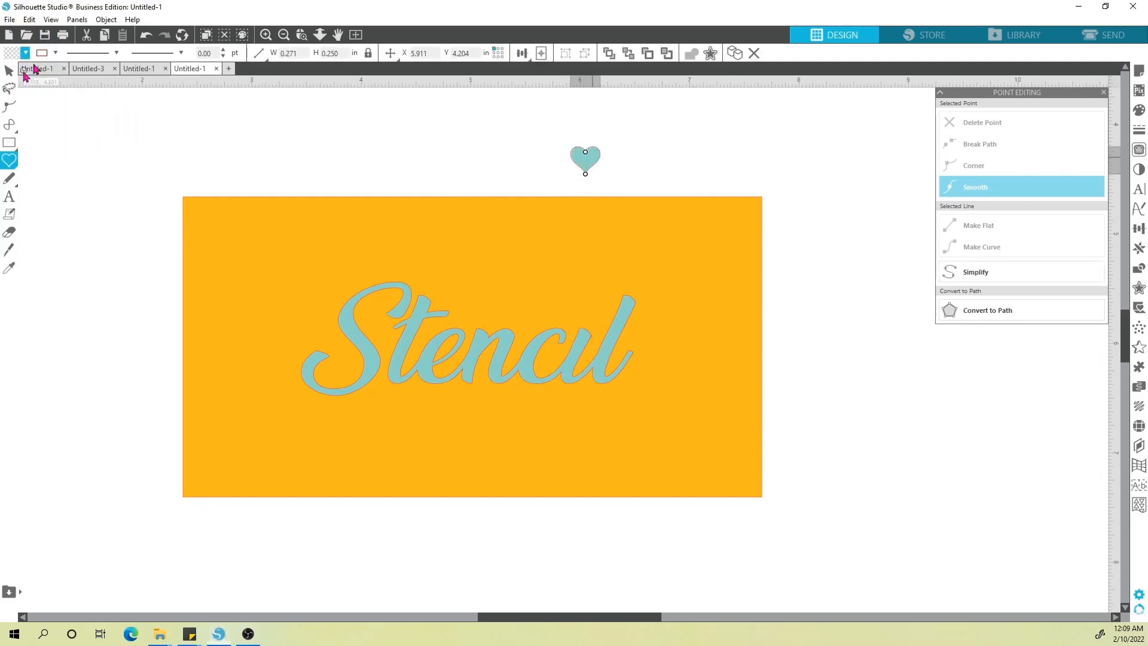
Place the heart above the "i" in "Stencil" as its dot and tilt it slightly clockwise
{"action": "left_click", "coordinate": [9, 71]}
{"action": "left_click_drag", "start_coordinate": [597, 159], "coordinate": [599, 302]}
{"action": "left_click", "coordinate": [648, 159]}
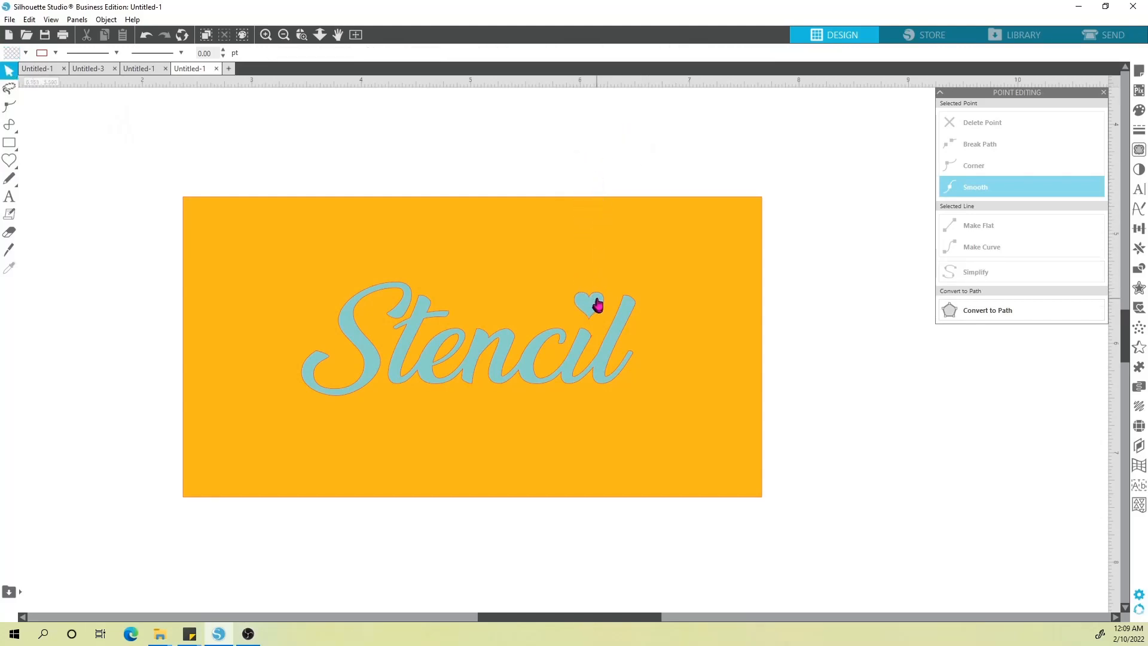
{"action": "left_click", "coordinate": [598, 304]}
{"action": "left_click_drag", "start_coordinate": [591, 268], "coordinate": [601, 308]}
{"action": "left_click", "coordinate": [651, 134]}
Subtract the "Stencil" letters and the heart from the orange rectangle
{"action": "left_click_drag", "start_coordinate": [288, 137], "coordinate": [718, 426]}
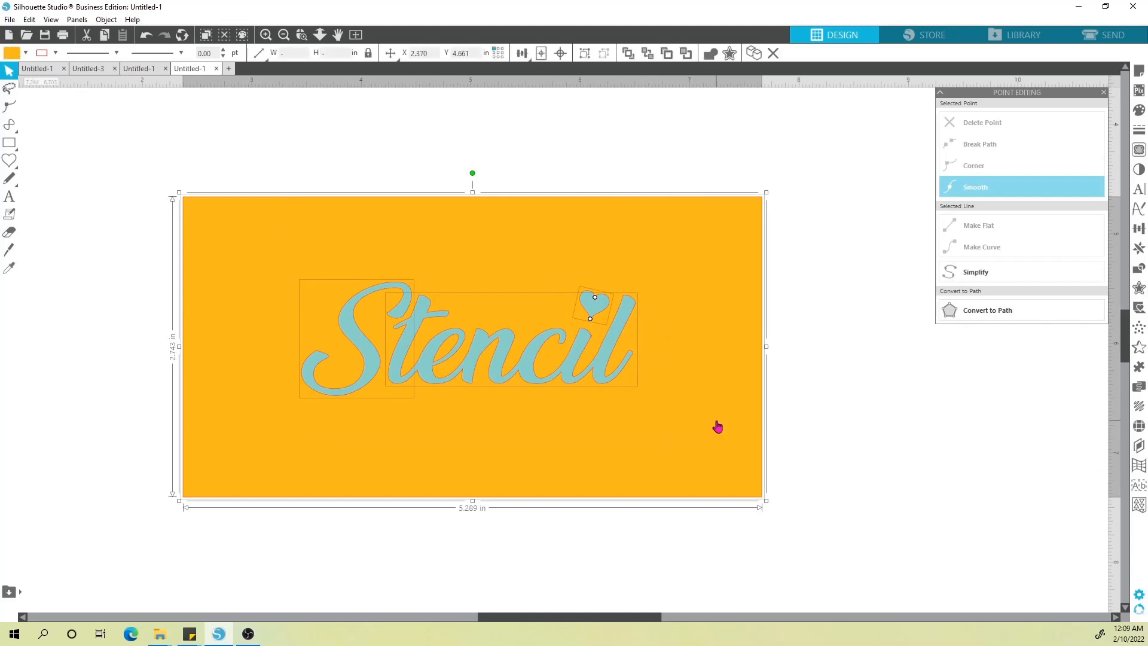
{"action": "left_click", "coordinate": [1139, 269]}
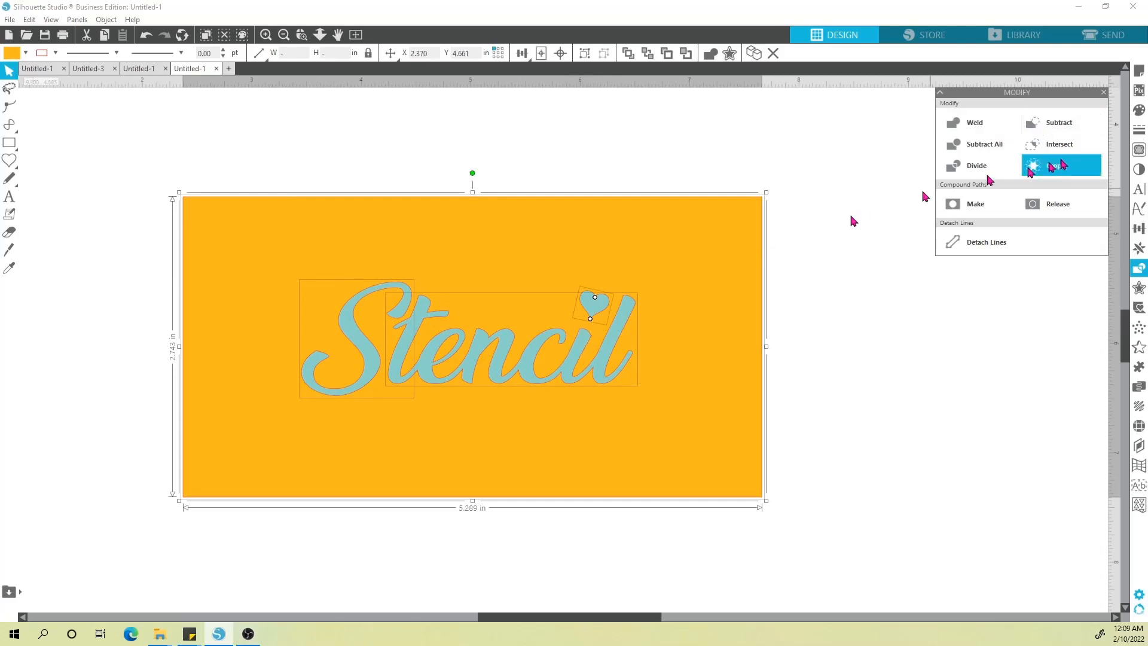
{"action": "left_click", "coordinate": [1069, 127]}
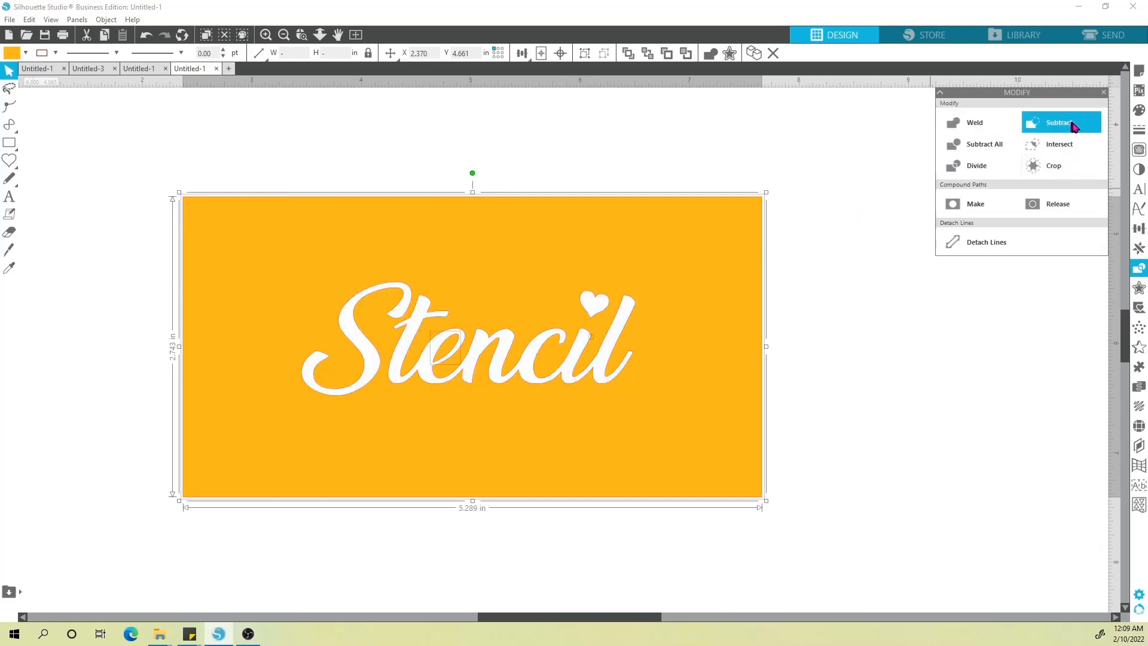
{"action": "left_click", "coordinate": [820, 274]}
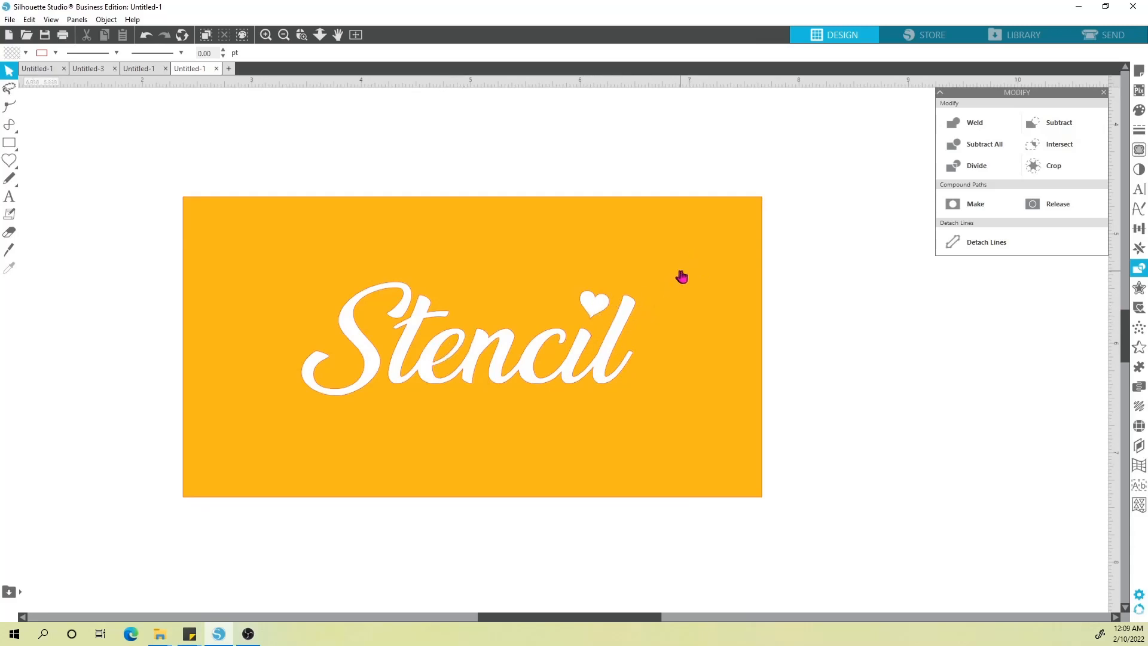
Move the stencil over the vertical "Testing" text, bring it to the front and move it back onto the mat
{"action": "mouse_move", "coordinate": [682, 274]}
{"action": "left_mouse_down"}
{"action": "mouse_move", "coordinate": [679, 236]}
{"action": "mouse_move", "coordinate": [741, 242]}
{"action": "mouse_move", "coordinate": [705, 243]}
{"action": "mouse_move", "coordinate": [700, 267]}
{"action": "mouse_move", "coordinate": [696, 257]}
{"action": "left_mouse_up"}
{"action": "scroll", "coordinate": [450, 344], "scroll_direction": "down", "scroll_amount": 5}
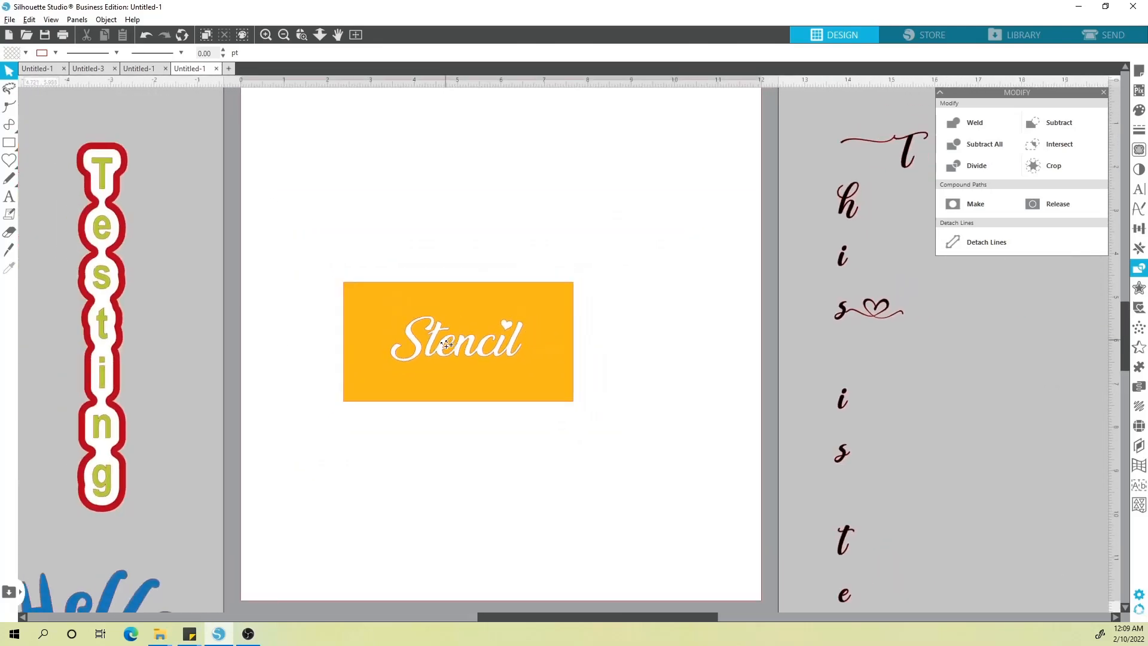
{"action": "left_click_drag", "start_coordinate": [448, 347], "coordinate": [90, 340]}
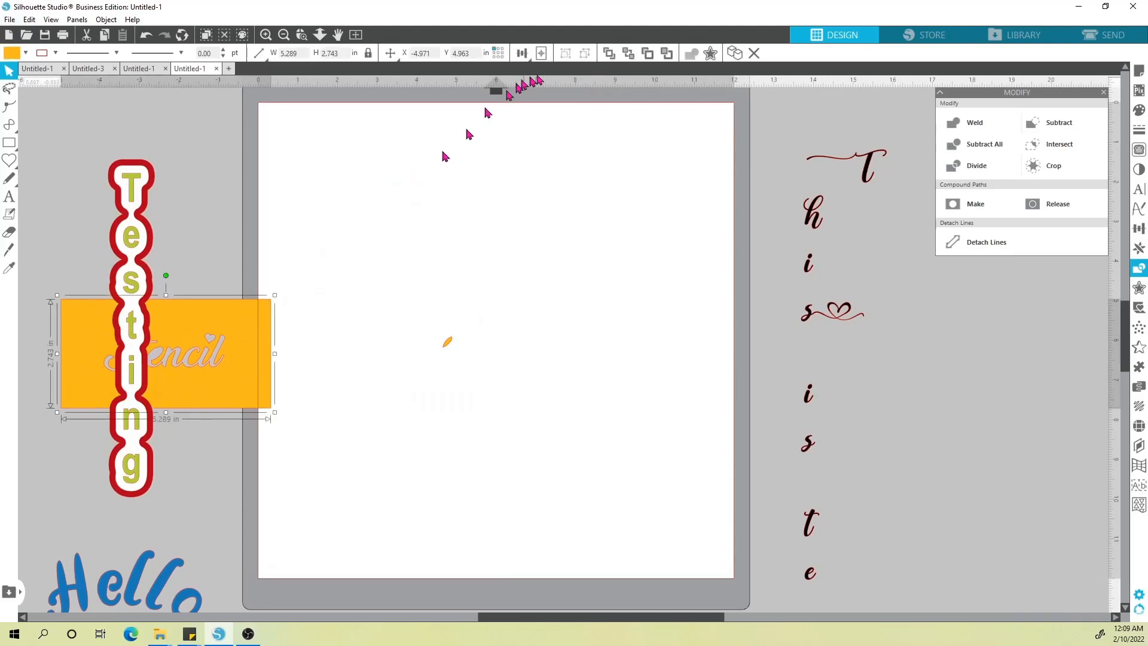
{"action": "left_click", "coordinate": [609, 53]}
{"action": "left_click_drag", "start_coordinate": [241, 343], "coordinate": [542, 327]}
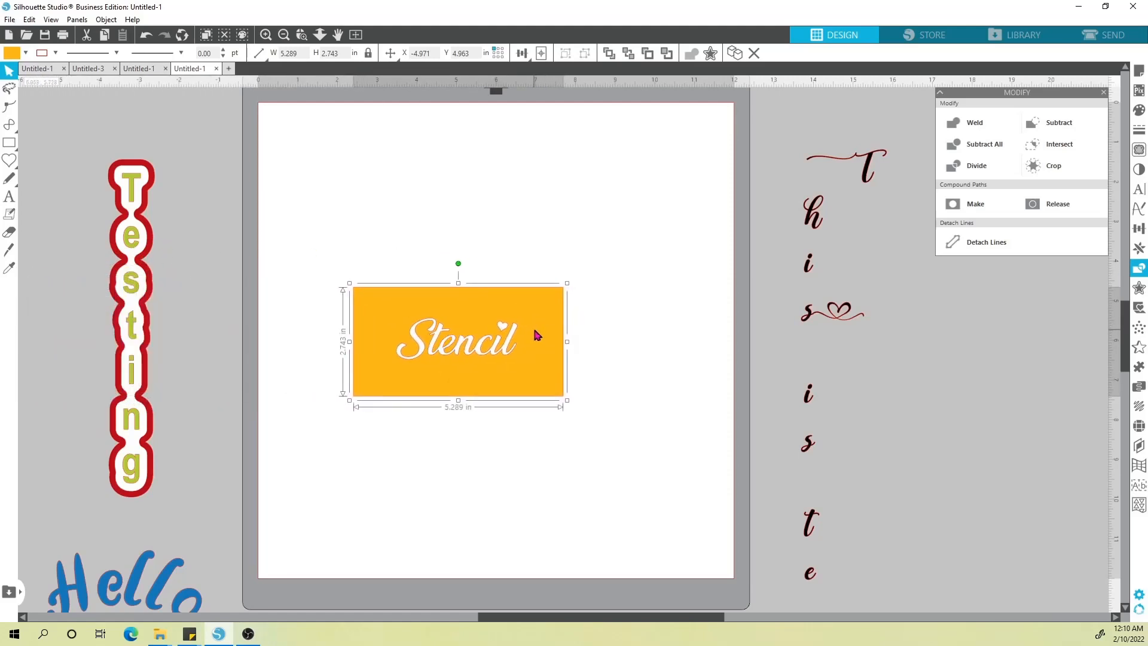
{"action": "scroll", "coordinate": [533, 333], "scroll_direction": "down", "scroll_amount": 3}
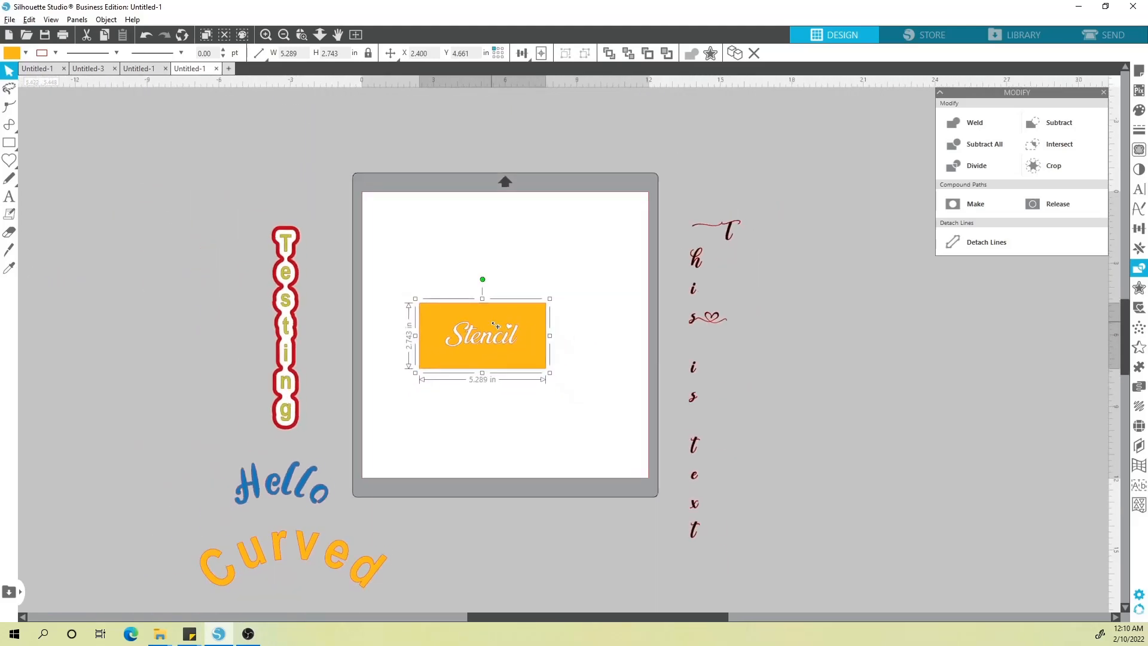
{"action": "scroll", "coordinate": [496, 325], "scroll_direction": "down", "scroll_amount": 1}
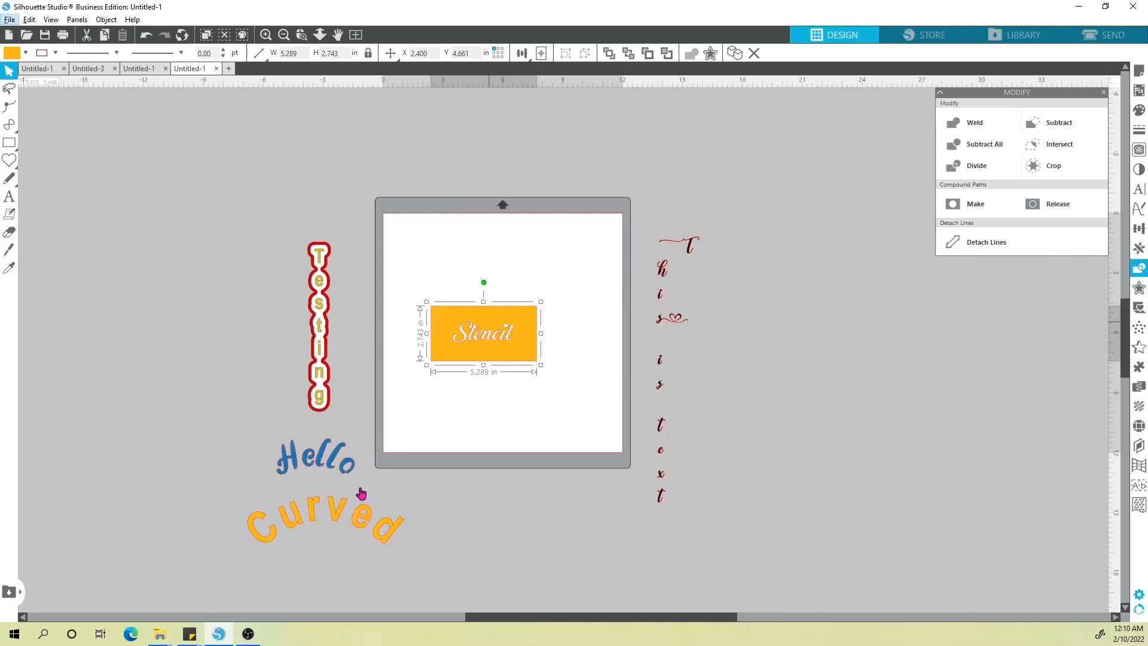
{"action": "left_click", "coordinate": [488, 346]}
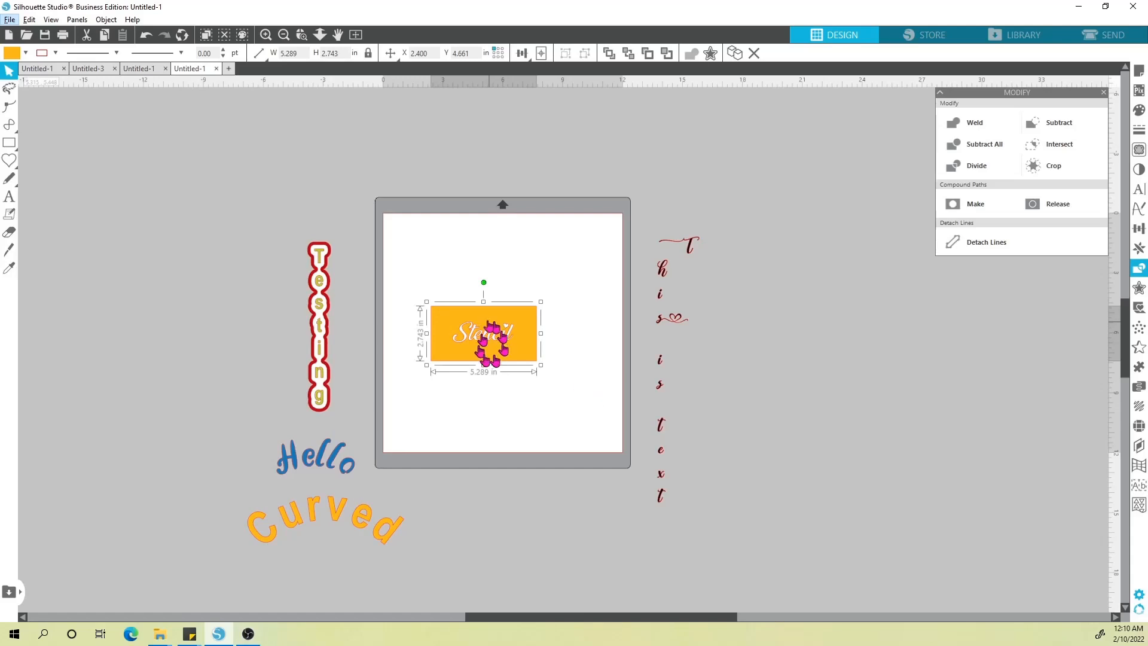